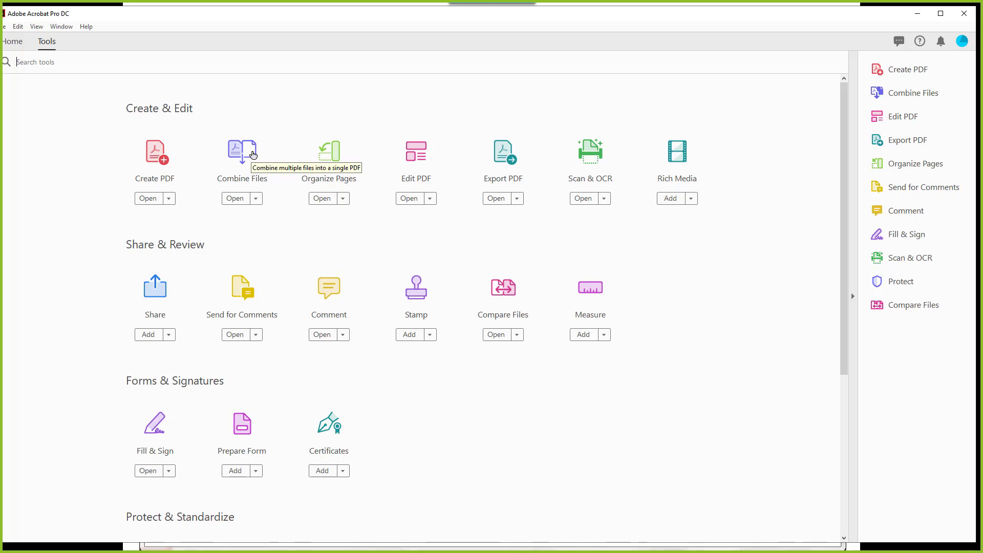
Step: Add 01- Convert to PDF.doc, 02- Combine to a Single PDF.pdf, 06 - scanned no ocr.pdf and 08- split file.pdf to Combine Files
{"action": "left_click", "coordinate": [253, 155]}
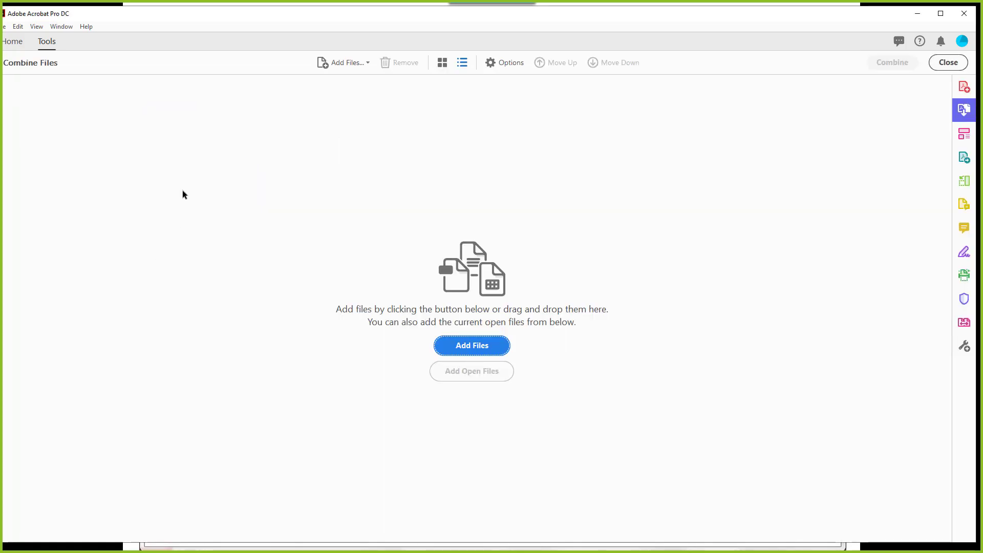
{"action": "left_click", "coordinate": [489, 347]}
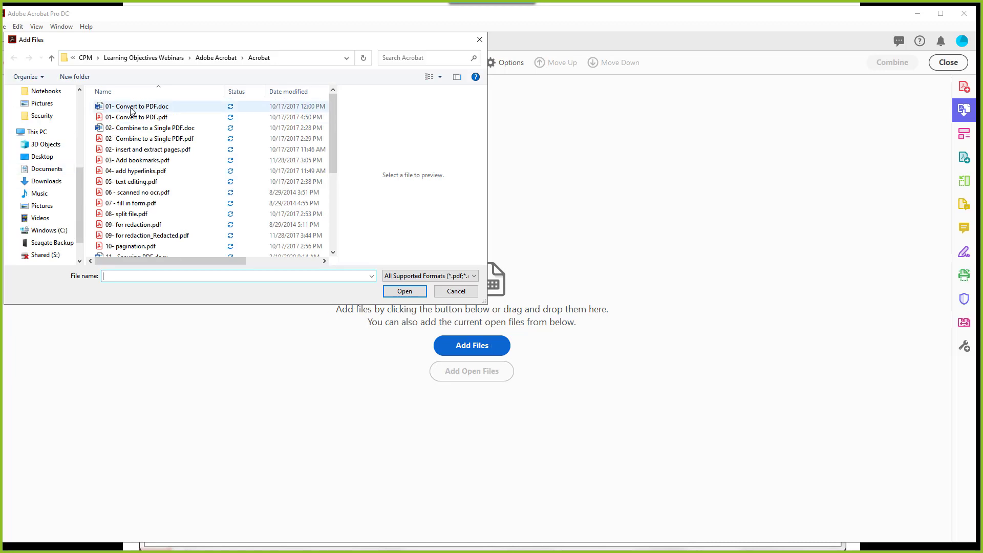
{"action": "left_click", "coordinate": [132, 111]}
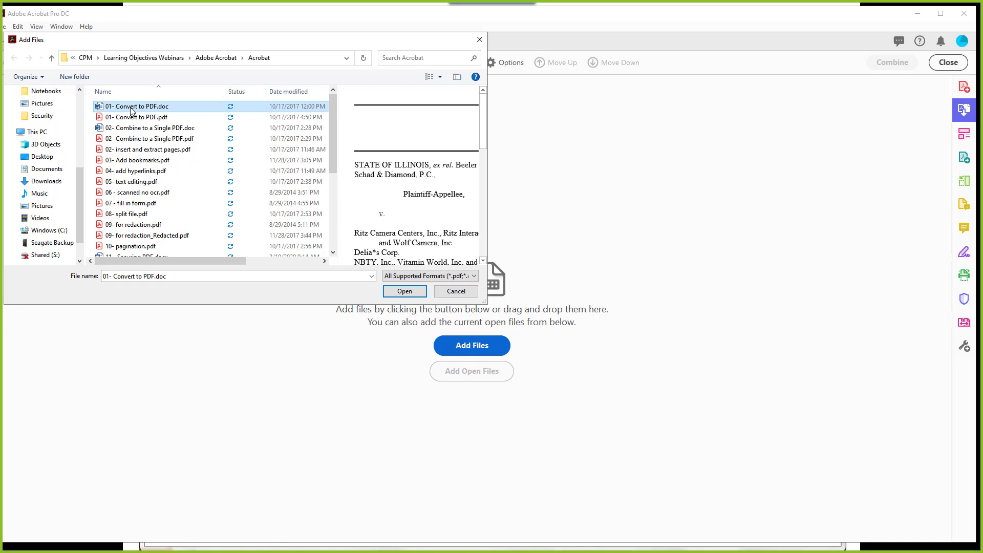
{"action": "left_click", "coordinate": [137, 138], "text": "ctrl"}
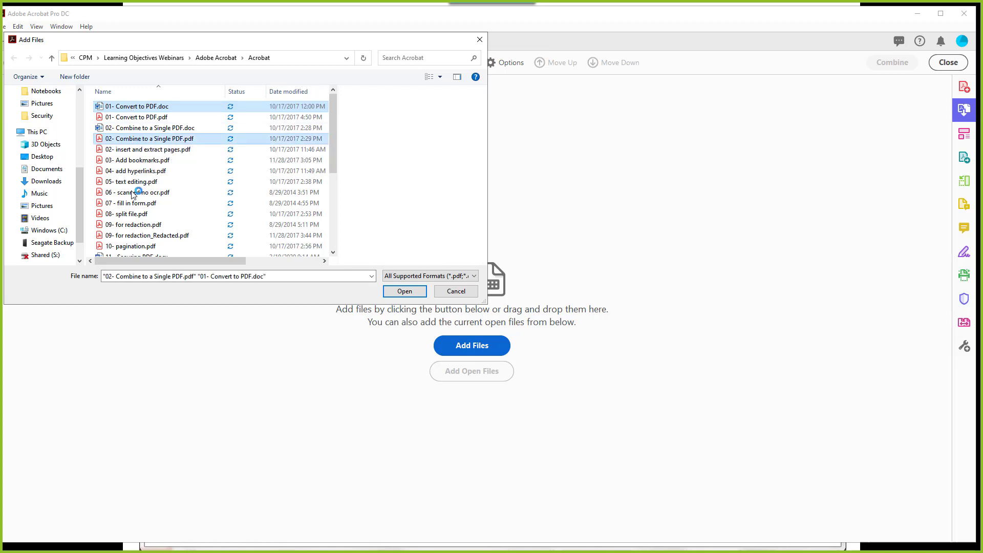
{"action": "left_click", "coordinate": [132, 192], "text": "ctrl"}
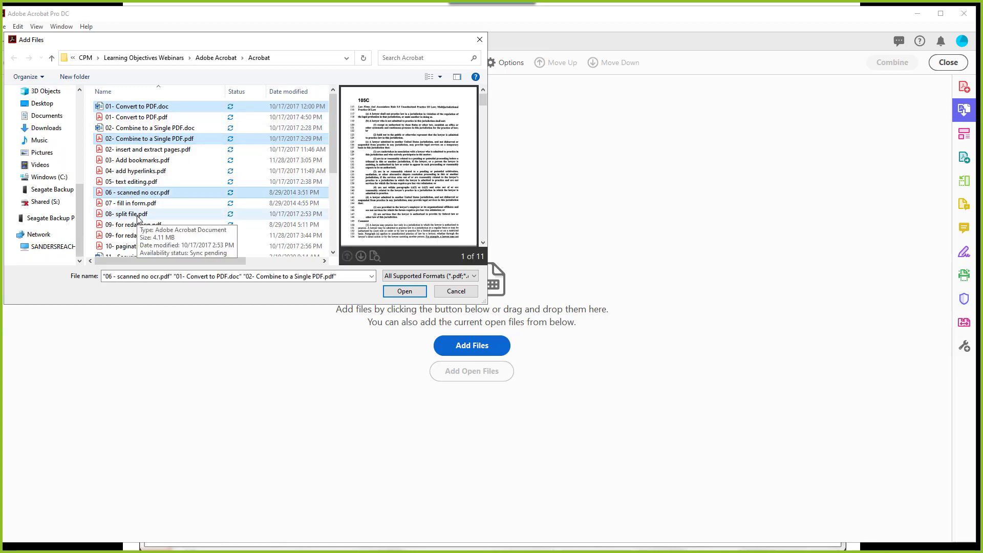
{"action": "left_click", "coordinate": [138, 218], "text": "ctrl"}
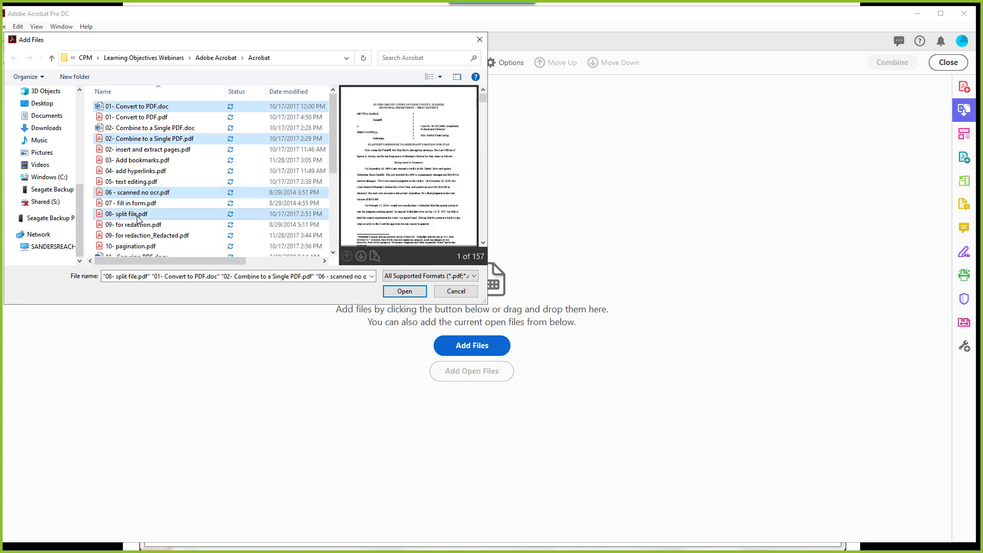
{"action": "left_click", "coordinate": [404, 292]}
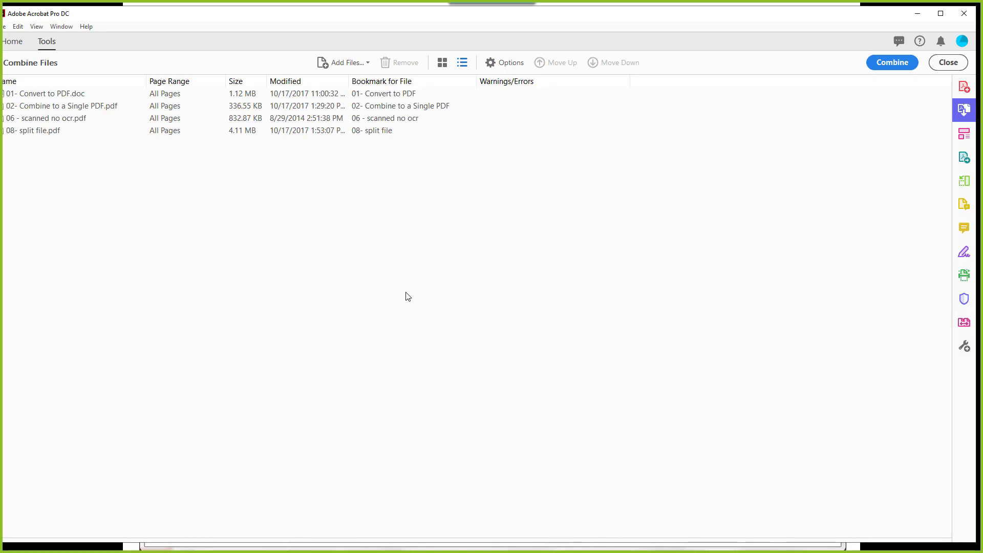
Step: Show the queued files as thumbnails, expand the first file's 19 pages, and resize the thumbnails
{"action": "left_click", "coordinate": [441, 64]}
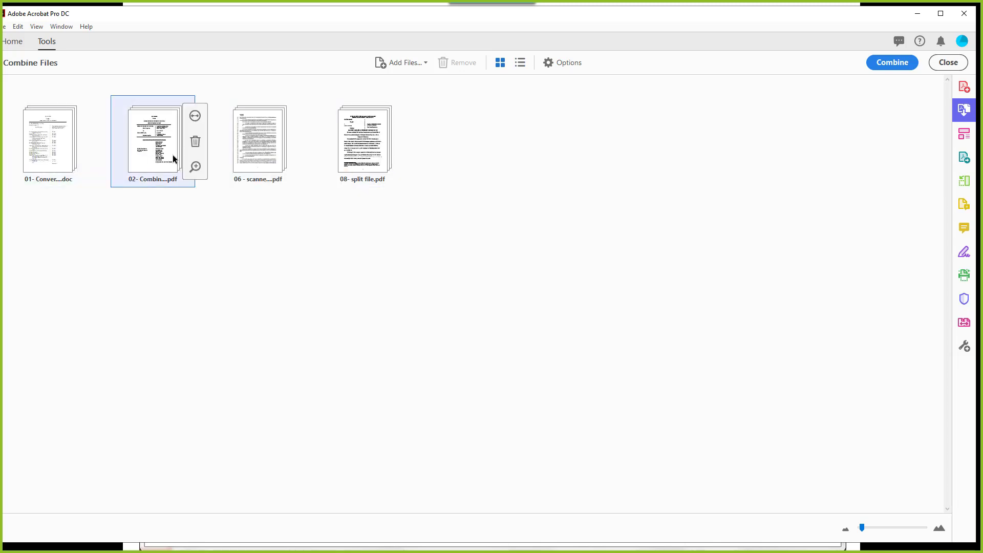
{"action": "mouse_move", "coordinate": [359, 149]}
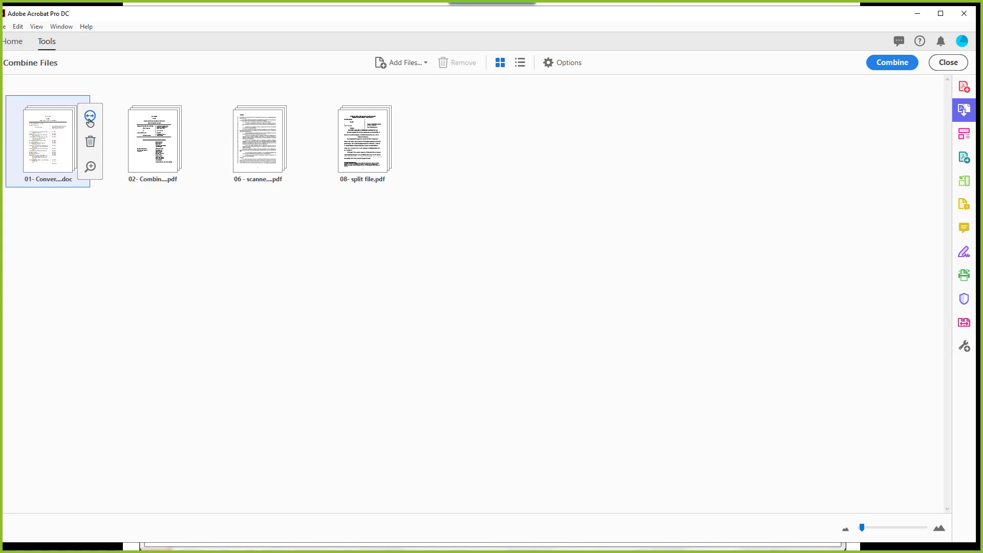
{"action": "left_click", "coordinate": [90, 118]}
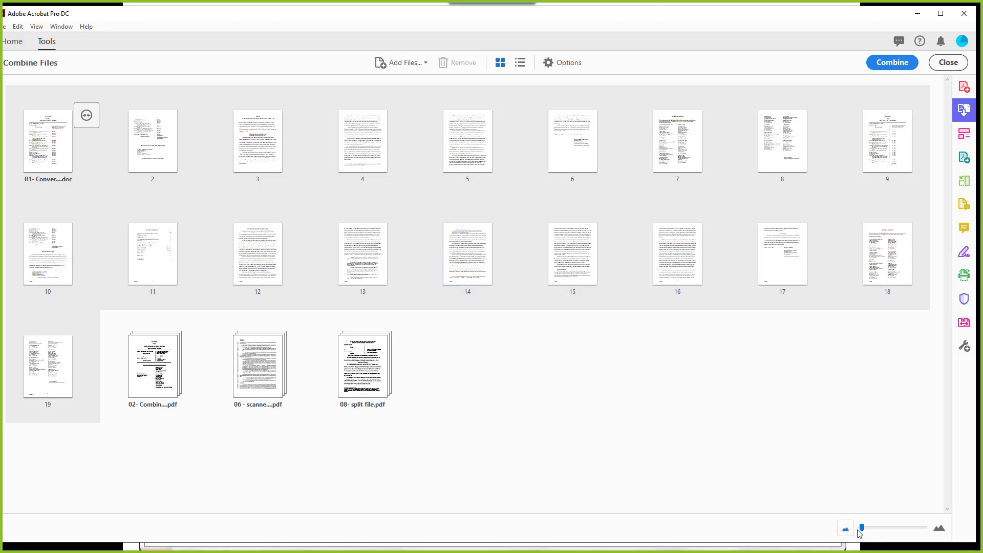
{"action": "left_click_drag", "start_coordinate": [862, 528], "coordinate": [889, 519]}
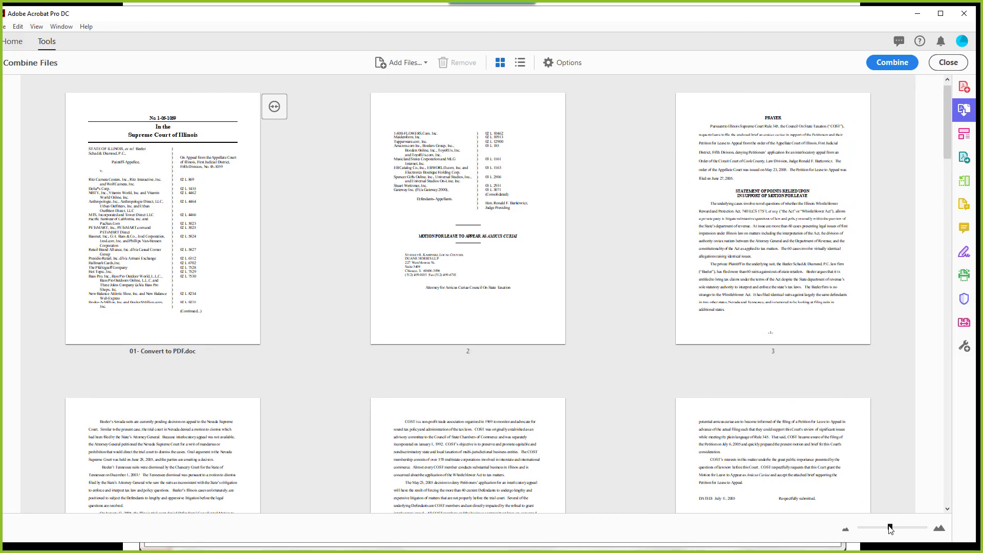
{"action": "left_click_drag", "start_coordinate": [890, 530], "coordinate": [864, 531]}
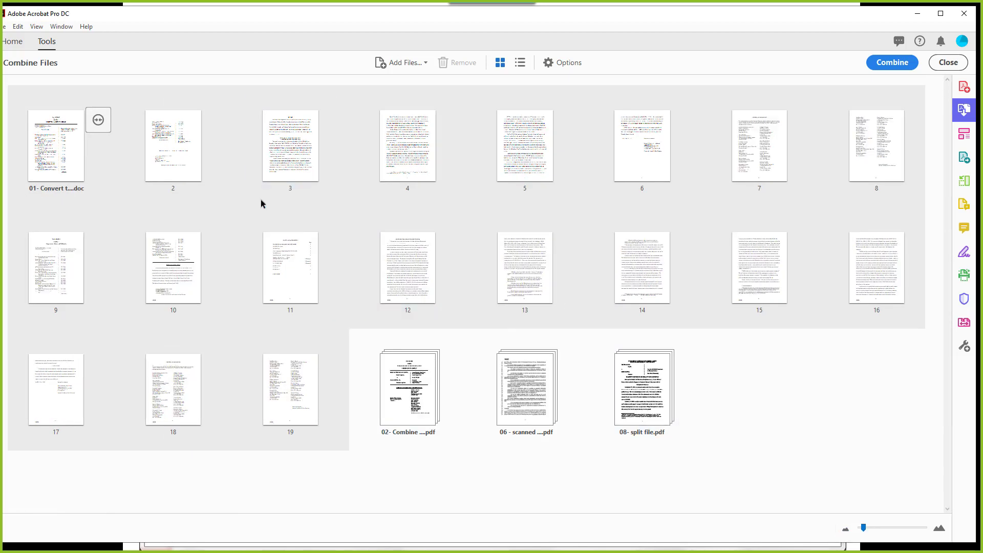
Step: Collapse the first file's pages, return to the detailed list view, and maximize the window
{"action": "mouse_move", "coordinate": [301, 290]}
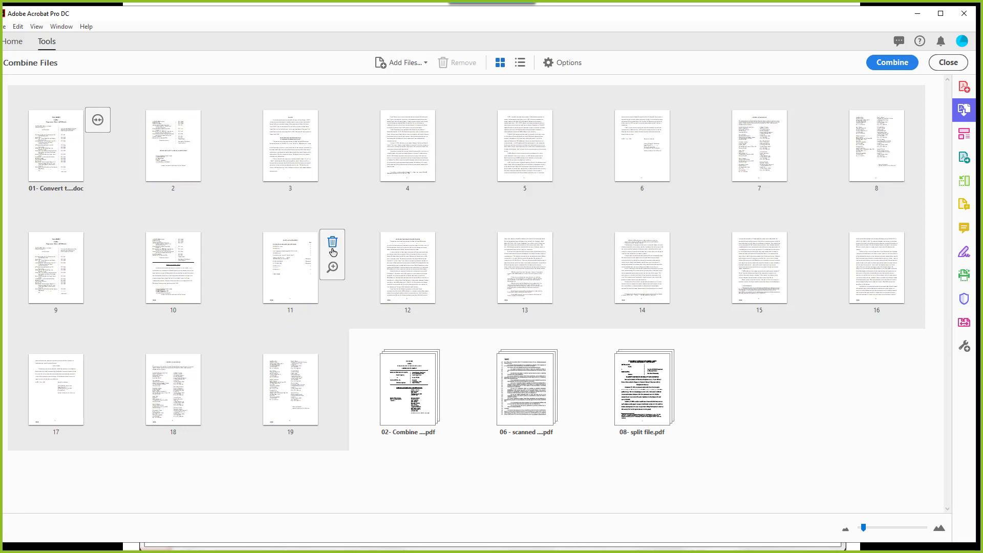
{"action": "left_click", "coordinate": [98, 121]}
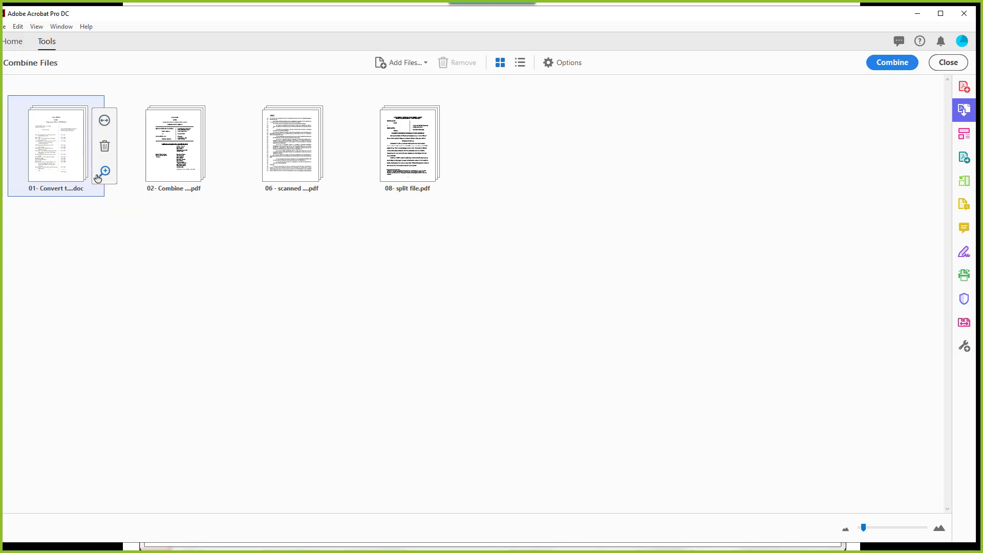
{"action": "left_click", "coordinate": [202, 188]}
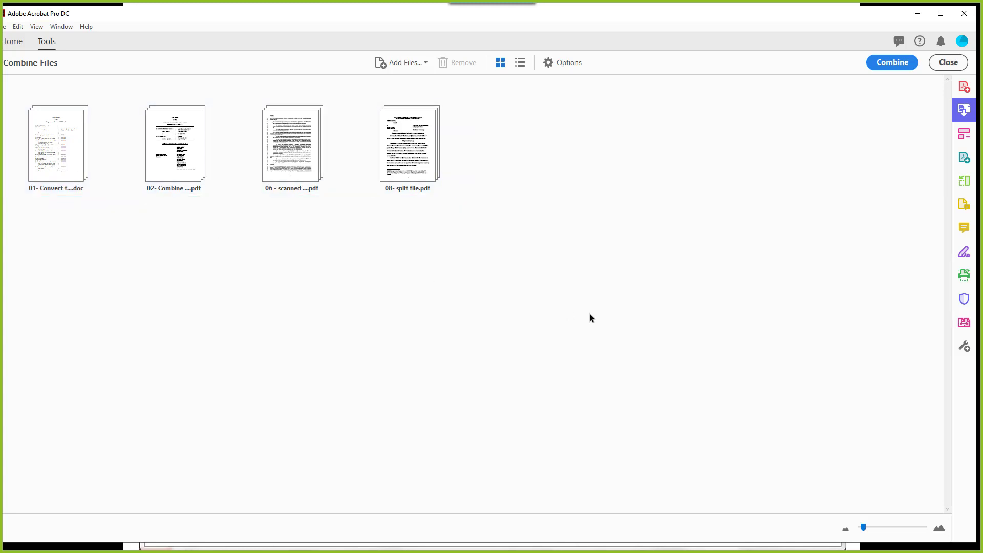
{"action": "left_click", "coordinate": [520, 62]}
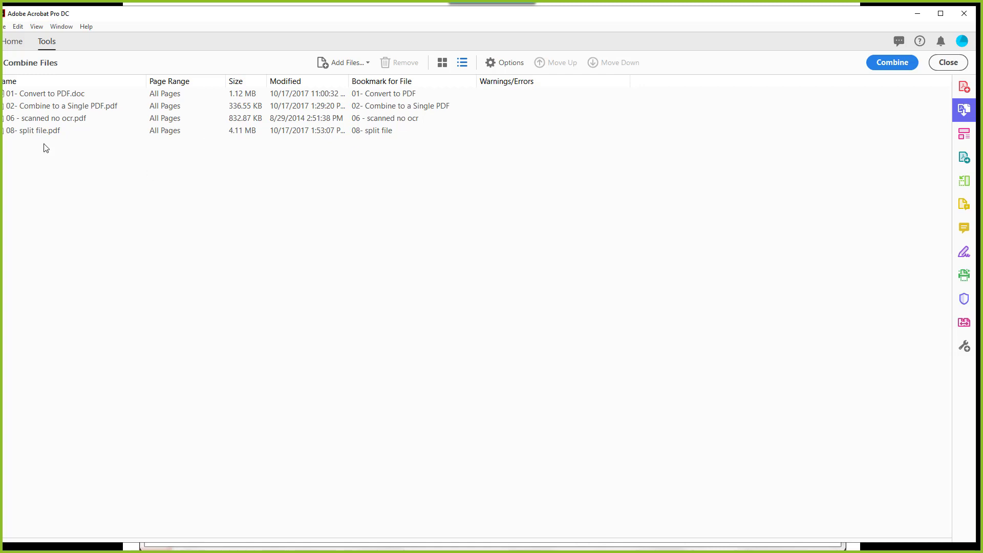
{"action": "left_click", "coordinate": [937, 14]}
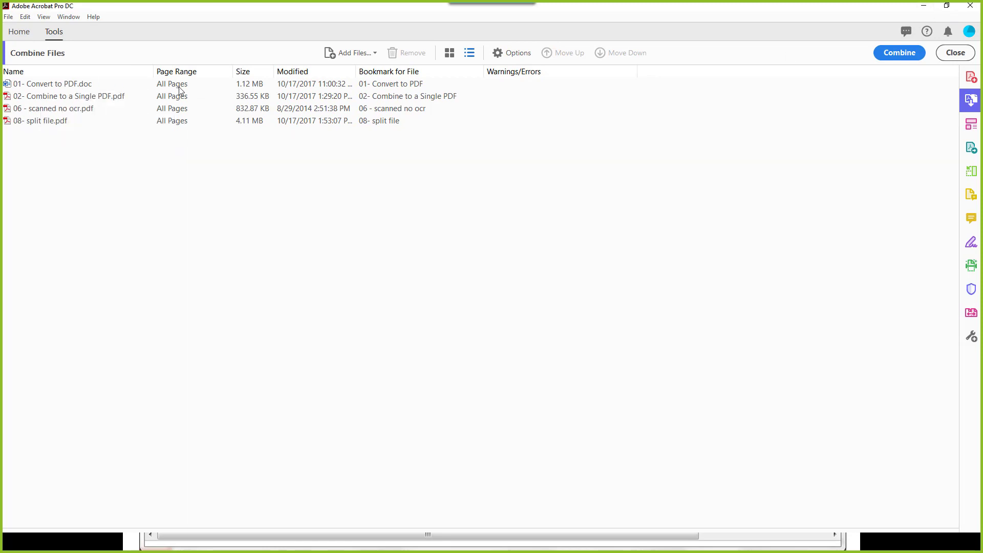
Step: Select 08- split file.pdf, view thumbnails, then close Combine Files and restart it with an empty list
{"action": "left_click", "coordinate": [383, 122]}
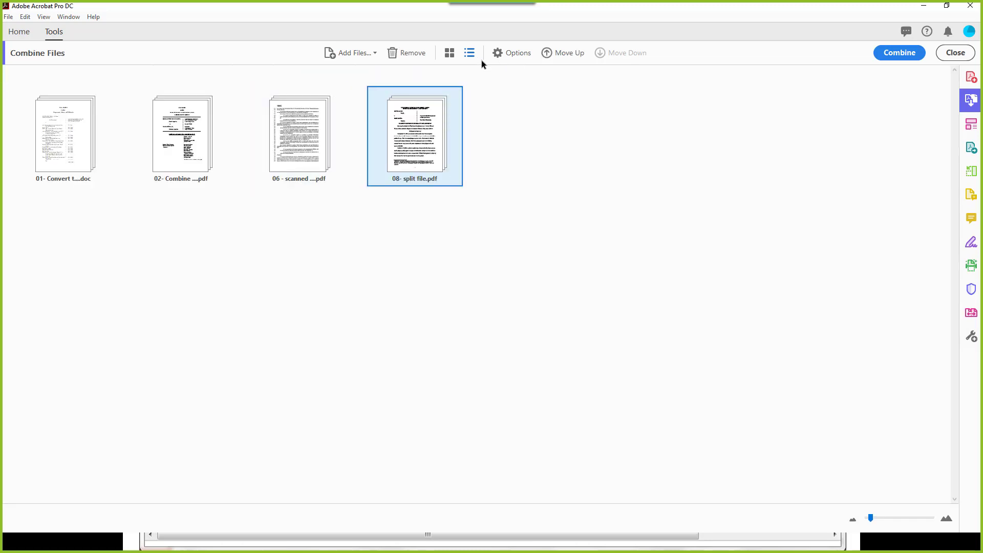
{"action": "left_click", "coordinate": [448, 53]}
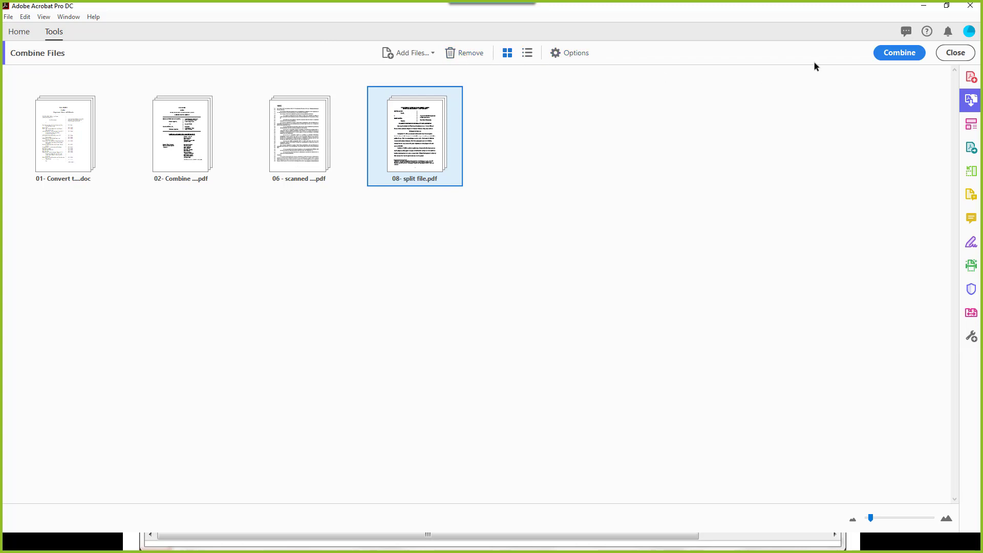
{"action": "left_click", "coordinate": [955, 52]}
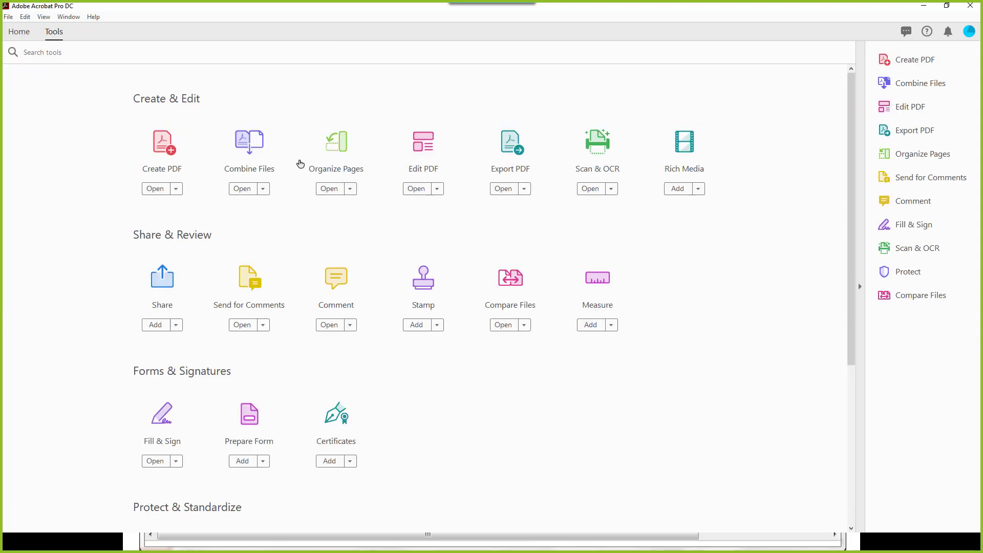
{"action": "left_click", "coordinate": [251, 148]}
Step: Combine 02- Combine to a Single PDF.doc and 03- Add bookmarks.pdf into the 112-page Binder1.pdf
{"action": "left_click", "coordinate": [464, 336]}
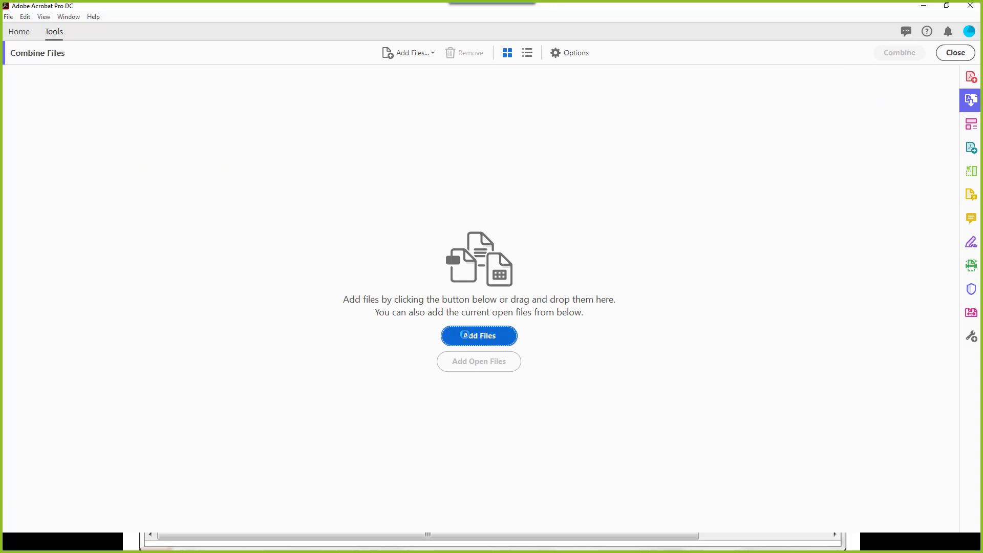
{"action": "left_click", "coordinate": [160, 122]}
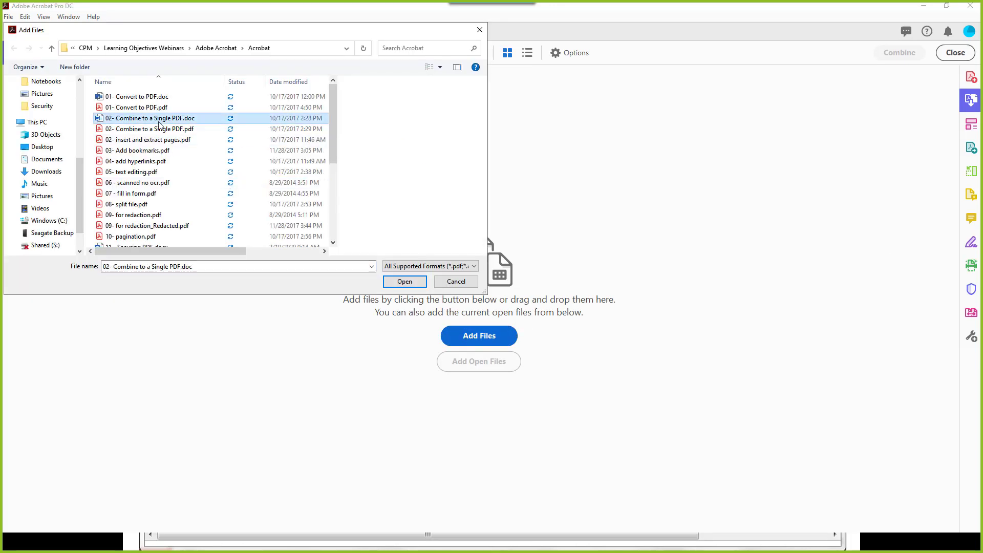
{"action": "left_click", "coordinate": [139, 151], "text": "ctrl"}
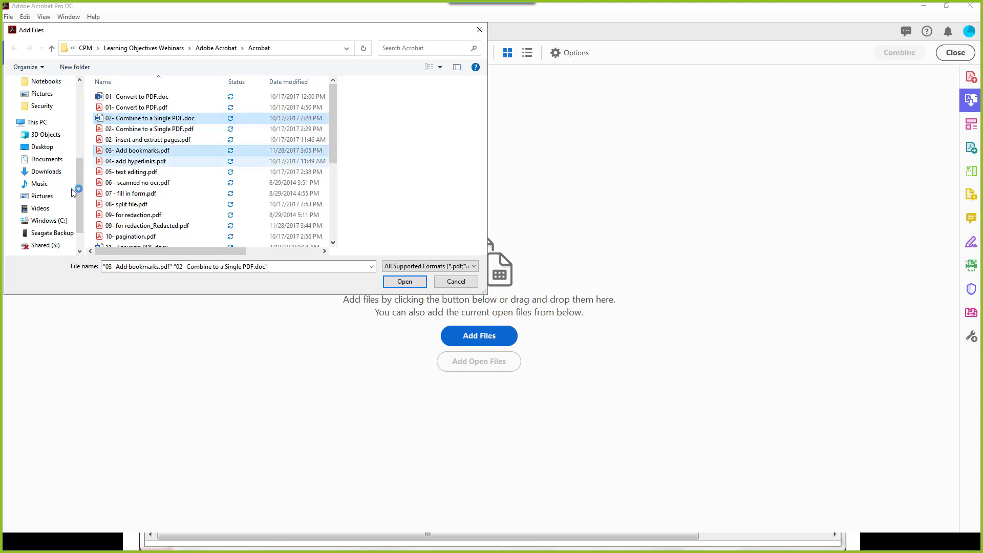
{"action": "left_click", "coordinate": [397, 285]}
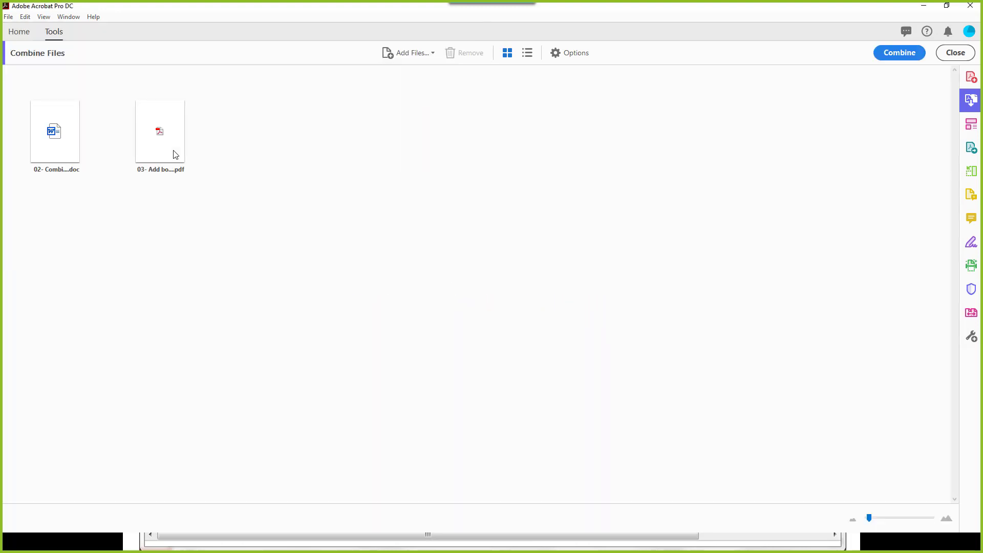
{"action": "left_click", "coordinate": [528, 54]}
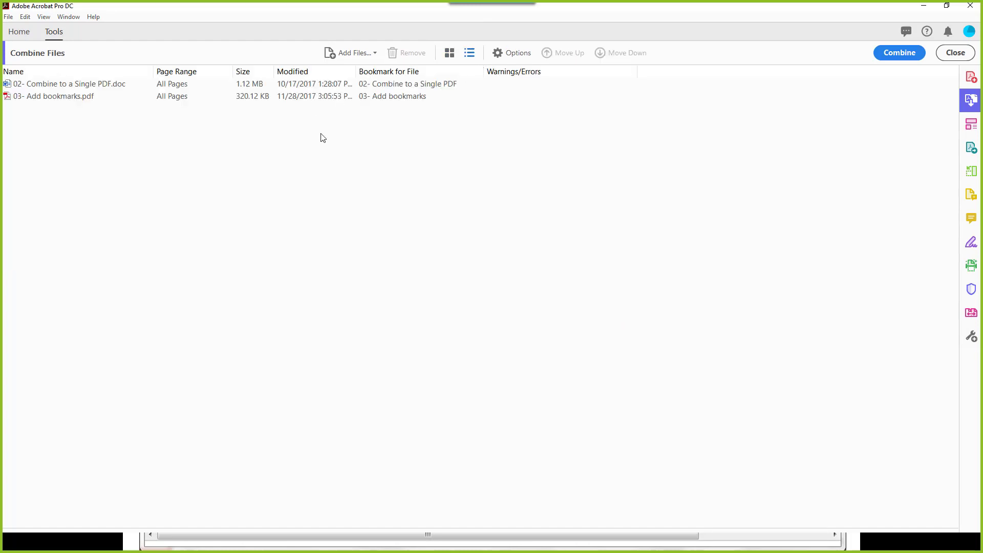
{"action": "double_click", "coordinate": [392, 86]}
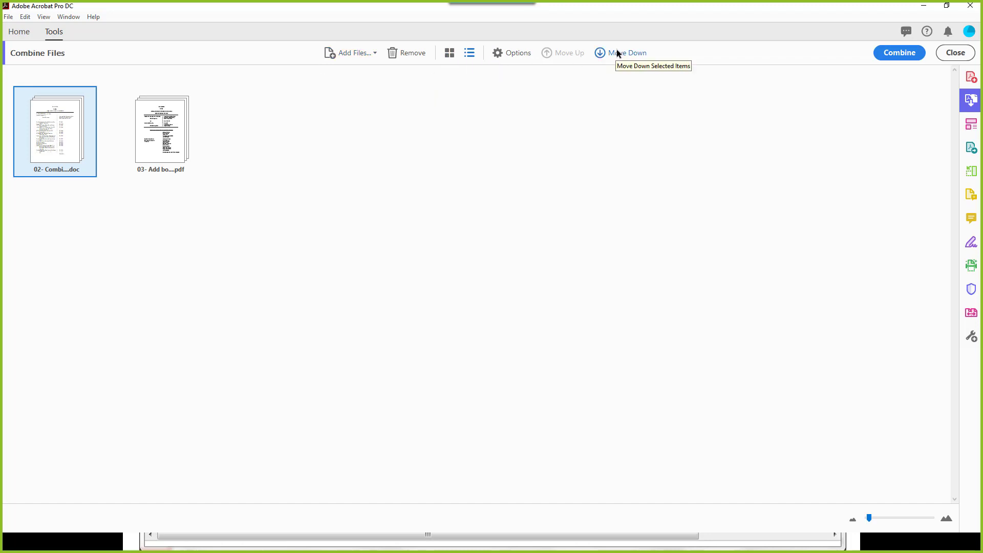
{"action": "left_click", "coordinate": [170, 125]}
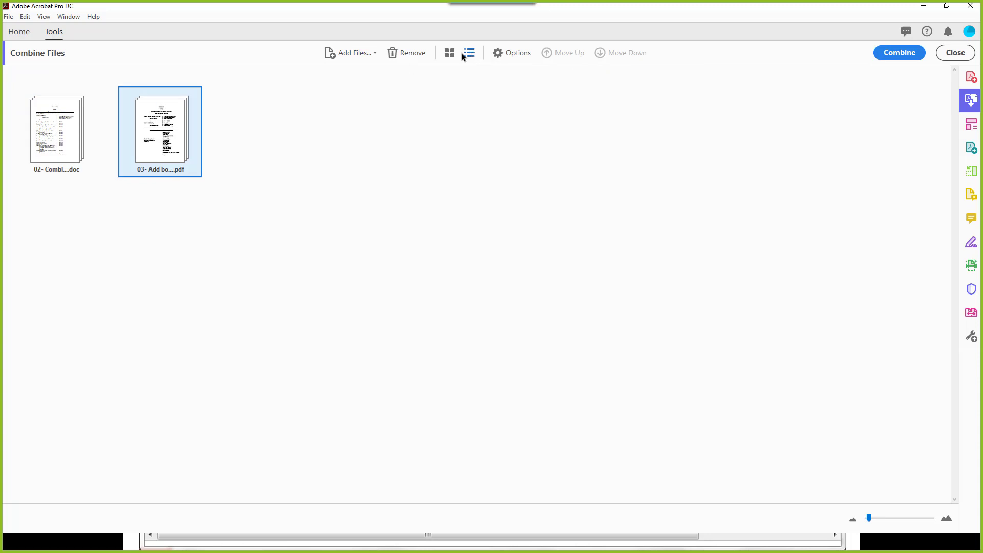
{"action": "left_click", "coordinate": [901, 51]}
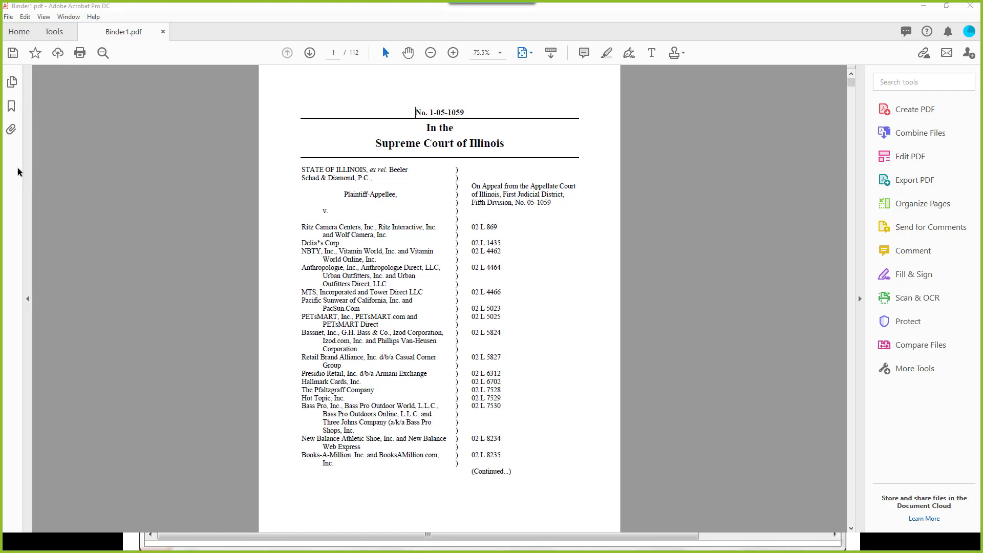
Step: In the Bookmarks panel, rename '02- Combine to a Single PDF' to 'Combine to a Single PDF'
{"action": "left_click", "coordinate": [11, 106]}
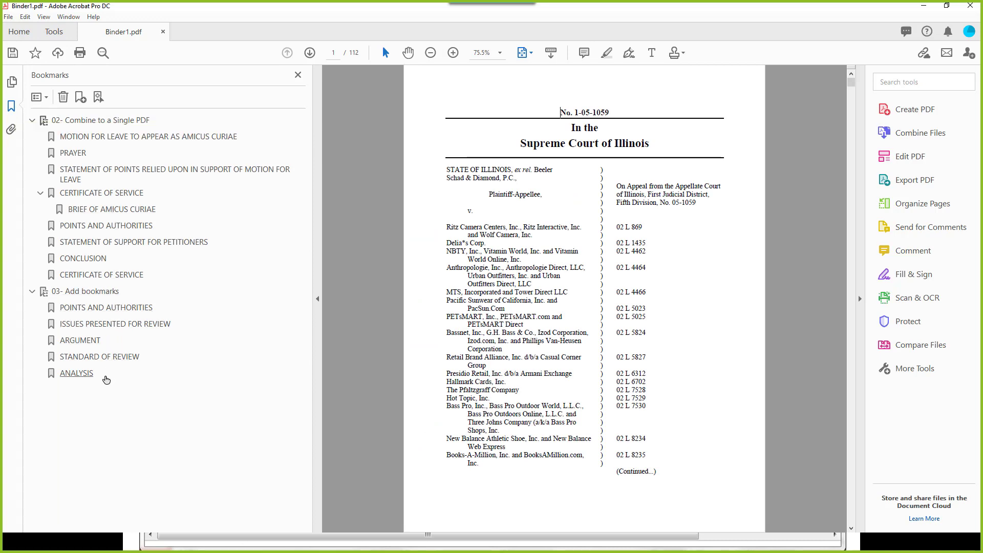
{"action": "right_click", "coordinate": [102, 121]}
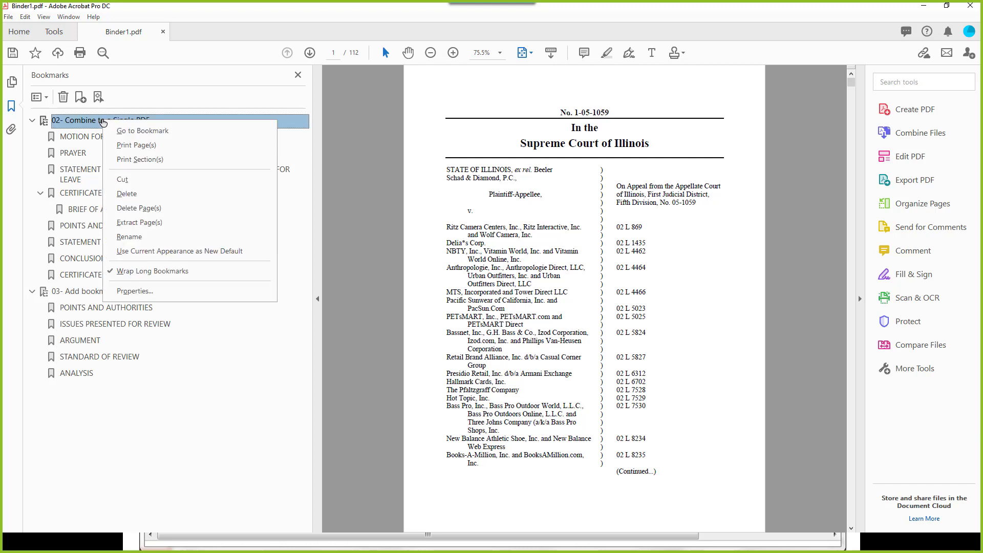
{"action": "left_click", "coordinate": [137, 237]}
{"action": "left_click", "coordinate": [68, 122]}
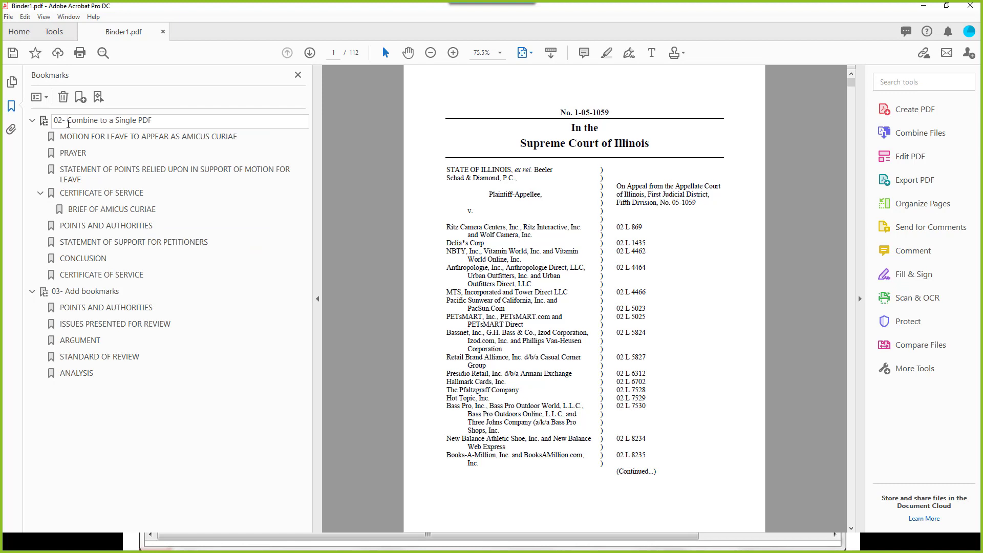
{"action": "key", "text": "BackSpace"}
{"action": "key", "text": "BackSpace"}
{"action": "key", "text": "BackSpace"}
{"action": "key", "text": "BackSpace"}
{"action": "key", "text": "Return"}
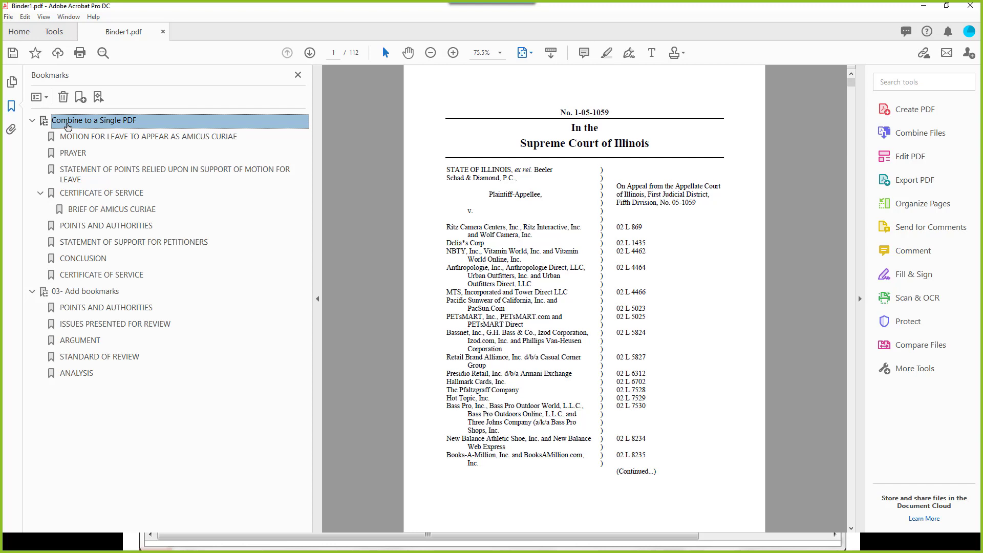
Step: Collapse the CERTIFICATE OF SERVICE bookmark, leaving 03- Add bookmarks expanded
{"action": "left_click", "coordinate": [42, 192]}
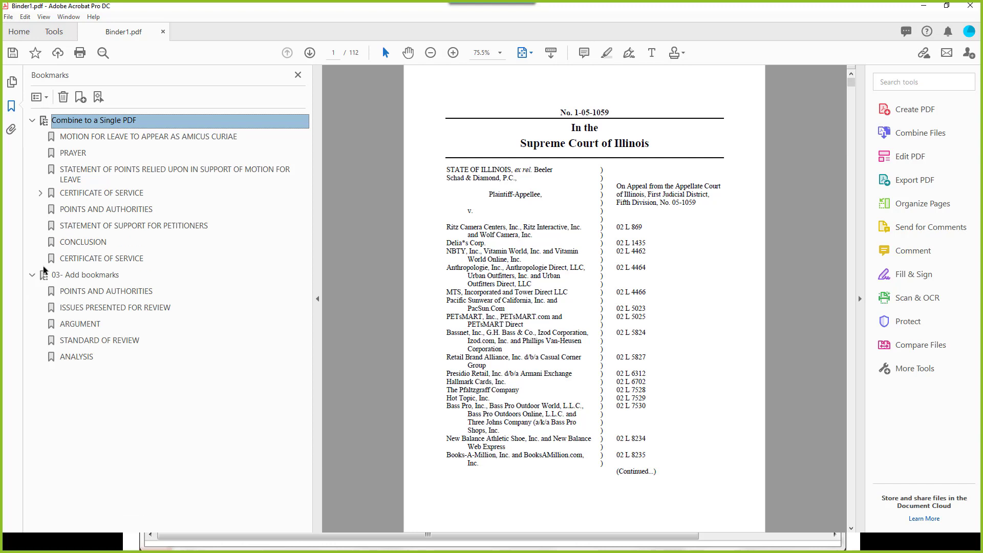
{"action": "left_click", "coordinate": [33, 276]}
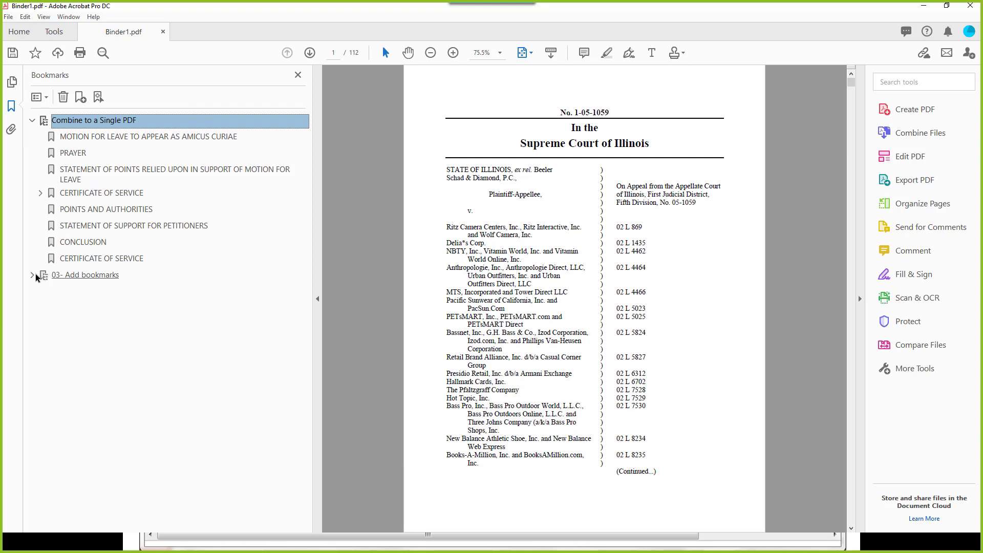
{"action": "left_click", "coordinate": [35, 275]}
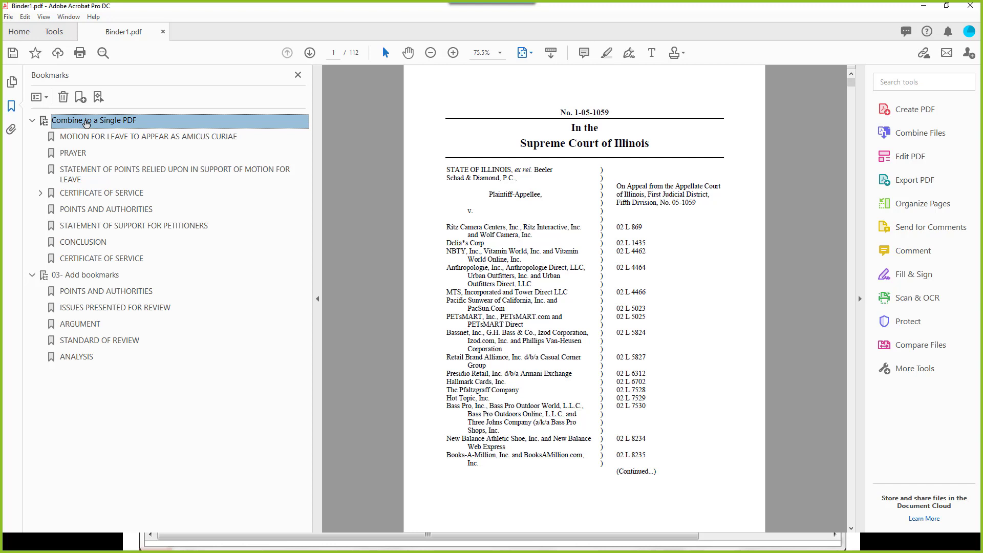
Step: In Organize Pages, rotate page 3 left and back upright, then show the Insert options
{"action": "left_click", "coordinate": [901, 204]}
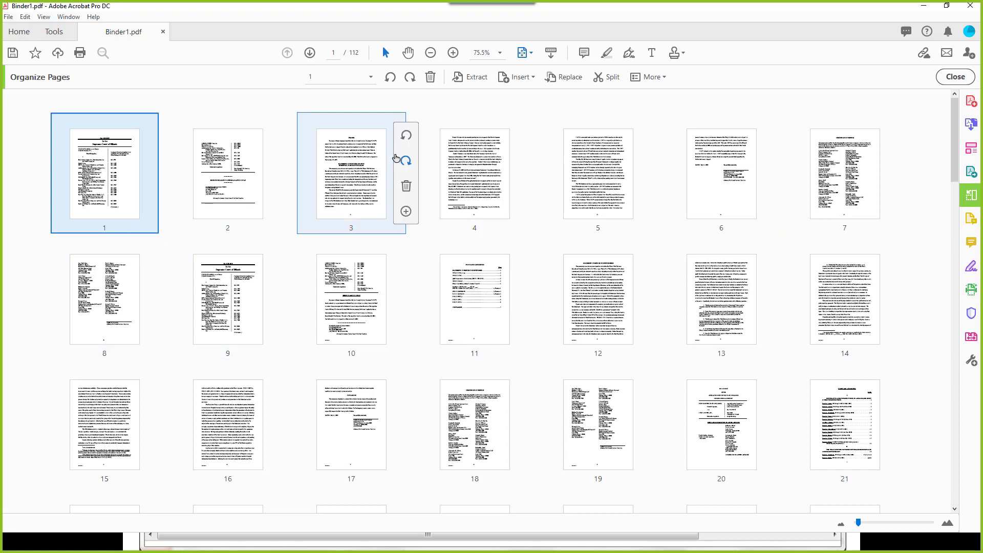
{"action": "left_click", "coordinate": [357, 210]}
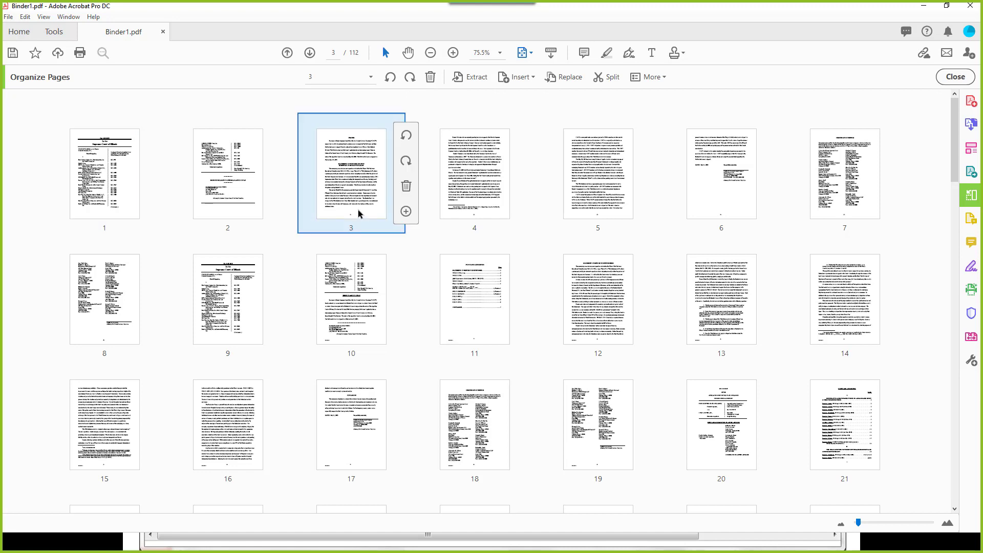
{"action": "left_click", "coordinate": [407, 137]}
{"action": "left_click", "coordinate": [407, 137]}
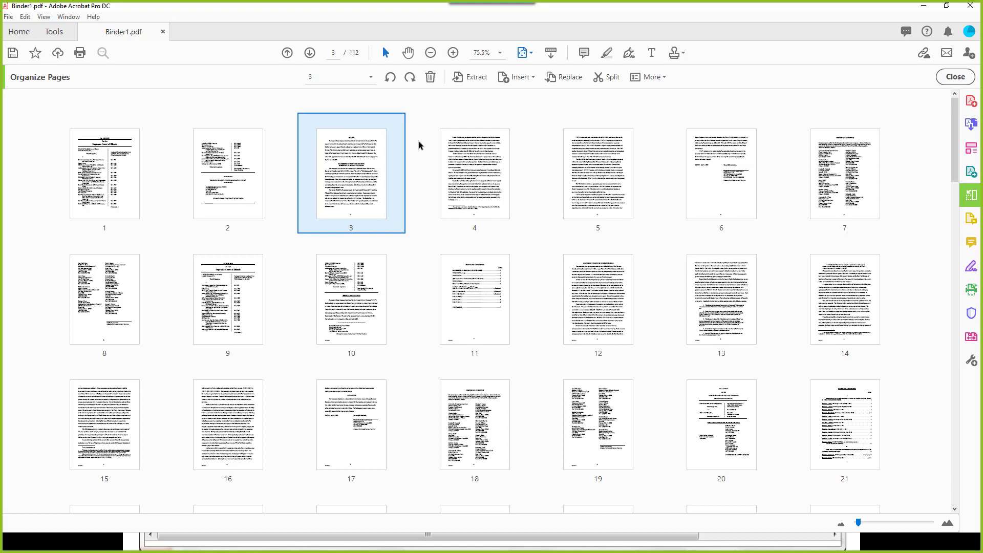
{"action": "left_click", "coordinate": [514, 78]}
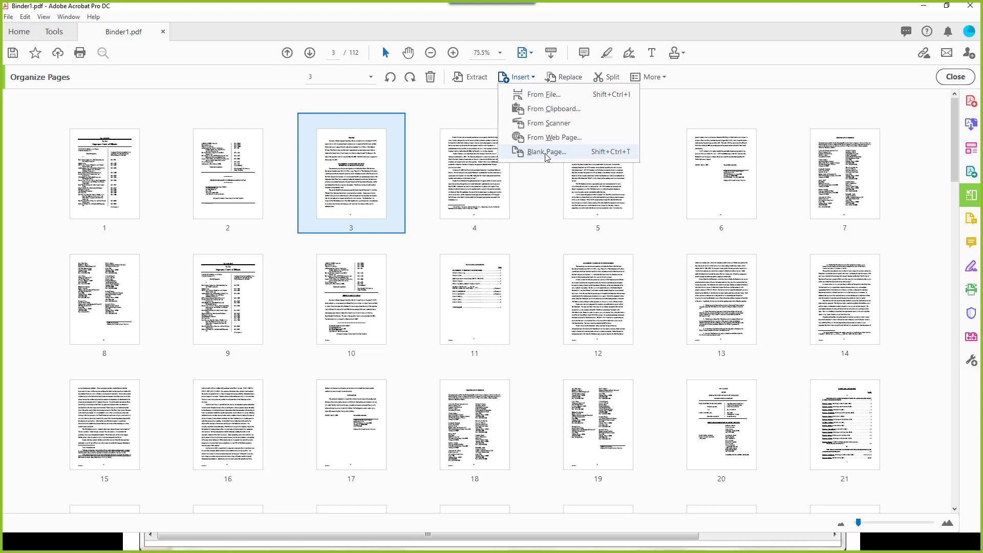
{"action": "left_click", "coordinate": [462, 117]}
{"action": "left_click", "coordinate": [564, 78]}
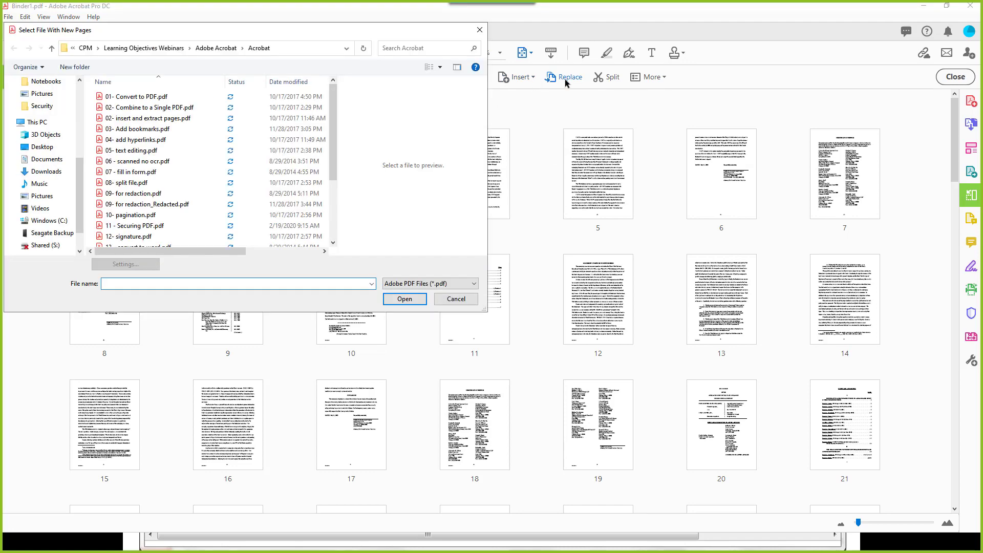
{"action": "left_click", "coordinate": [143, 131]}
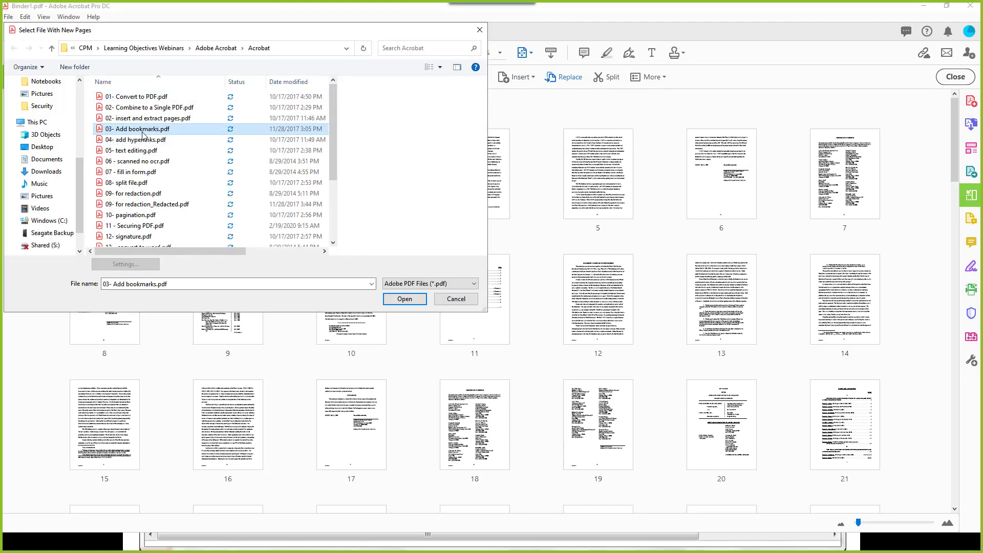
{"action": "left_click", "coordinate": [404, 299]}
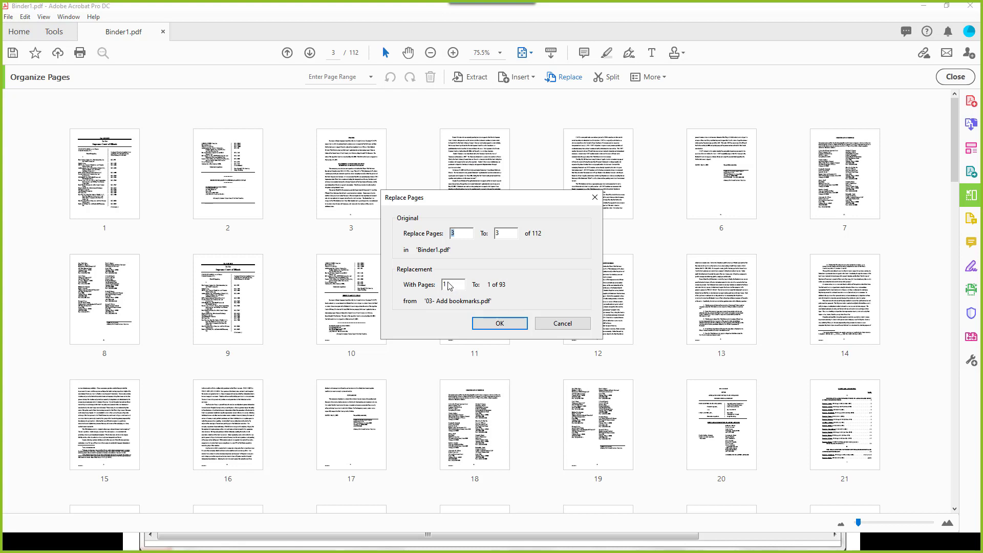
{"action": "left_click", "coordinate": [569, 324]}
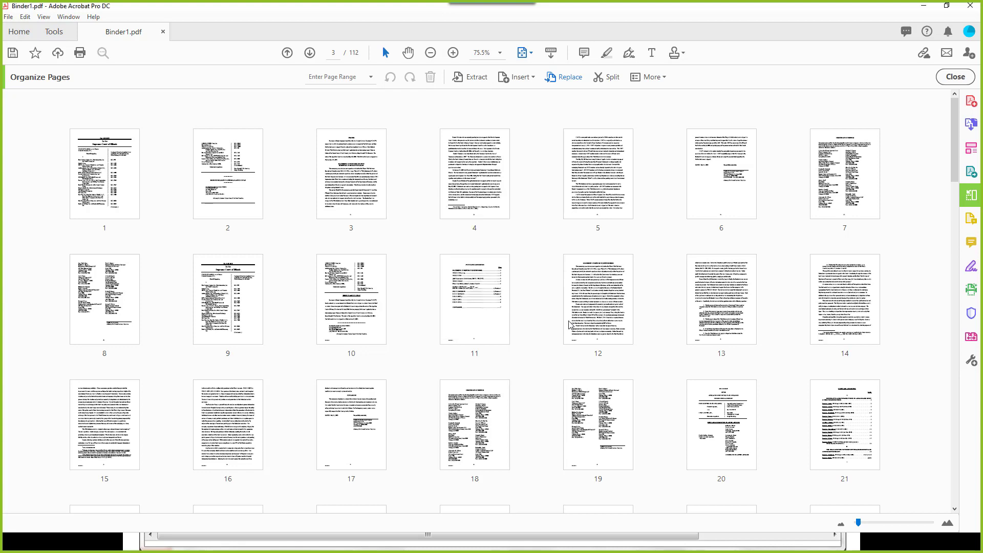
{"action": "left_click", "coordinate": [466, 76]}
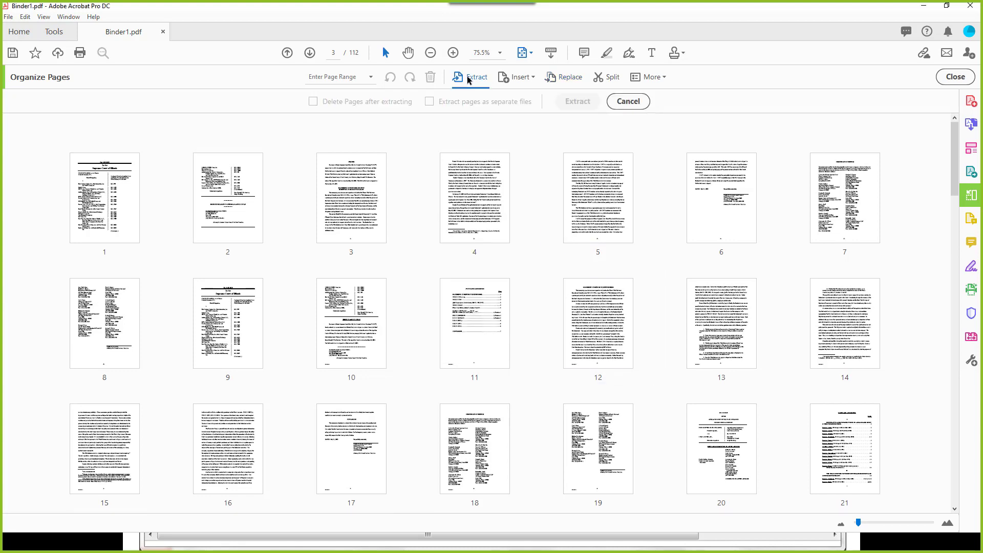
{"action": "left_click", "coordinate": [360, 186]}
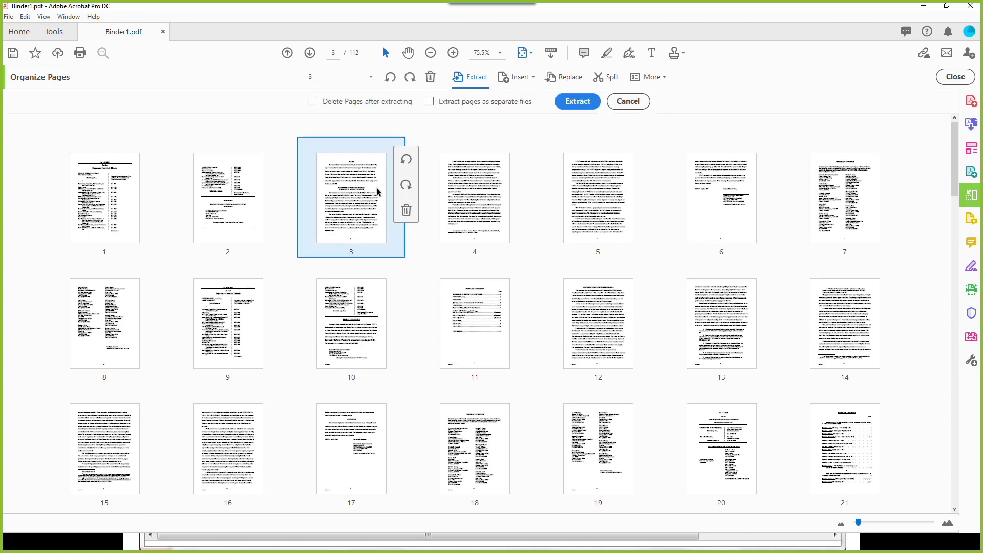
{"action": "left_click", "coordinate": [607, 221], "text": "shift"}
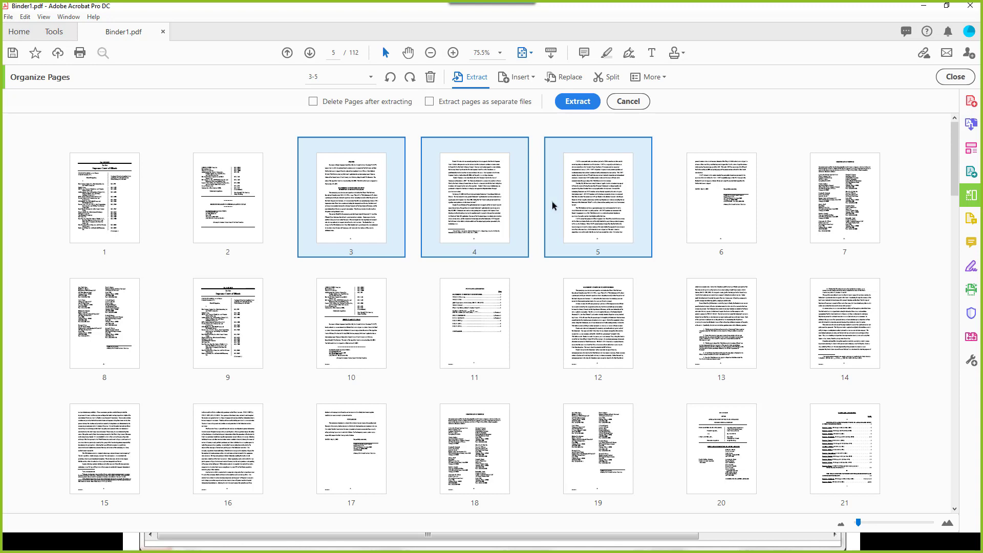
{"action": "left_click", "coordinate": [429, 102]}
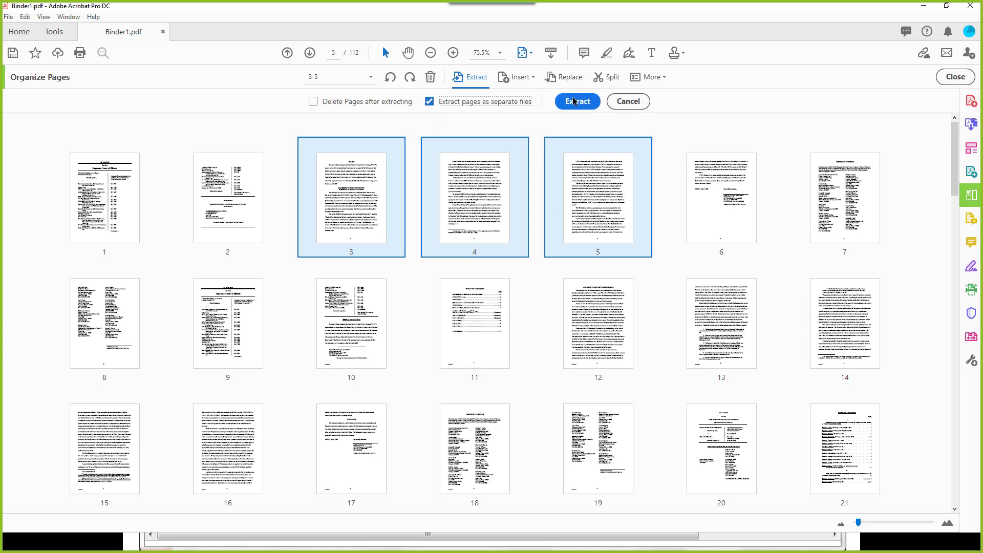
{"action": "left_click", "coordinate": [623, 102]}
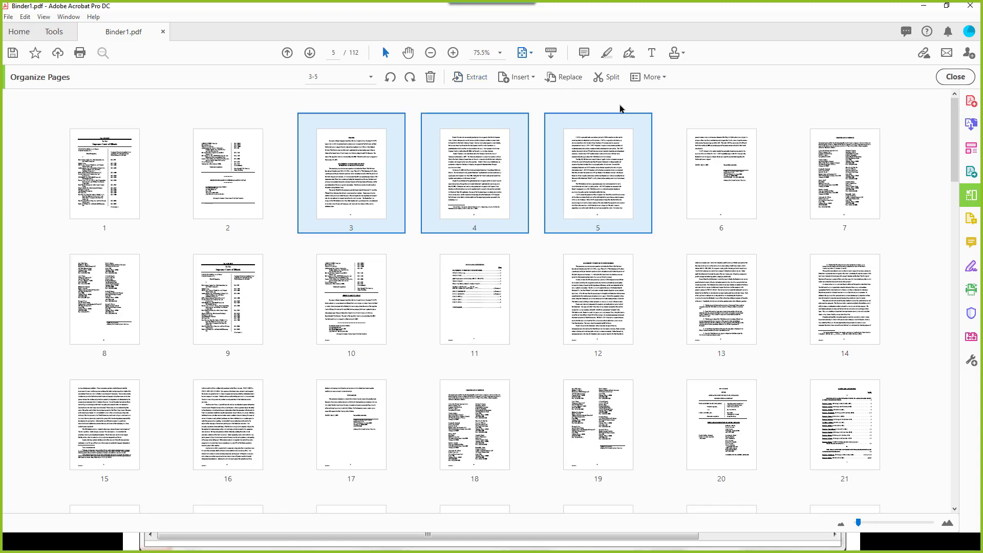
{"action": "left_click", "coordinate": [626, 98]}
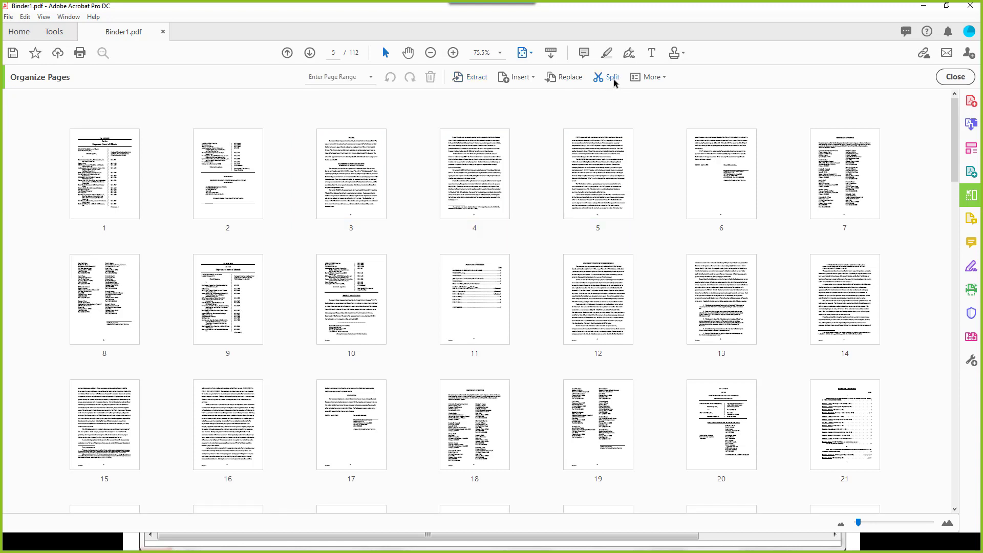
Step: In Split, try a file-size limit of 186, then split by Top level bookmarks and open Output Options
{"action": "left_click", "coordinate": [611, 77]}
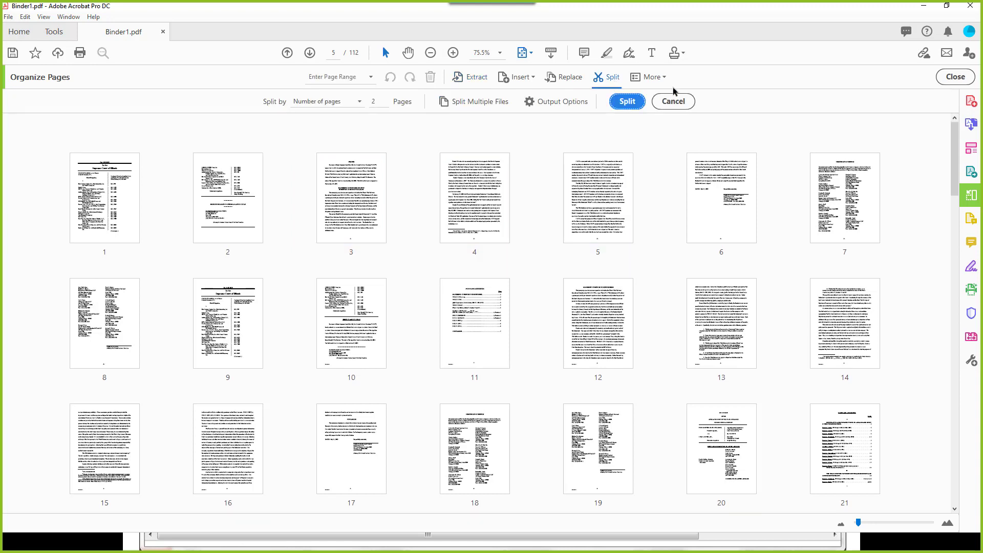
{"action": "left_click", "coordinate": [311, 100]}
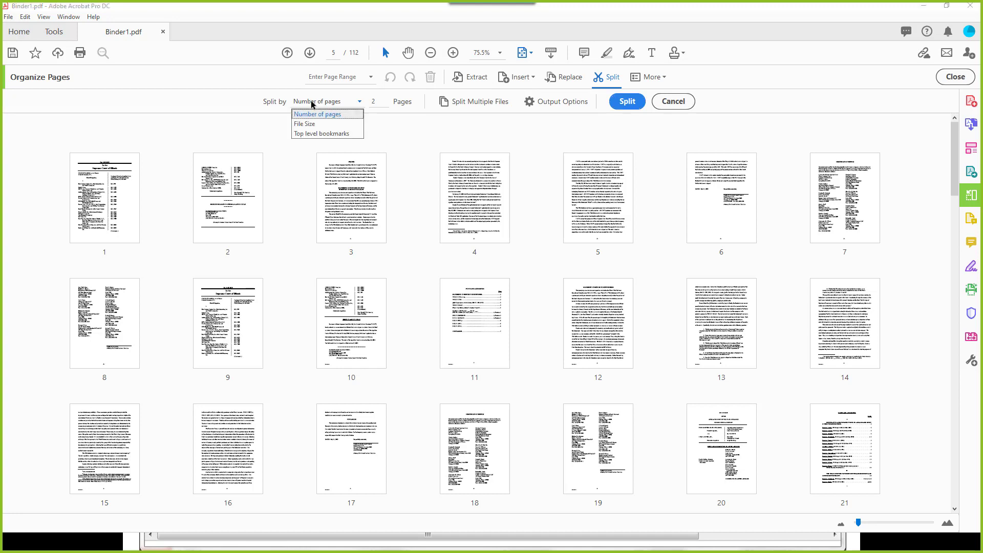
{"action": "left_click", "coordinate": [318, 125]}
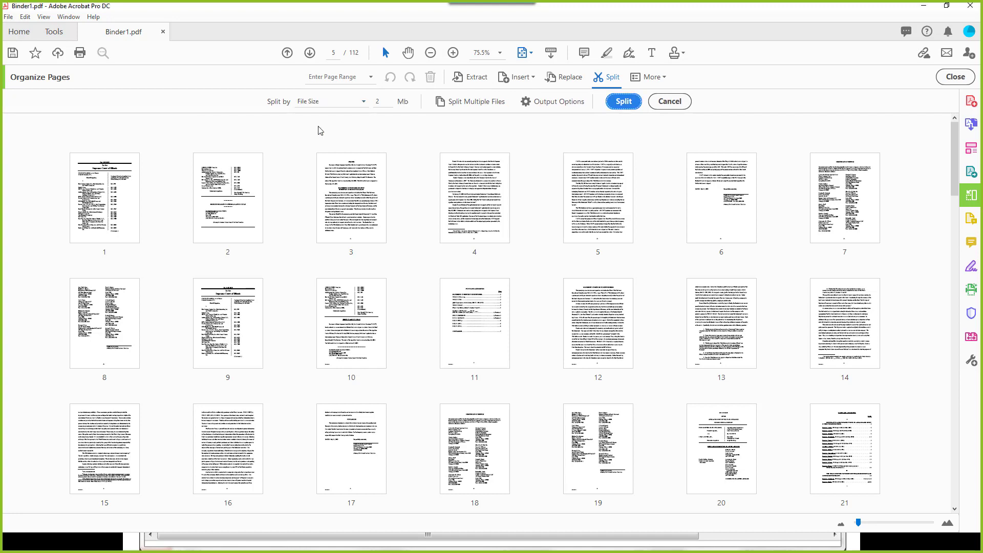
{"action": "double_click", "coordinate": [381, 102]}
{"action": "type", "text": "186"}
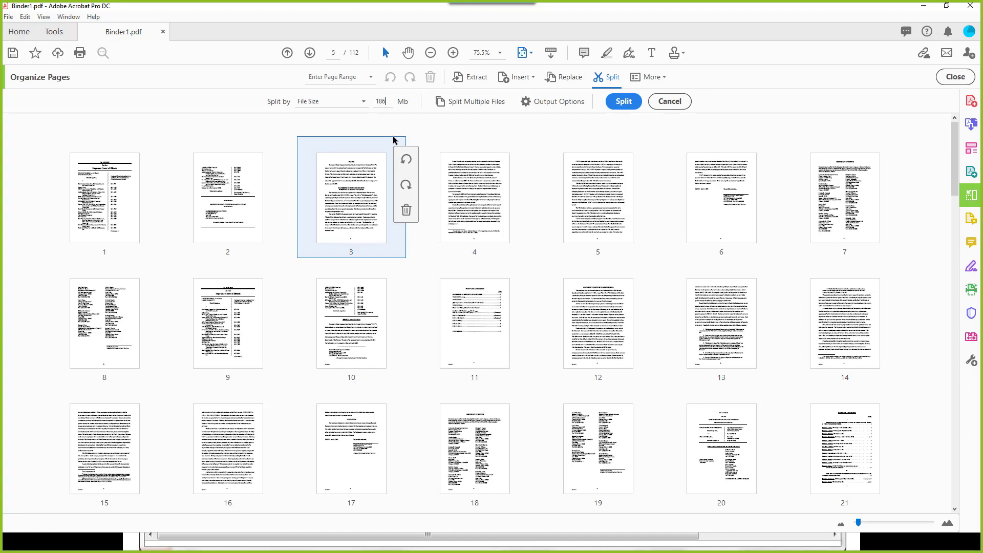
{"action": "left_click", "coordinate": [315, 102]}
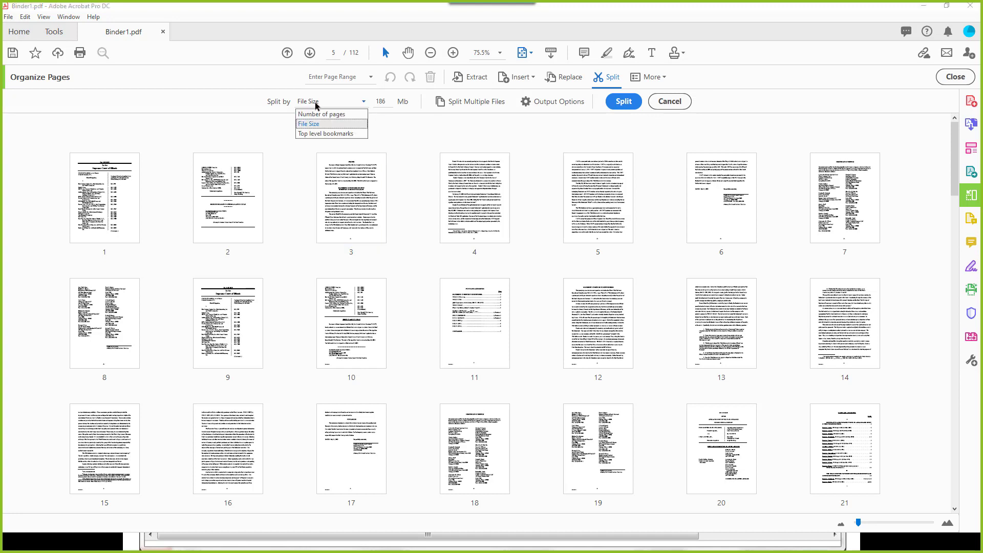
{"action": "left_click", "coordinate": [326, 135]}
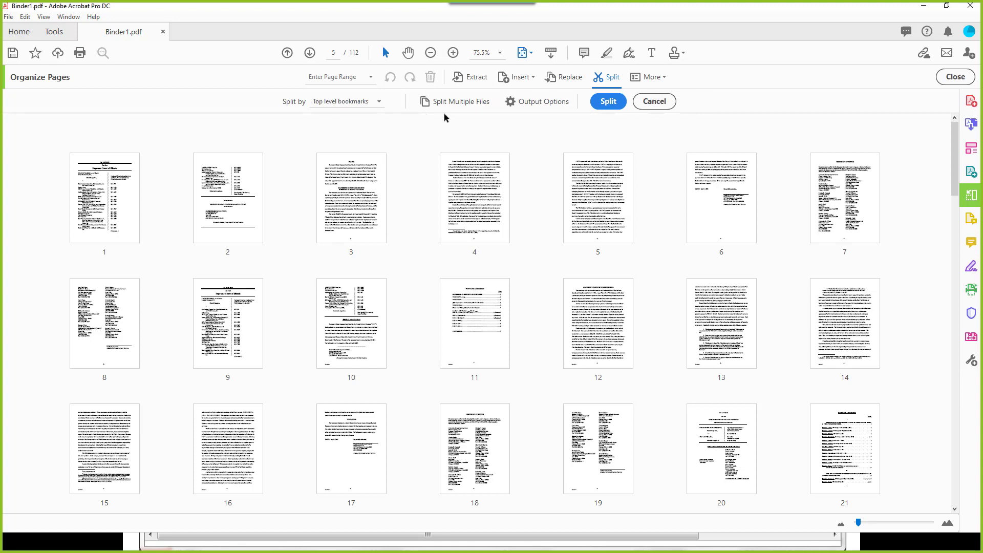
{"action": "left_click", "coordinate": [526, 100]}
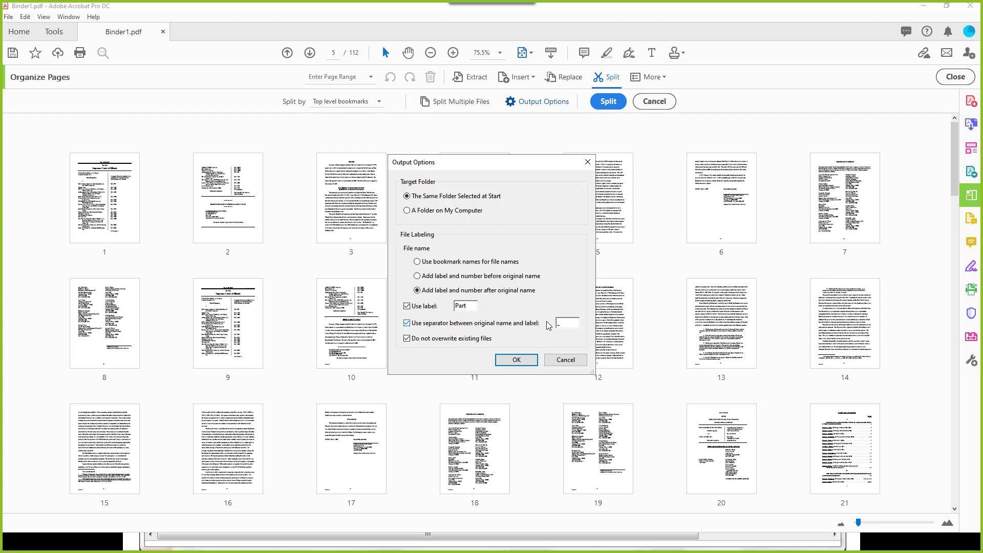
Step: Set split output naming to add a label and number before the original name
{"action": "left_click", "coordinate": [417, 262]}
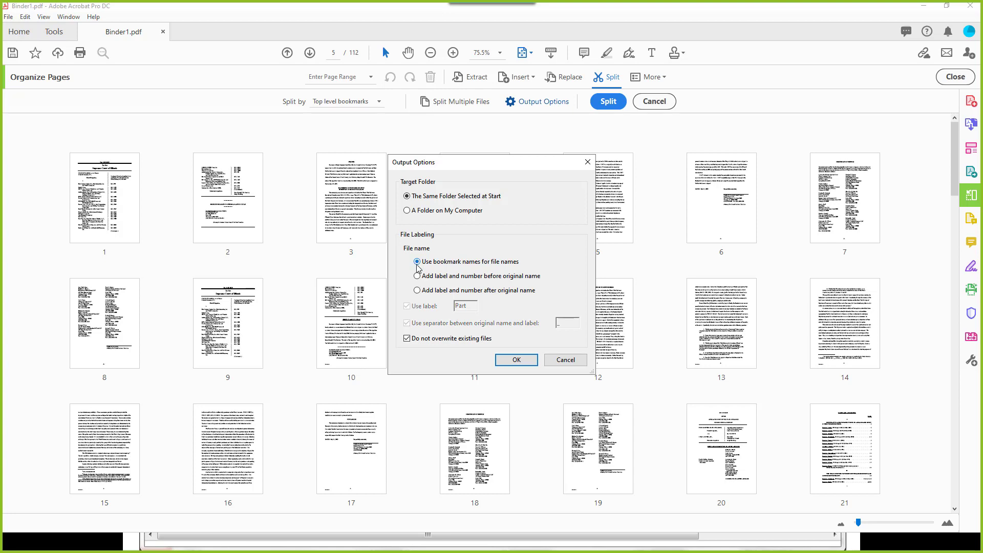
{"action": "left_click", "coordinate": [465, 277]}
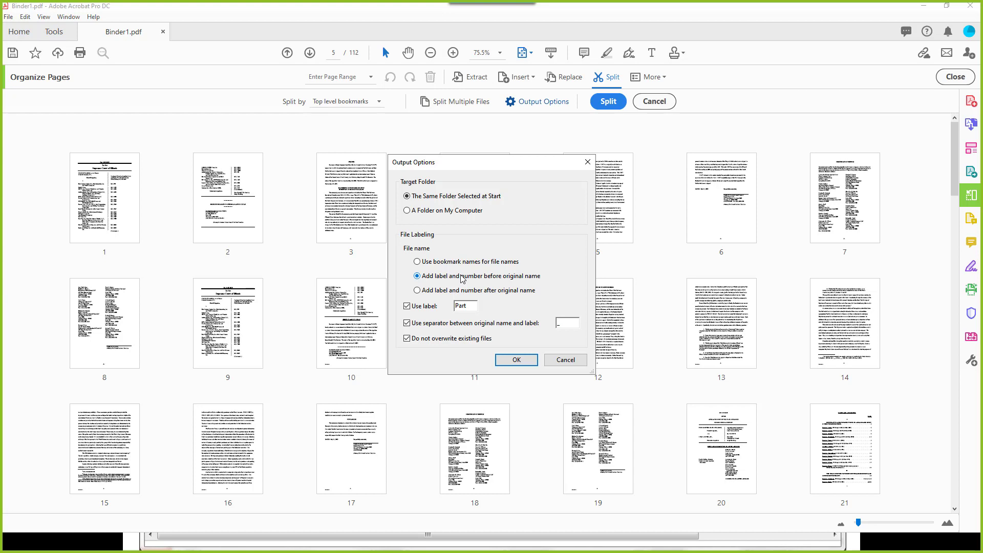
{"action": "left_click", "coordinate": [518, 360]}
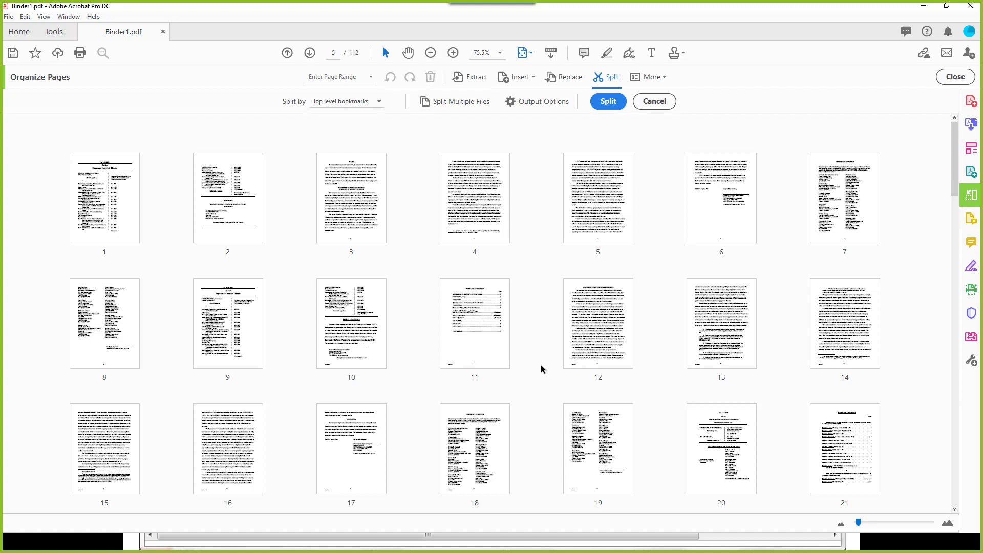
Step: Split Binder1.pdf by top-level bookmarks into 2 documents and dismiss the success message
{"action": "mouse_move", "coordinate": [105, 448]}
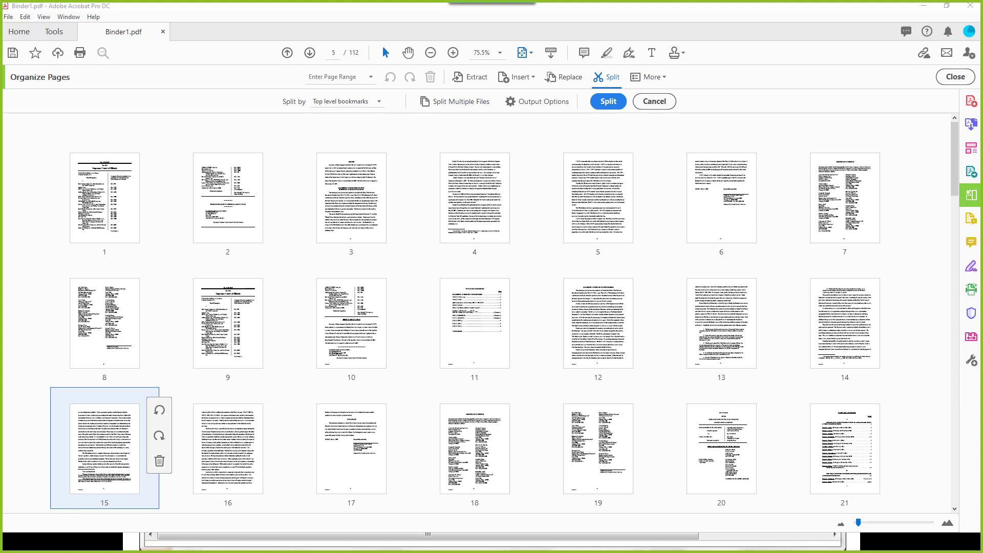
{"action": "left_click", "coordinate": [608, 102]}
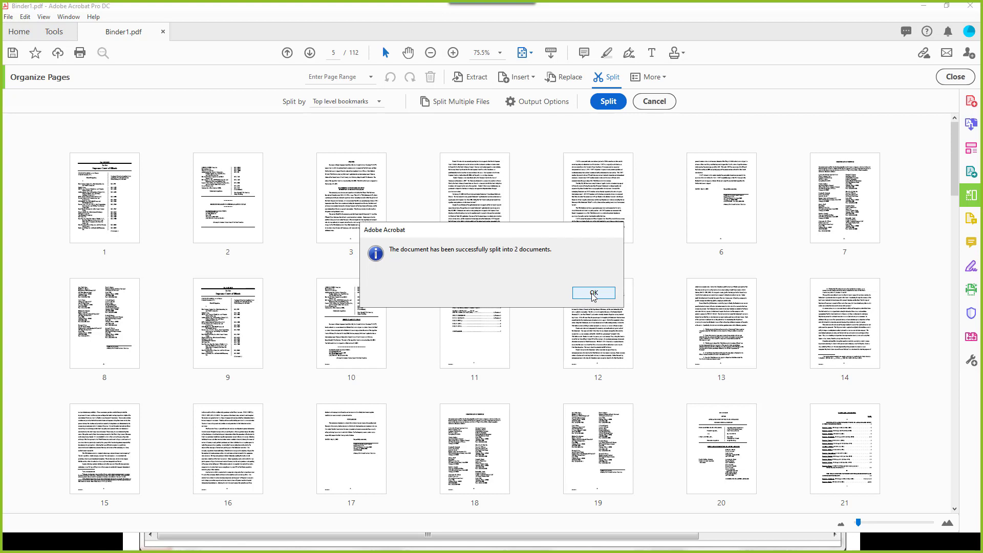
{"action": "left_click", "coordinate": [594, 293]}
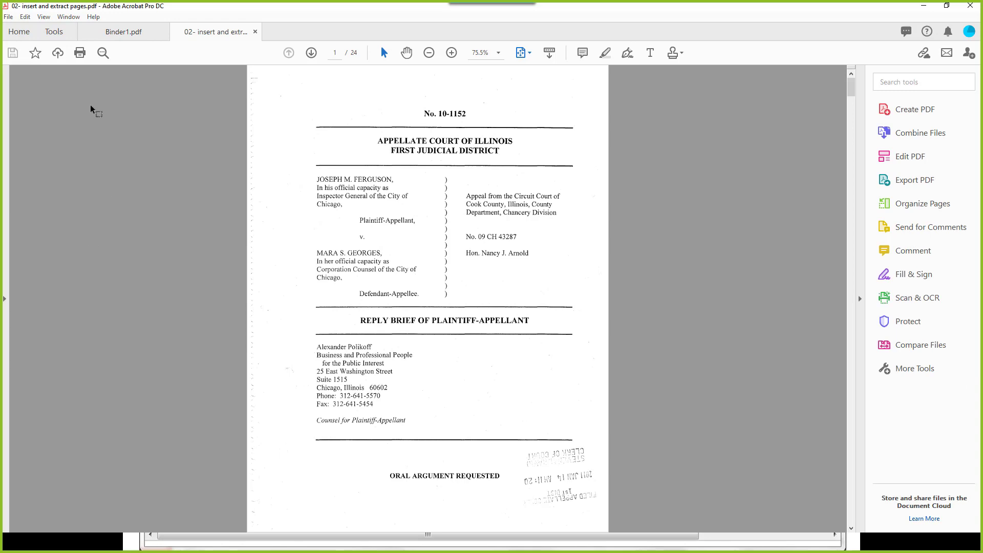
Step: Close Binder1.pdf without saving changes
{"action": "left_click", "coordinate": [131, 34]}
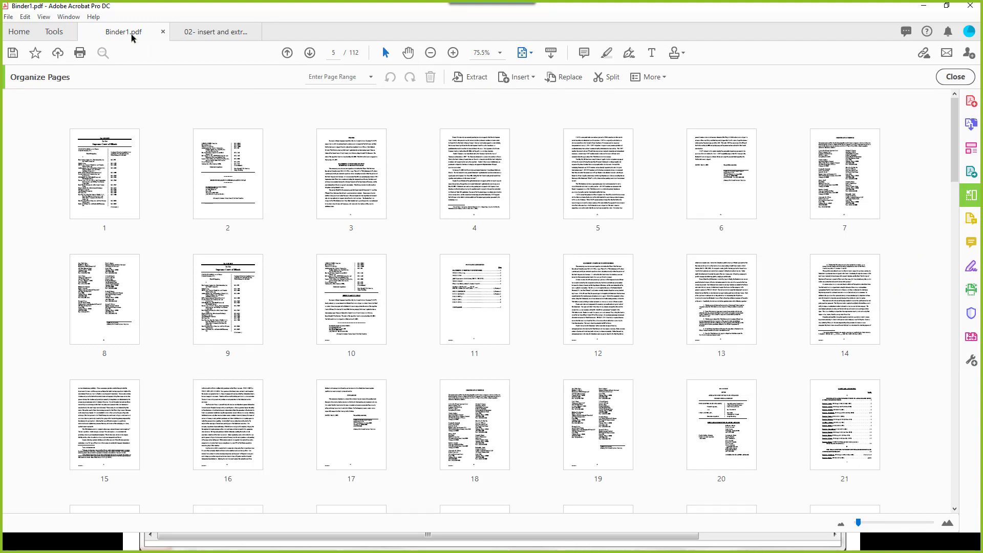
{"action": "left_click", "coordinate": [164, 32]}
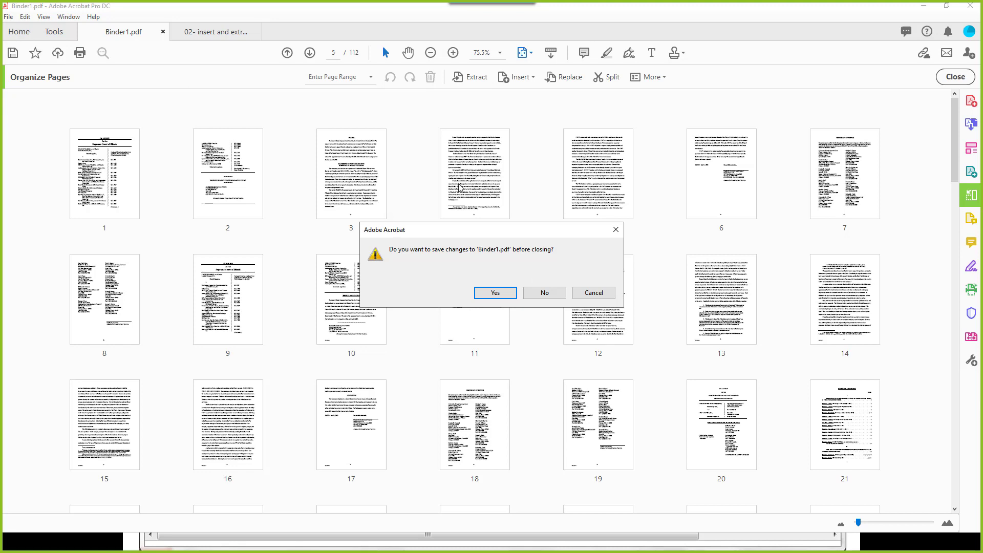
{"action": "left_click", "coordinate": [526, 296]}
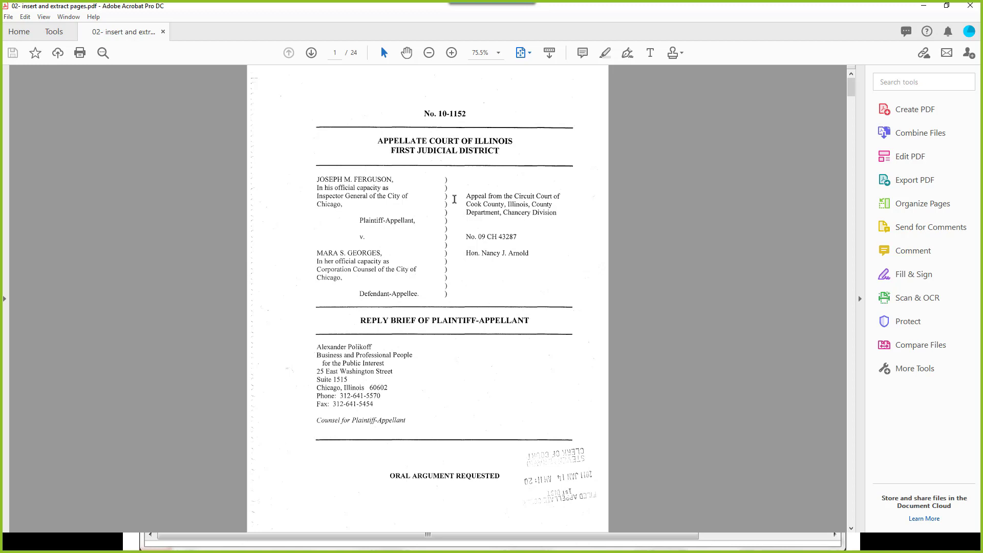
{"action": "left_click_drag", "start_coordinate": [465, 198], "coordinate": [556, 215]}
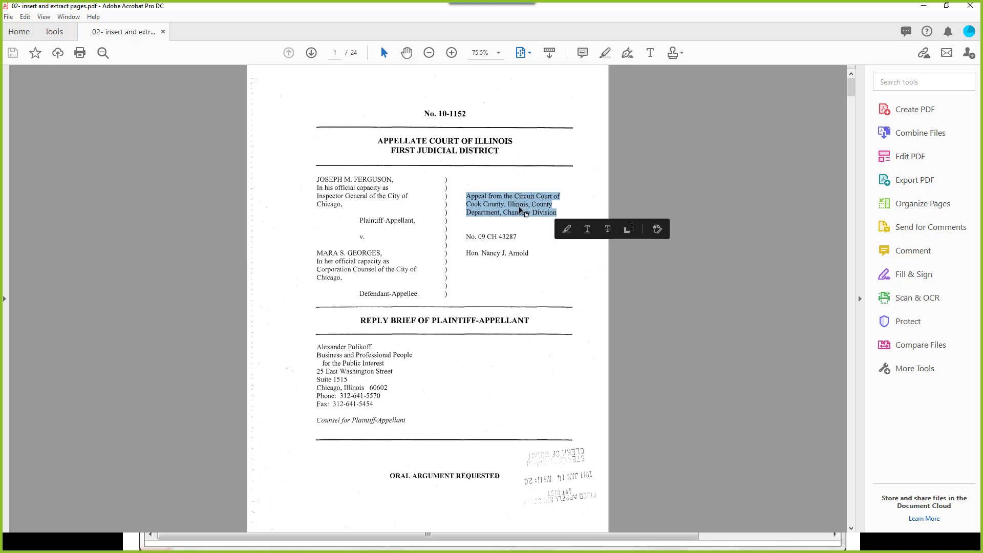
{"action": "right_click", "coordinate": [520, 209]}
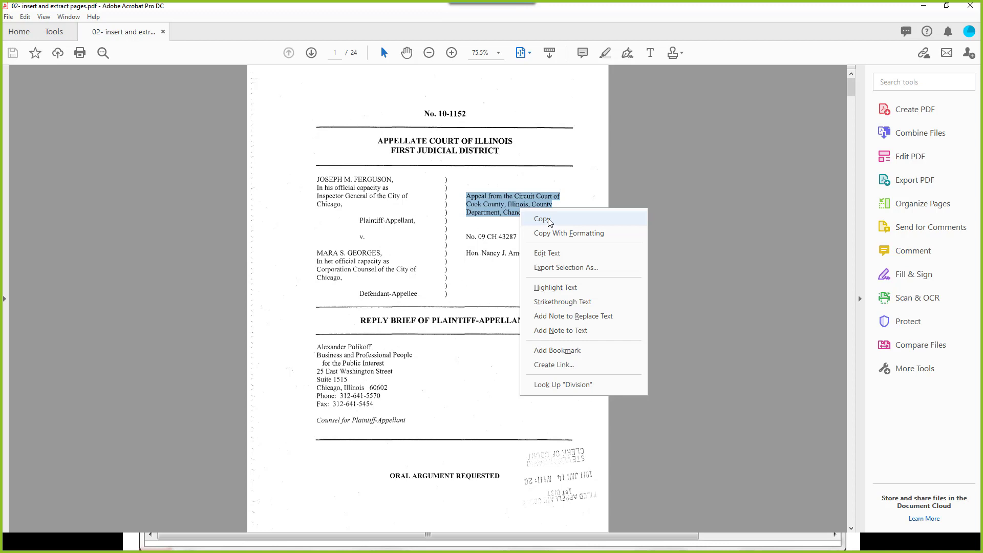
{"action": "key", "text": "ctrl+a"}
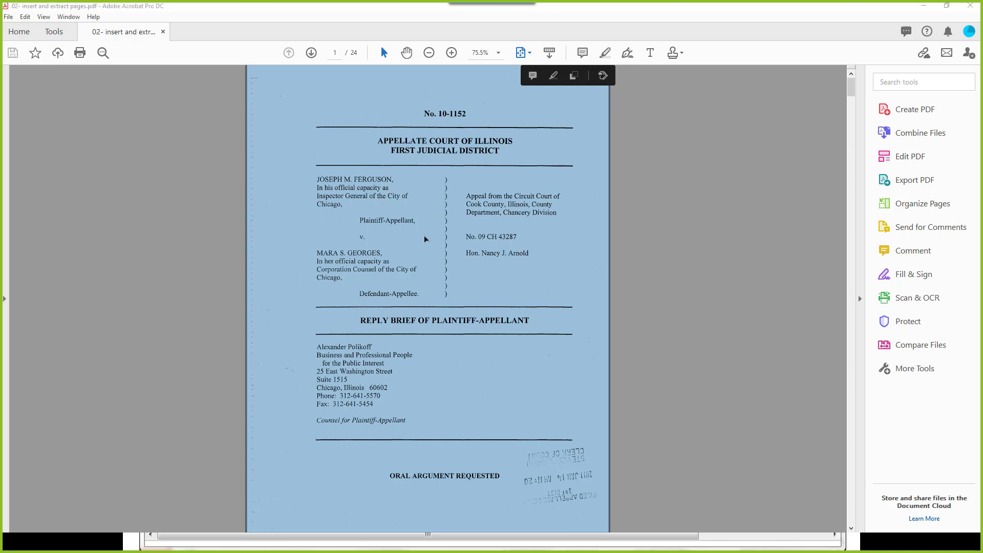
Step: Open Recognize Text via an 'ocr' tool search, keeping All Pages and Searchable Image at 600 dpi
{"action": "left_click", "coordinate": [890, 85]}
{"action": "type", "text": "ocr"}
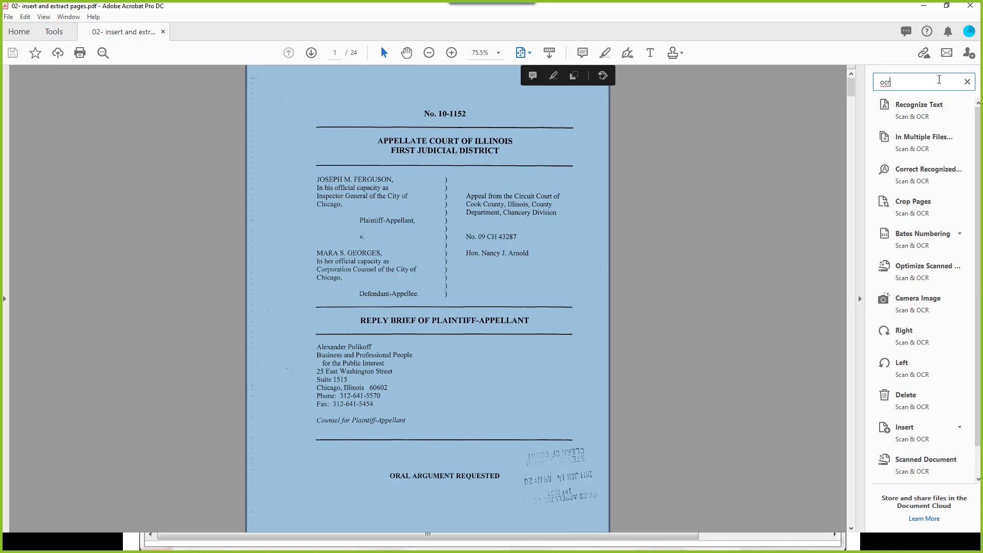
{"action": "left_click", "coordinate": [912, 105]}
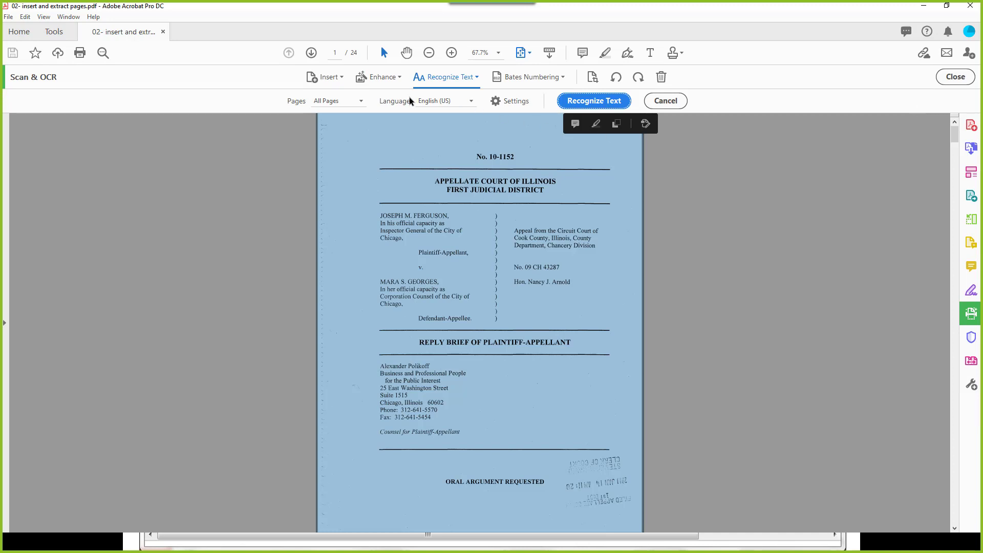
{"action": "left_click", "coordinate": [319, 101]}
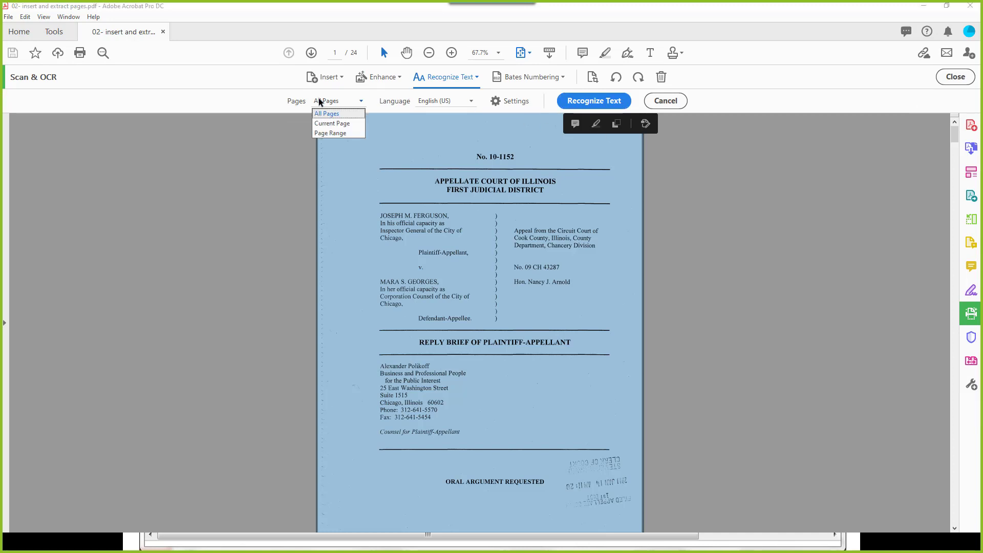
{"action": "left_click", "coordinate": [319, 101]}
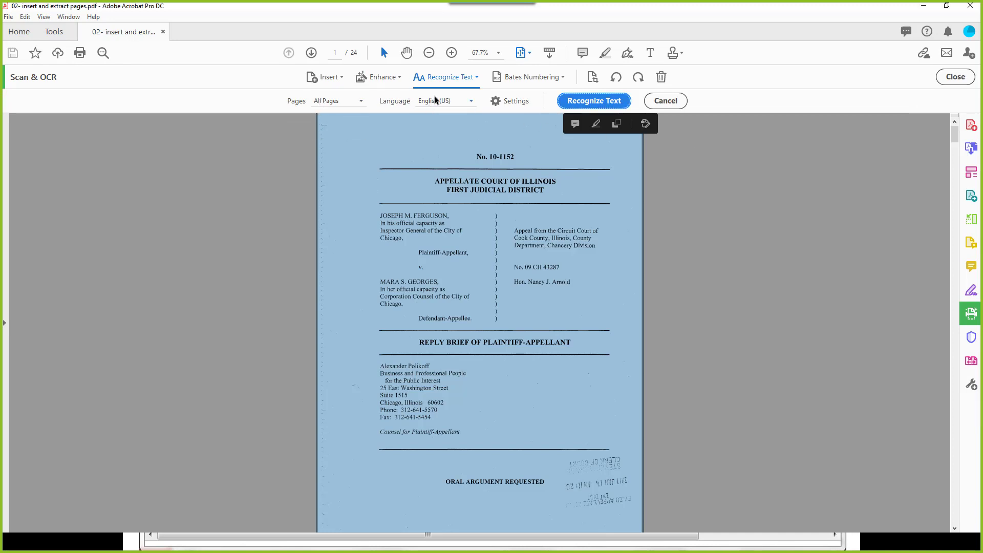
{"action": "left_click", "coordinate": [516, 101]}
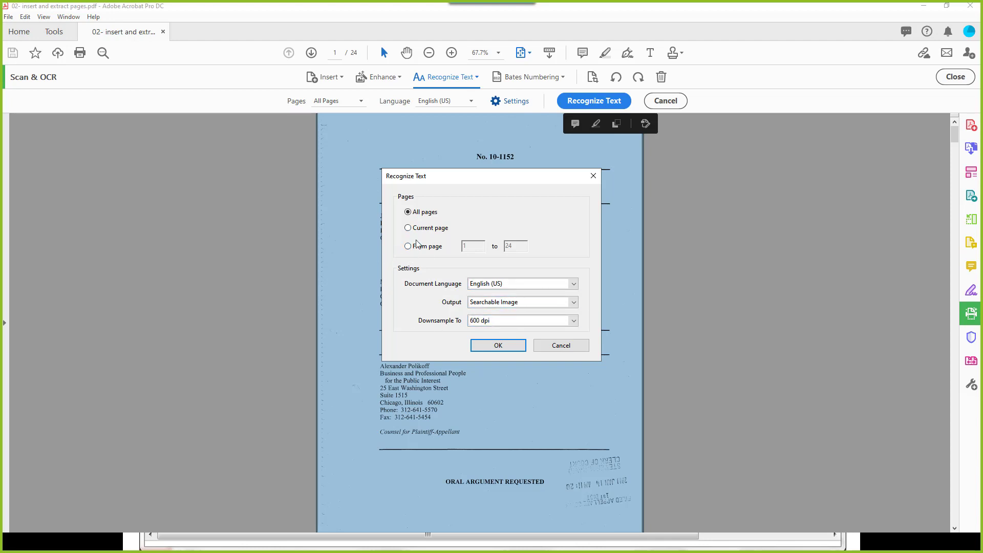
{"action": "left_click", "coordinate": [498, 345]}
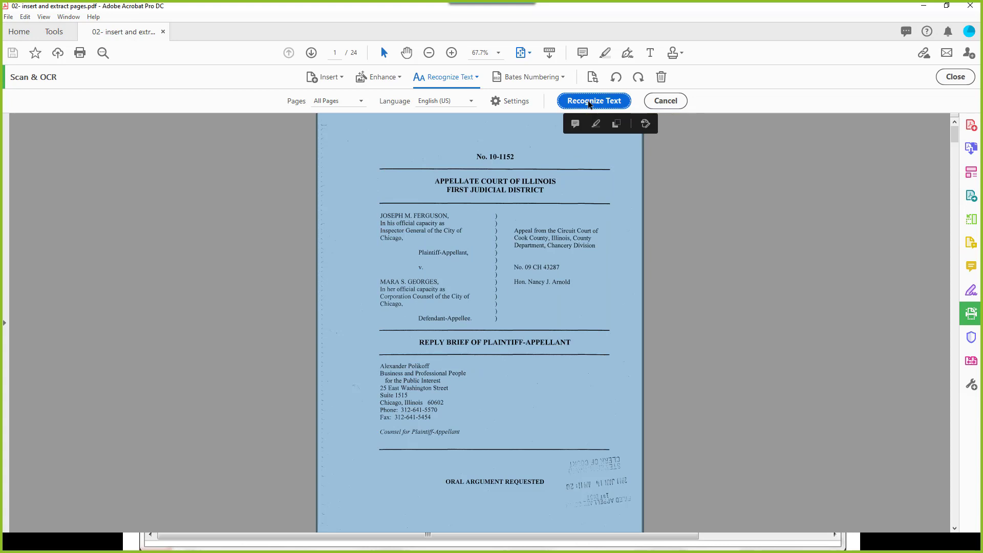
Step: Run text recognition across all 24 pages of the brief
{"action": "left_click", "coordinate": [587, 101]}
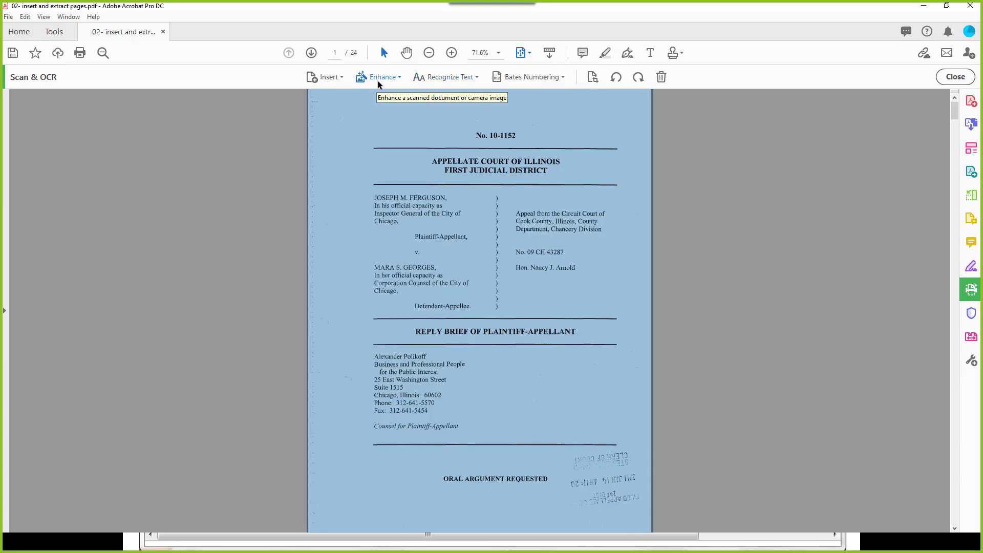
{"action": "left_click", "coordinate": [468, 268]}
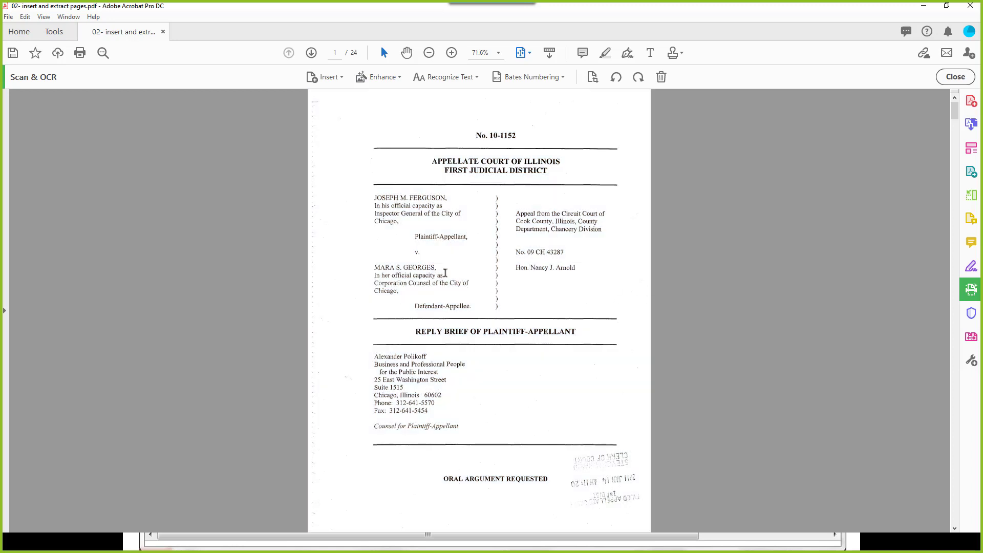
{"action": "left_click", "coordinate": [452, 81]}
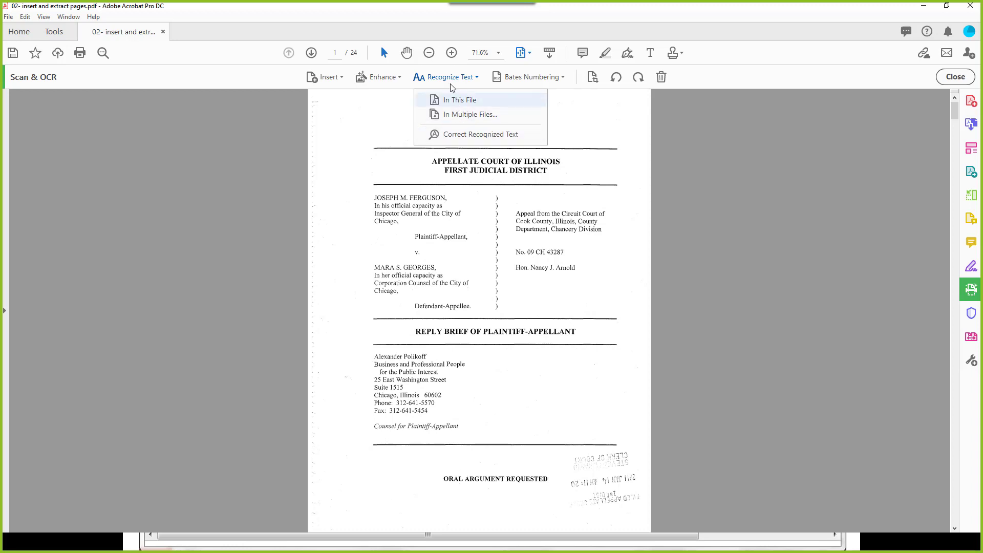
Step: Review the OCR suspects on pages 1–4, accept 'for', 'ILCS' and 'Consolidation', then close the review
{"action": "left_click", "coordinate": [462, 135]}
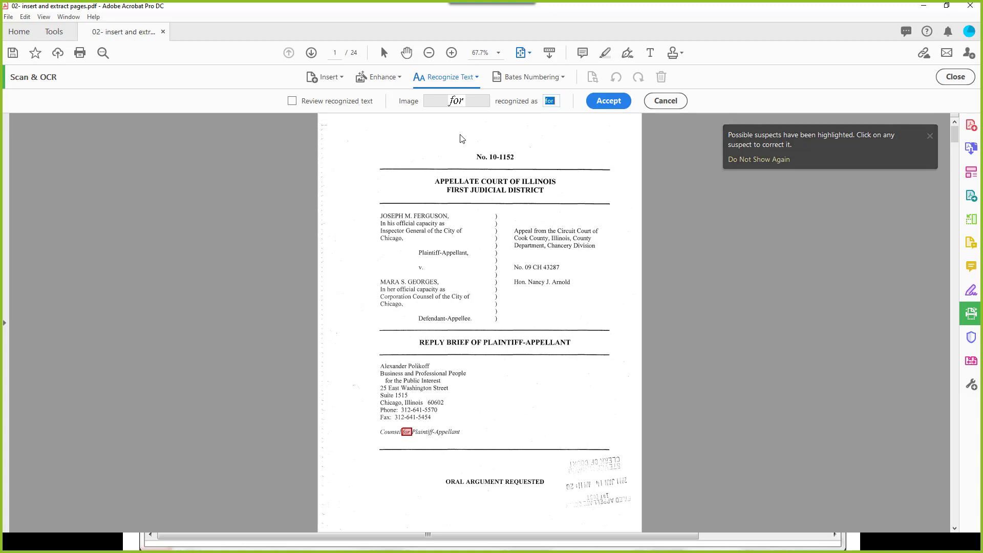
{"action": "left_click", "coordinate": [292, 102]}
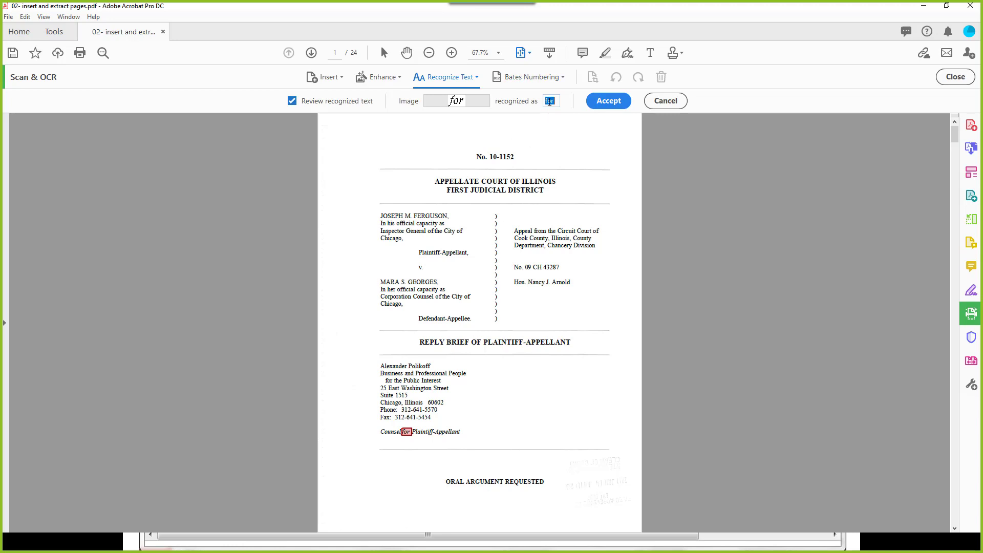
{"action": "left_click", "coordinate": [604, 102]}
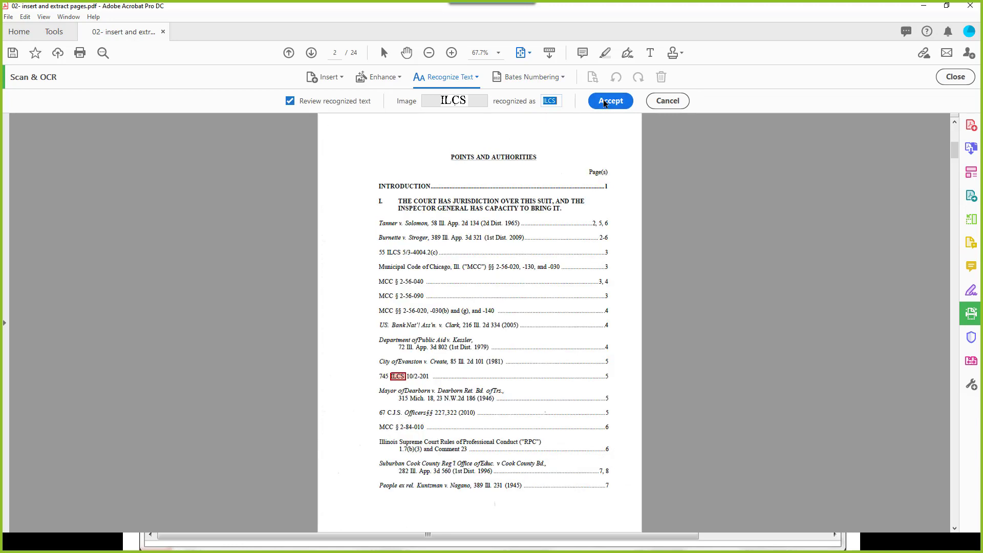
{"action": "left_click", "coordinate": [604, 102]}
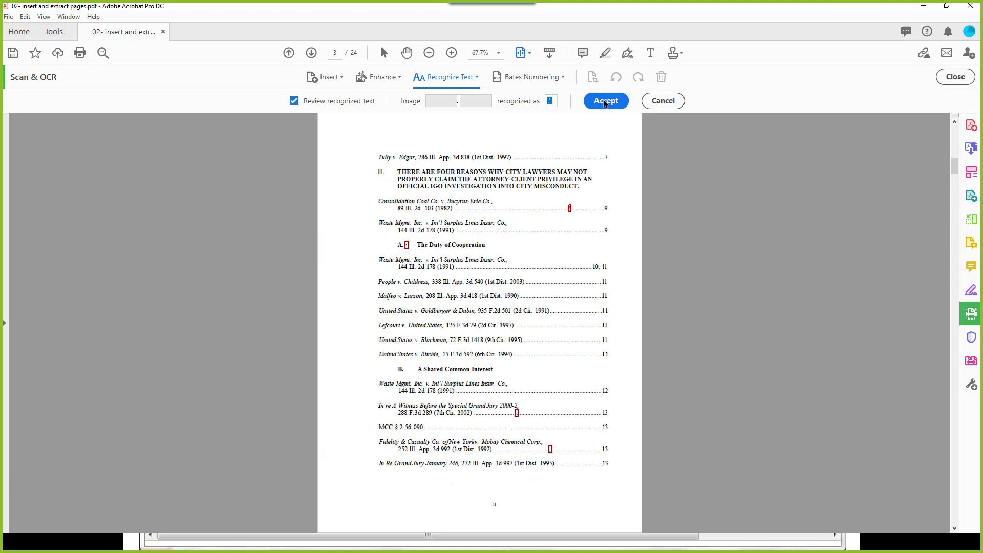
{"action": "left_click", "coordinate": [604, 101]}
{"action": "left_click", "coordinate": [604, 102]}
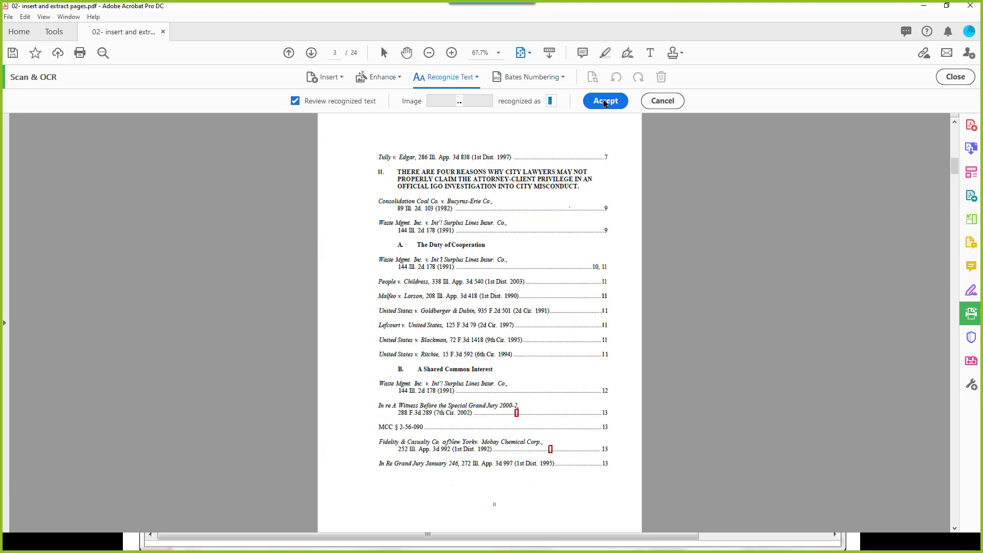
{"action": "left_click", "coordinate": [604, 102]}
{"action": "left_click", "coordinate": [604, 102]}
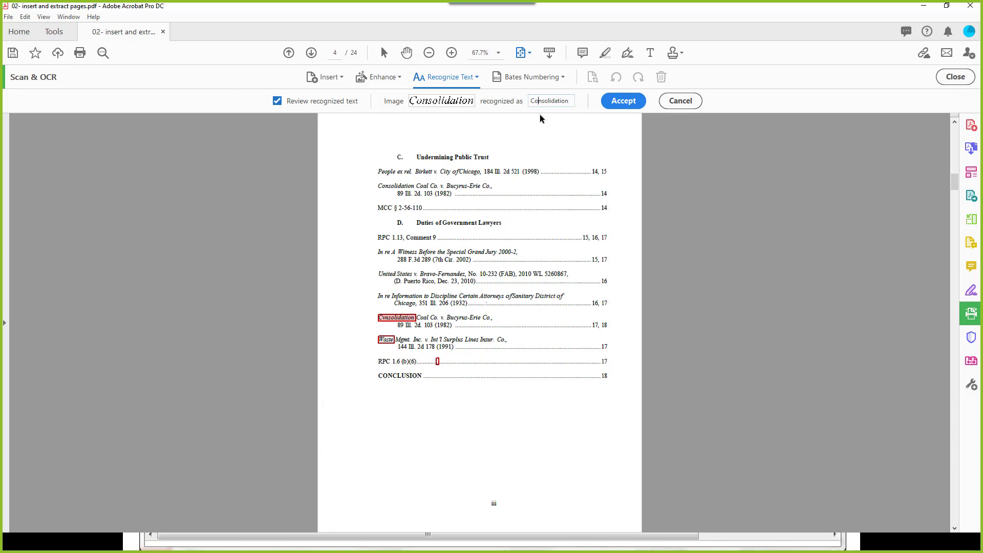
{"action": "left_click", "coordinate": [623, 102]}
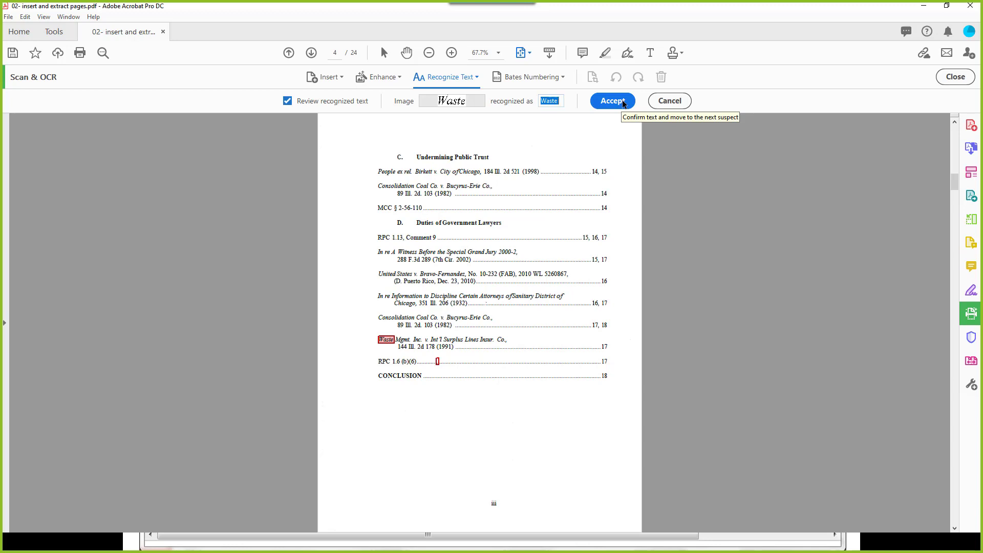
{"action": "left_click", "coordinate": [667, 102]}
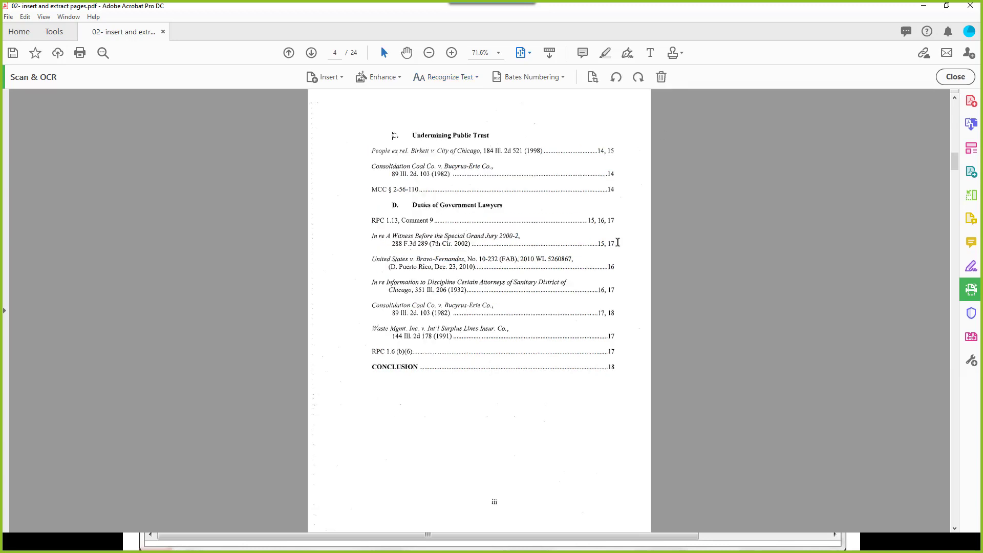
Step: Return to page 1, close Scan & OCR, and open Edit PDF via a tool search for 'edit'
{"action": "key", "text": "Home"}
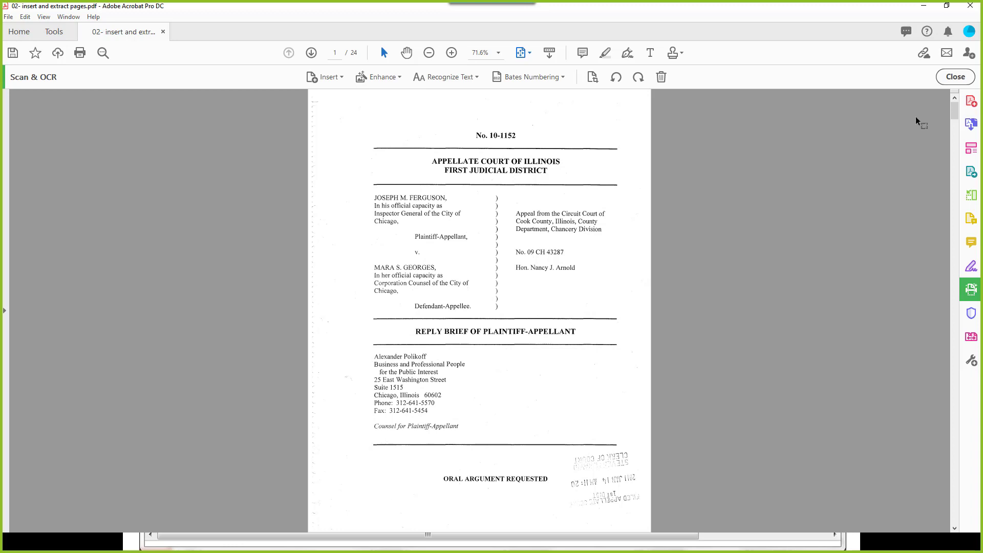
{"action": "left_click", "coordinate": [953, 77]}
{"action": "left_click", "coordinate": [926, 85]}
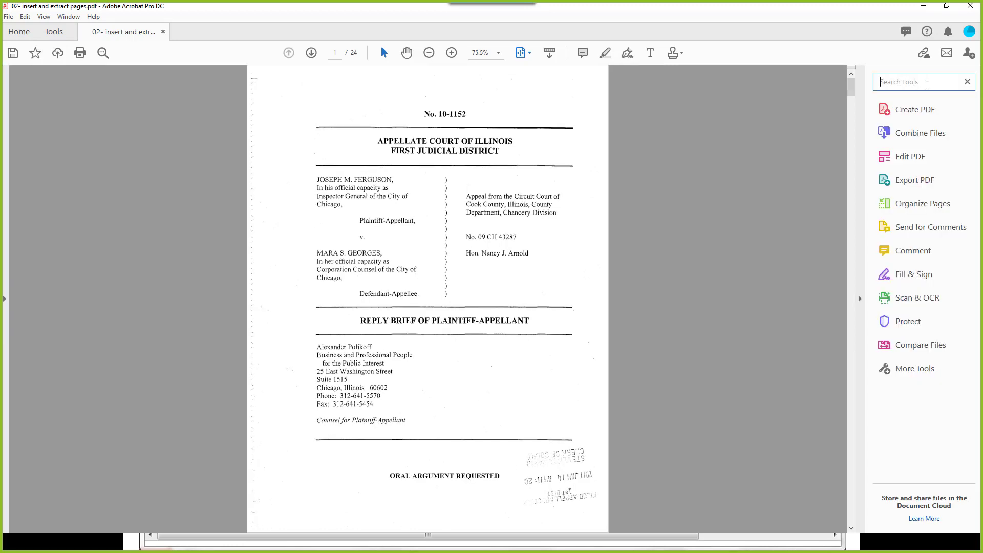
{"action": "type", "text": "edit"}
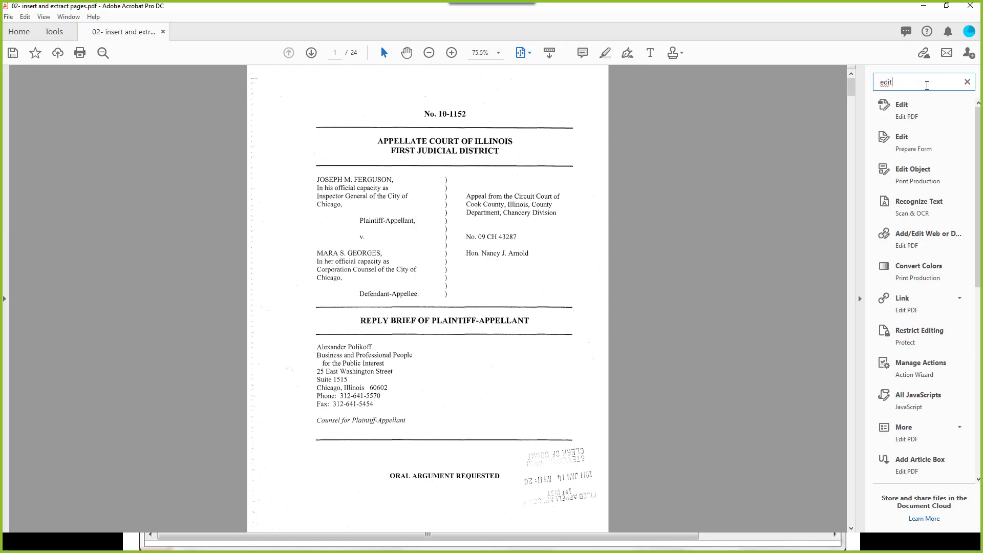
{"action": "left_click", "coordinate": [902, 106]}
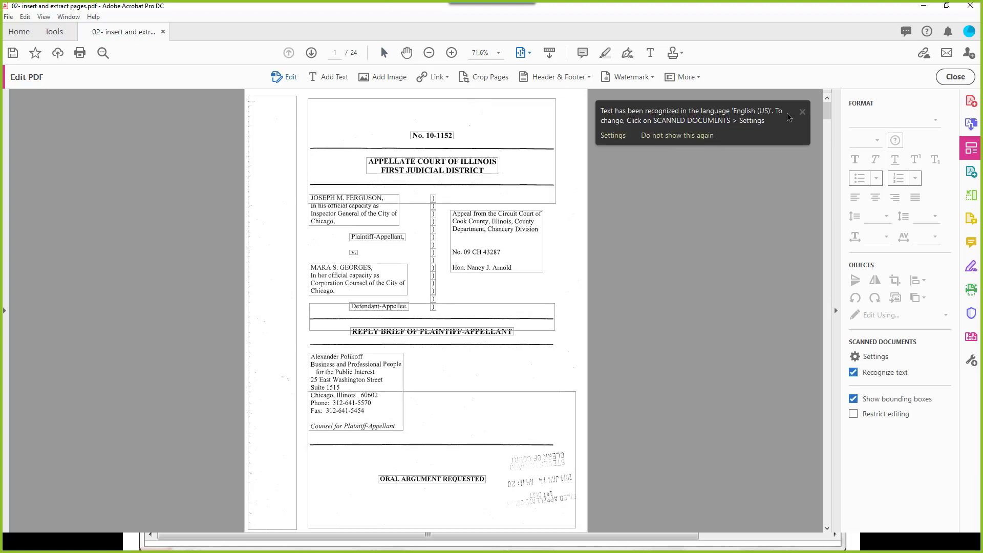
Step: Dismiss the recognition notice, turn off Show bounding boxes, and scroll down to page 7
{"action": "left_click", "coordinate": [802, 111]}
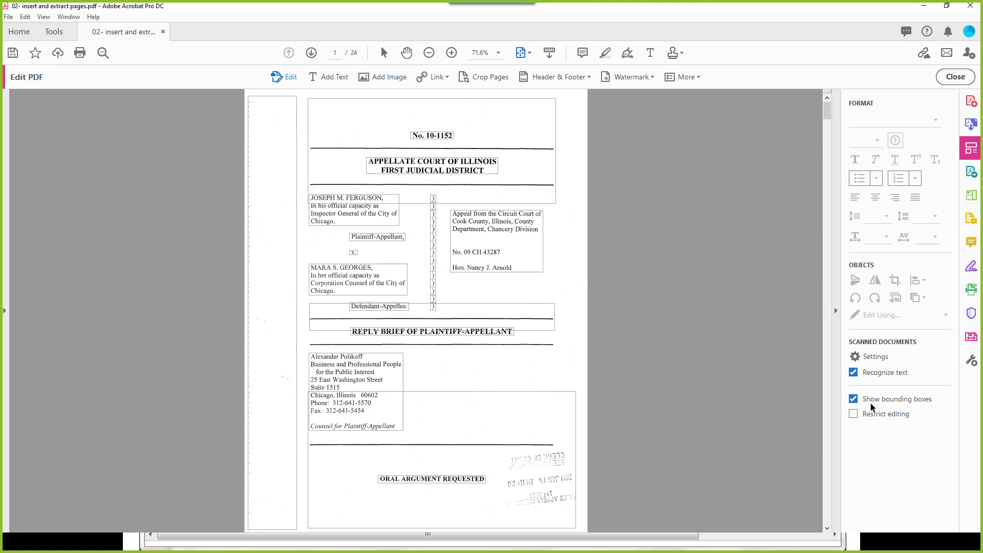
{"action": "scroll", "coordinate": [477, 347], "scroll_direction": "down", "scroll_amount": 5}
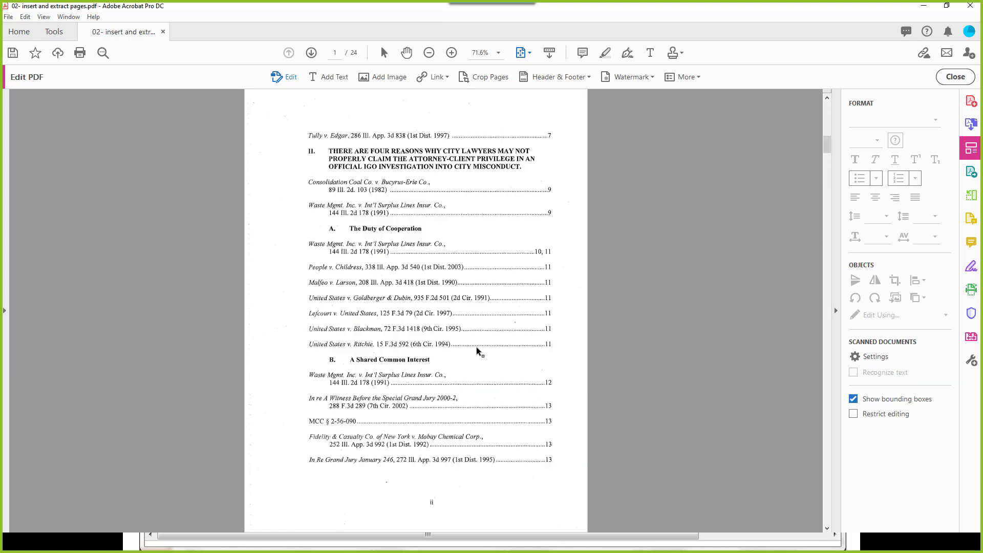
{"action": "scroll", "coordinate": [477, 348], "scroll_direction": "up", "scroll_amount": 4}
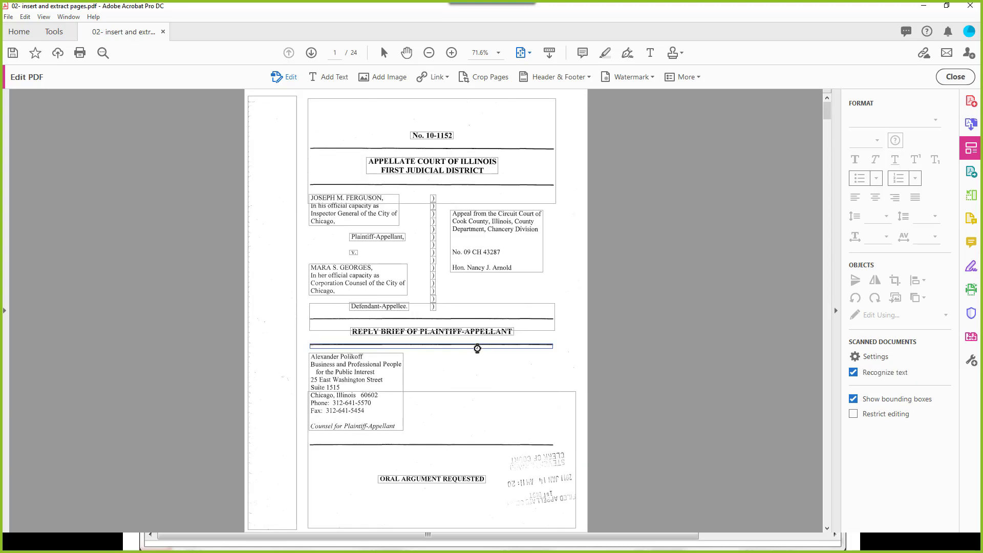
{"action": "left_click", "coordinate": [854, 399]}
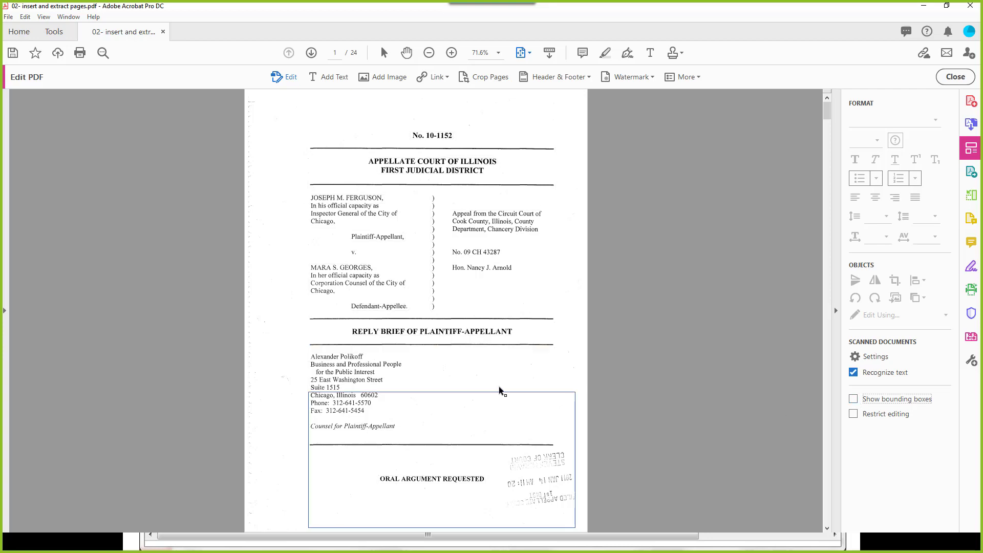
{"action": "scroll", "coordinate": [498, 386], "scroll_direction": "down", "scroll_amount": 2}
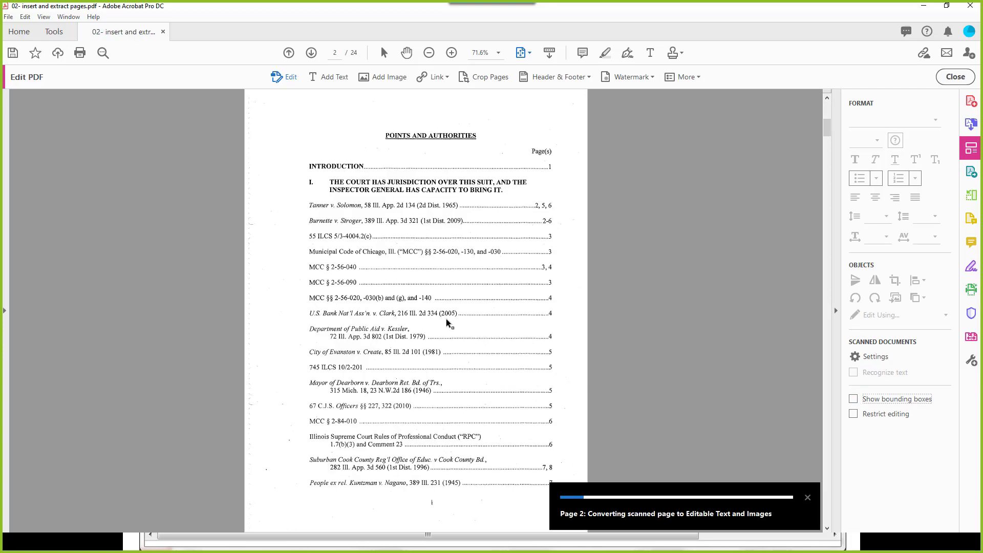
{"action": "scroll", "coordinate": [446, 321], "scroll_direction": "down", "scroll_amount": 2}
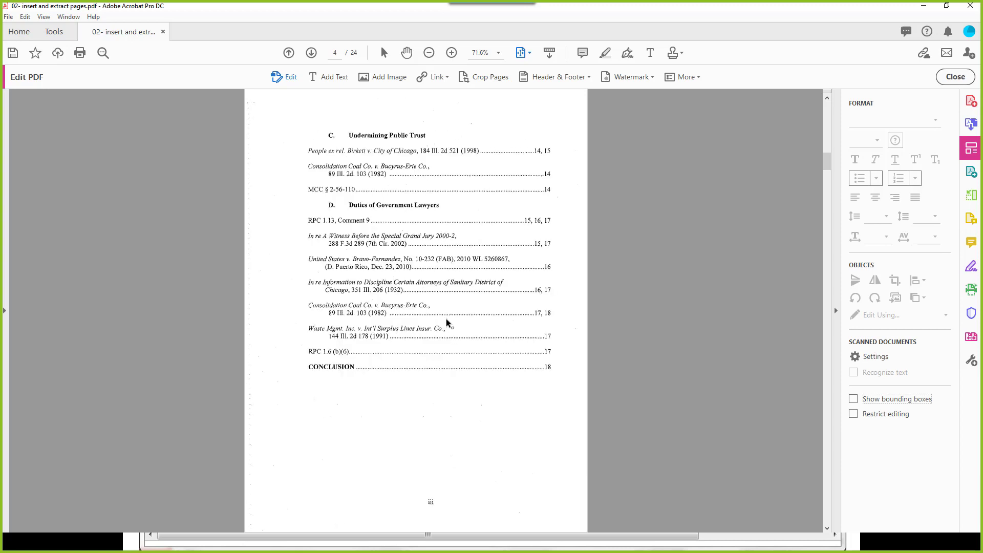
{"action": "scroll", "coordinate": [446, 322], "scroll_direction": "down", "scroll_amount": 2}
{"action": "scroll", "coordinate": [446, 320], "scroll_direction": "down", "scroll_amount": 3}
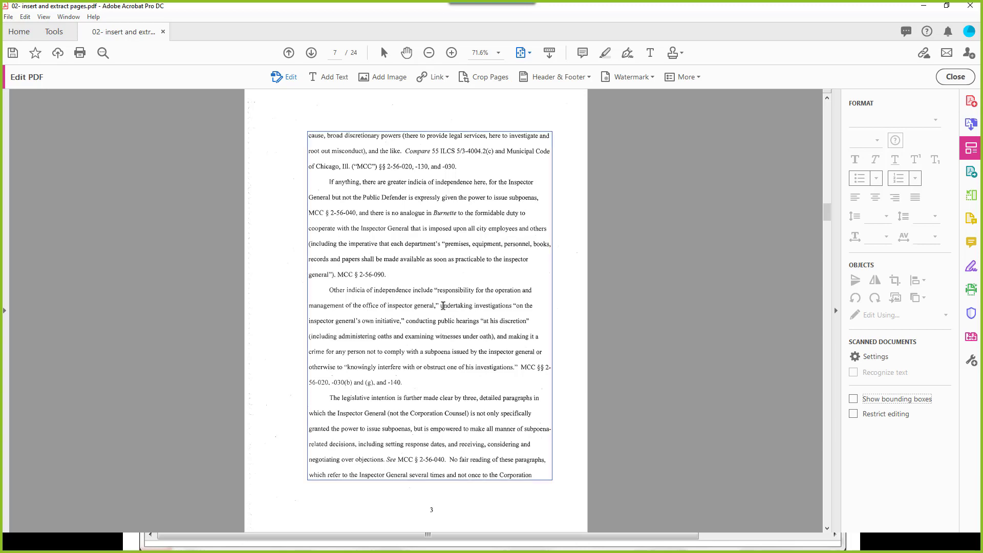
Step: Change 'undertaking' to 'attempting' on page 7, keeping the Times New Roman-5660 12.50 pt font
{"action": "double_click", "coordinate": [443, 306]}
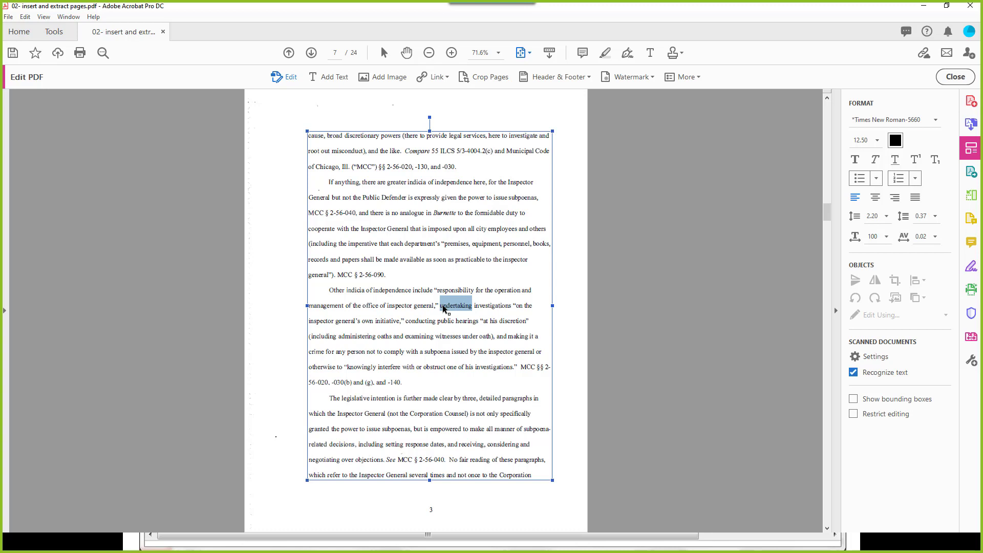
{"action": "left_click", "coordinate": [898, 121]}
{"action": "left_click", "coordinate": [898, 120]}
{"action": "left_click", "coordinate": [911, 120]}
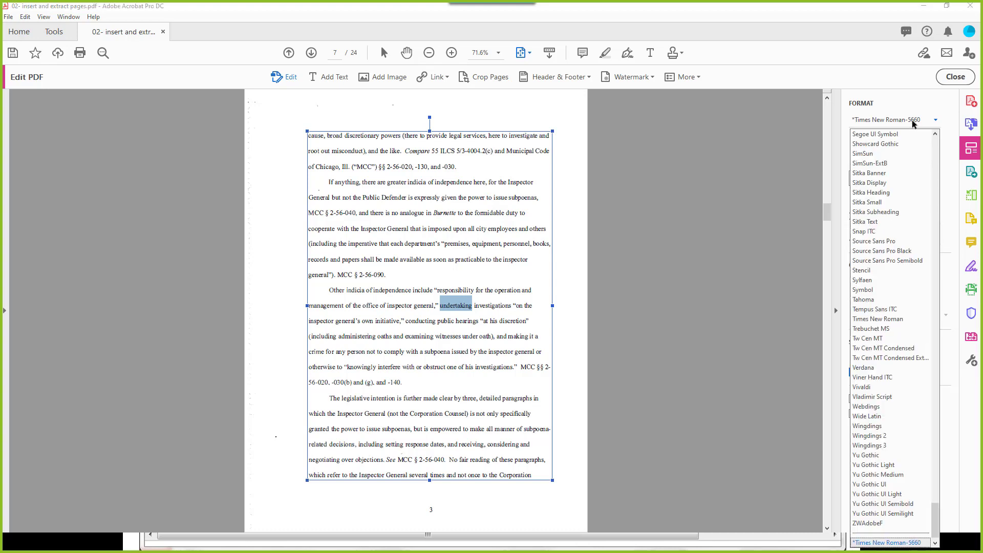
{"action": "left_click", "coordinate": [911, 120]}
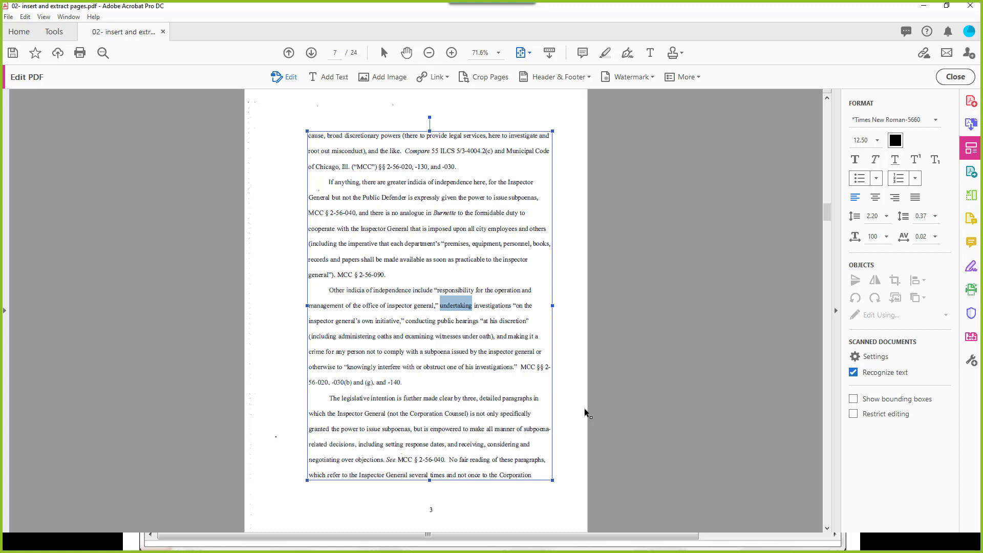
{"action": "type", "text": "attempti"}
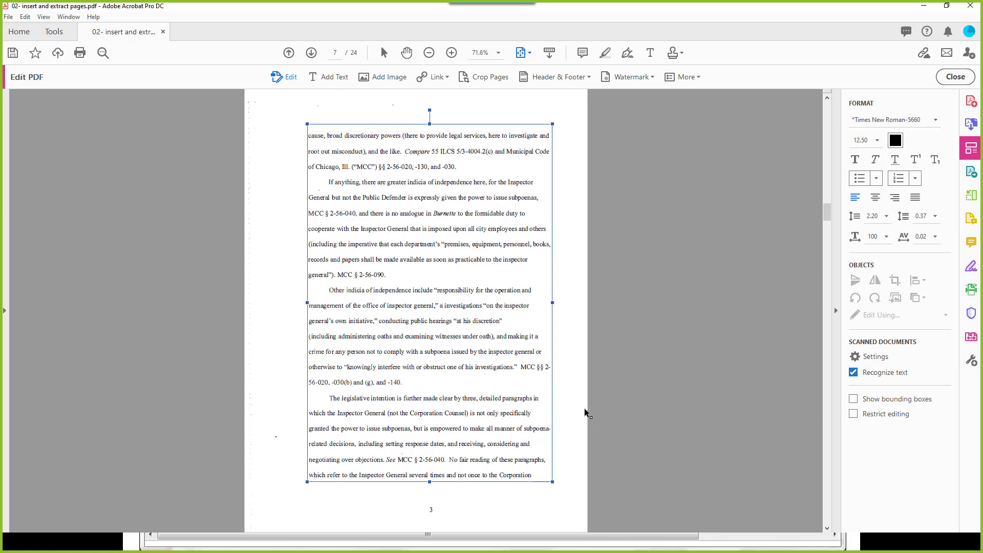
{"action": "type", "text": "ng"}
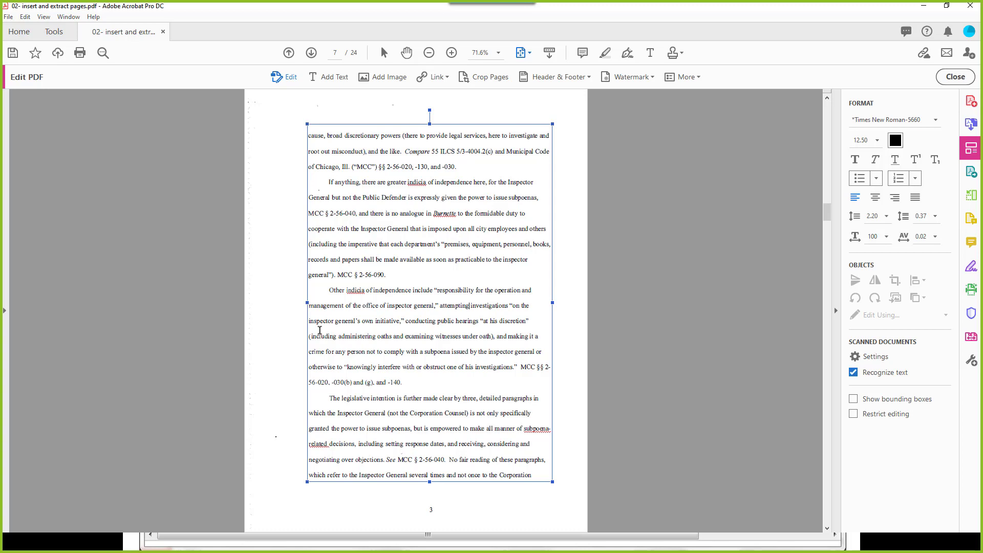
{"action": "left_click", "coordinate": [564, 318]}
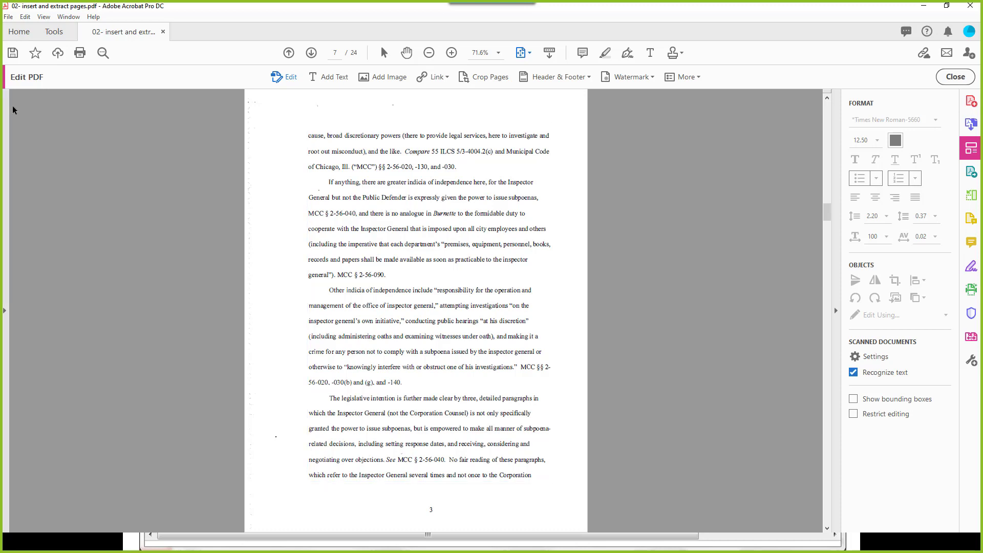
Step: Export the edited brief as a Microsoft Word document under its default name
{"action": "left_click", "coordinate": [6, 17]}
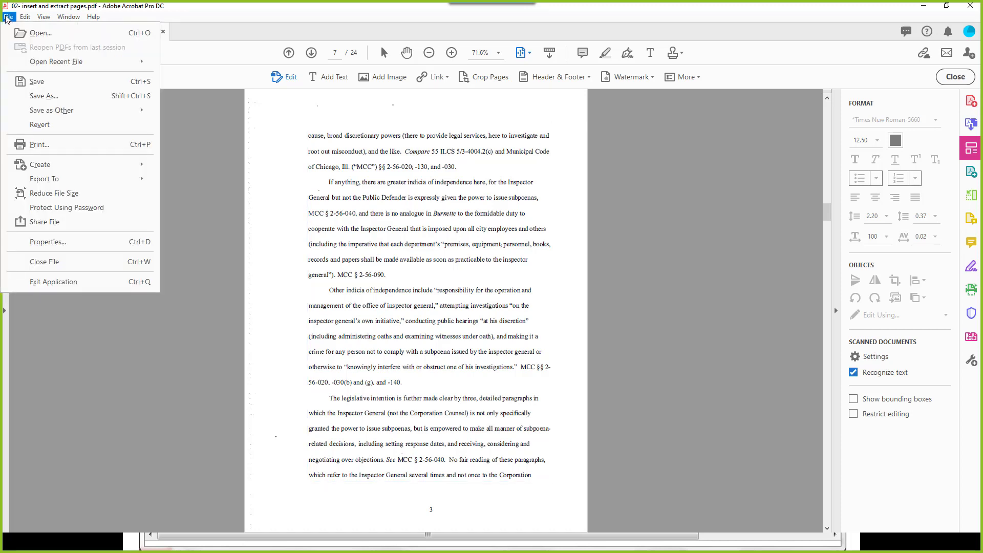
{"action": "mouse_move", "coordinate": [50, 180]}
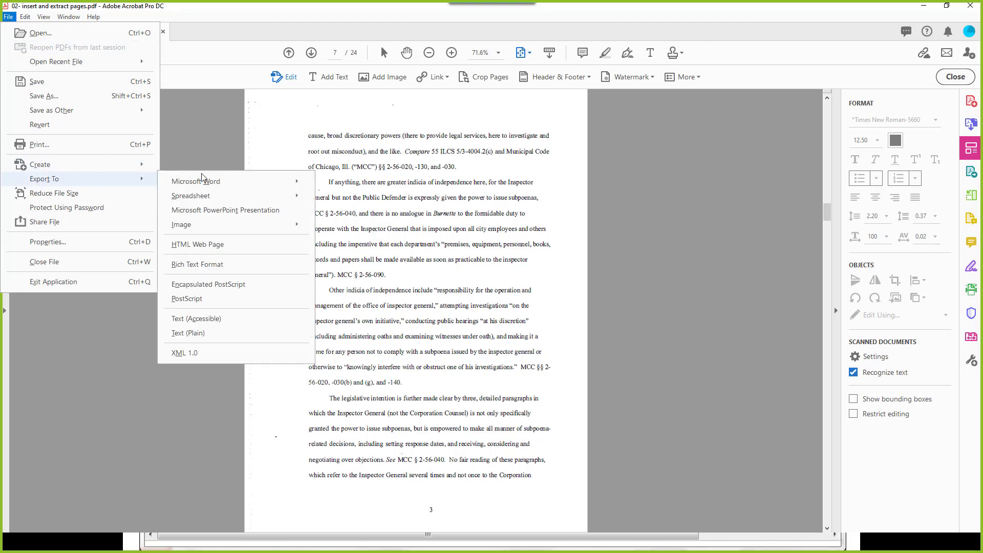
{"action": "mouse_move", "coordinate": [206, 182]}
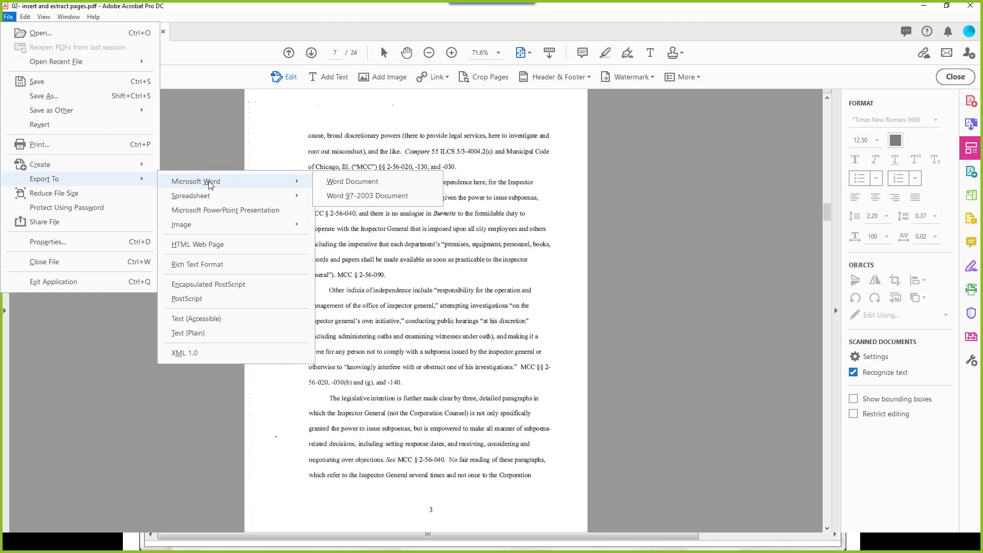
{"action": "left_click", "coordinate": [352, 182]}
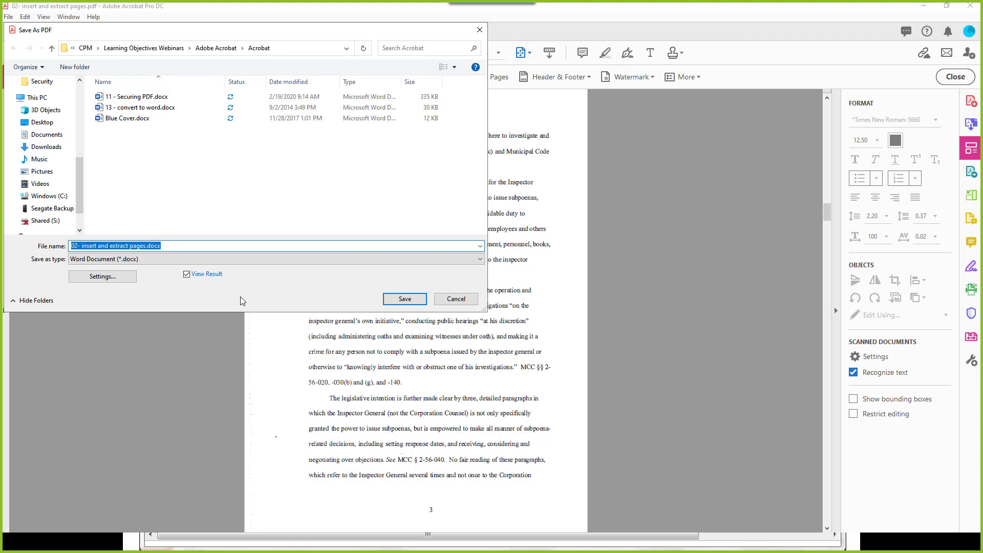
{"action": "left_click", "coordinate": [408, 302]}
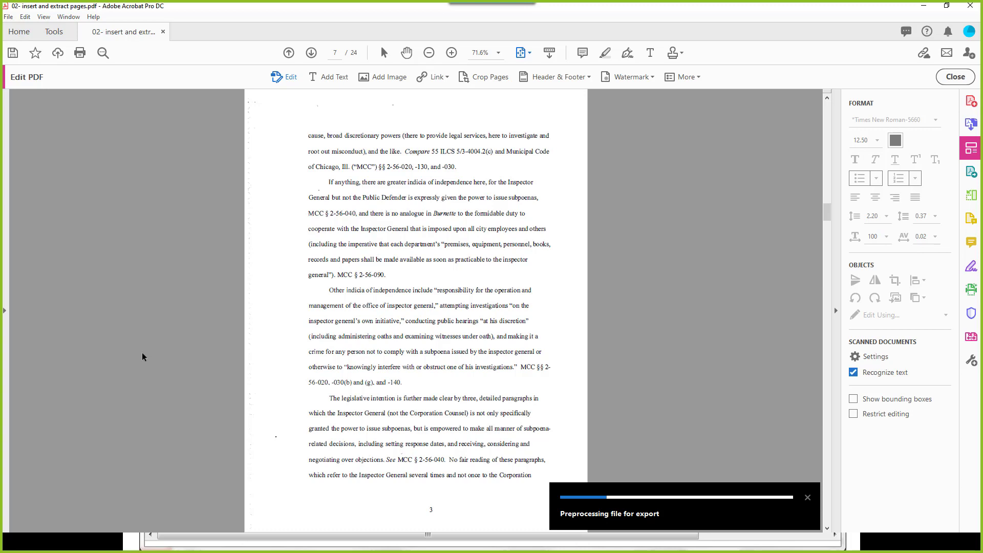
{"action": "left_click", "coordinate": [808, 497]}
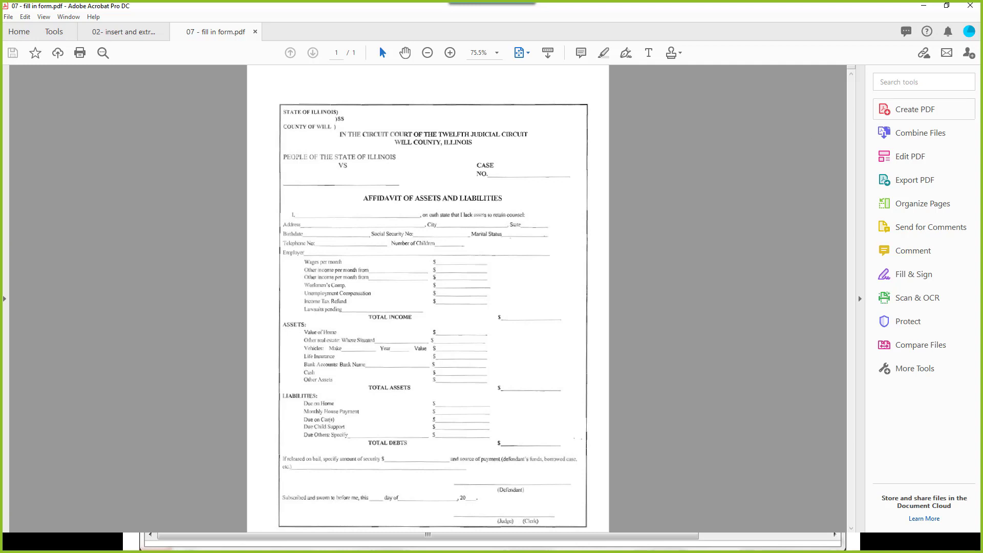
Step: Find and start the Add Text tool by searching the tools for 'type'
{"action": "left_click", "coordinate": [894, 84]}
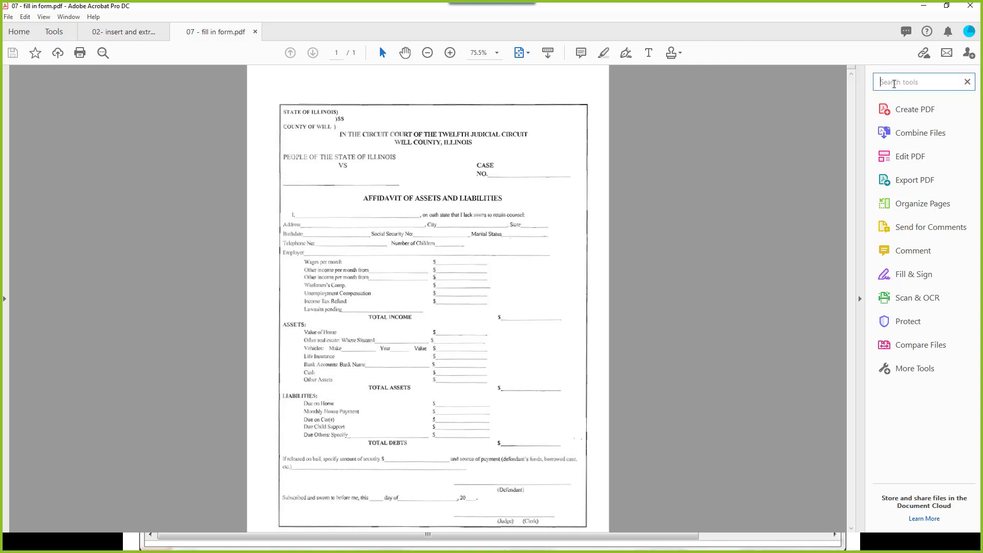
{"action": "type", "text": "type"}
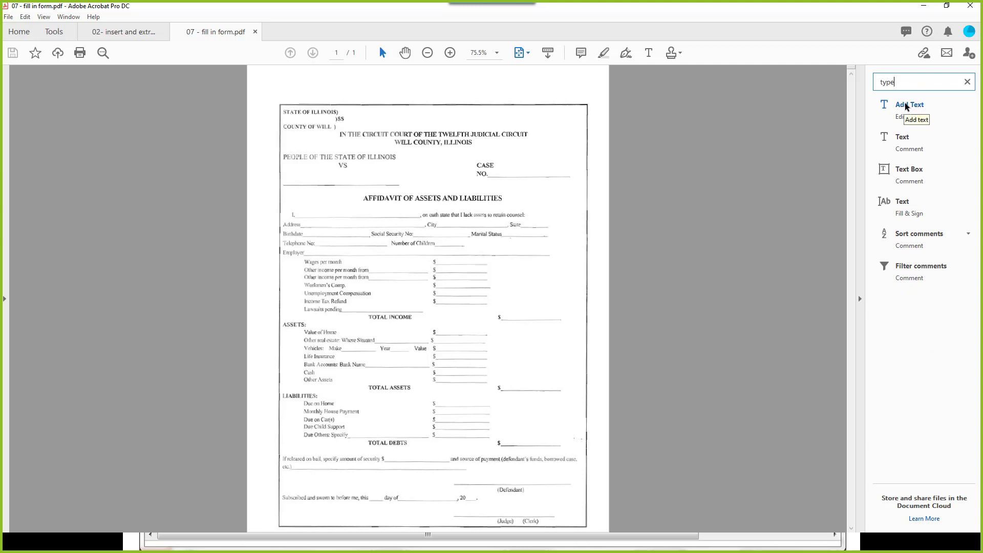
{"action": "left_click", "coordinate": [905, 105]}
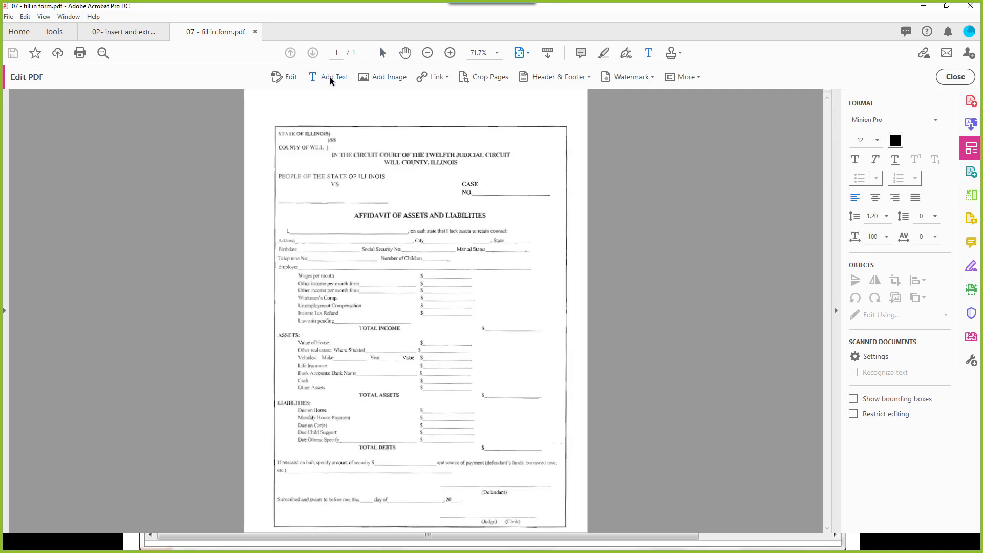
Step: Pick Times New Roman from the Format panel's font list for new text
{"action": "left_click", "coordinate": [880, 118]}
{"action": "scroll", "coordinate": [873, 389], "scroll_direction": "down", "scroll_amount": 2}
{"action": "scroll", "coordinate": [872, 389], "scroll_direction": "down", "scroll_amount": 1}
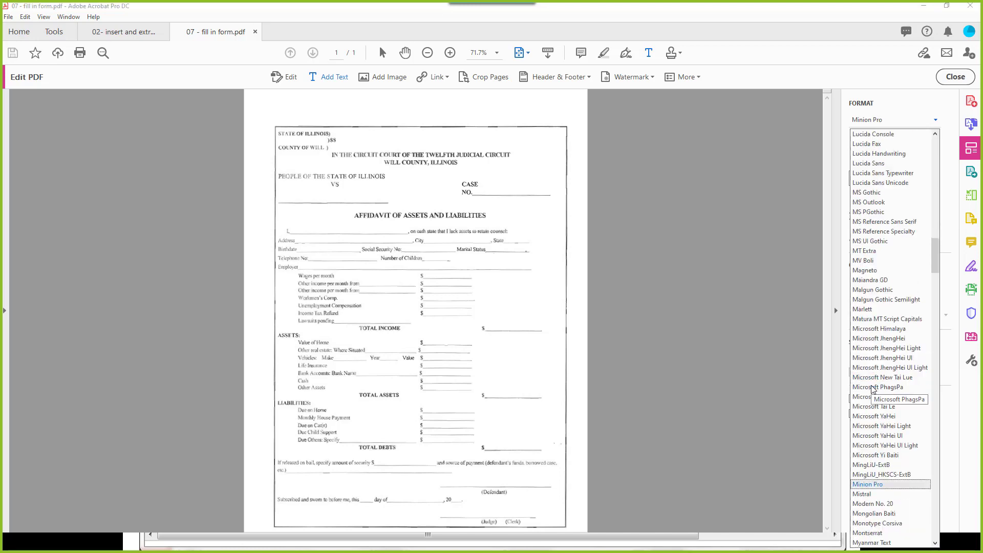
{"action": "scroll", "coordinate": [873, 389], "scroll_direction": "down", "scroll_amount": 10}
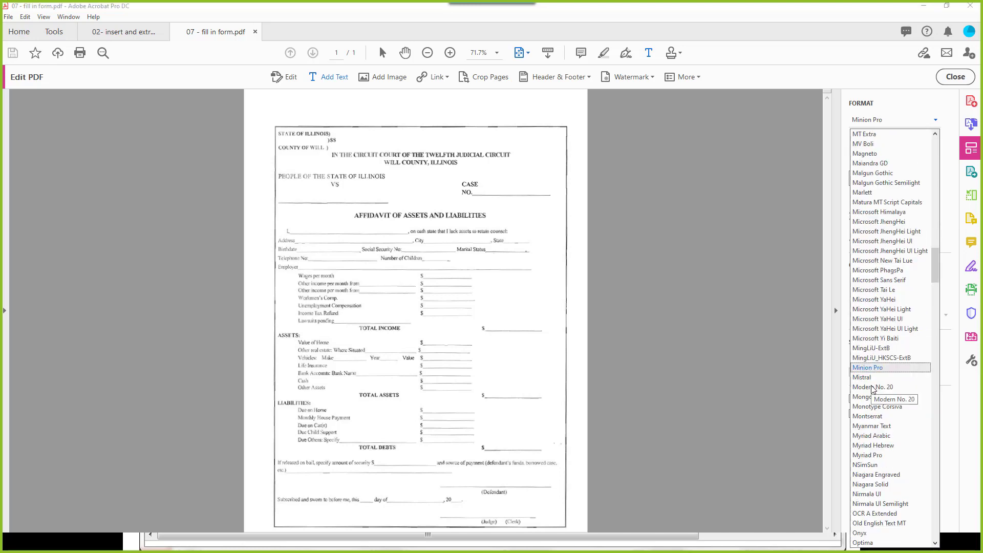
{"action": "scroll", "coordinate": [872, 389], "scroll_direction": "down", "scroll_amount": 17}
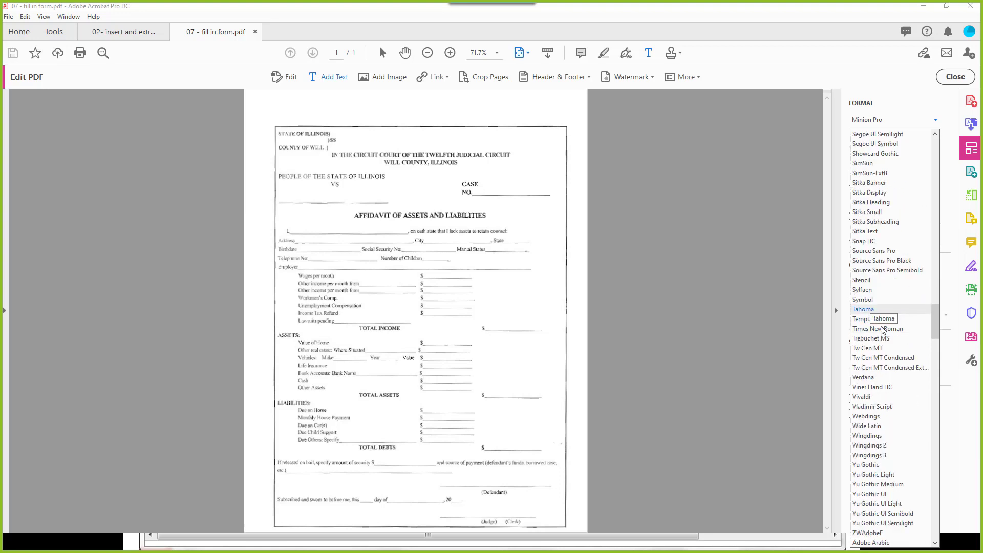
{"action": "left_click", "coordinate": [877, 329]}
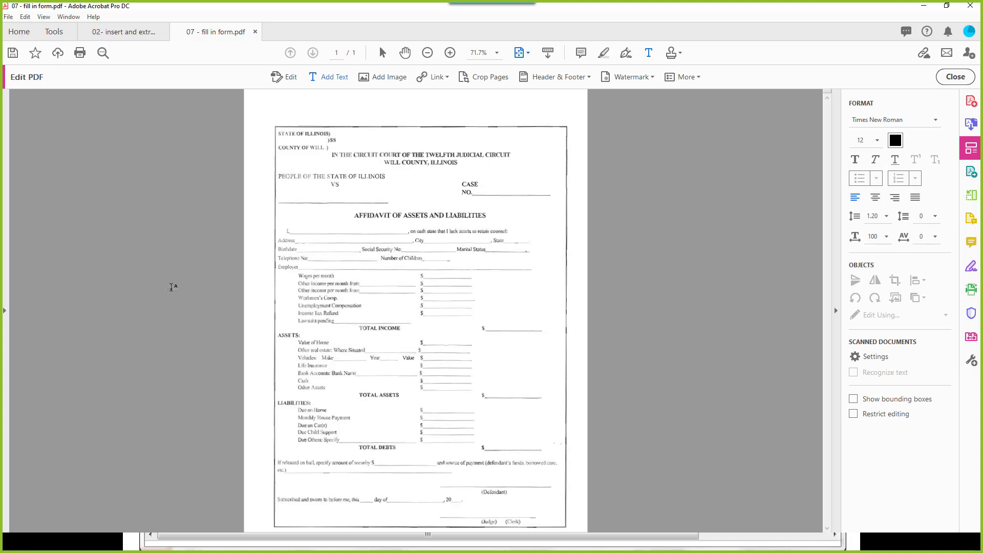
Step: Add the party's full name as text and position it on the line below VS
{"action": "left_click", "coordinate": [284, 201]}
{"action": "type", "text": "ACathe"}
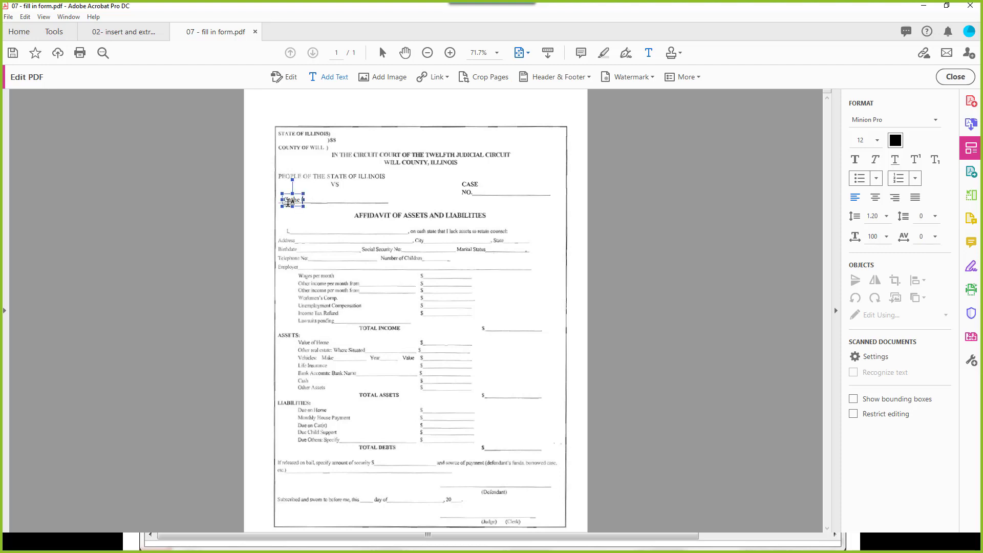
{"action": "type", "text": "rine Sanders Reach"}
{"action": "left_click_drag", "start_coordinate": [307, 192], "coordinate": [309, 195]}
{"action": "left_click", "coordinate": [310, 218]}
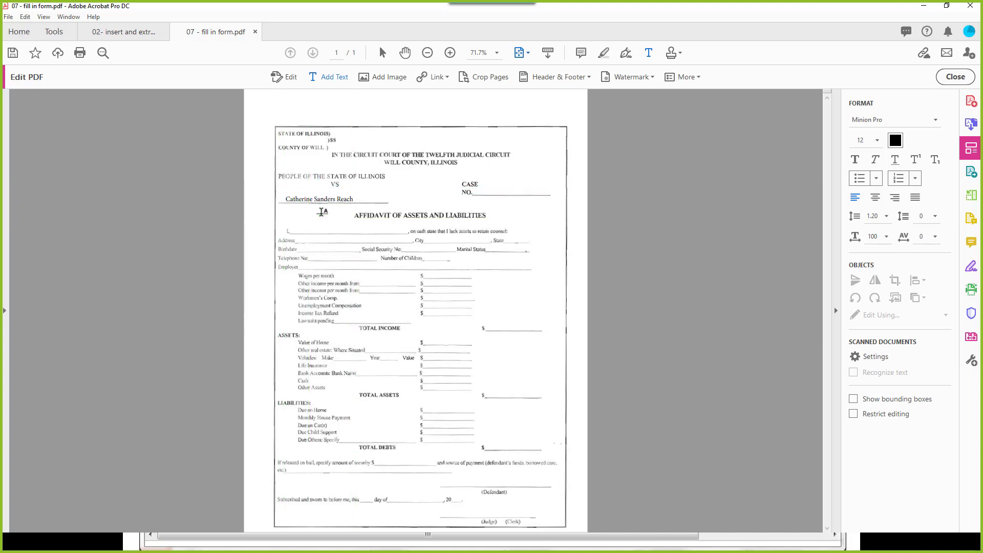
Step: Enter case number 001 after CASE NO. and the affiant's first name on the 'I,' line
{"action": "left_click", "coordinate": [481, 193]}
{"action": "type", "text": "001"}
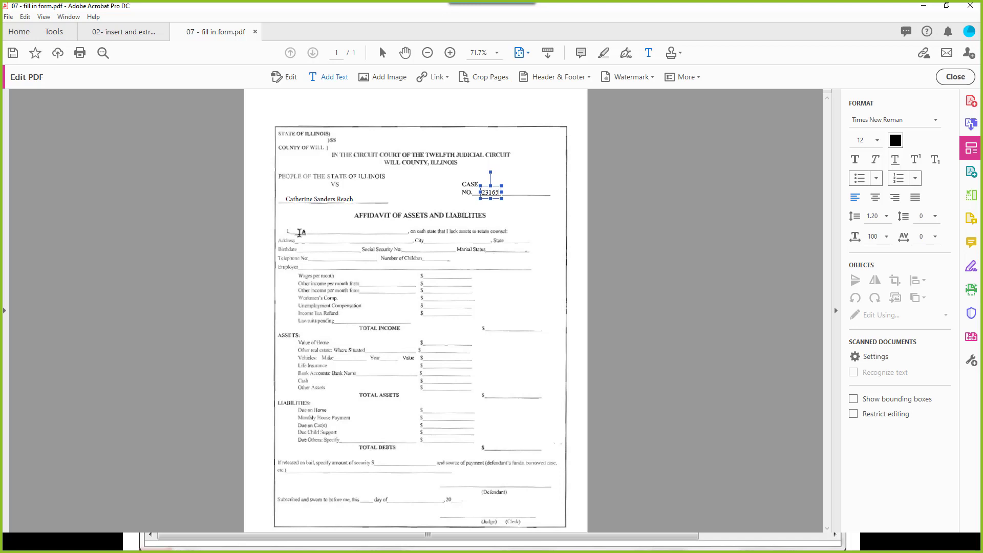
{"action": "left_click", "coordinate": [299, 234]}
{"action": "left_click", "coordinate": [299, 235]}
{"action": "type", "text": "A"}
{"action": "type", "text": "Catherine"}
{"action": "left_click", "coordinate": [453, 486]}
{"action": "left_click", "coordinate": [676, 53]}
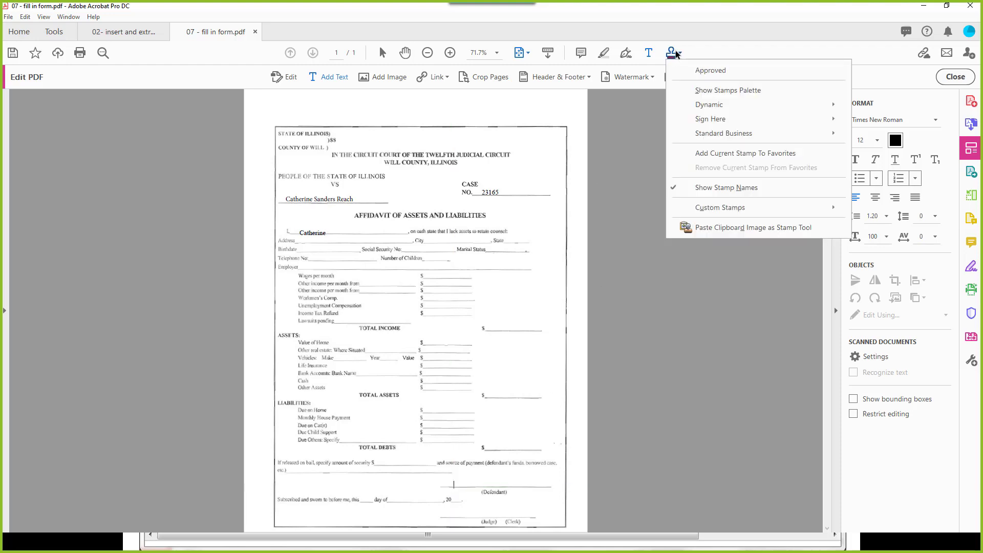
{"action": "mouse_move", "coordinate": [695, 118]}
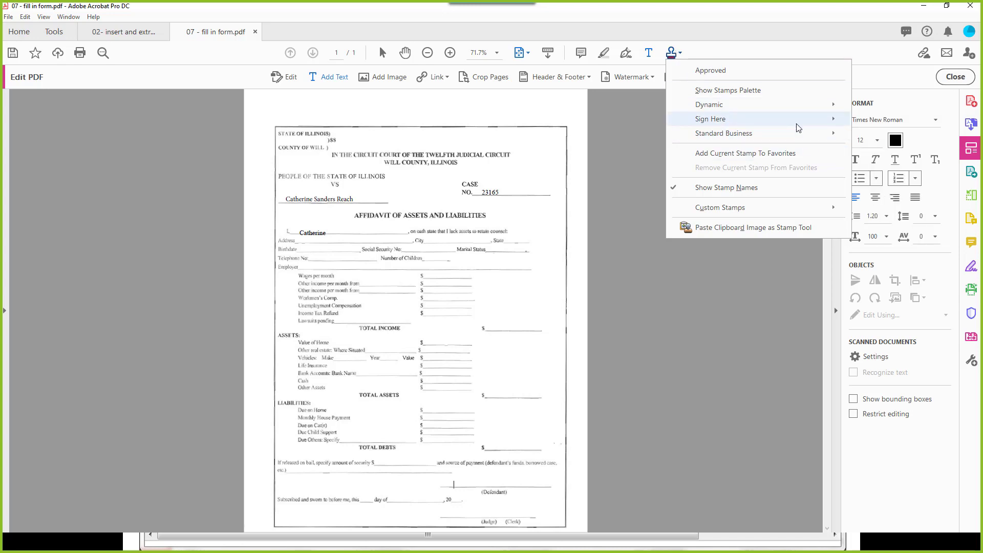
{"action": "mouse_move", "coordinate": [798, 128]}
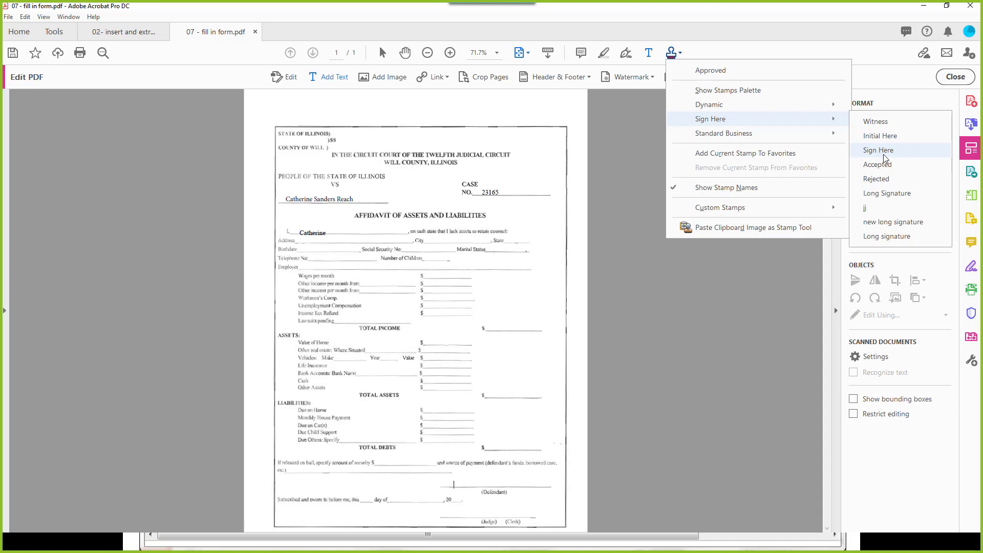
{"action": "left_click", "coordinate": [888, 194]}
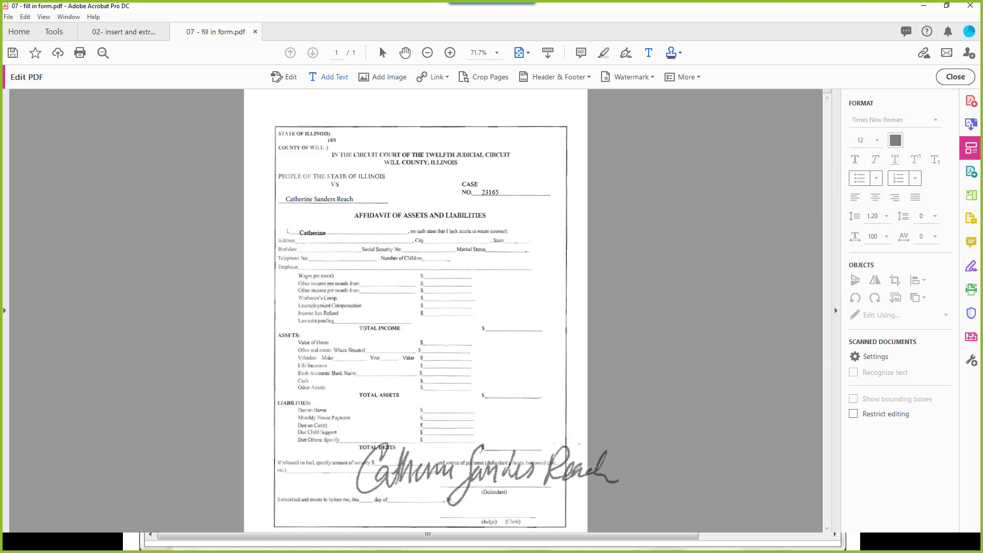
{"action": "left_click", "coordinate": [372, 463]}
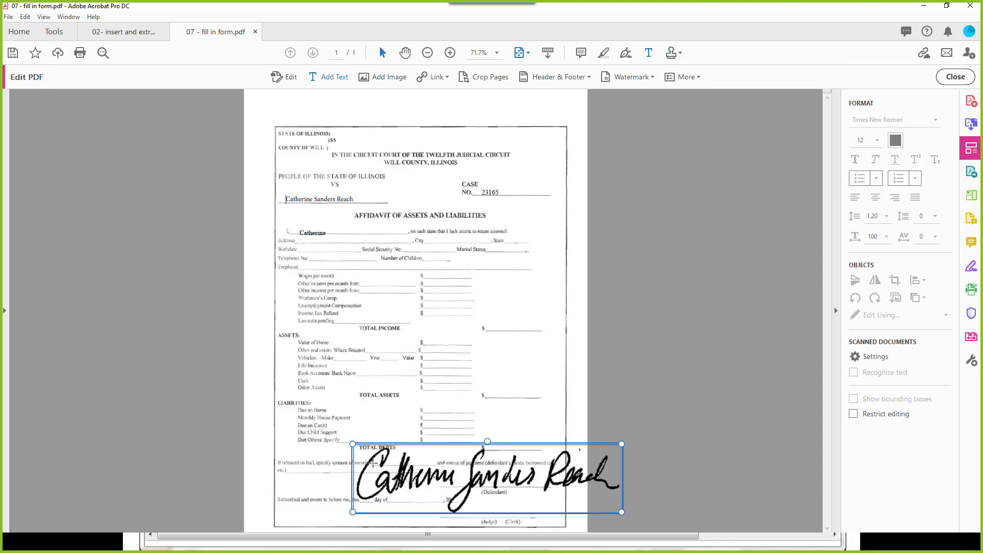
{"action": "mouse_move", "coordinate": [353, 444]}
{"action": "left_mouse_down"}
{"action": "mouse_move", "coordinate": [429, 455]}
{"action": "mouse_move", "coordinate": [496, 481]}
{"action": "left_mouse_up"}
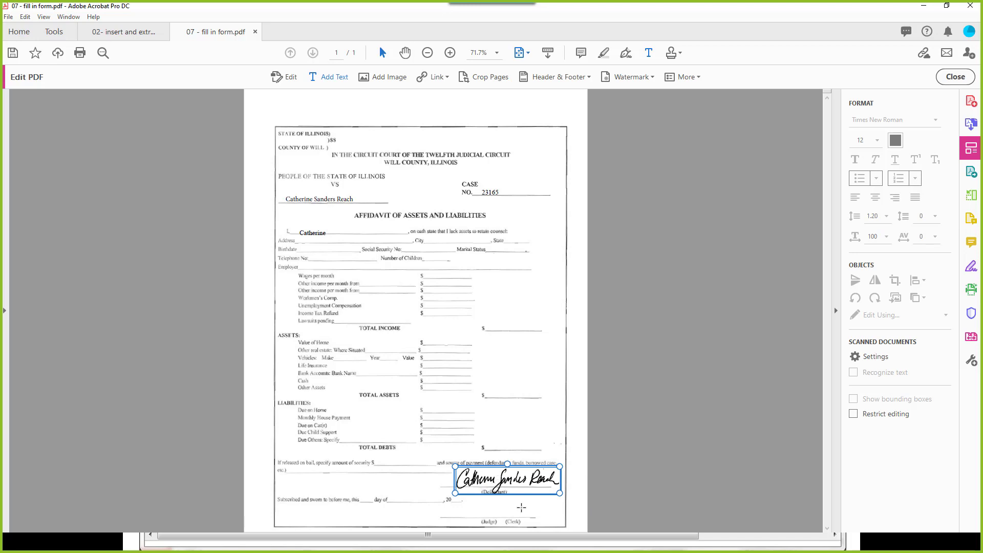
{"action": "left_click", "coordinate": [521, 507]}
{"action": "left_click", "coordinate": [578, 464]}
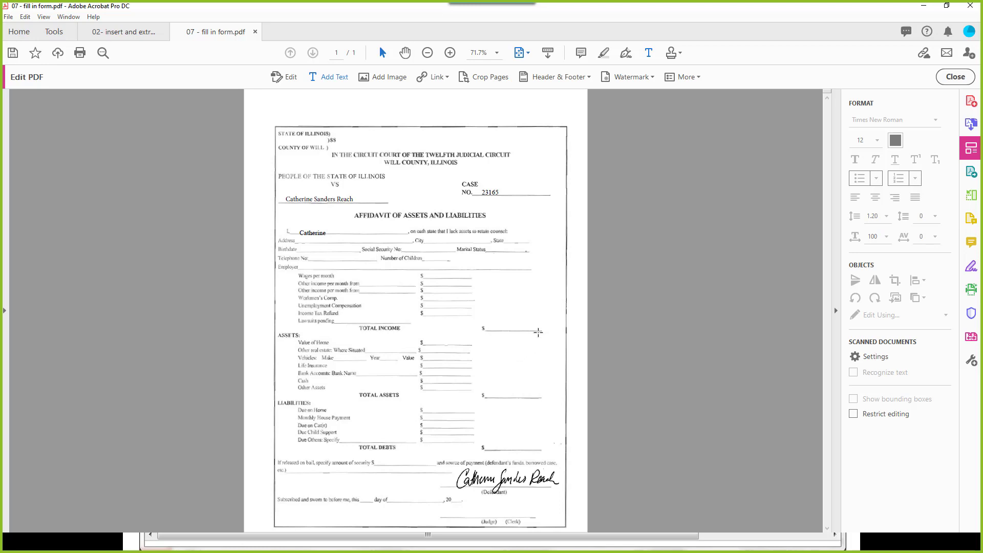
Step: Save a copy in the Acrobat folder, adding 'by' and the user's initials before .pdf
{"action": "left_click", "coordinate": [8, 17]}
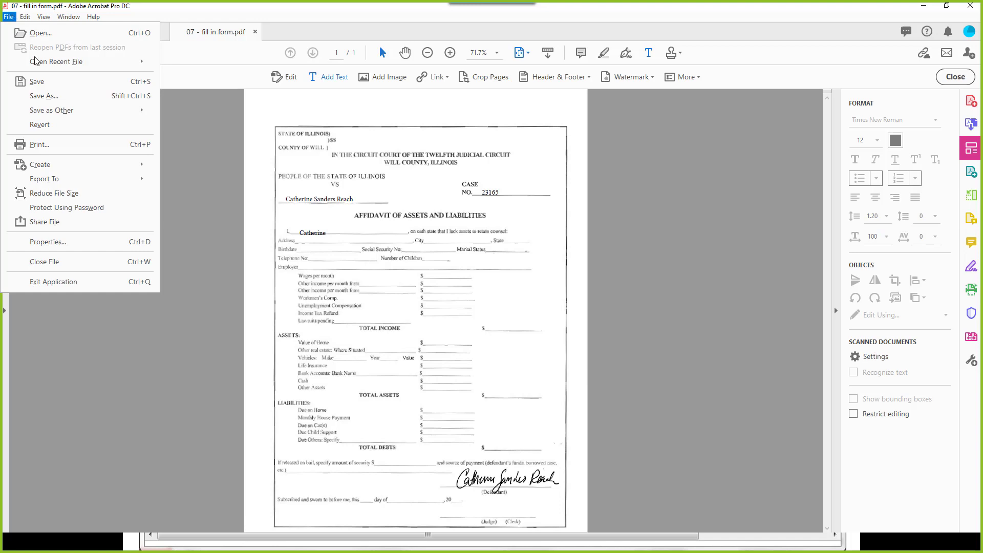
{"action": "left_click", "coordinate": [46, 95]}
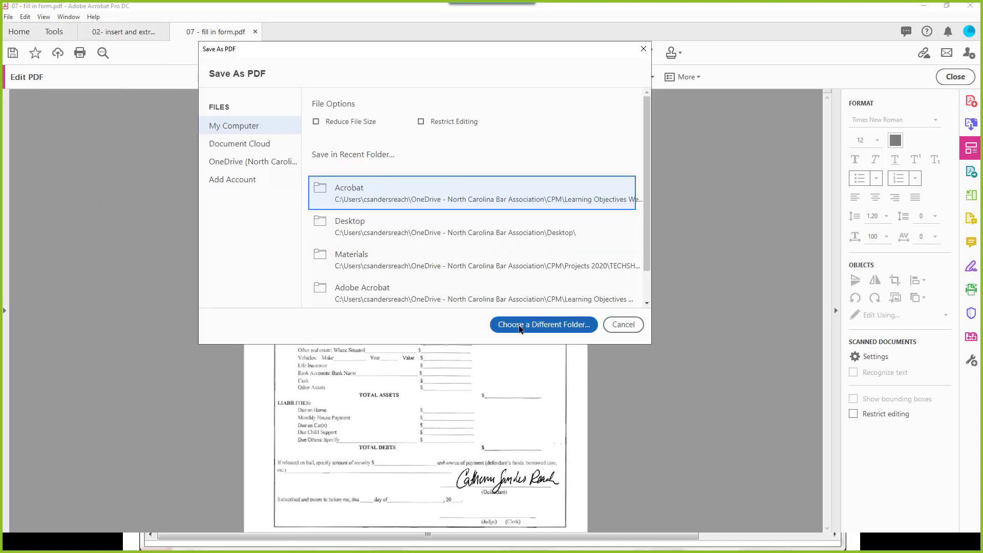
{"action": "left_click", "coordinate": [399, 203]}
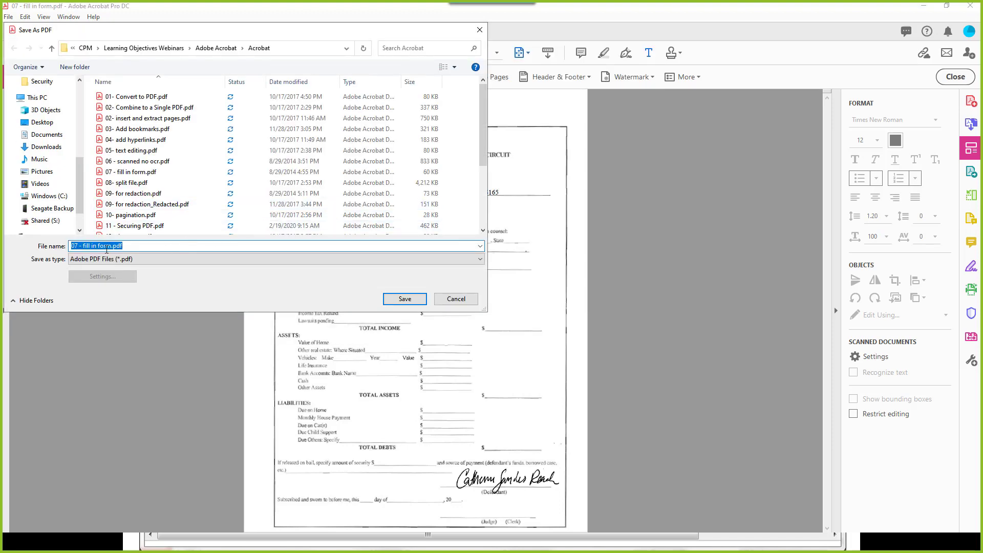
{"action": "left_click", "coordinate": [111, 246]}
{"action": "type", "text": "by cse"}
{"action": "key", "text": "BackSpace"}
{"action": "type", "text": "r"}
{"action": "left_click", "coordinate": [408, 302]}
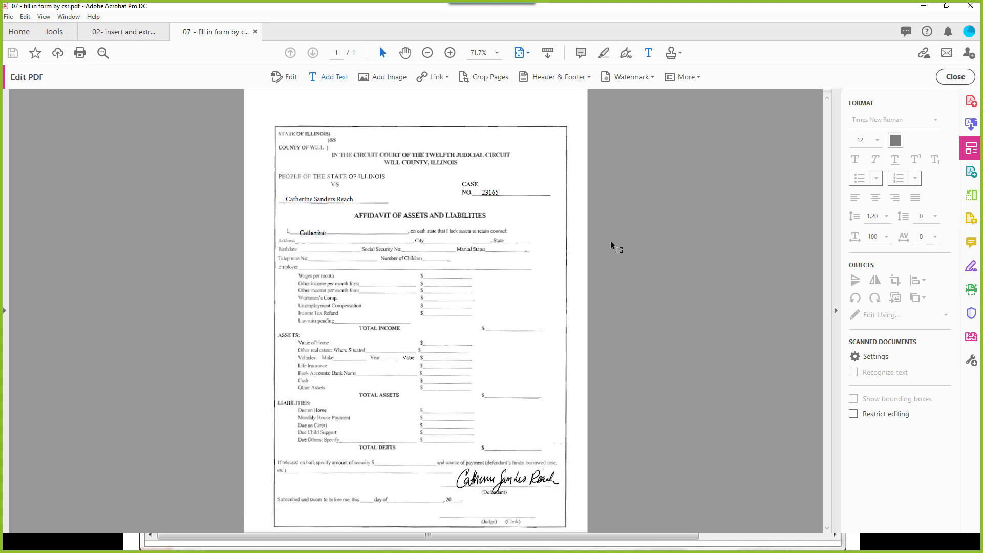
Step: Leave Edit PDF, open 09- for redaction.pdf, and choose Mark for Redaction > Text & Images
{"action": "left_click", "coordinate": [955, 77]}
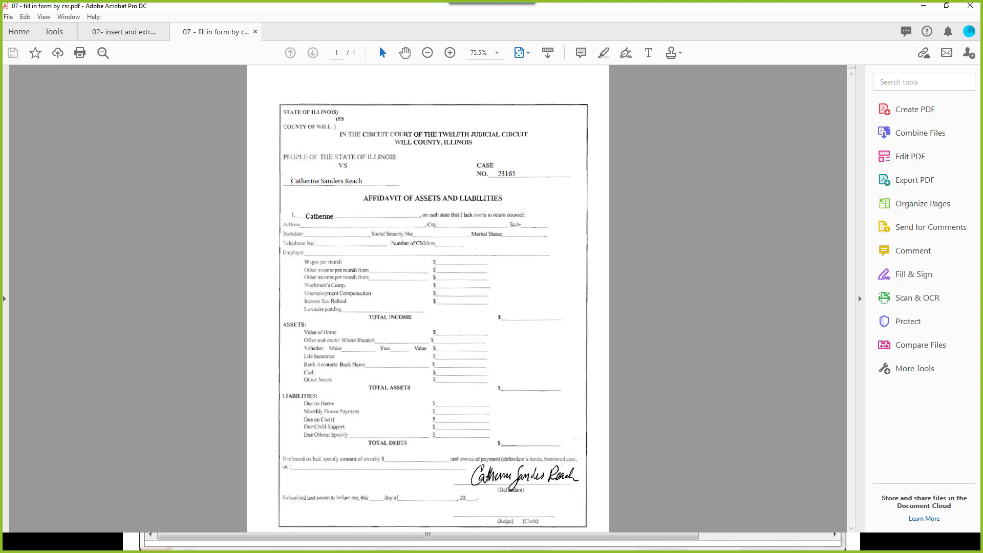
{"action": "double_click", "coordinate": [426, 499]}
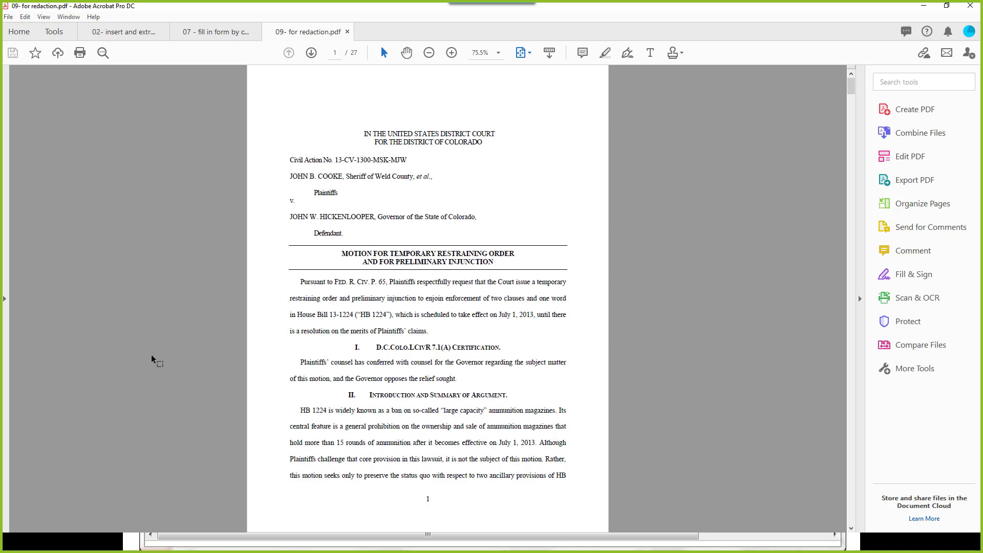
{"action": "left_click", "coordinate": [895, 83]}
{"action": "type", "text": "reda"}
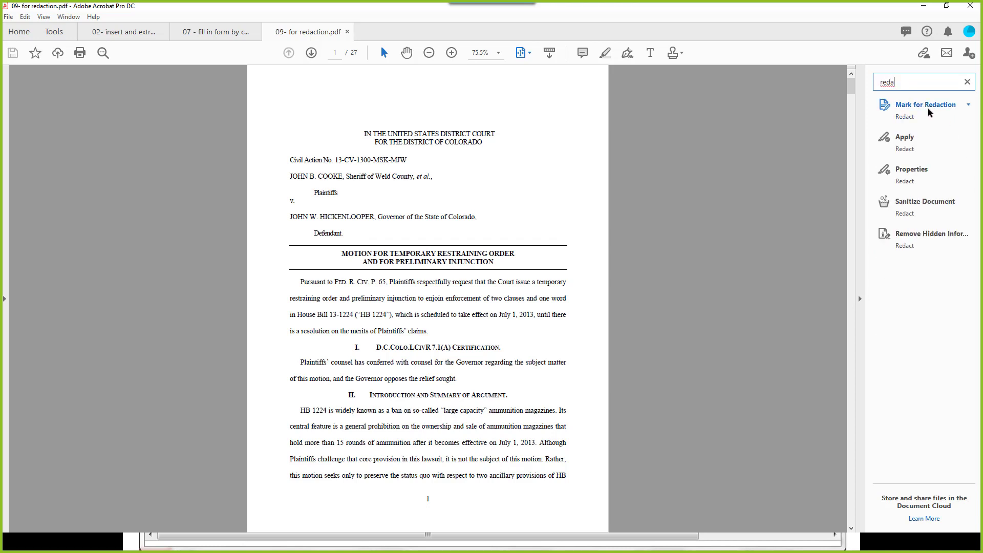
{"action": "mouse_move", "coordinate": [929, 110]}
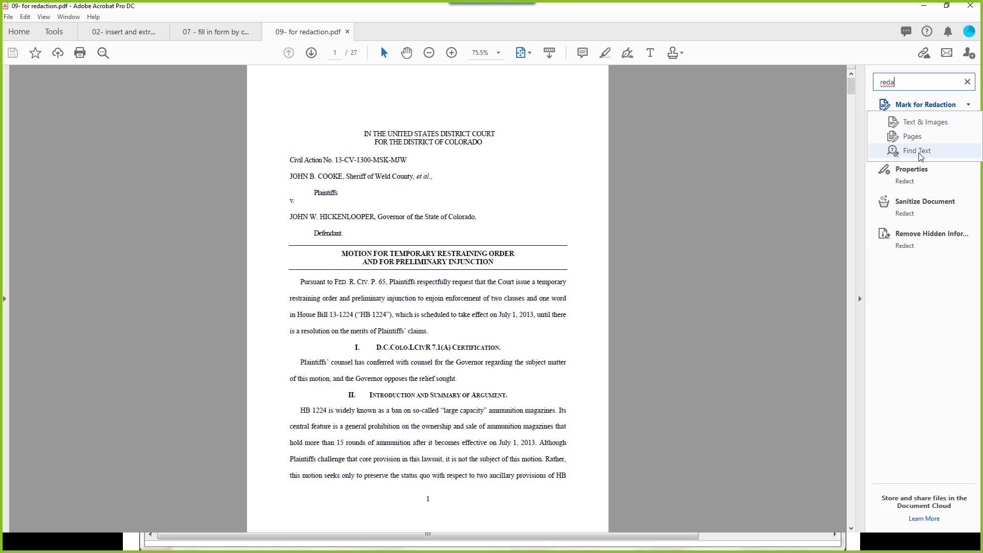
{"action": "left_click", "coordinate": [920, 124]}
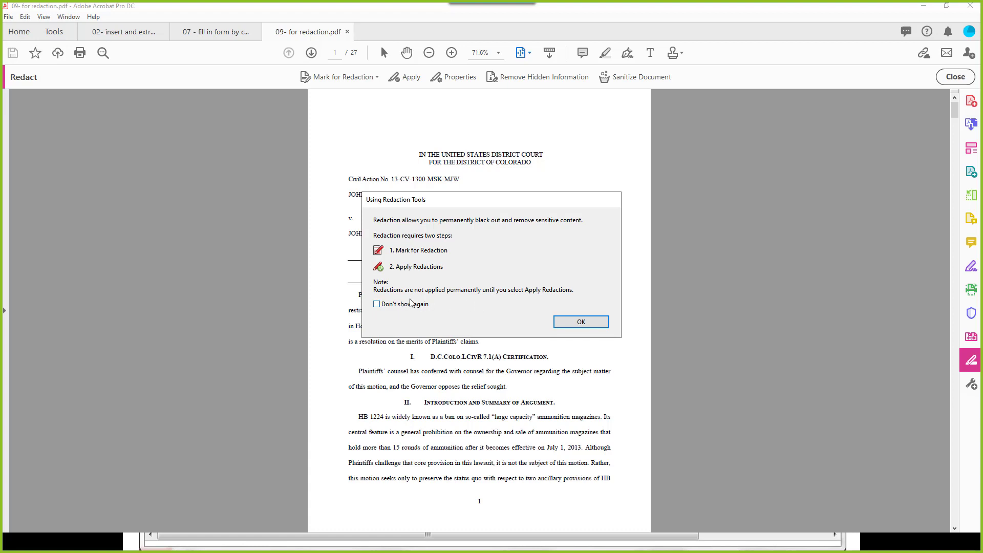
Step: Give redaction marks the overlay text 'Supreme Court Rule 1.13' in Helvetica 10 pt with No Color fill
{"action": "left_click", "coordinate": [584, 321]}
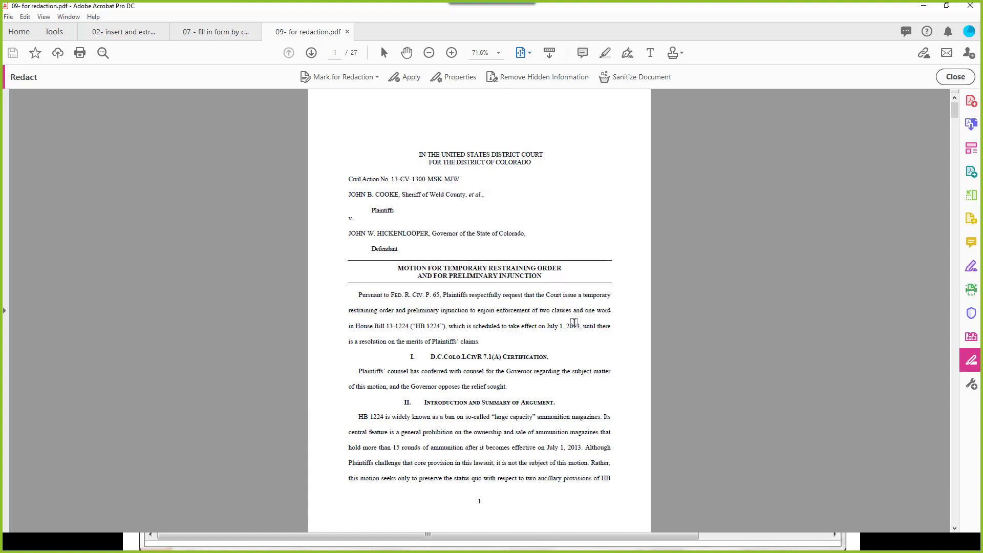
{"action": "left_click", "coordinate": [455, 78]}
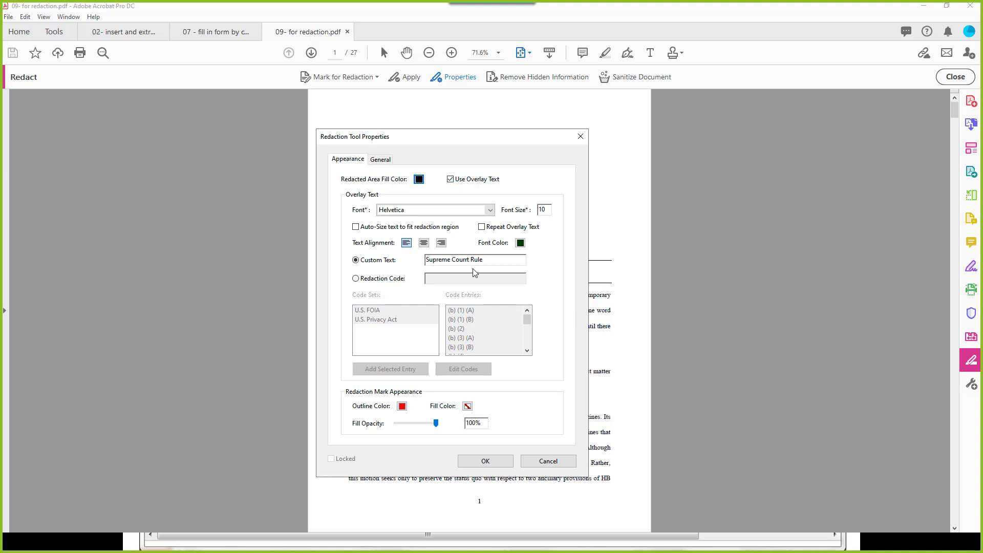
{"action": "left_click", "coordinate": [493, 261]}
{"action": "type", "text": "1.13"}
{"action": "left_click", "coordinate": [356, 280]}
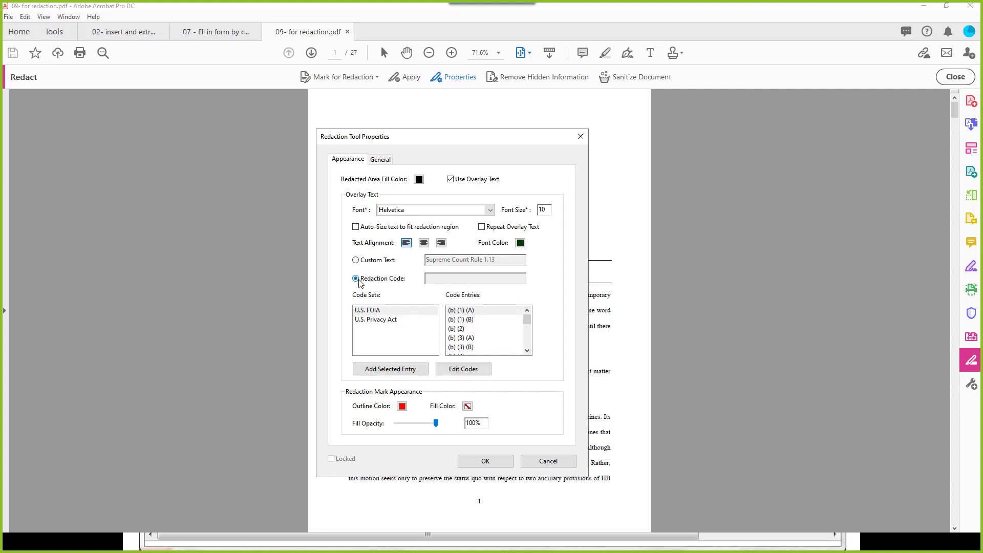
{"action": "left_click", "coordinate": [383, 312]}
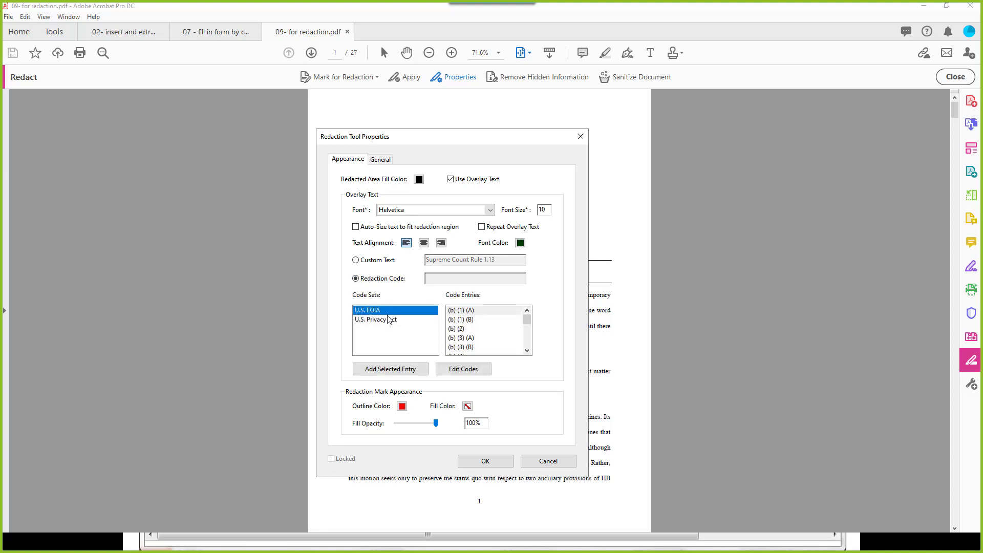
{"action": "left_click", "coordinate": [389, 319]}
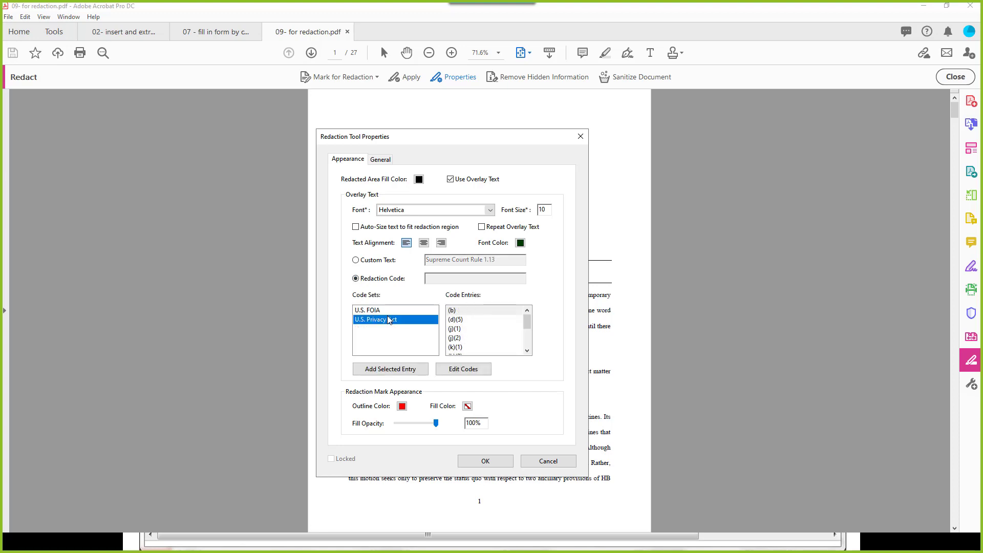
{"action": "left_click", "coordinate": [356, 261]}
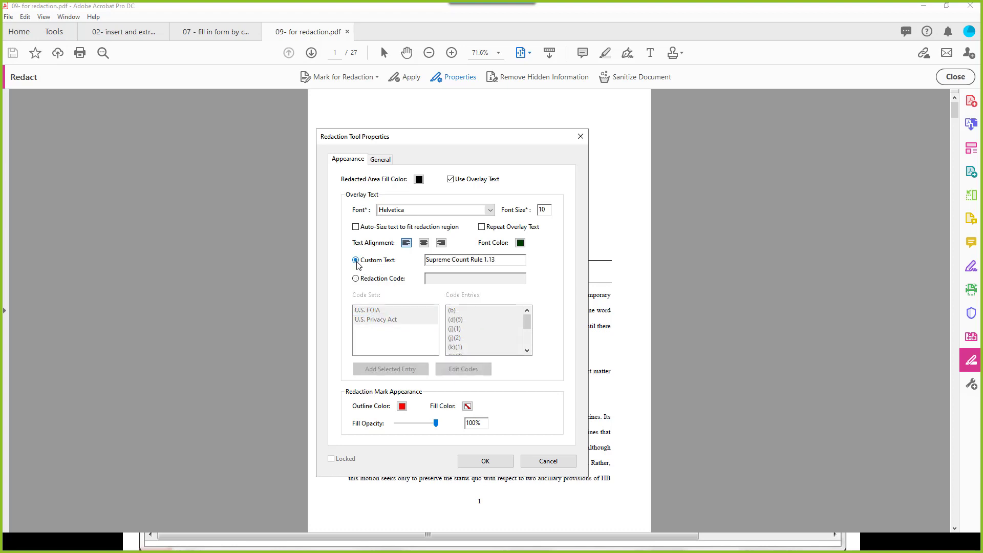
{"action": "left_click", "coordinate": [464, 259]}
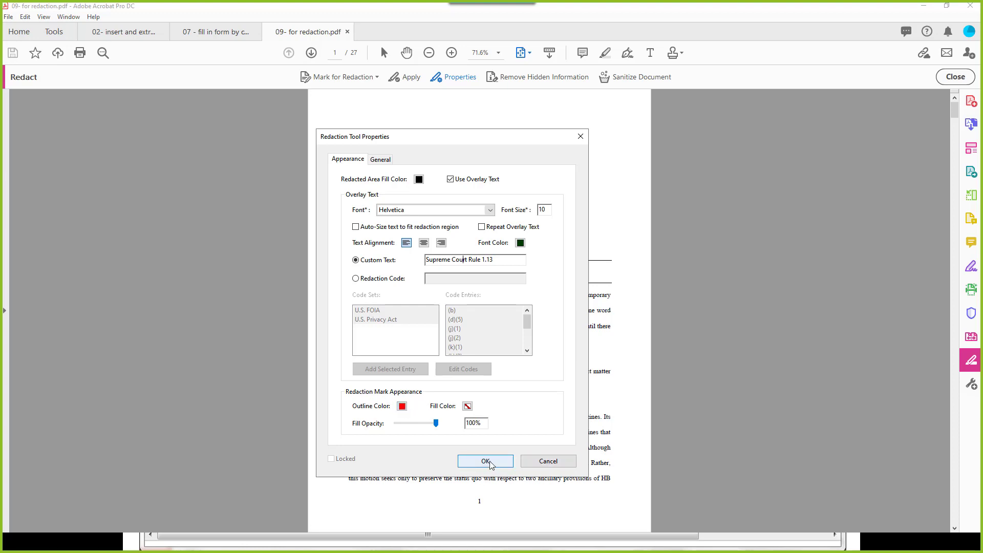
{"action": "left_click", "coordinate": [467, 407]}
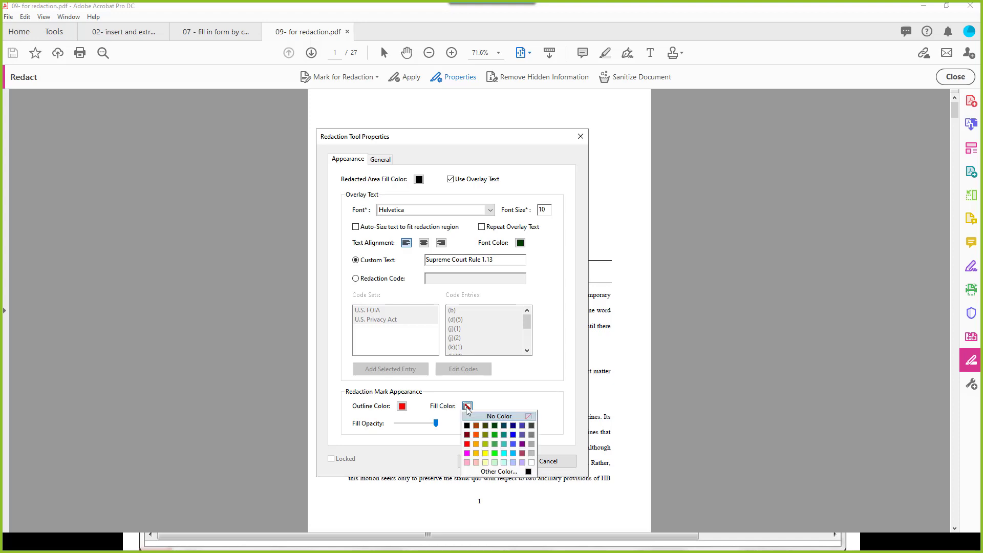
{"action": "left_click", "coordinate": [468, 415]}
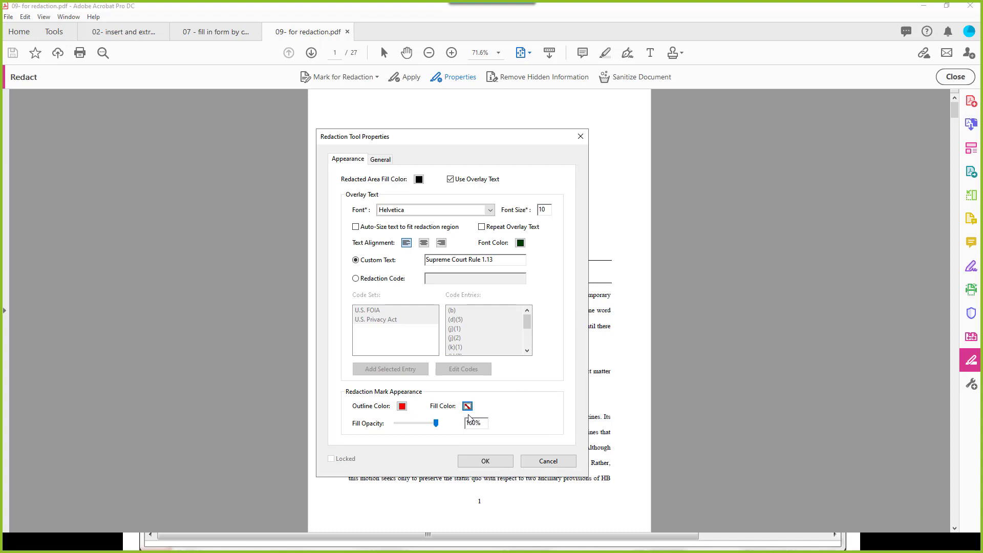
{"action": "left_click", "coordinate": [485, 462]}
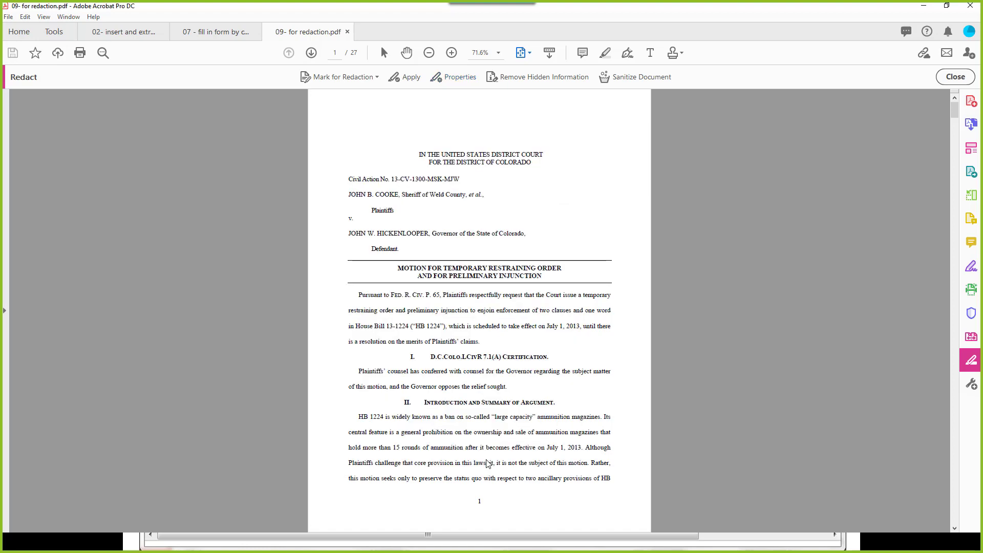
Step: Mark the four-line 'Pursuant to' opening paragraph on page 1 for redaction with Text & Images
{"action": "left_click", "coordinate": [355, 79]}
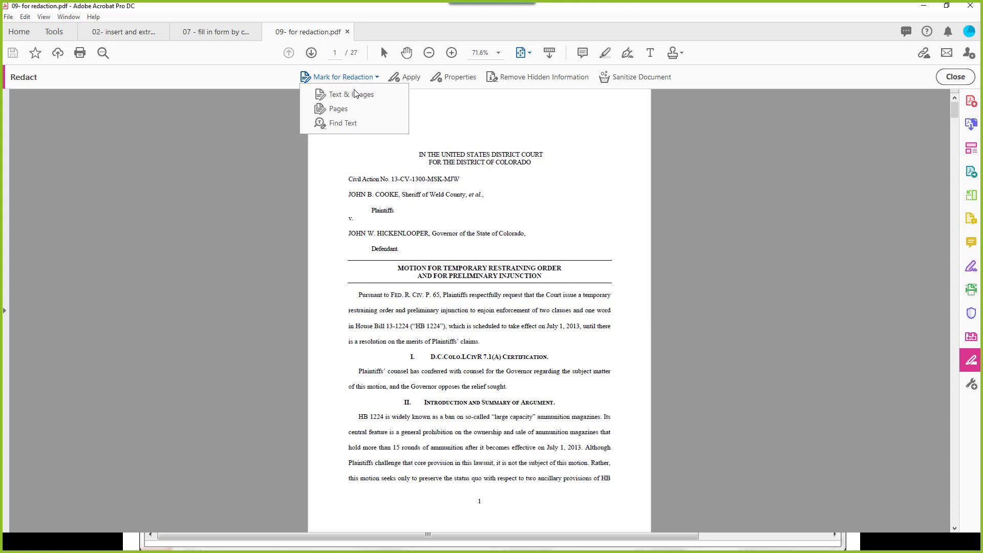
{"action": "left_click", "coordinate": [356, 95]}
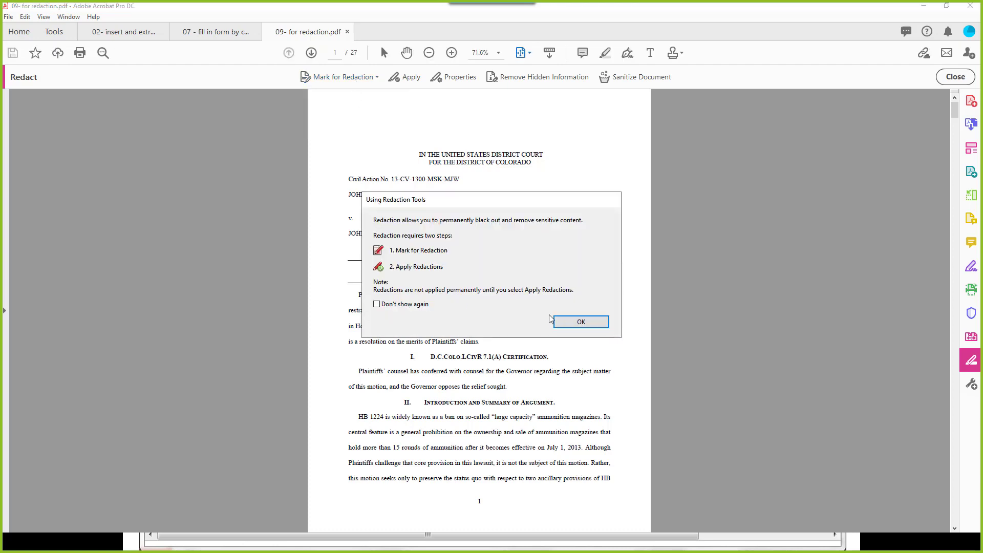
{"action": "left_click", "coordinate": [568, 322]}
{"action": "left_click_drag", "start_coordinate": [358, 295], "coordinate": [488, 339]}
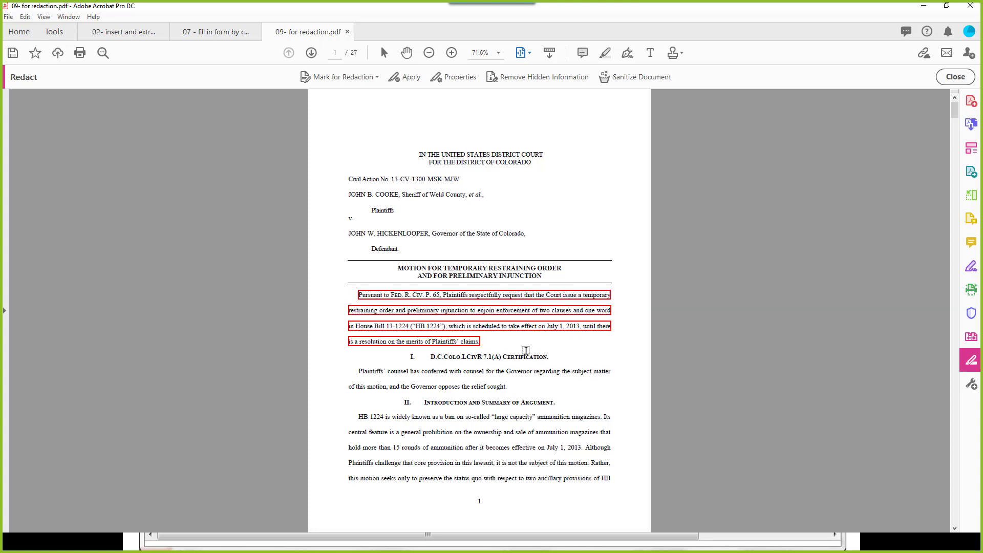
{"action": "left_click", "coordinate": [367, 76]}
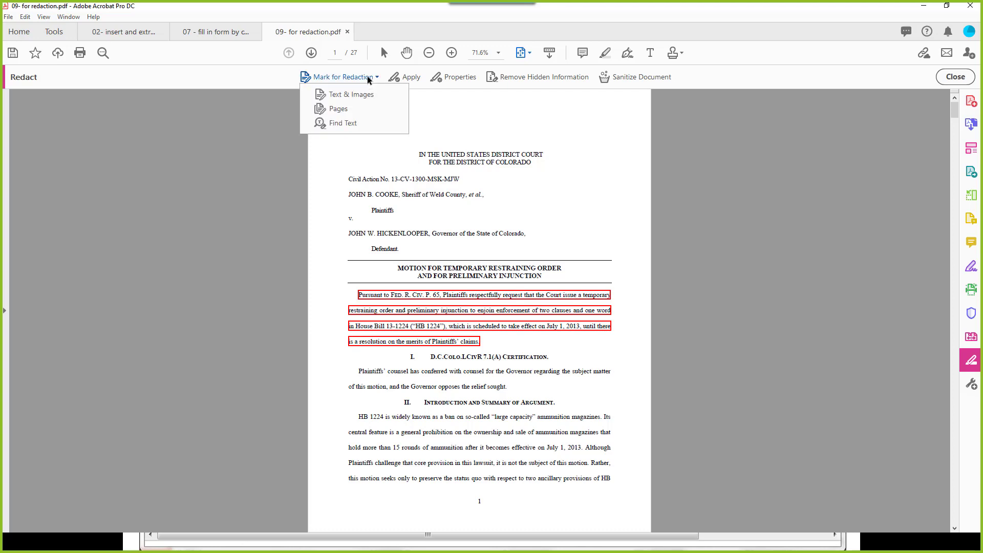
Step: Bring up the redaction Find Text search pane and dock it along the left side
{"action": "left_click", "coordinate": [359, 125]}
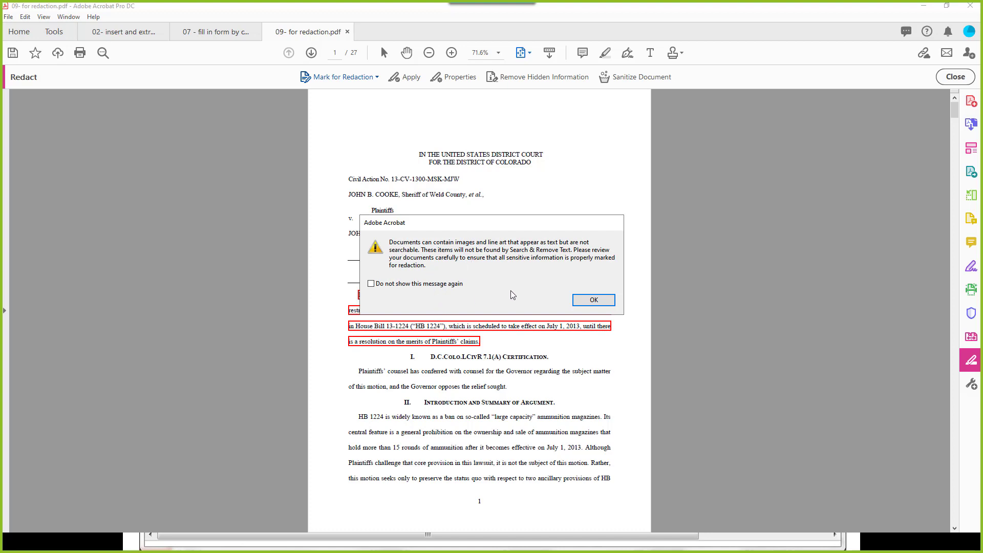
{"action": "left_click", "coordinate": [592, 301]}
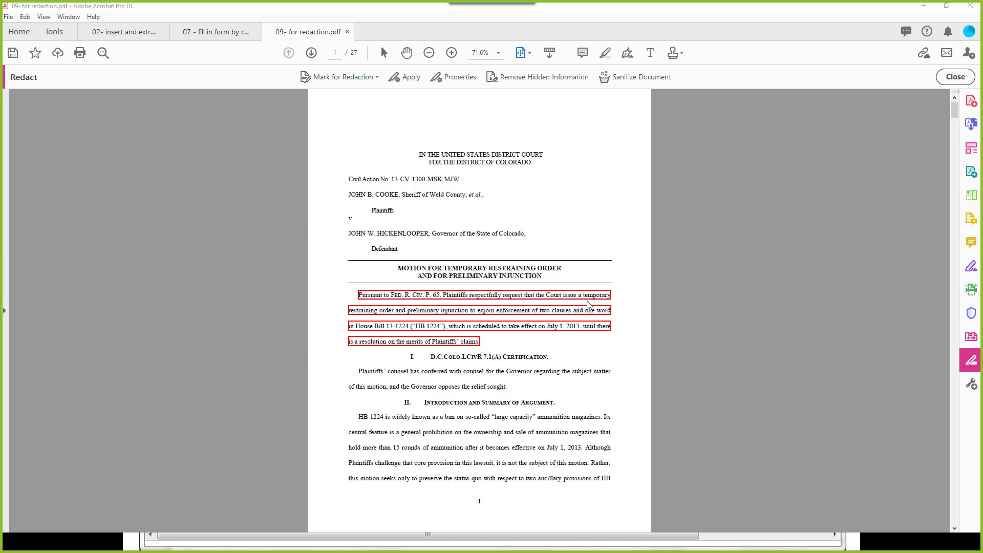
{"action": "left_click", "coordinate": [357, 76]}
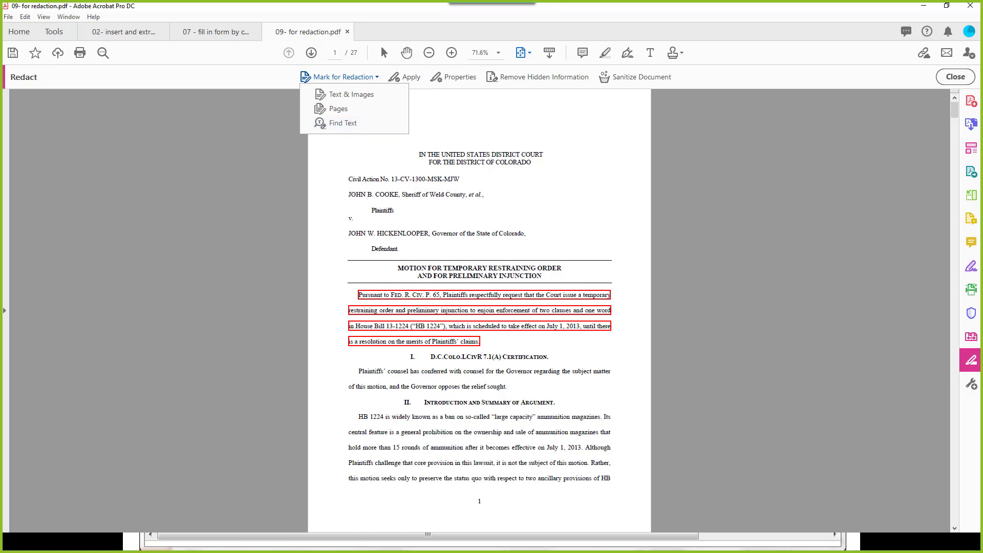
{"action": "left_click_drag", "start_coordinate": [0, 177], "coordinate": [93, 97]}
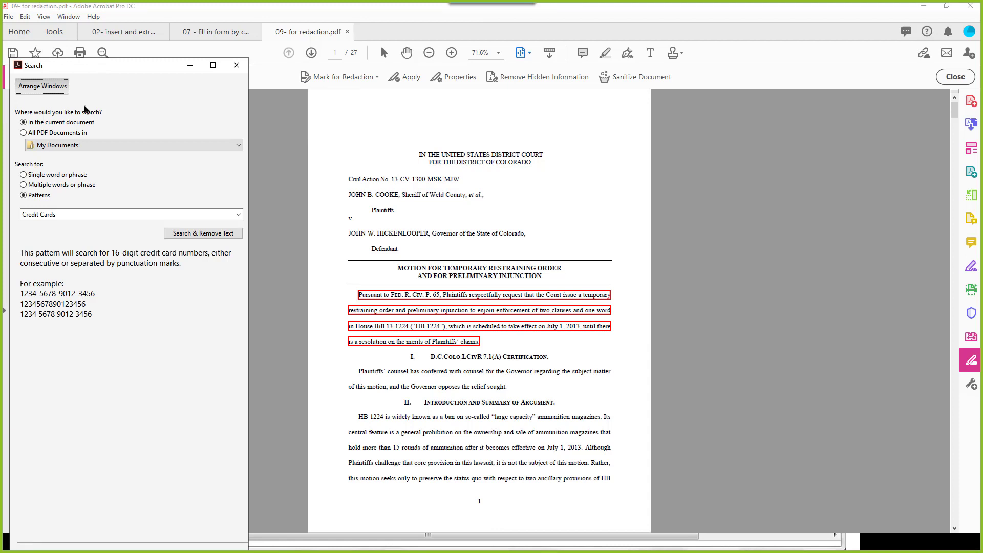
Step: Search all PDFs in My Documents, briefly trying the single and multiple word options
{"action": "left_click", "coordinate": [23, 133]}
{"action": "left_click", "coordinate": [53, 146]}
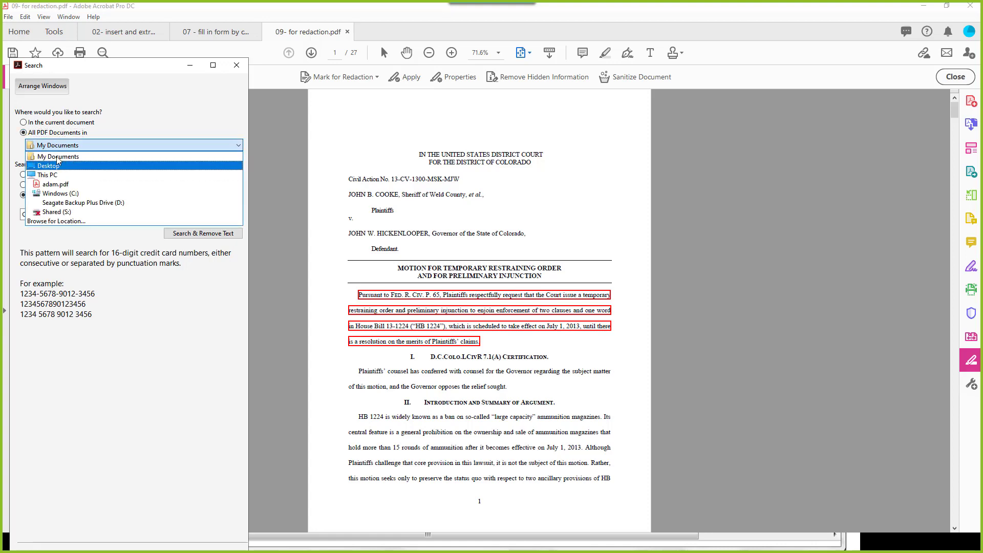
{"action": "left_click", "coordinate": [57, 157]}
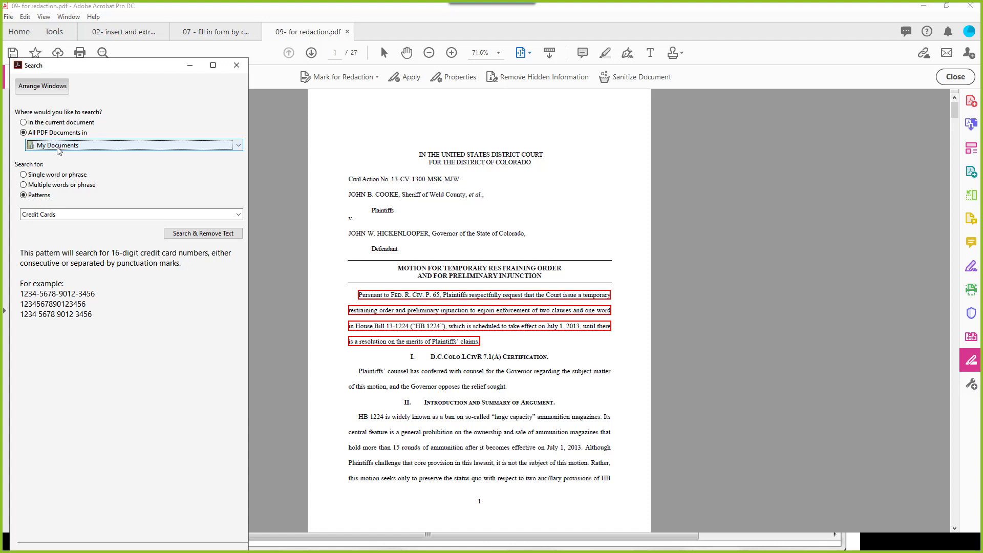
{"action": "left_click", "coordinate": [54, 176]}
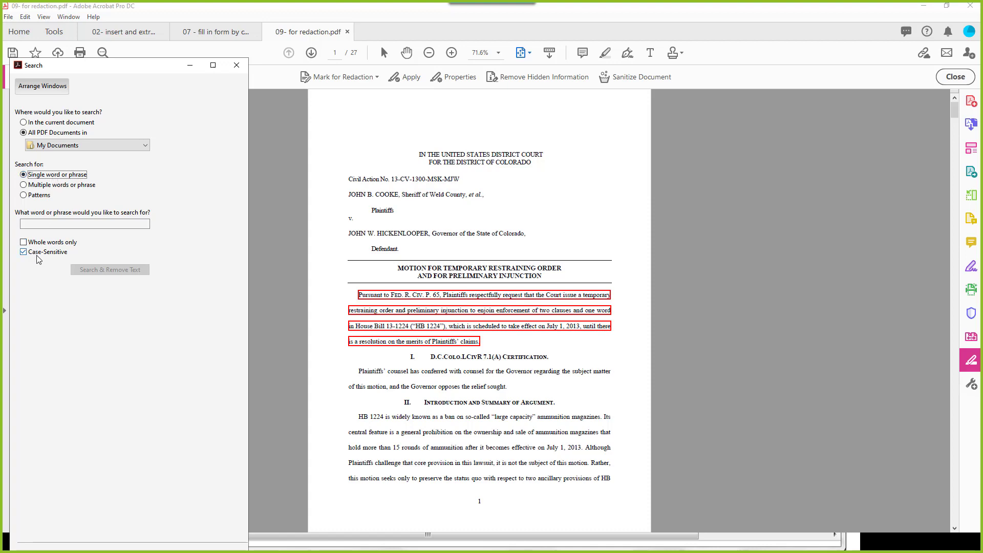
{"action": "left_click", "coordinate": [24, 186]}
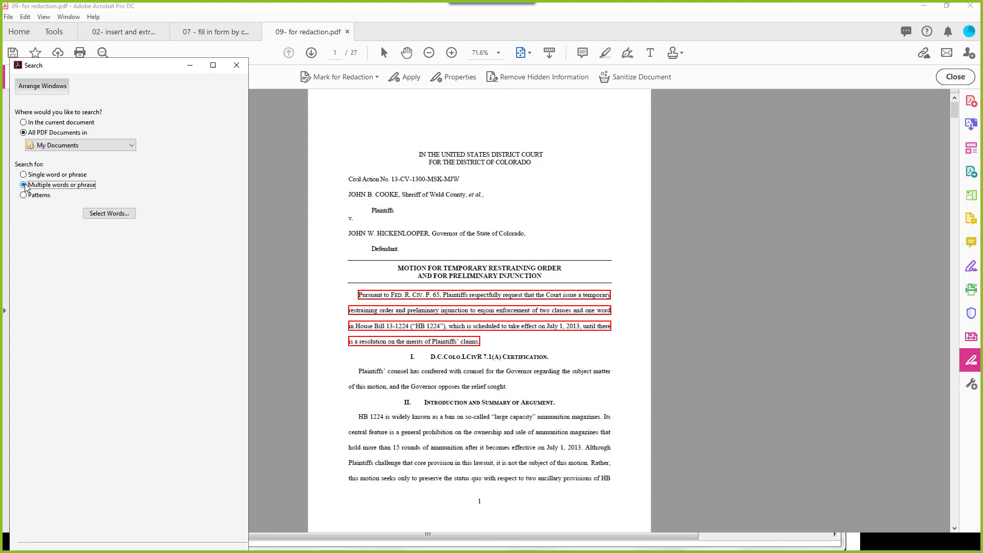
{"action": "left_click", "coordinate": [109, 214]}
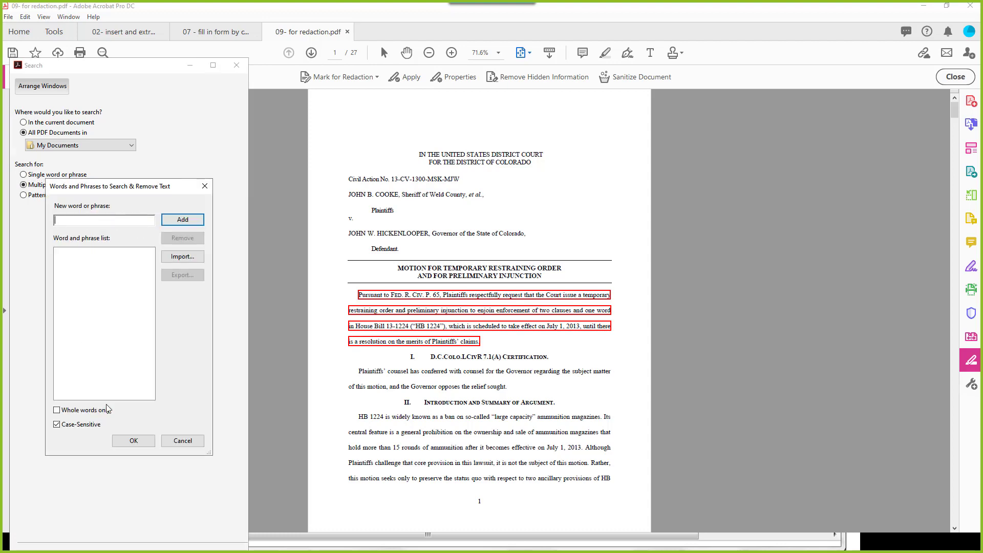
{"action": "left_click", "coordinate": [206, 187]}
Step: Switch to pattern search and select Email Addresses, after trying Phone Numbers and Credit Cards
{"action": "left_click", "coordinate": [49, 196]}
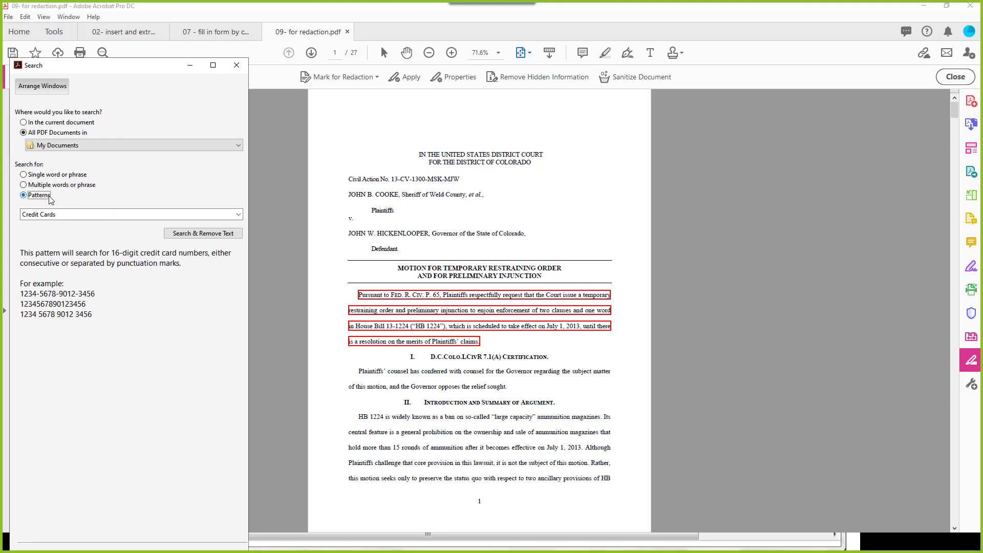
{"action": "left_click", "coordinate": [99, 219]}
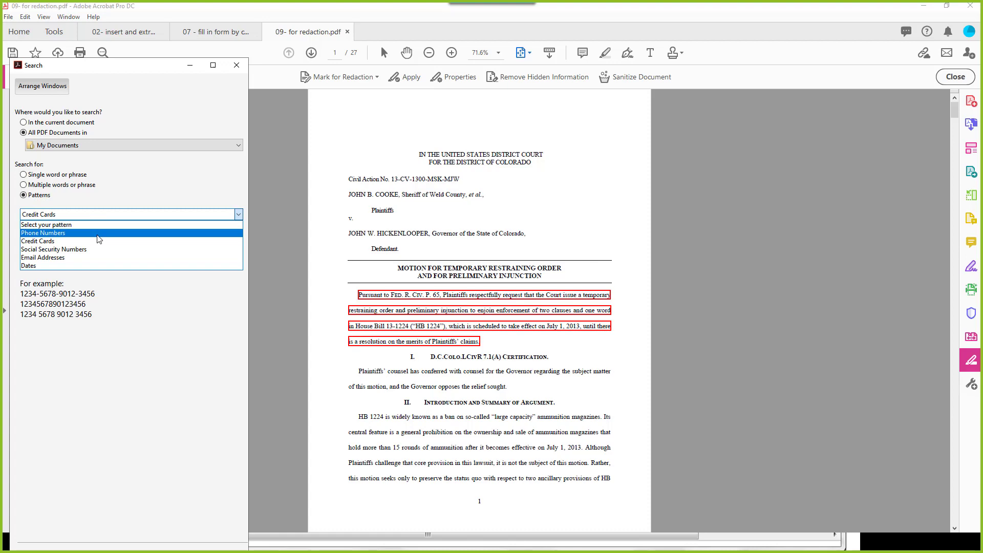
{"action": "left_click", "coordinate": [98, 234]}
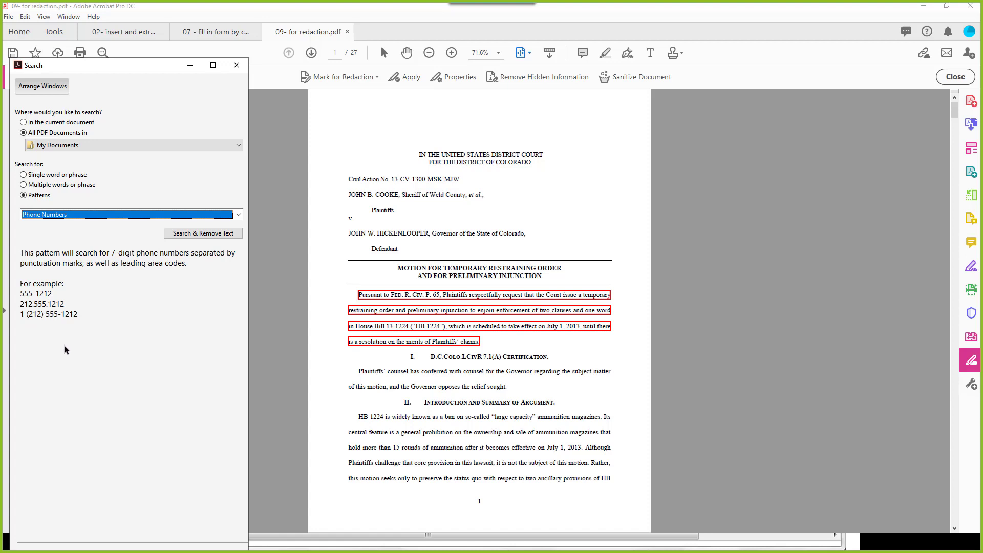
{"action": "left_click", "coordinate": [109, 219]}
{"action": "left_click", "coordinate": [109, 243]}
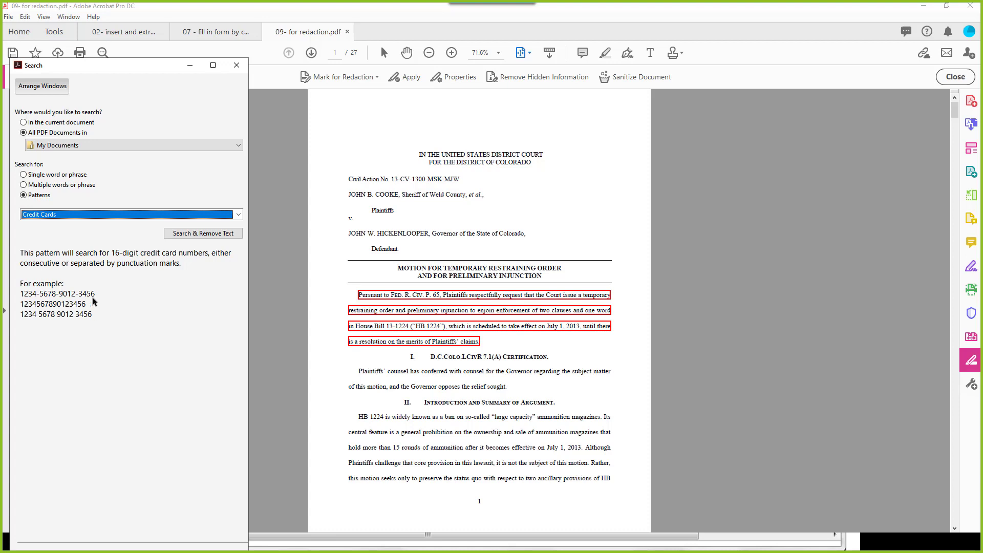
{"action": "left_click", "coordinate": [99, 215]}
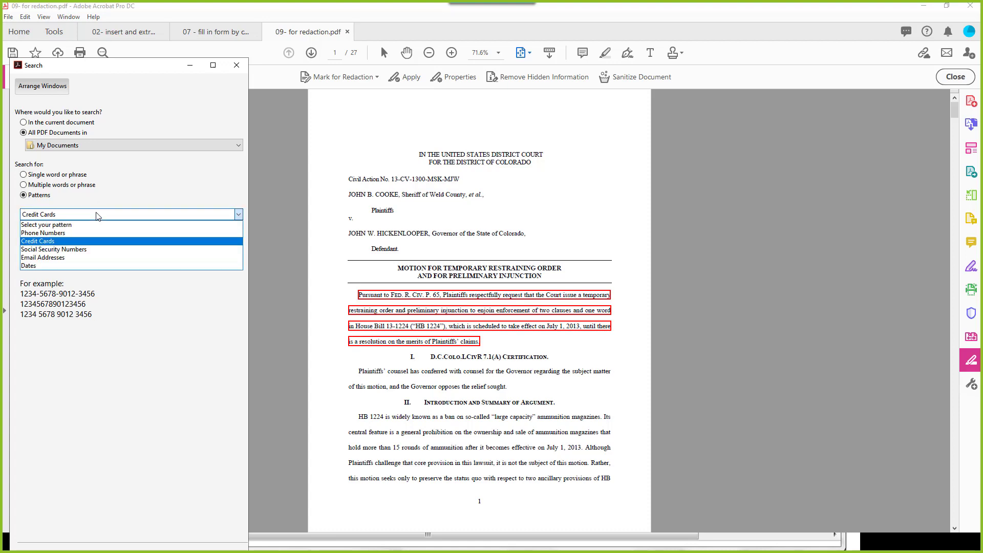
{"action": "left_click", "coordinate": [80, 257]}
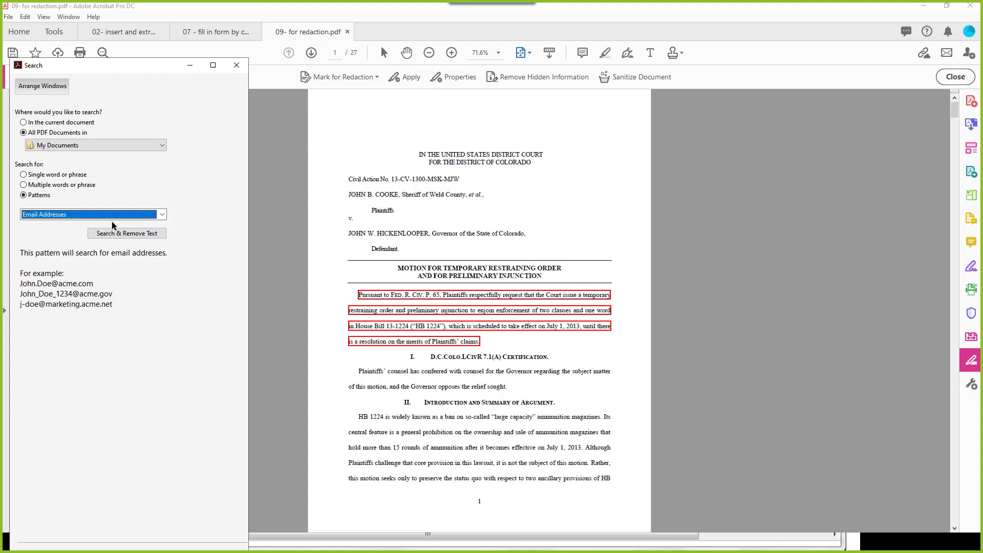
Step: Search for email addresses and tick every address found in the eTicket receipt
{"action": "left_click", "coordinate": [124, 234]}
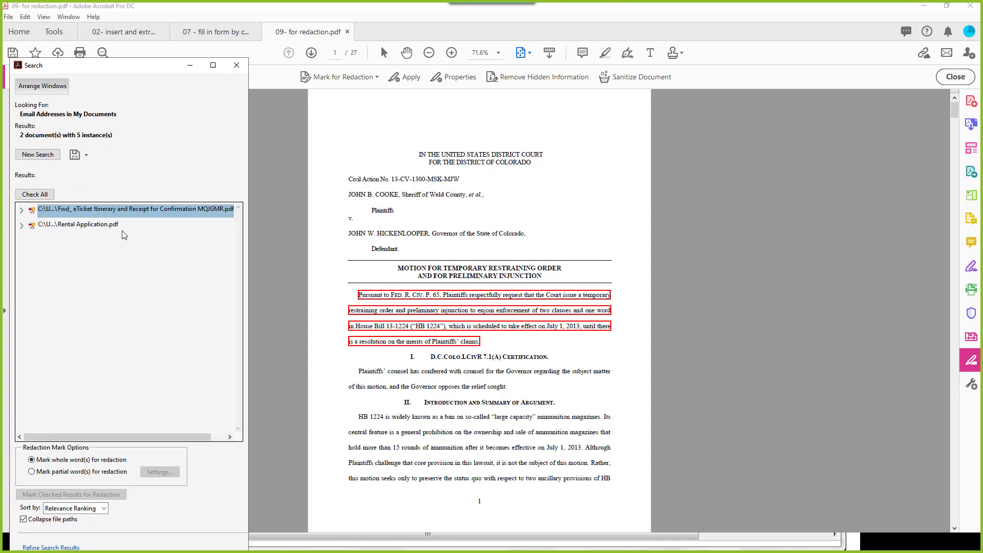
{"action": "left_click", "coordinate": [21, 210]}
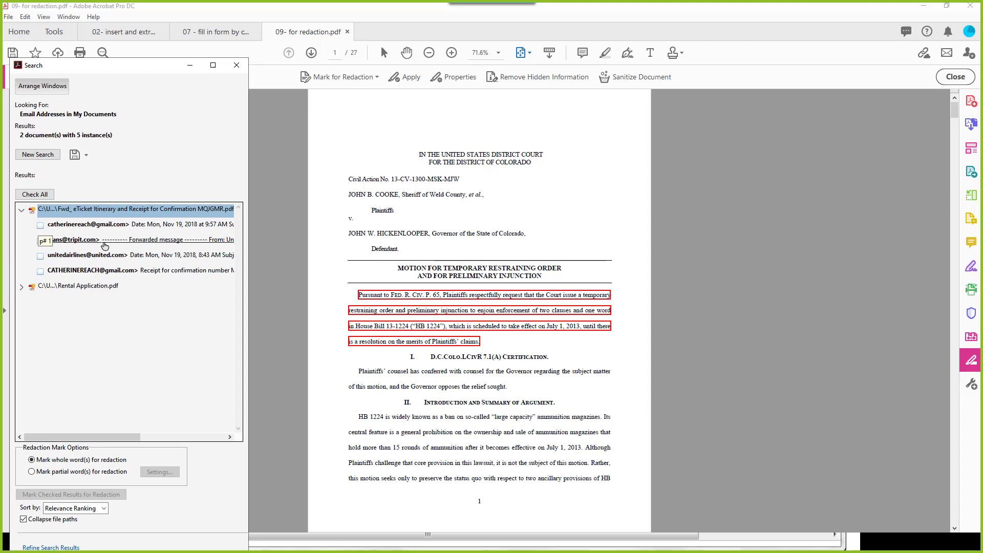
{"action": "left_click", "coordinate": [41, 240]}
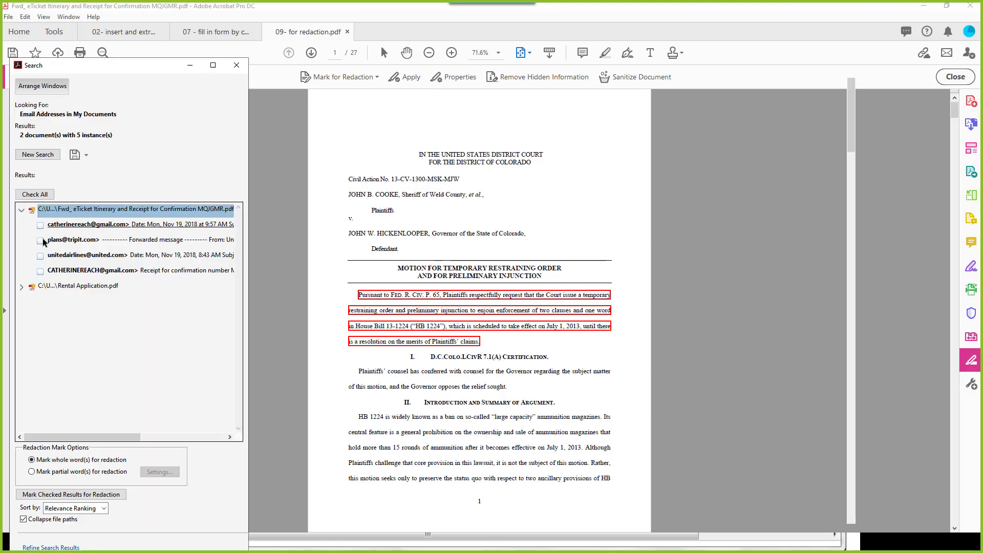
{"action": "left_click", "coordinate": [42, 241]}
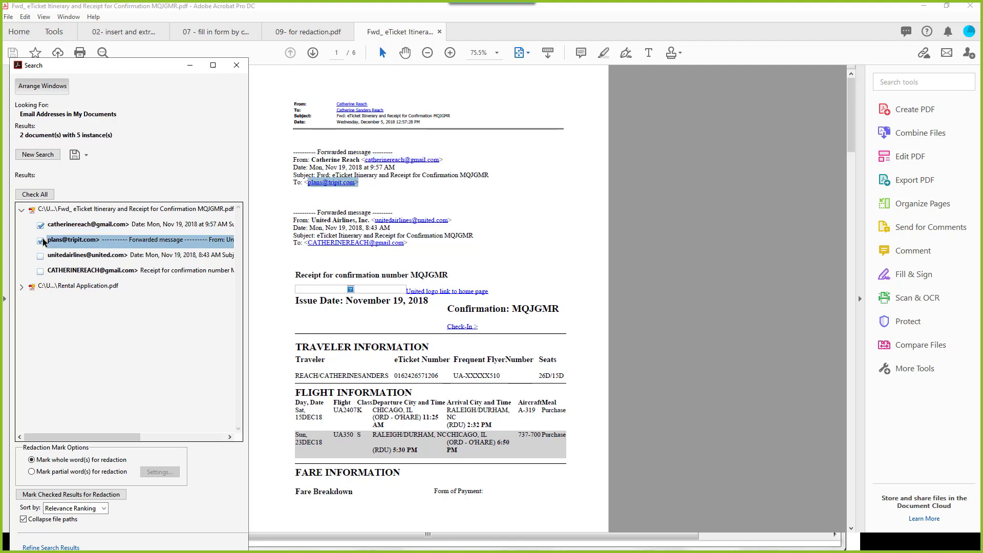
{"action": "left_click", "coordinate": [42, 195]}
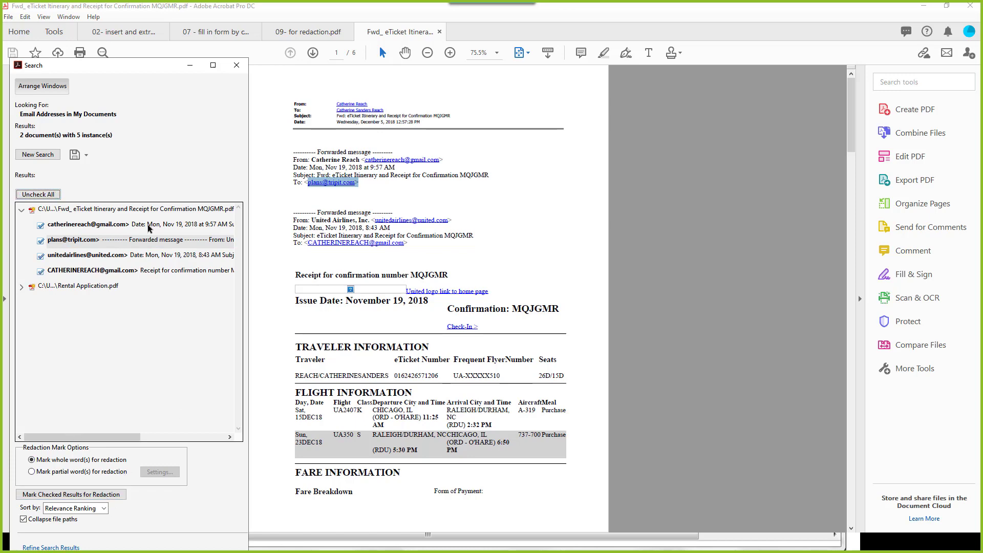
{"action": "left_click_drag", "start_coordinate": [112, 72], "coordinate": [111, 27]}
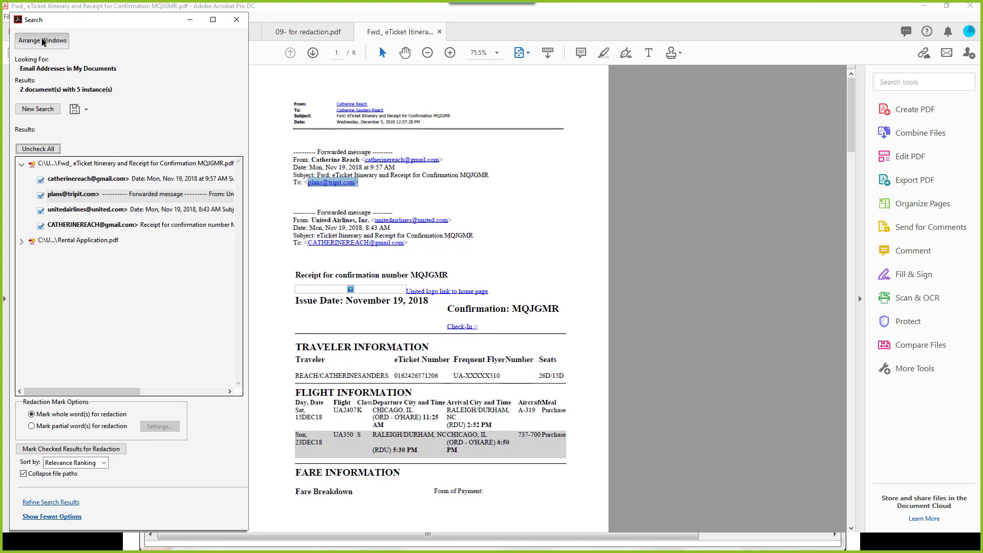
Step: Clear the ticked results, start a new search, then close Search and return to 09- for redaction.pdf
{"action": "left_click", "coordinate": [39, 149]}
{"action": "left_click", "coordinate": [38, 109]}
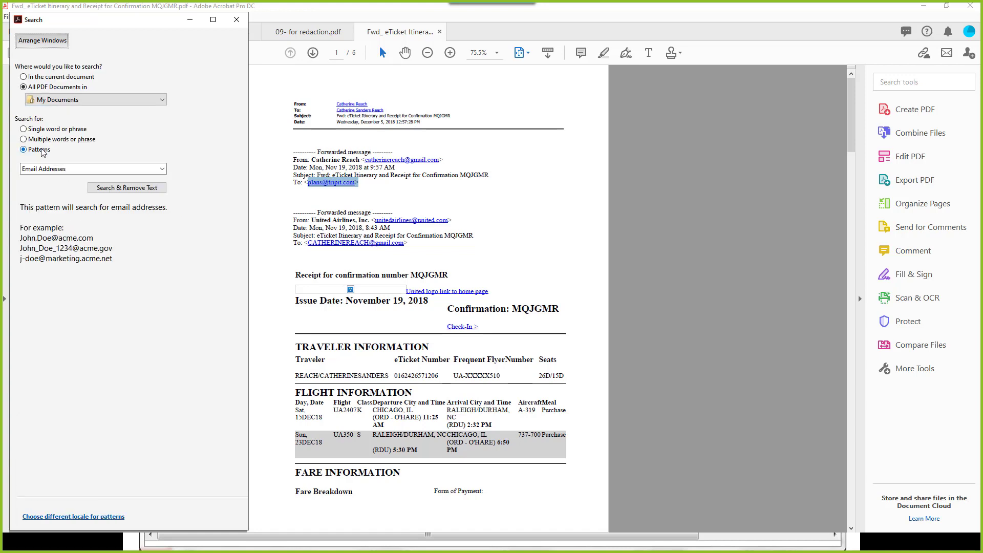
{"action": "left_click", "coordinate": [75, 171]}
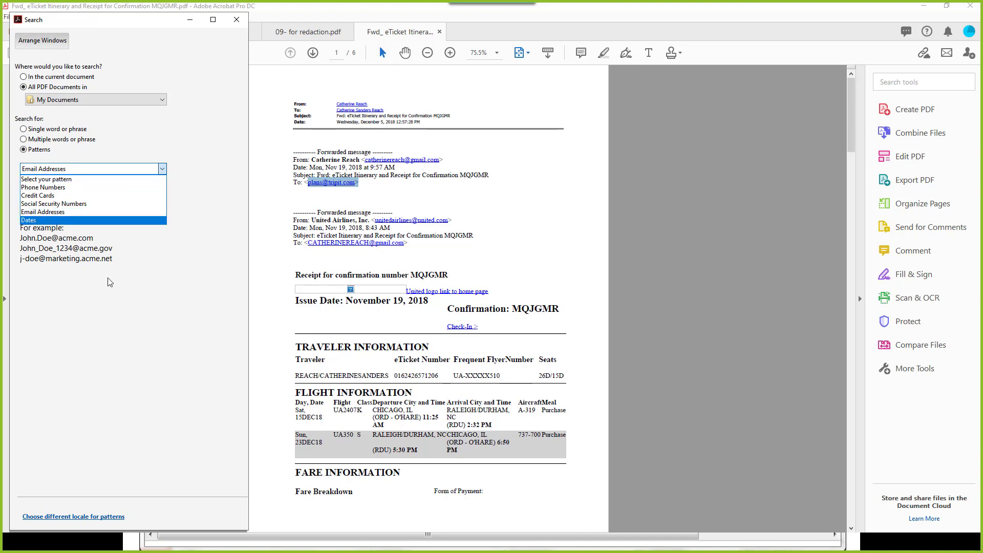
{"action": "left_click", "coordinate": [233, 21]}
{"action": "left_click", "coordinate": [236, 19]}
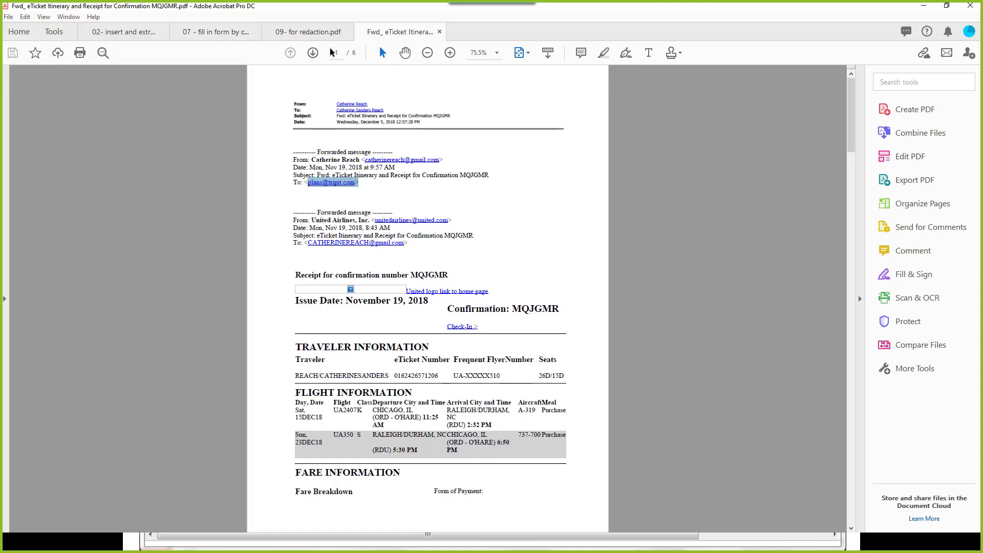
{"action": "left_click", "coordinate": [308, 35]}
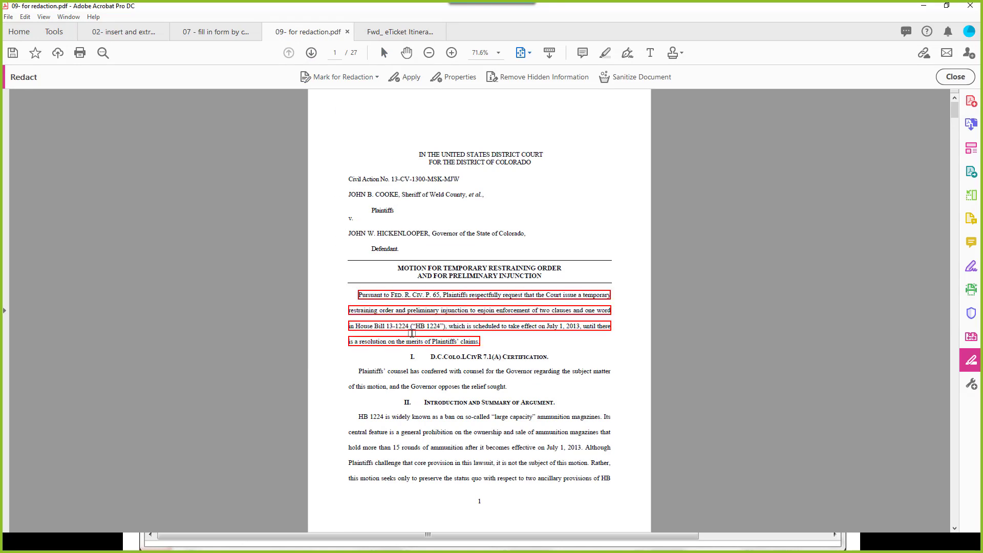
Step: Apply the marked redactions to produce 09- for redaction_Redacted.pdf, declining the hidden-information prompt
{"action": "left_click", "coordinate": [412, 77]}
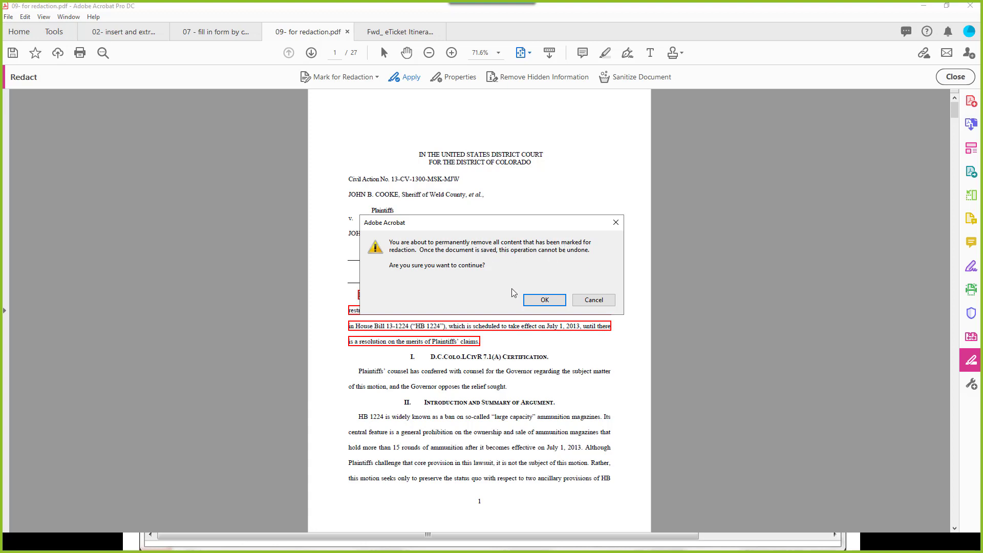
{"action": "left_click", "coordinate": [548, 303]}
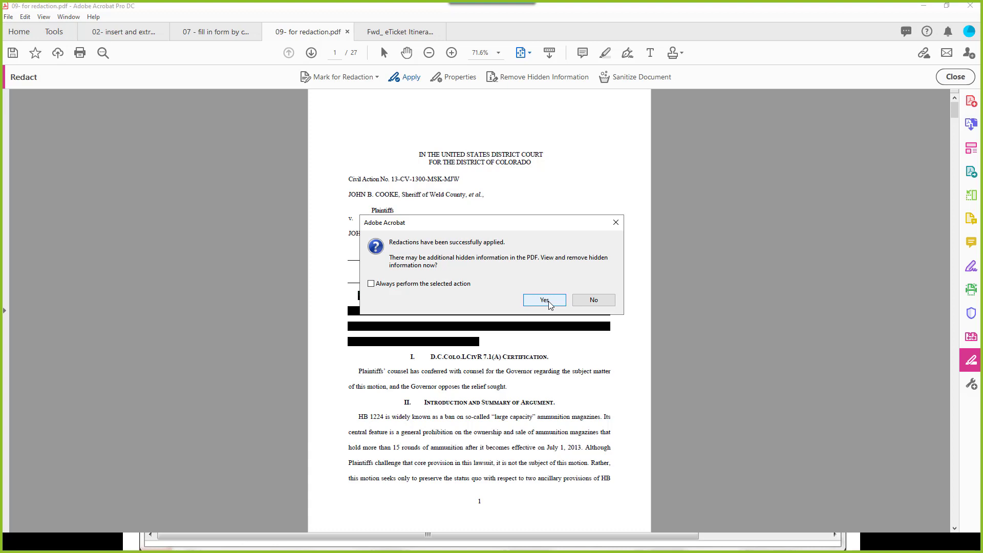
{"action": "left_click", "coordinate": [592, 301]}
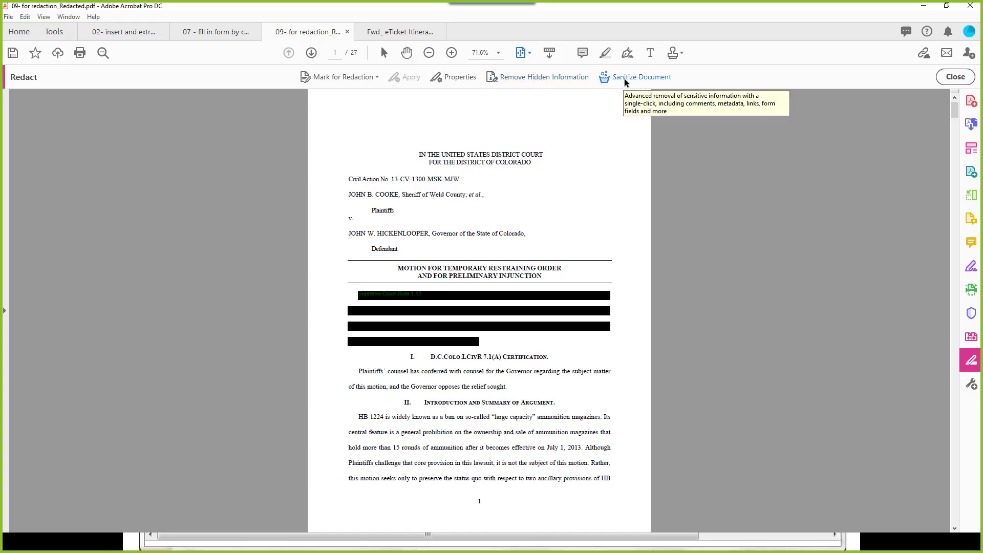
{"action": "left_click", "coordinate": [551, 78]}
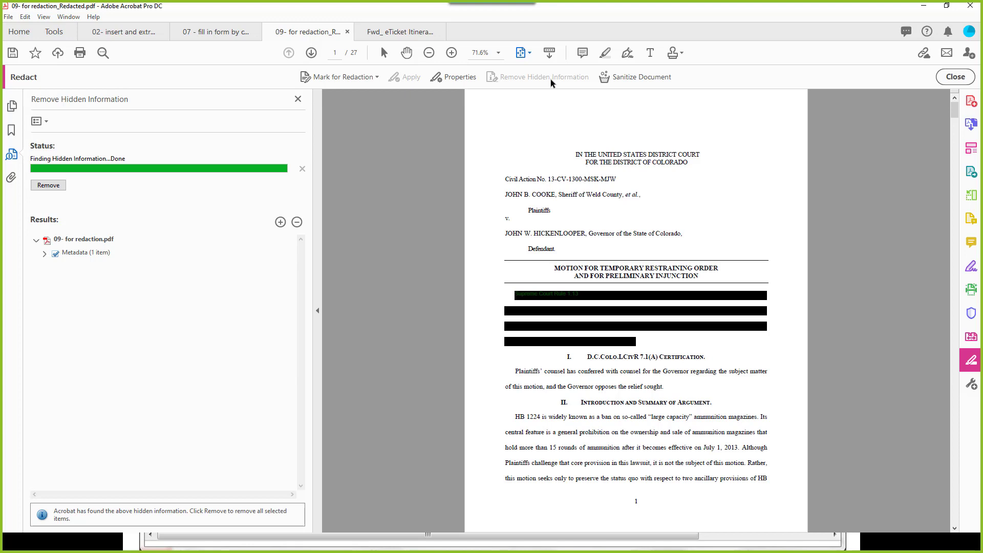
Step: Review the single Metadata item found in the redacted copy, then close the Remove Hidden Information panel
{"action": "left_click", "coordinate": [45, 254]}
{"action": "left_click", "coordinate": [55, 254]}
{"action": "left_click", "coordinate": [55, 254]}
{"action": "left_click", "coordinate": [297, 99]}
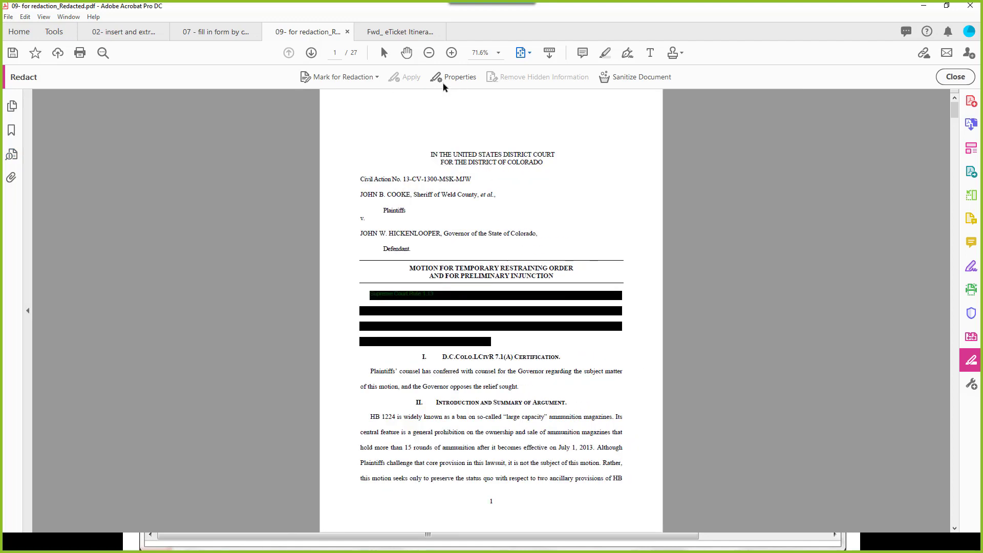
{"action": "left_click", "coordinate": [629, 80]}
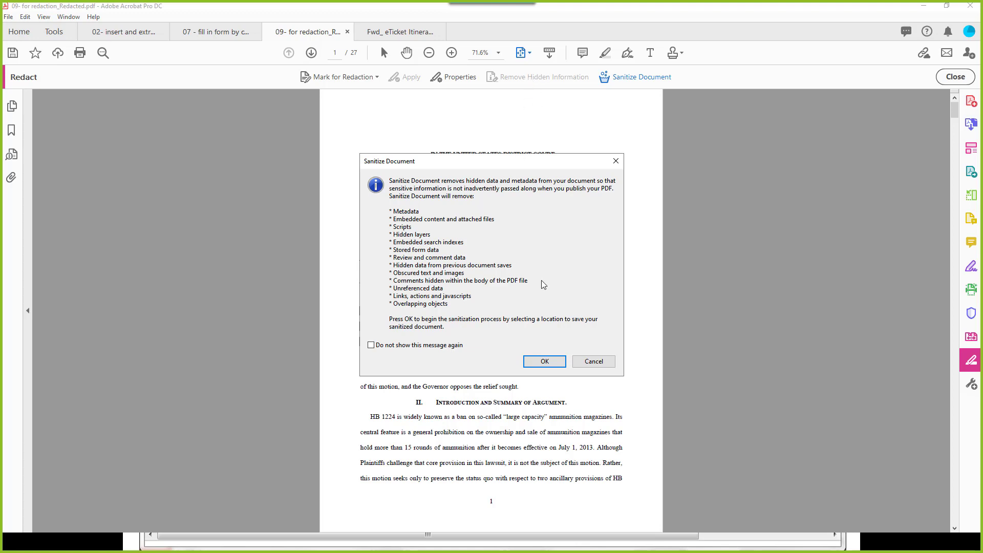
{"action": "left_click", "coordinate": [594, 362]}
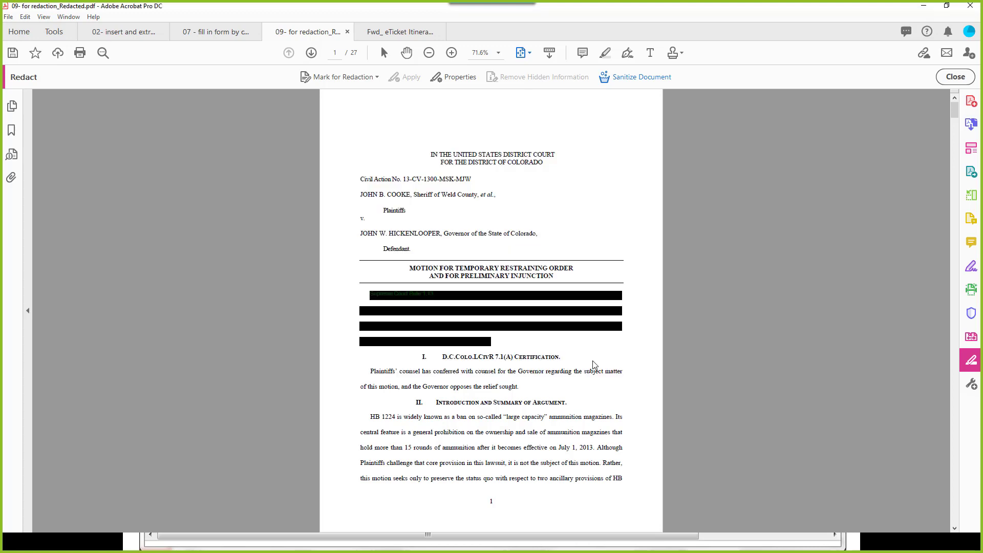
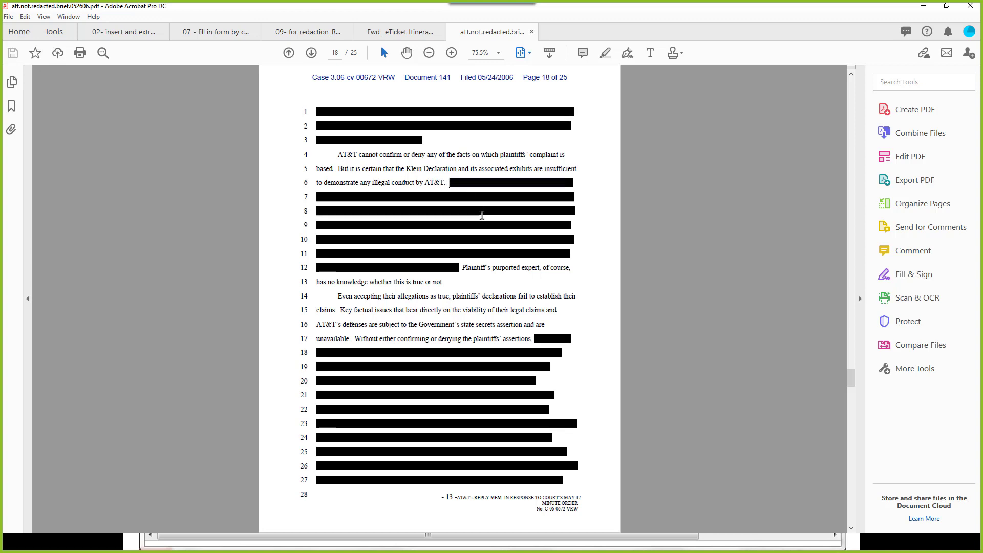
Step: Copy the page 18 passage ending in 'Plaintiff's purported' on line 12
{"action": "left_click_drag", "start_coordinate": [482, 215], "coordinate": [491, 262]}
{"action": "right_click", "coordinate": [478, 219]}
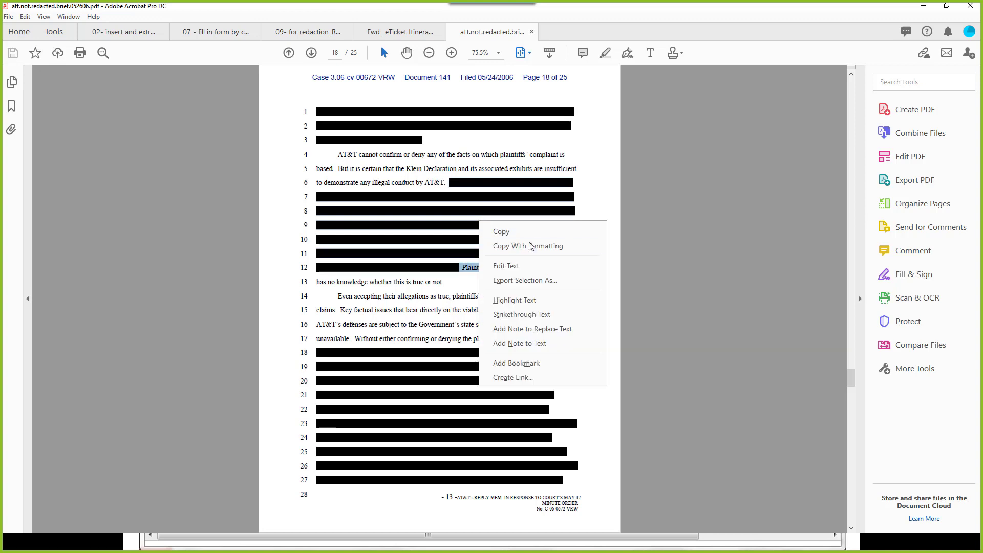
{"action": "left_click", "coordinate": [518, 233]}
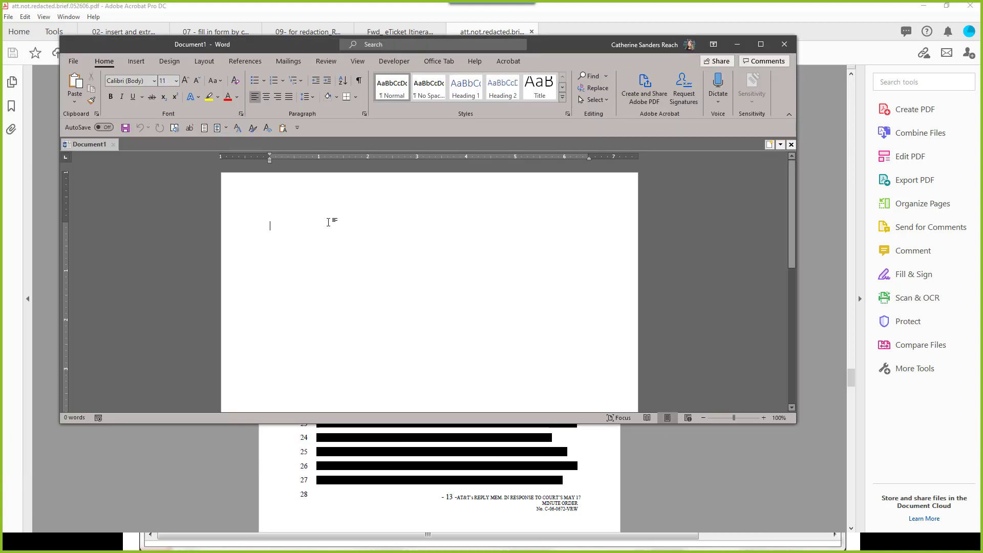
Step: Paste the passage into Word as text only to expose the redacted words, then discard the document
{"action": "right_click", "coordinate": [330, 219]}
{"action": "left_click", "coordinate": [385, 276]}
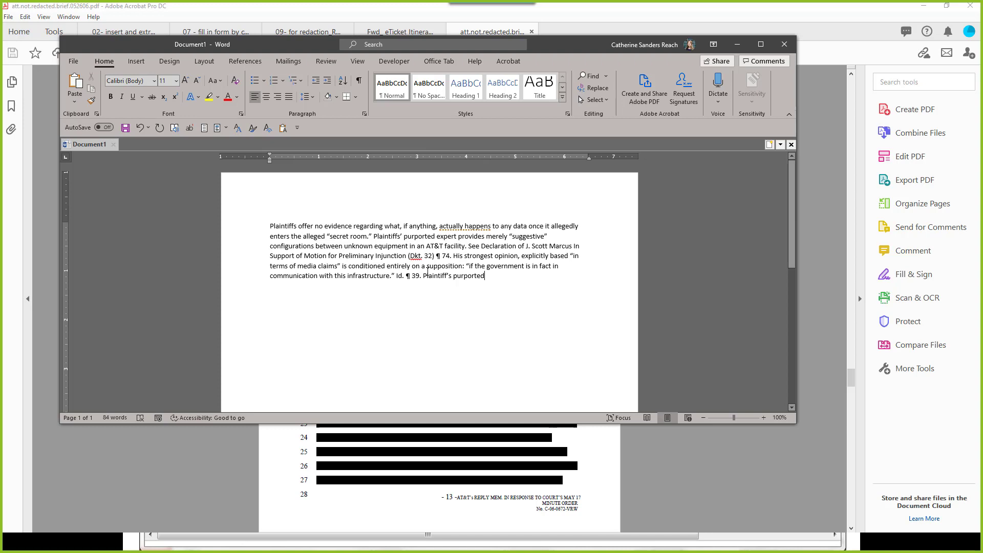
{"action": "left_click", "coordinate": [787, 45]}
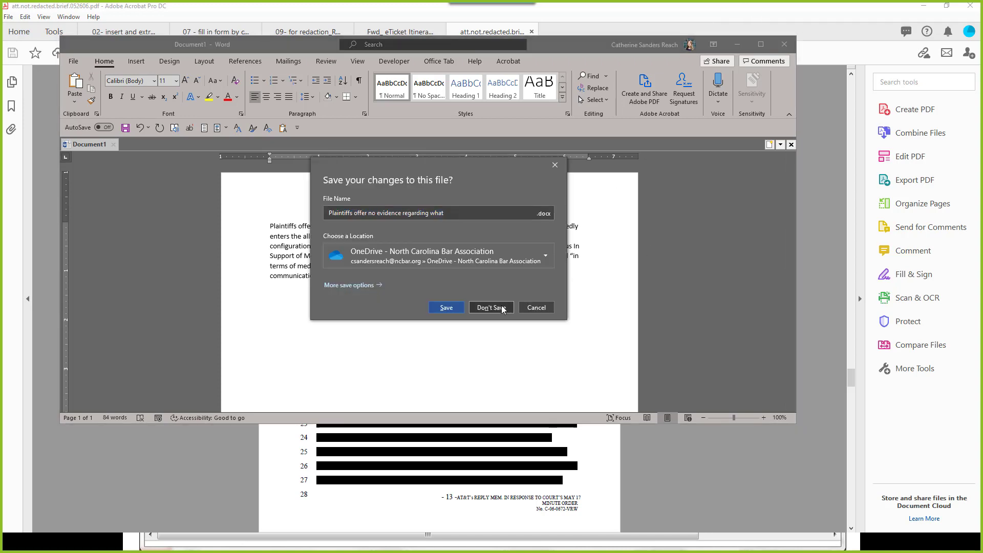
{"action": "left_click", "coordinate": [490, 308]}
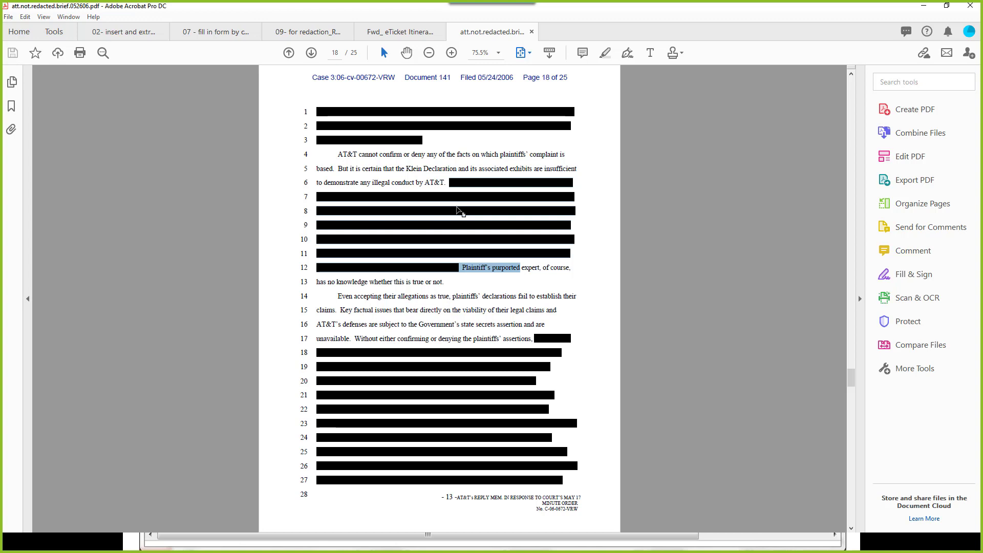
Step: Close the eTicket and unredacted brief tabs, then bring the Outlook window into view
{"action": "left_click", "coordinate": [439, 32]}
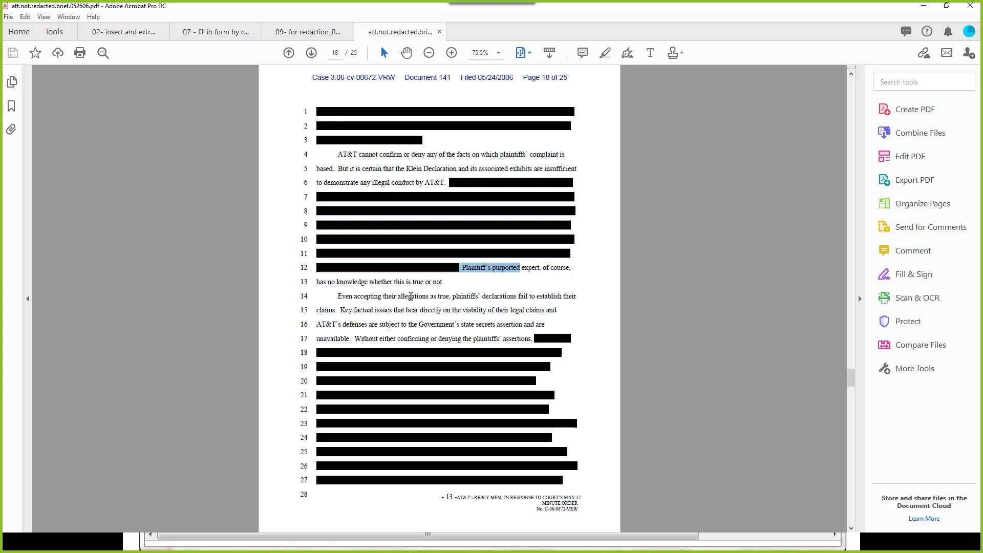
{"action": "left_click", "coordinate": [422, 240]}
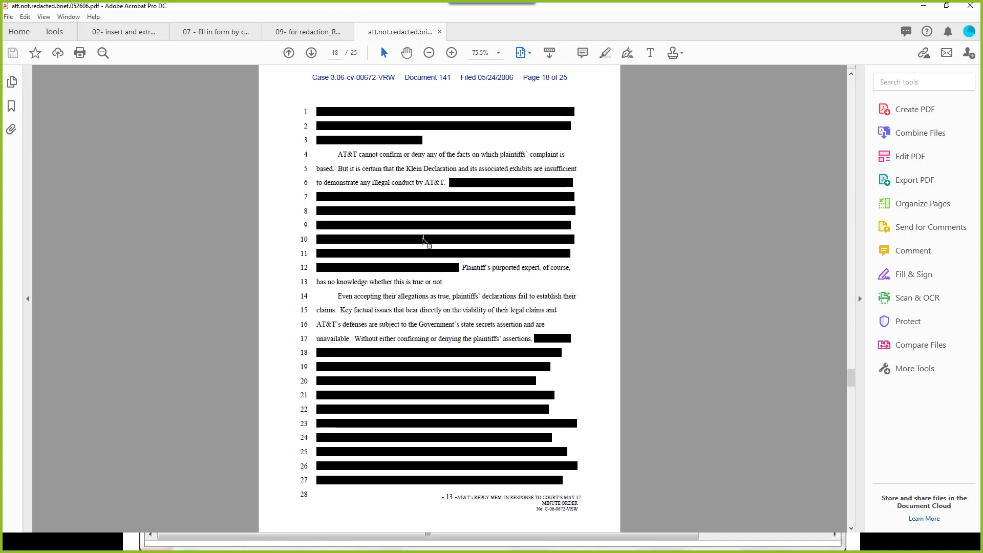
{"action": "left_click", "coordinate": [439, 33]}
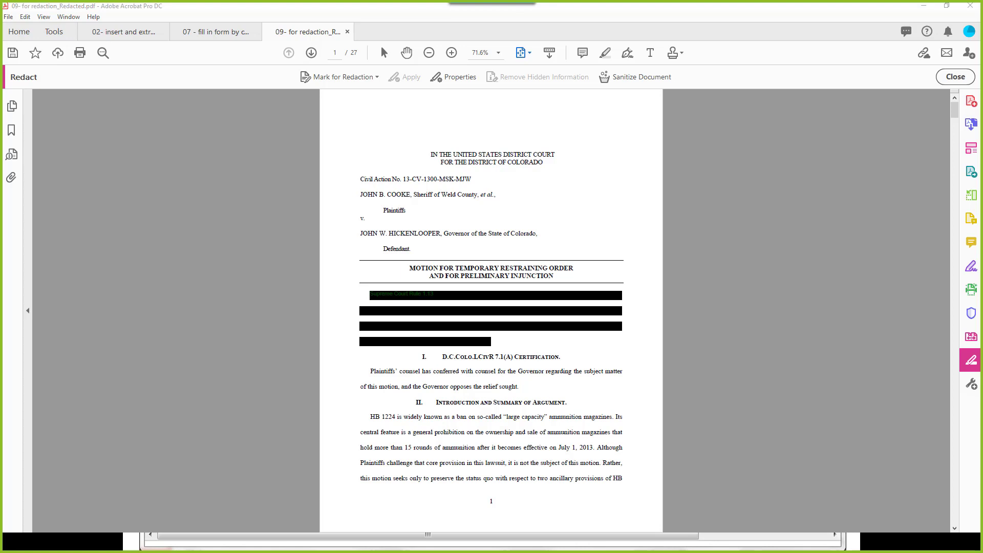
{"action": "left_click_drag", "start_coordinate": [3, 88], "coordinate": [386, 10]}
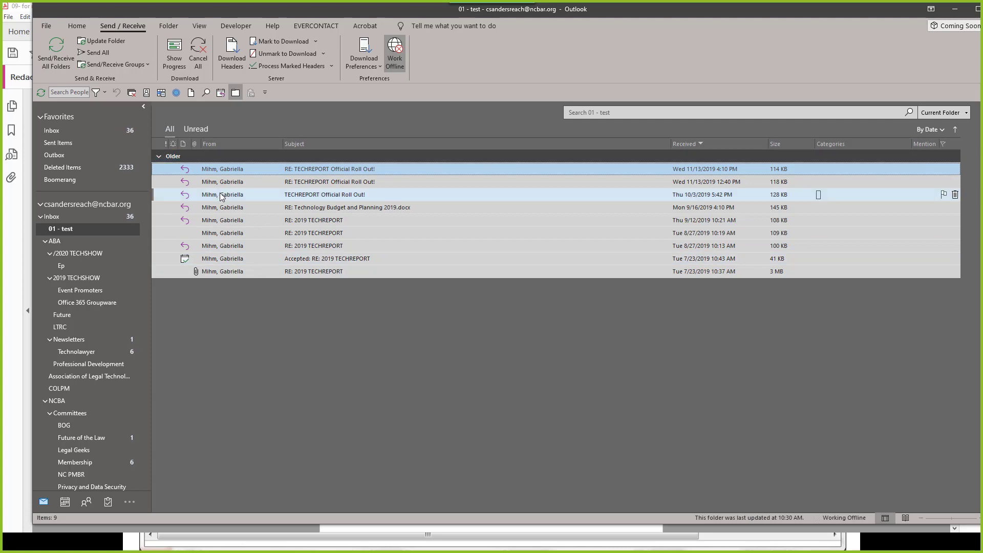
Step: Show Outlook's Acrobat tab and select several Official Roll Out messages
{"action": "left_click_drag", "start_coordinate": [823, 15], "coordinate": [796, 17]}
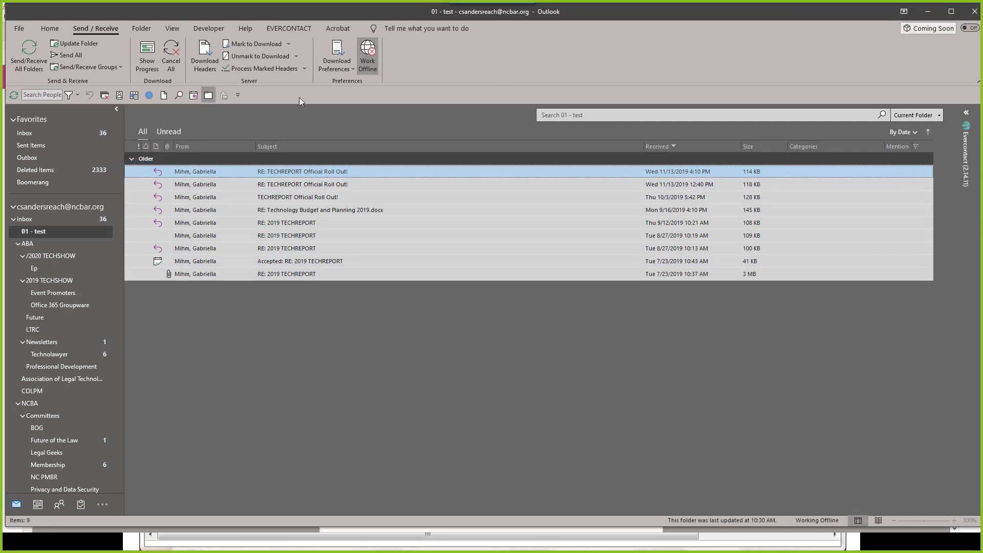
{"action": "left_click", "coordinate": [338, 29]}
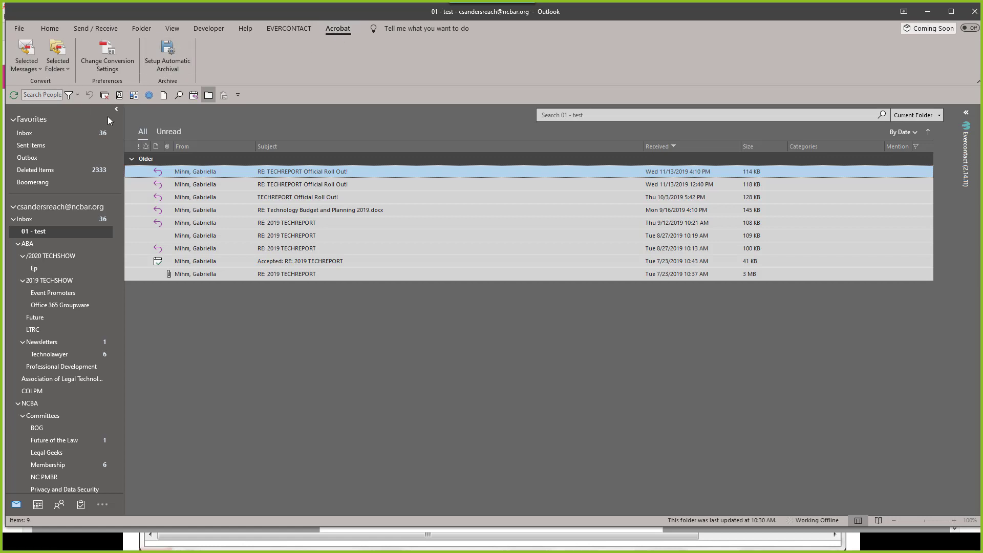
{"action": "left_click", "coordinate": [189, 184]}
{"action": "left_click", "coordinate": [193, 235], "text": "shift"}
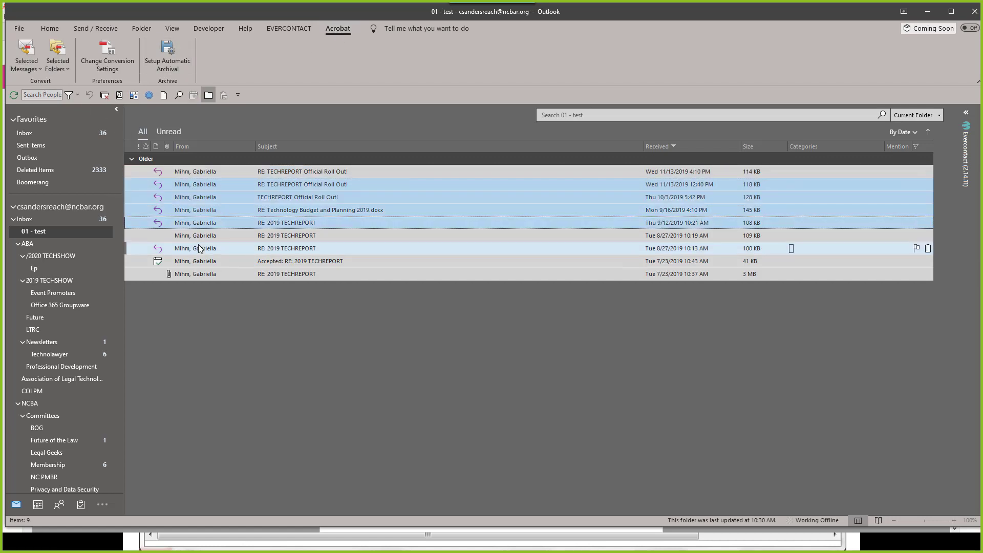
{"action": "left_click", "coordinate": [193, 249], "text": "shift"}
Step: Browse the Selected Messages and Selected Folders options, start Create New PDF, then cancel
{"action": "left_click", "coordinate": [20, 69]}
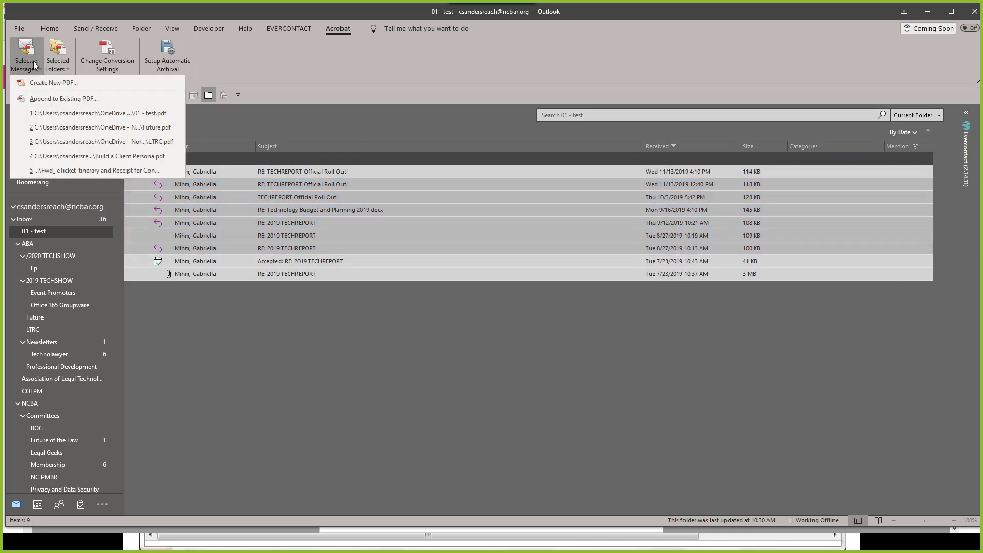
{"action": "left_click", "coordinate": [282, 64]}
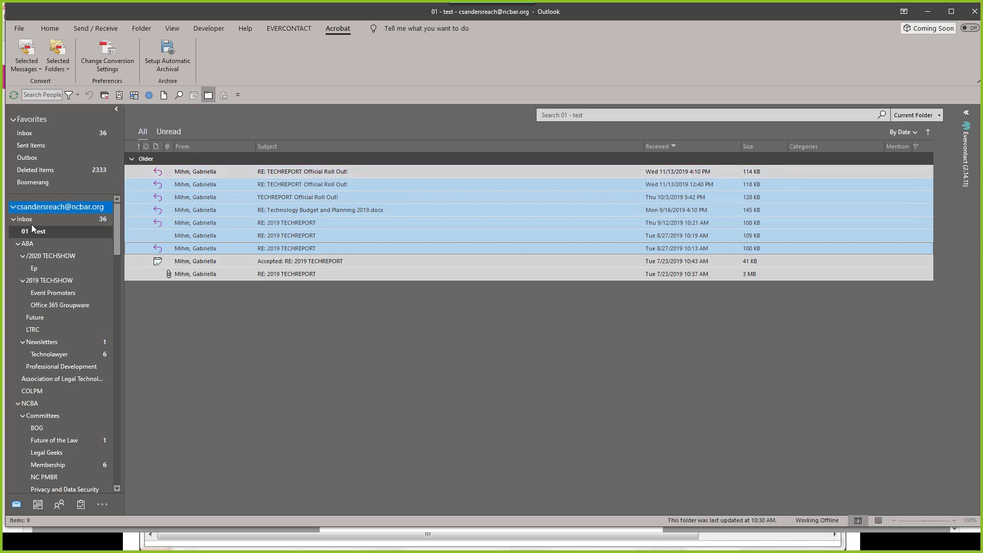
{"action": "left_click", "coordinate": [58, 68]}
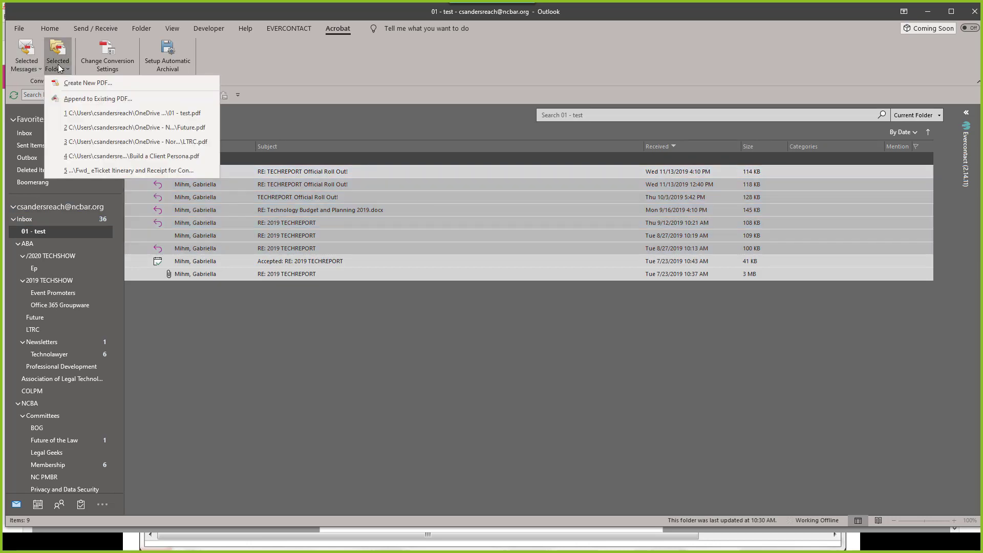
{"action": "left_click", "coordinate": [274, 253]}
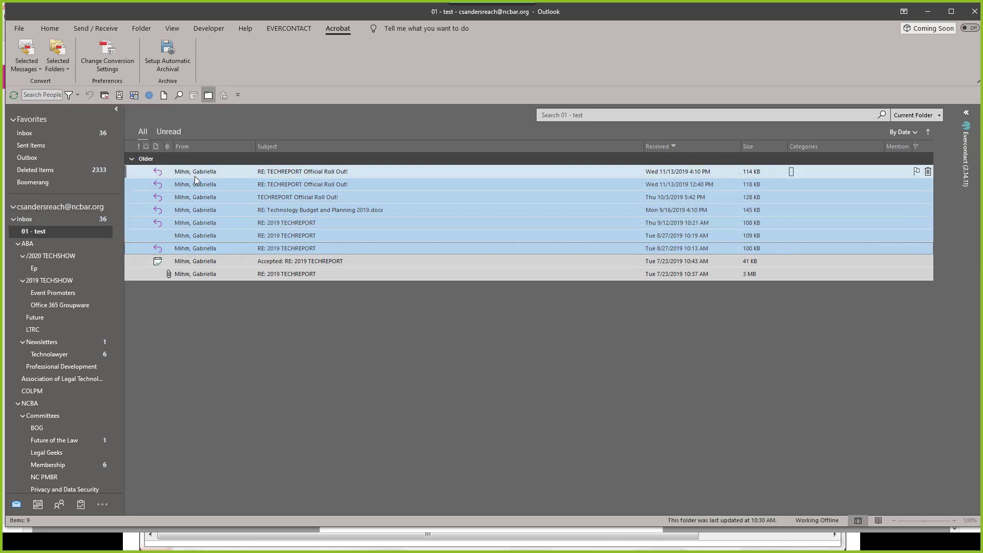
{"action": "left_click", "coordinate": [63, 72]}
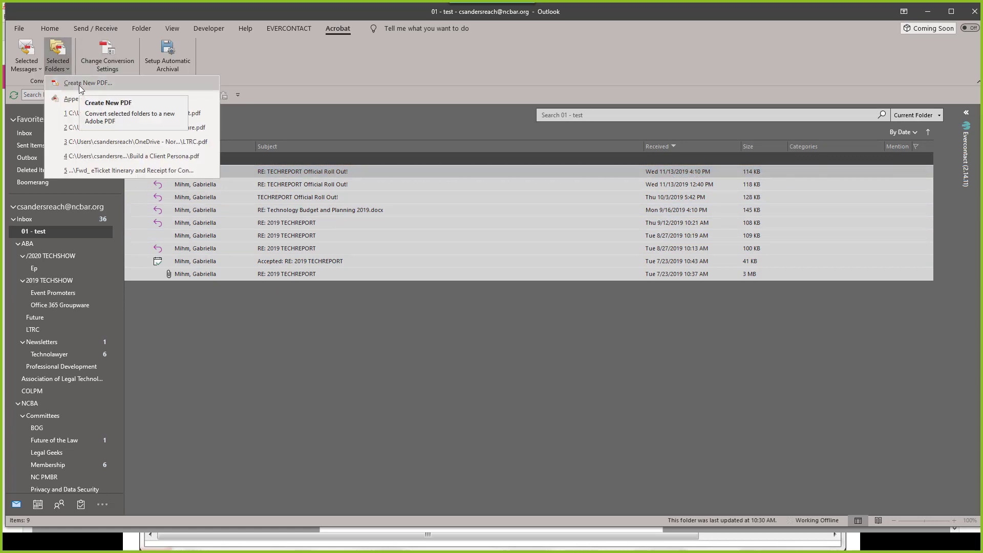
{"action": "left_click", "coordinate": [80, 82]}
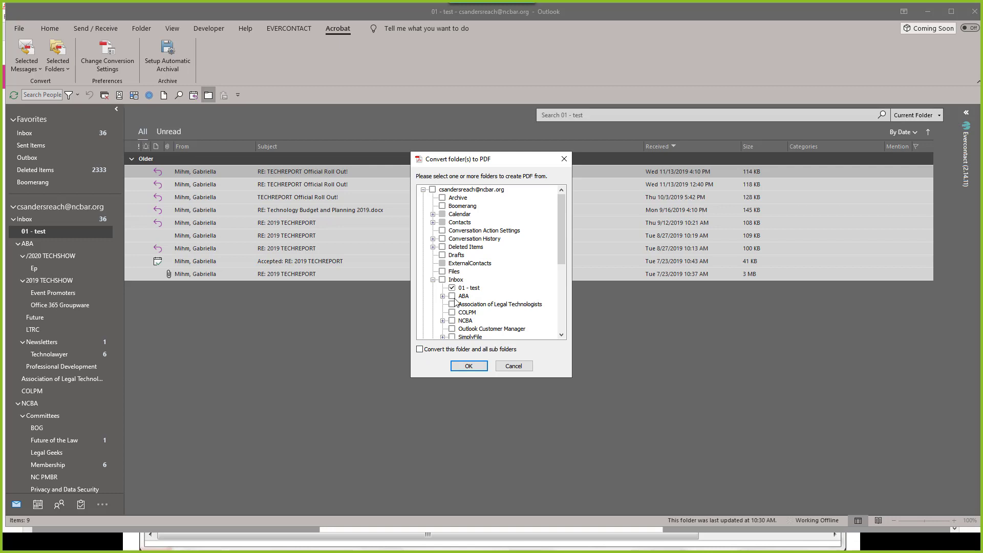
{"action": "left_click", "coordinate": [509, 367]}
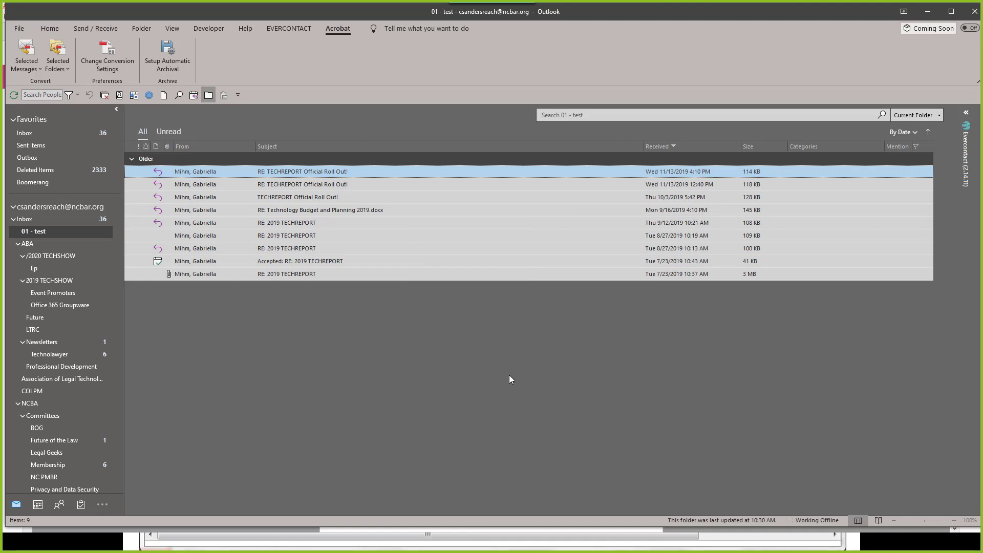
Step: Keep Output Adobe PDF Portfolio on in the conversion settings, then view the automatic archival settings
{"action": "left_click", "coordinate": [103, 57]}
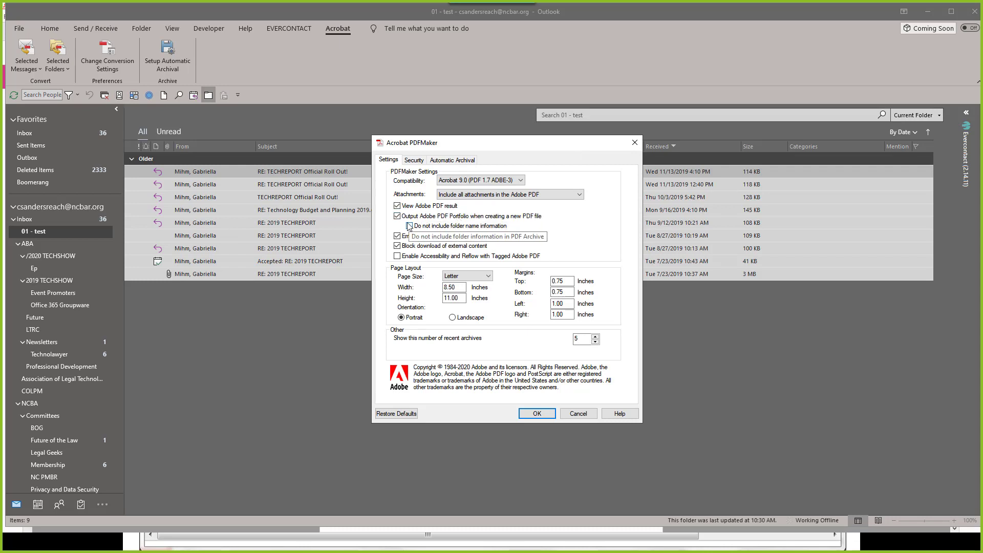
{"action": "left_click", "coordinate": [398, 216]}
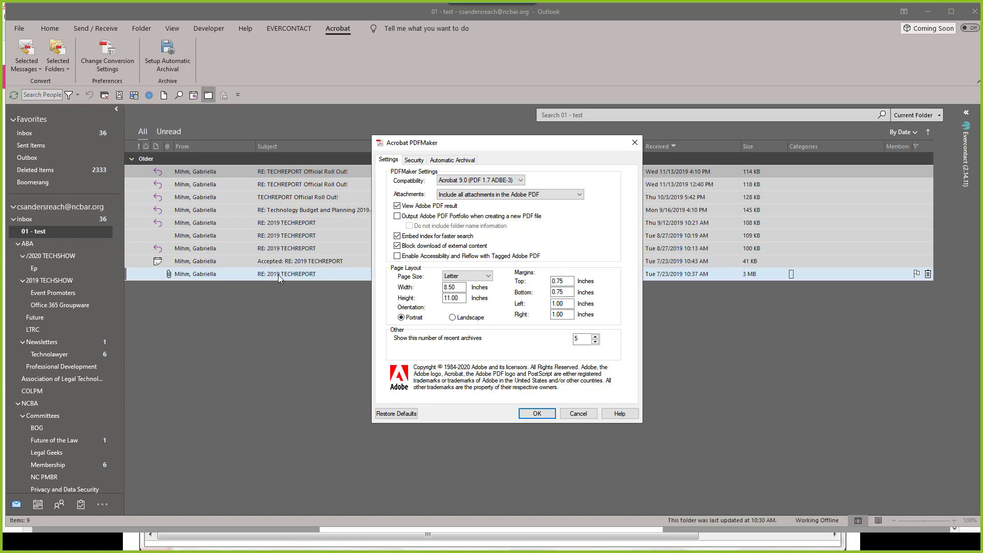
{"action": "left_click", "coordinate": [398, 217]}
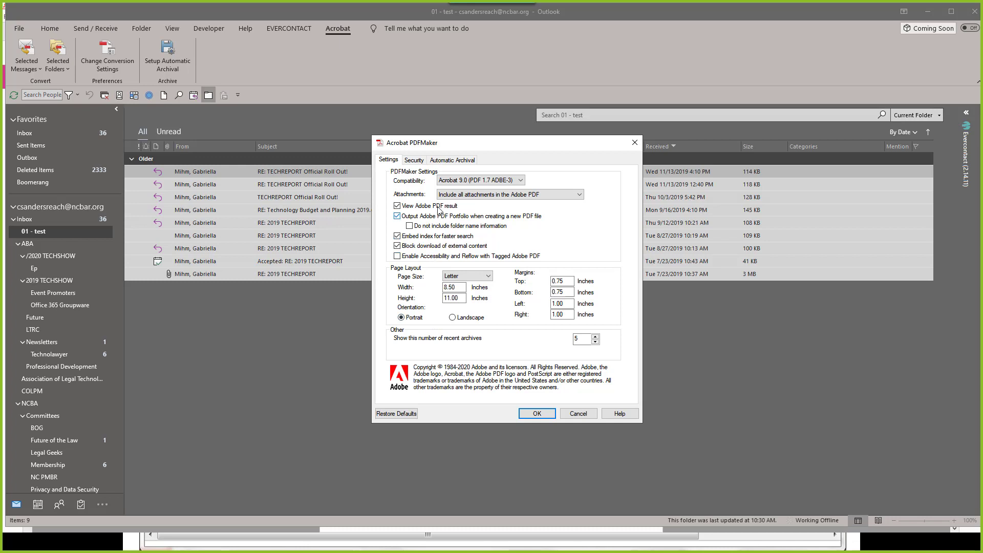
{"action": "left_click", "coordinate": [540, 415]}
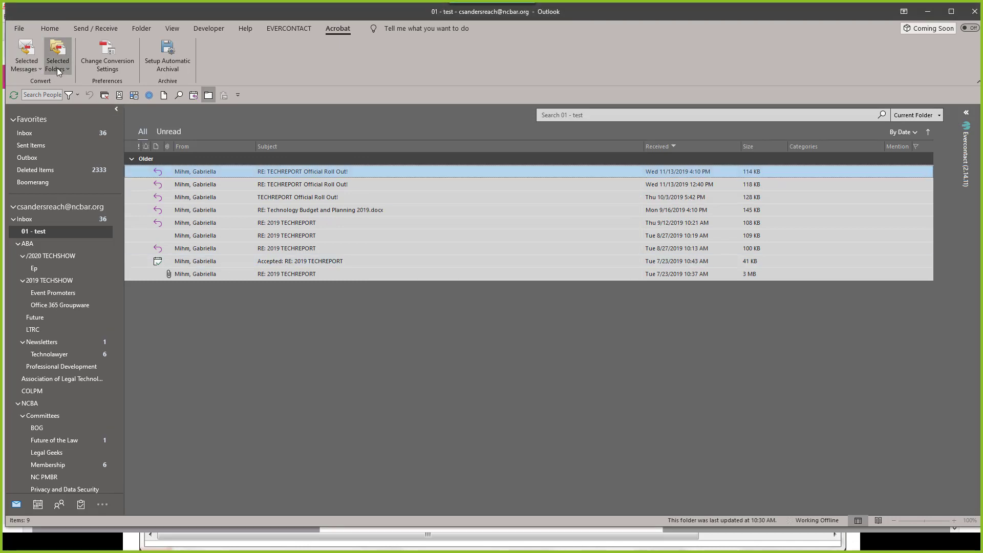
{"action": "left_click", "coordinate": [174, 61]}
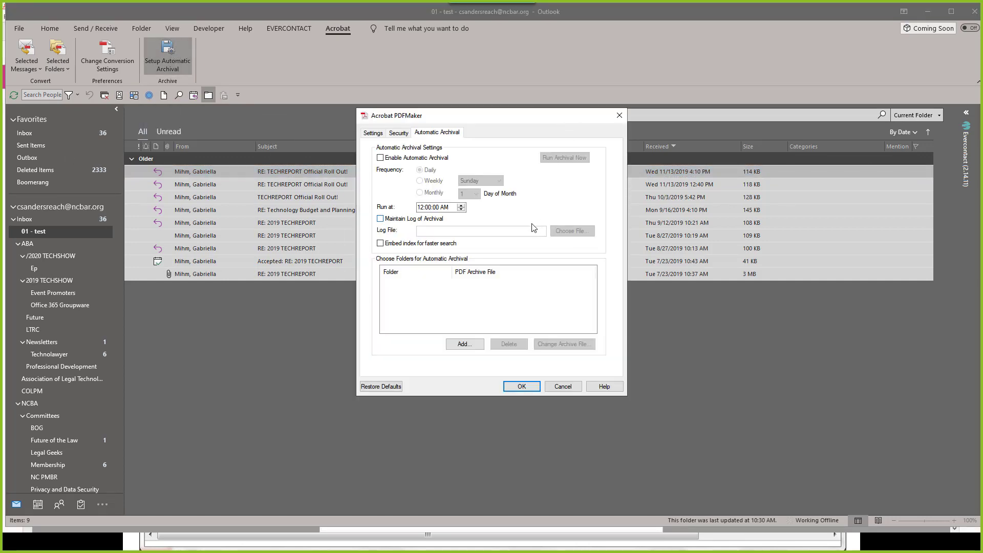
{"action": "left_click", "coordinate": [380, 157]}
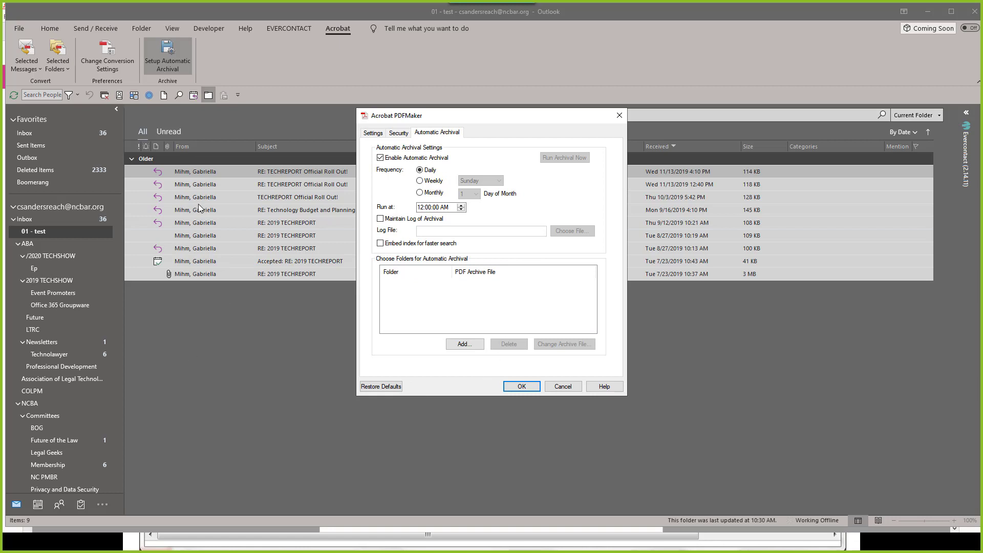
{"action": "left_click", "coordinate": [563, 386]}
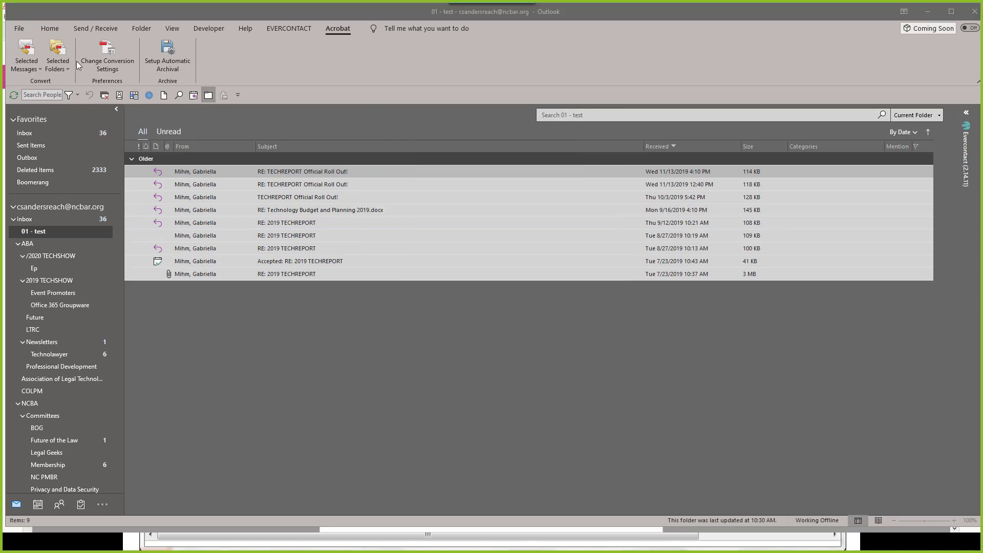
Step: Convert the 01 - test folder to 01 - test.pdf on the Desktop, replacing the existing file
{"action": "left_click", "coordinate": [67, 67]}
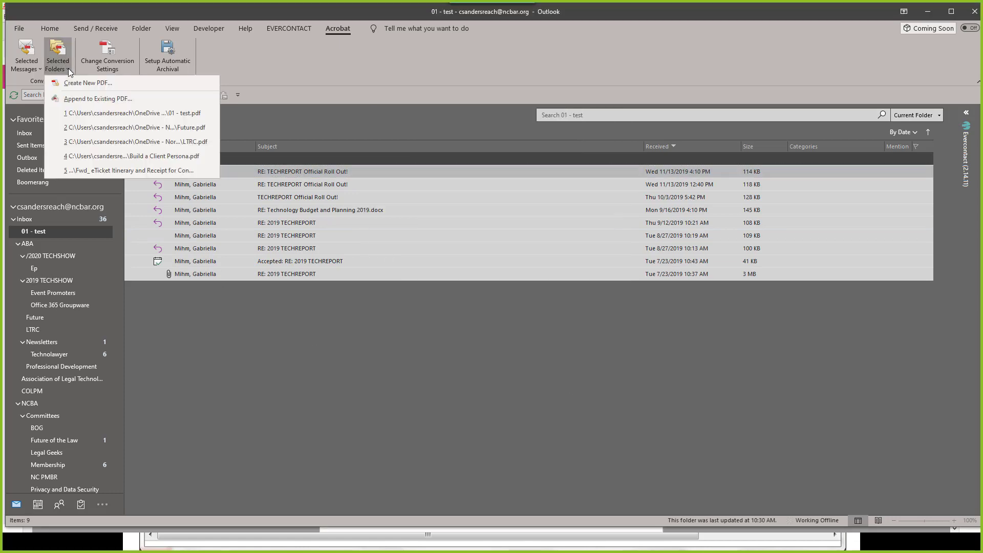
{"action": "left_click", "coordinate": [86, 83]}
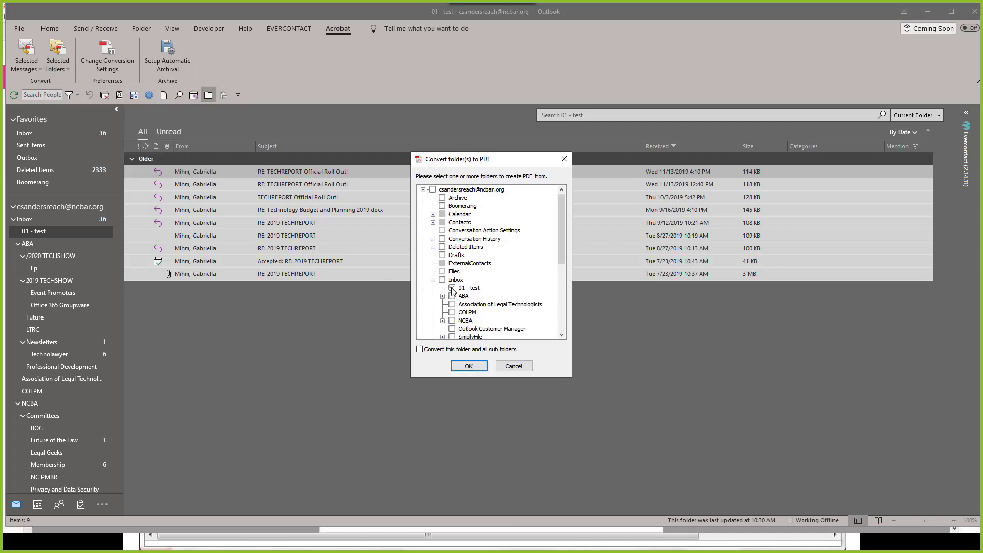
{"action": "left_click", "coordinate": [474, 366]}
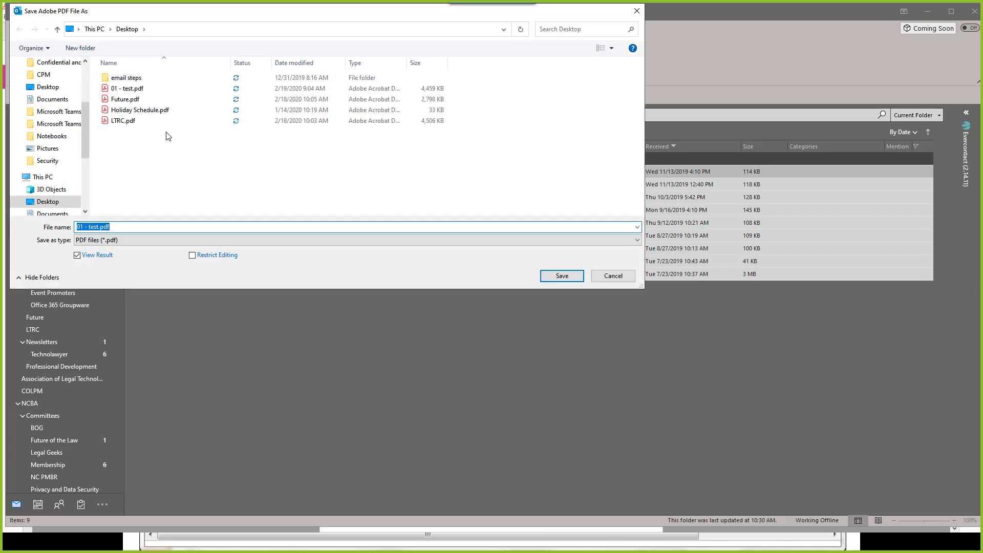
{"action": "left_click", "coordinate": [563, 276]}
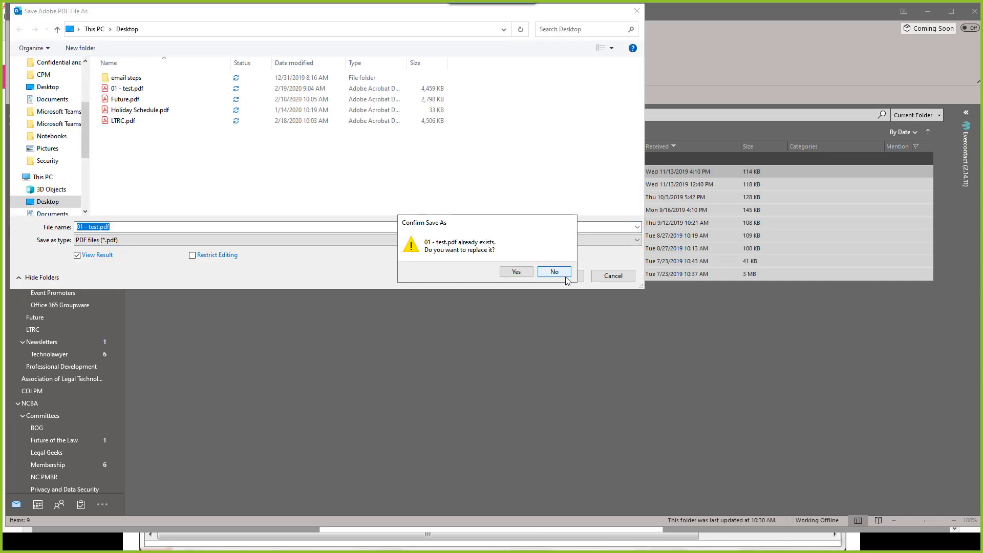
{"action": "left_click", "coordinate": [515, 272]}
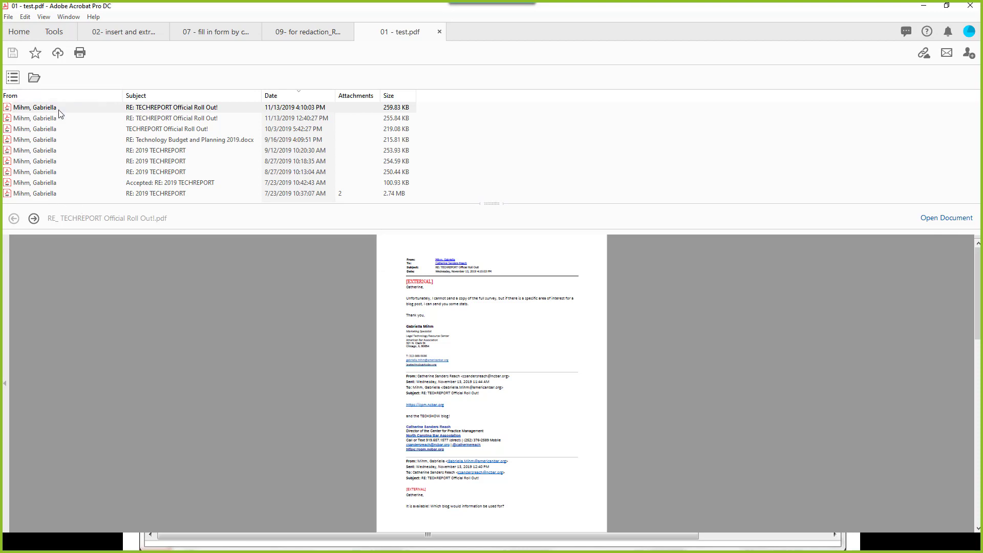
Step: Sort the portfolio by subject, date, then attachments, and preview the 12:40:27 PM roll-out reply
{"action": "left_click", "coordinate": [211, 96]}
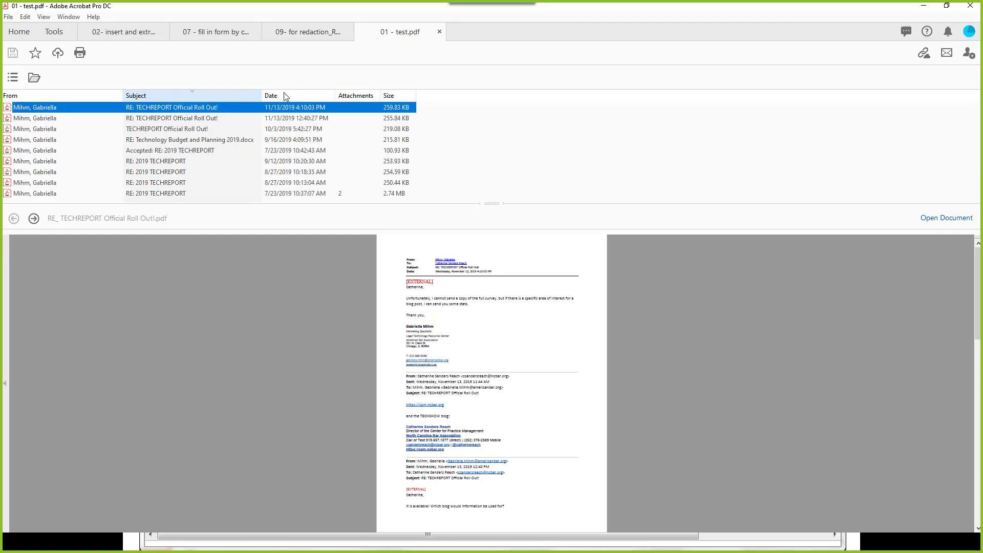
{"action": "left_click", "coordinate": [300, 97]}
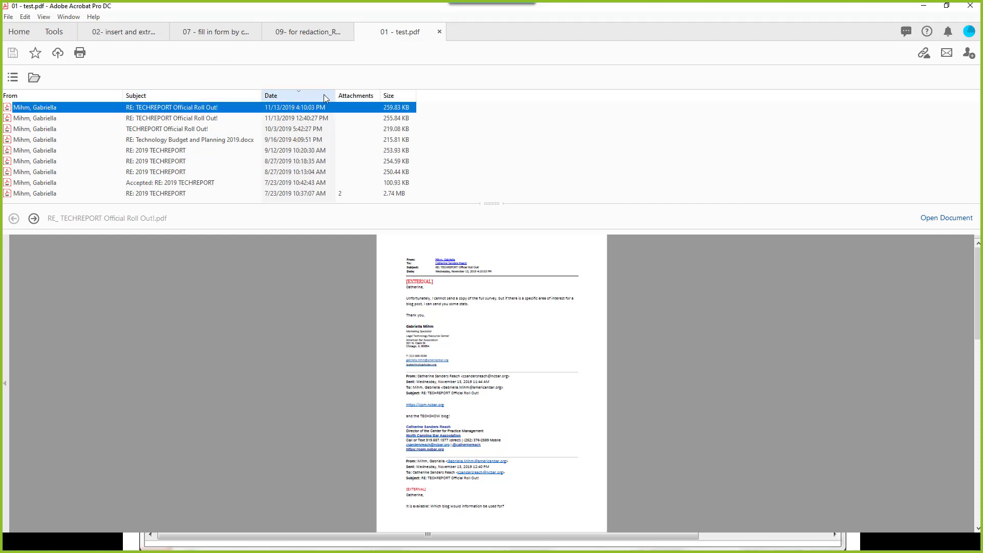
{"action": "left_click", "coordinate": [355, 98]}
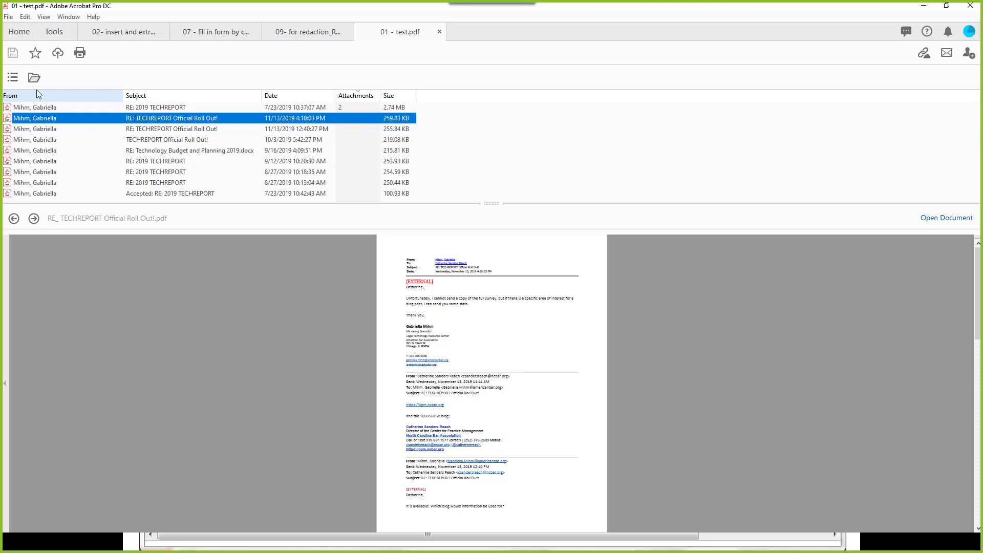
{"action": "left_click", "coordinate": [34, 218]}
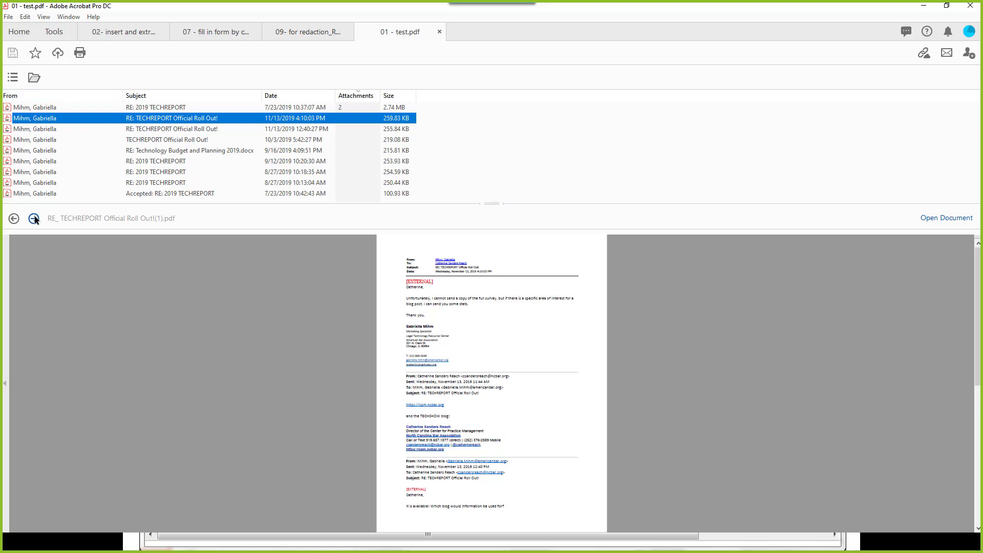
{"action": "left_click", "coordinate": [15, 219]}
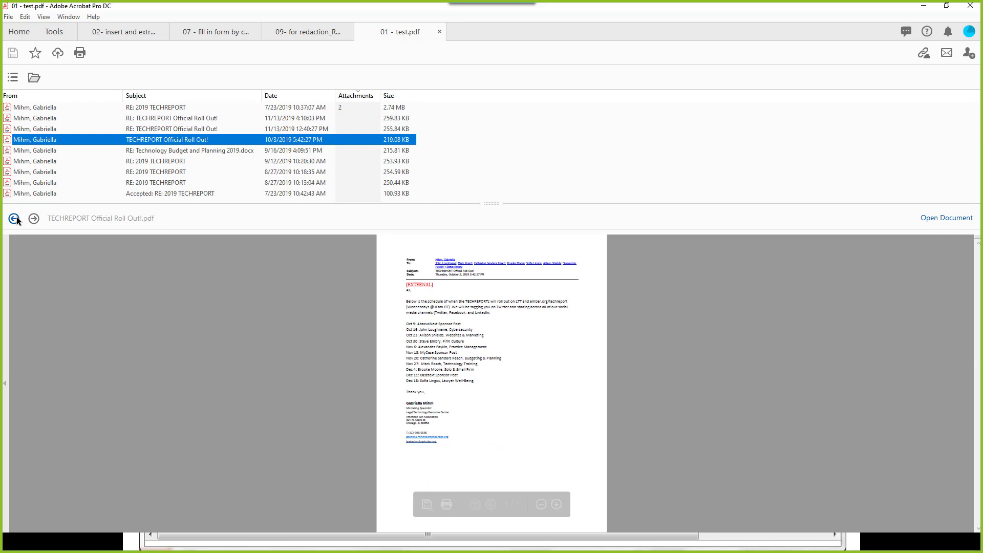
{"action": "left_click", "coordinate": [15, 218]}
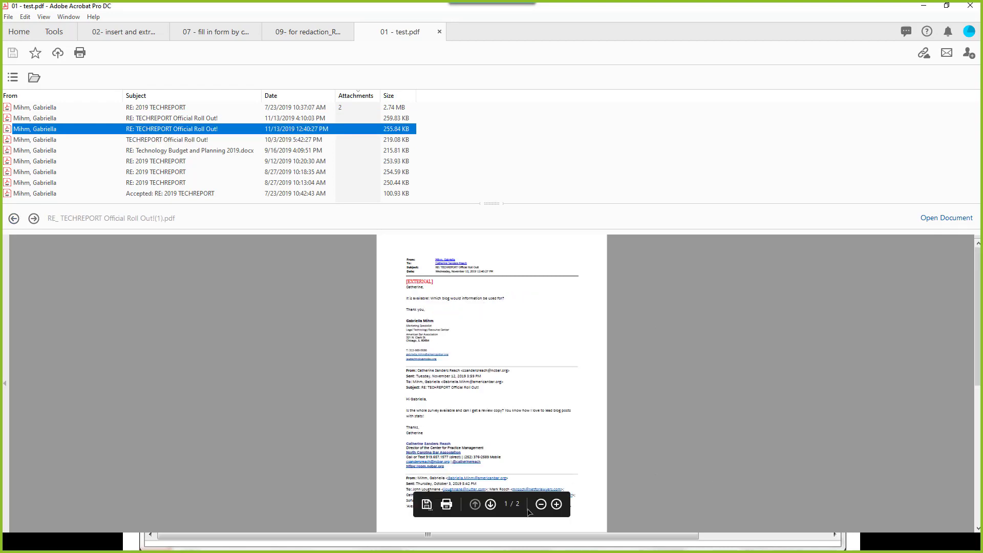
Step: Enlarge the roll-out reply, then preview and zoom into the RE: 2019 TECHREPORT message
{"action": "left_click", "coordinate": [557, 504]}
{"action": "left_click", "coordinate": [557, 504]}
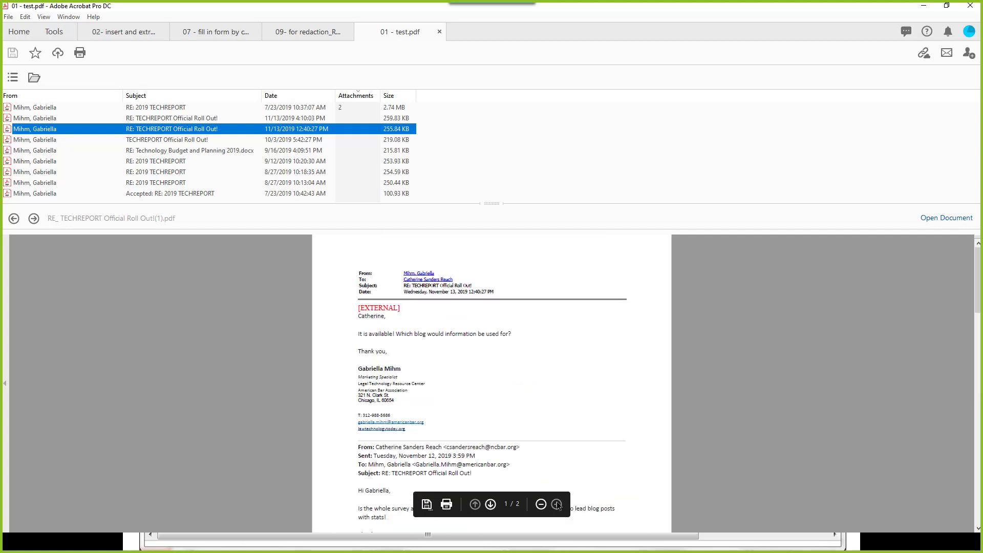
{"action": "left_click", "coordinate": [557, 504]}
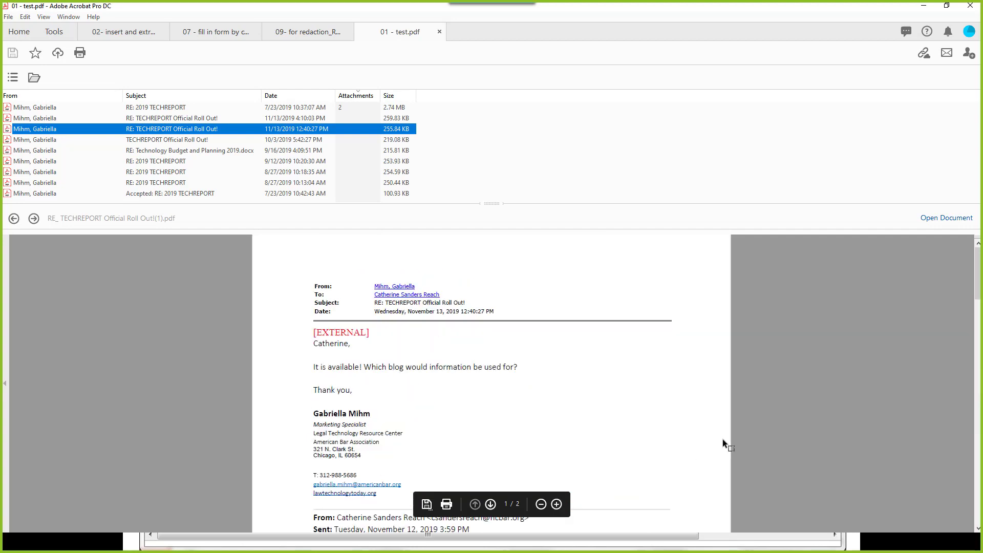
{"action": "left_click", "coordinate": [330, 109]}
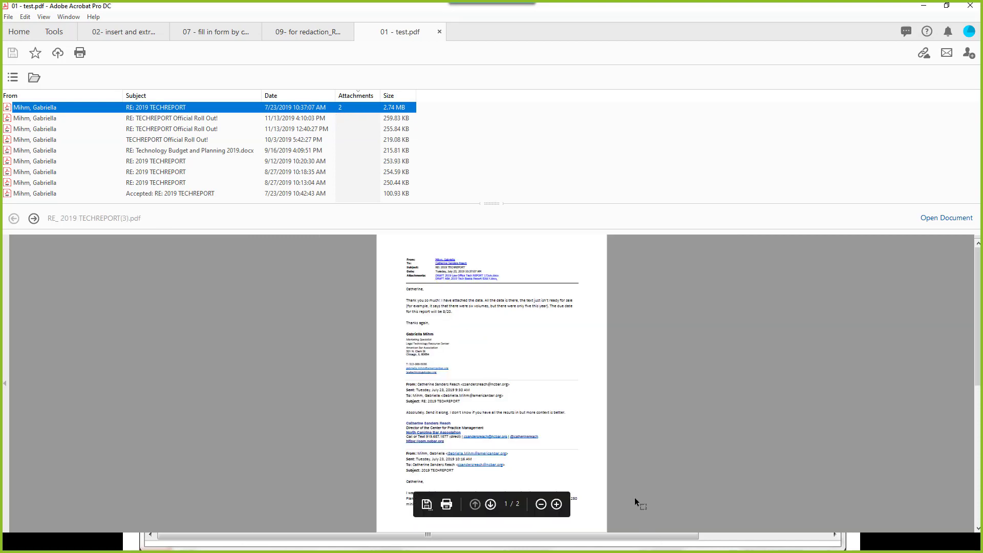
{"action": "left_click", "coordinate": [556, 504]}
{"action": "left_click", "coordinate": [556, 504]}
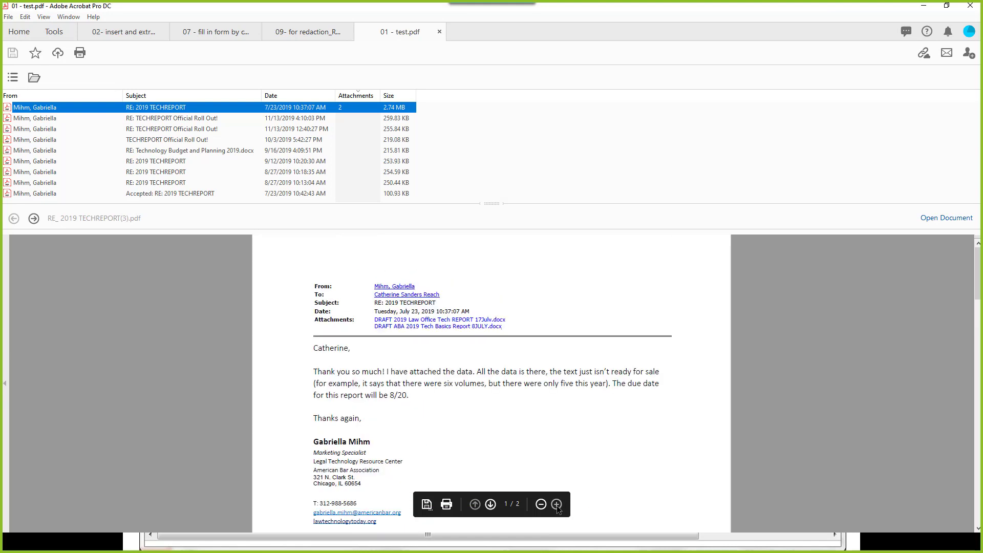
Step: Open the Tech Basics Report .docx attachment in Word, close it, then close 01 - test.pdf
{"action": "left_click", "coordinate": [413, 325]}
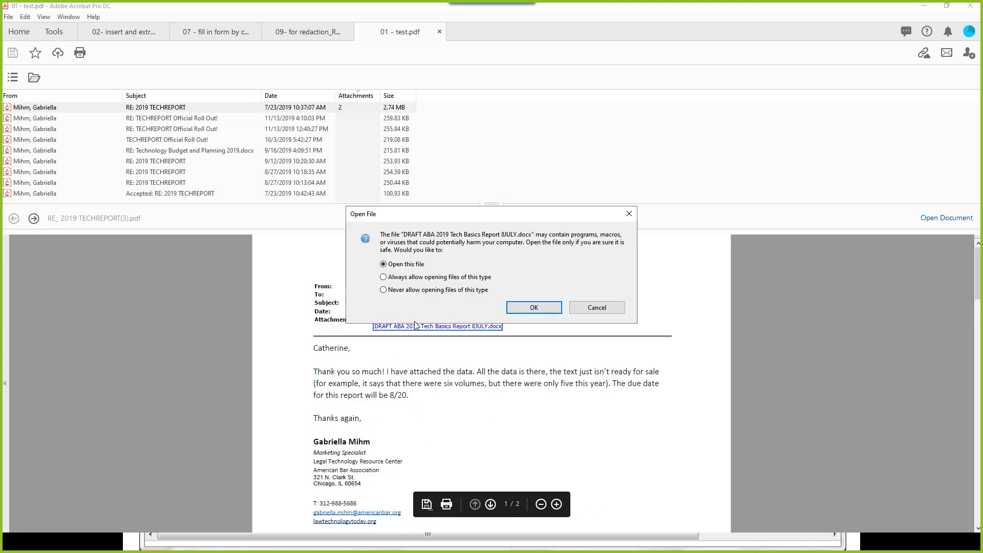
{"action": "left_click", "coordinate": [530, 307]}
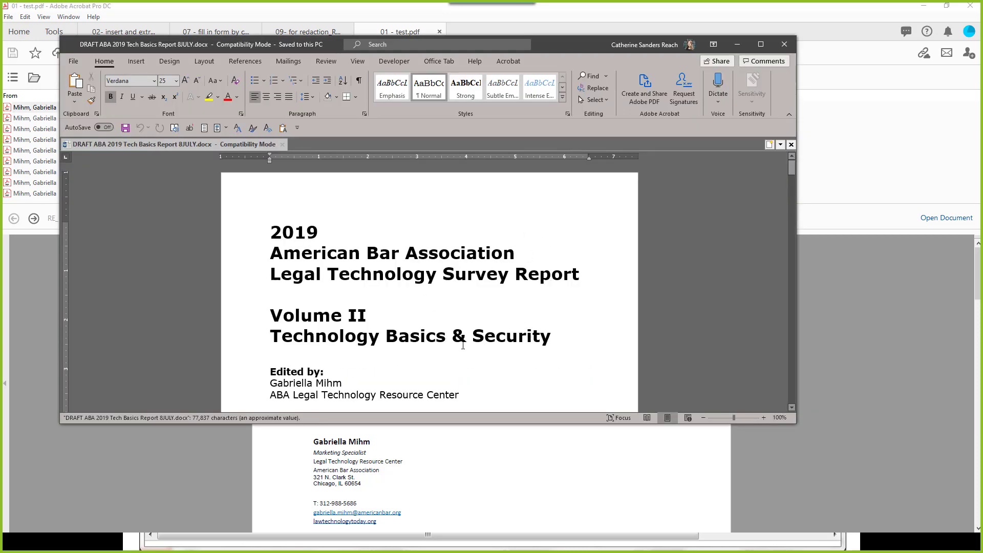
{"action": "left_click", "coordinate": [787, 45]}
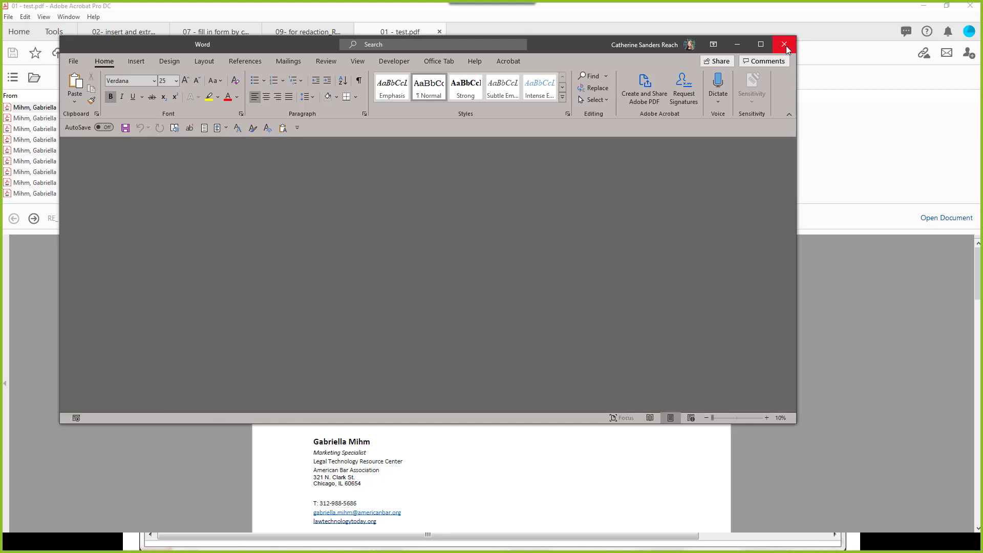
{"action": "left_click", "coordinate": [785, 45]}
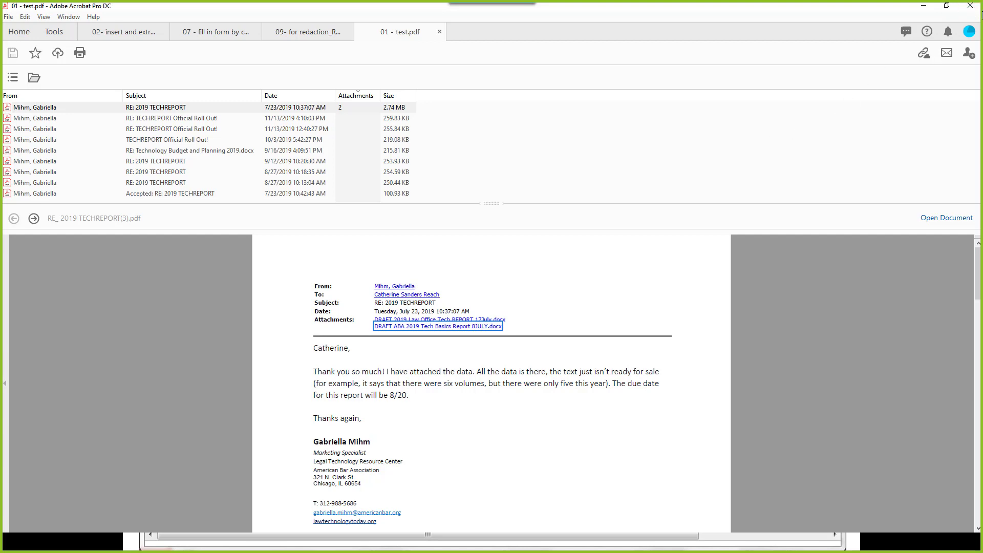
{"action": "left_click", "coordinate": [440, 32]}
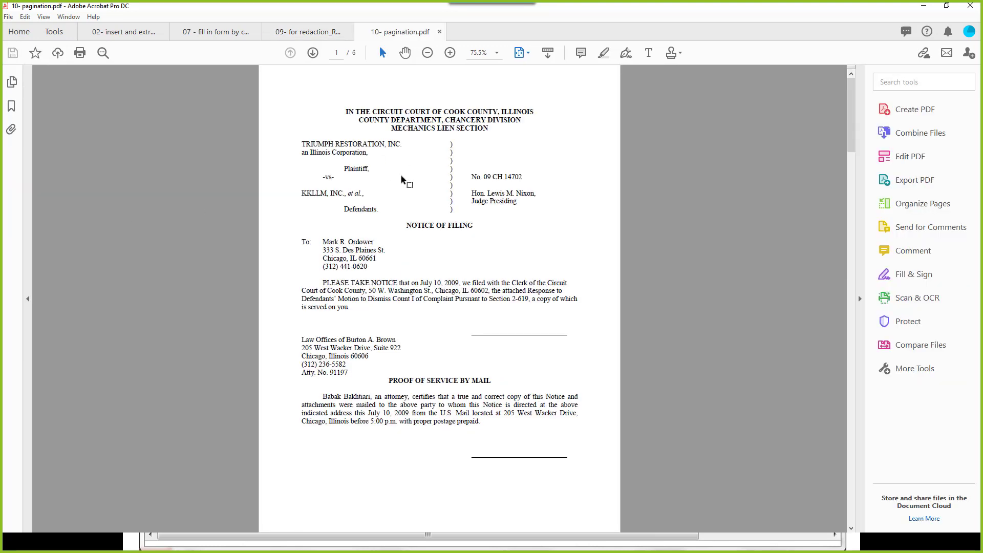
Step: Find Header & Footer through the tool search 'he' and choose Add for 10- pagination.pdf
{"action": "scroll", "coordinate": [508, 433], "scroll_direction": "down", "scroll_amount": 10}
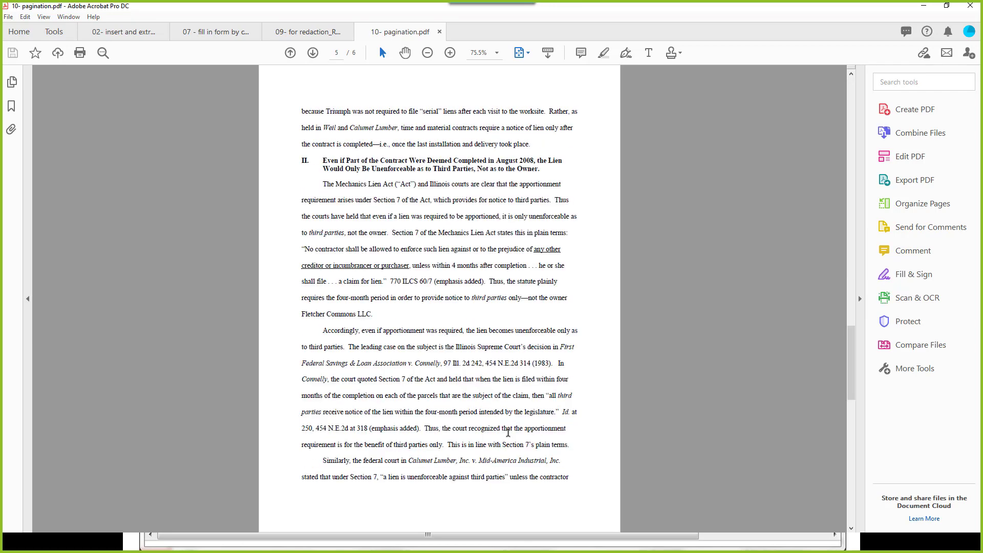
{"action": "scroll", "coordinate": [508, 433], "scroll_direction": "up", "scroll_amount": 10}
{"action": "scroll", "coordinate": [508, 432], "scroll_direction": "down", "scroll_amount": 5}
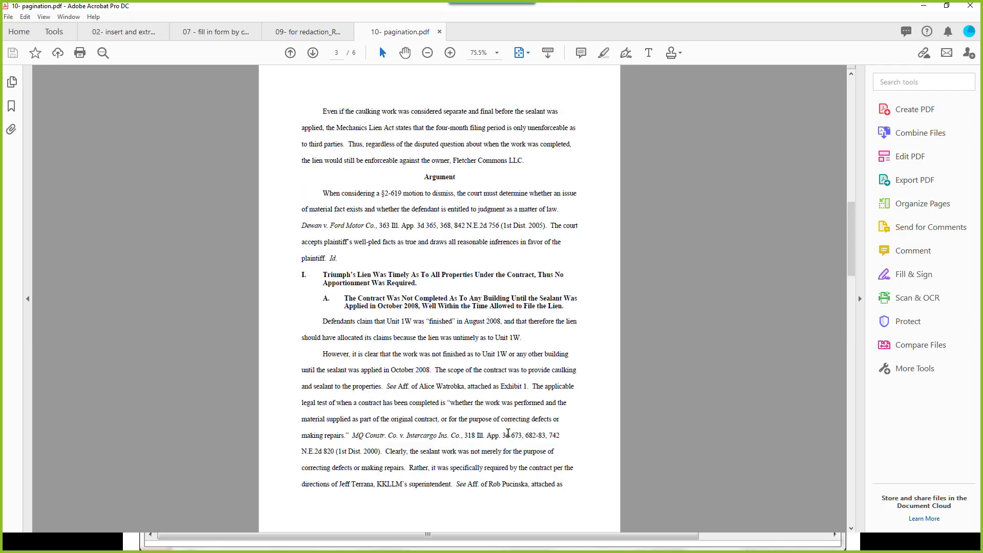
{"action": "scroll", "coordinate": [508, 433], "scroll_direction": "up", "scroll_amount": 5}
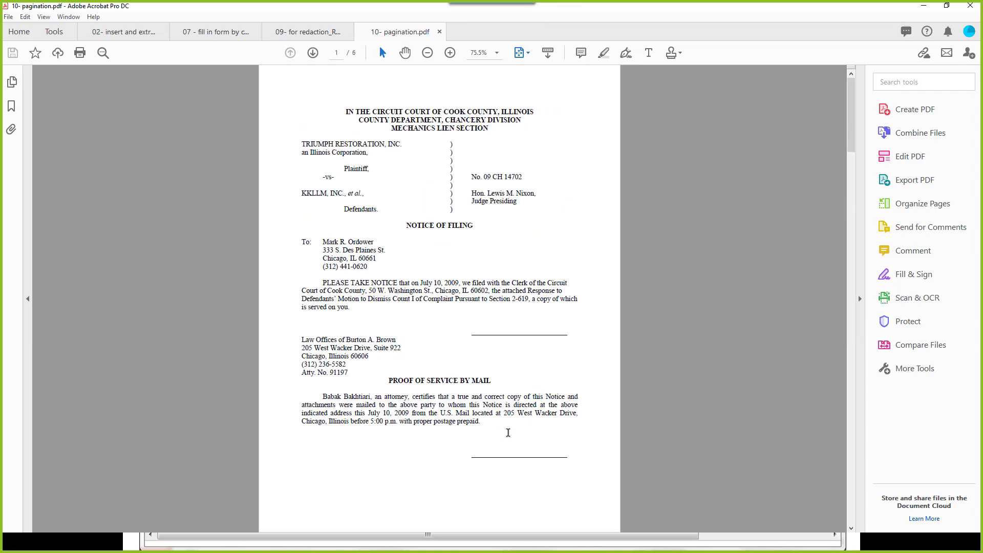
{"action": "left_click", "coordinate": [888, 83]}
{"action": "type", "text": "he"}
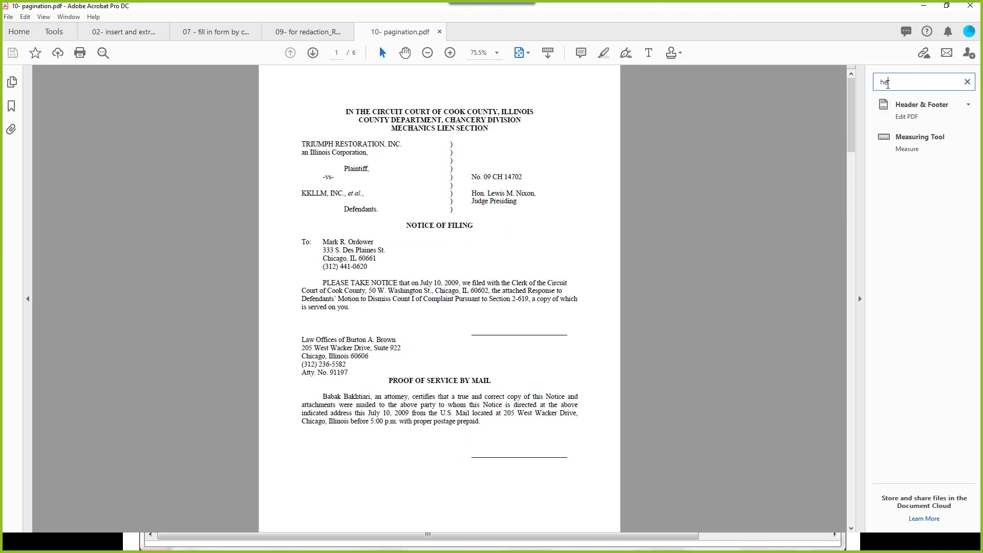
{"action": "left_click", "coordinate": [916, 110]}
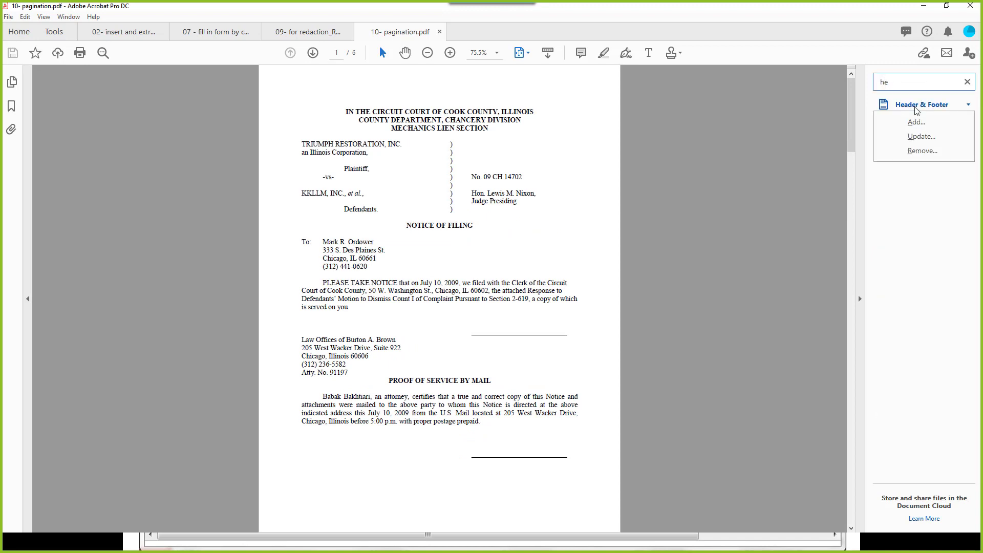
{"action": "left_click", "coordinate": [915, 122]}
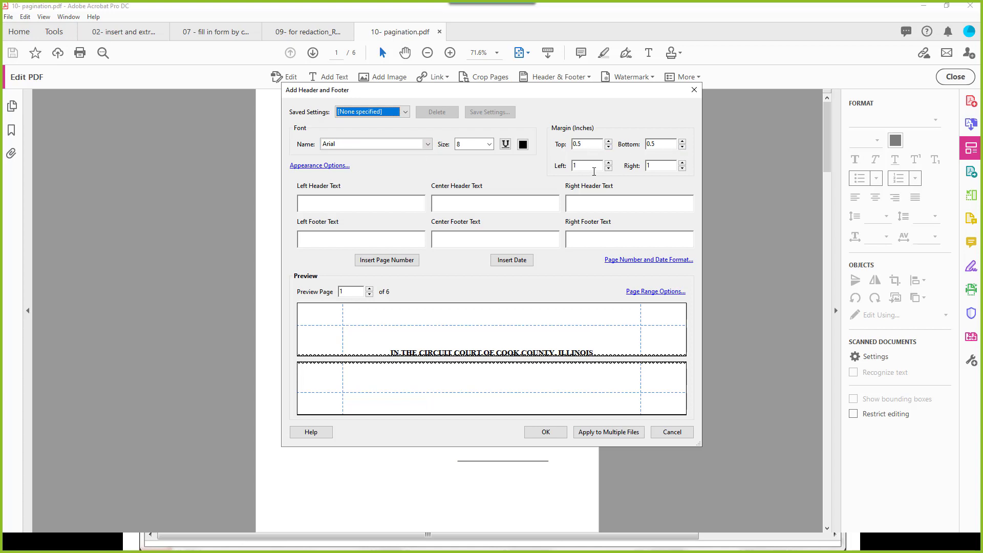
Step: In Appearance Options, enable shrinking the document to avoid overwriting and keeping position constant across page sizes
{"action": "left_click", "coordinate": [339, 170]}
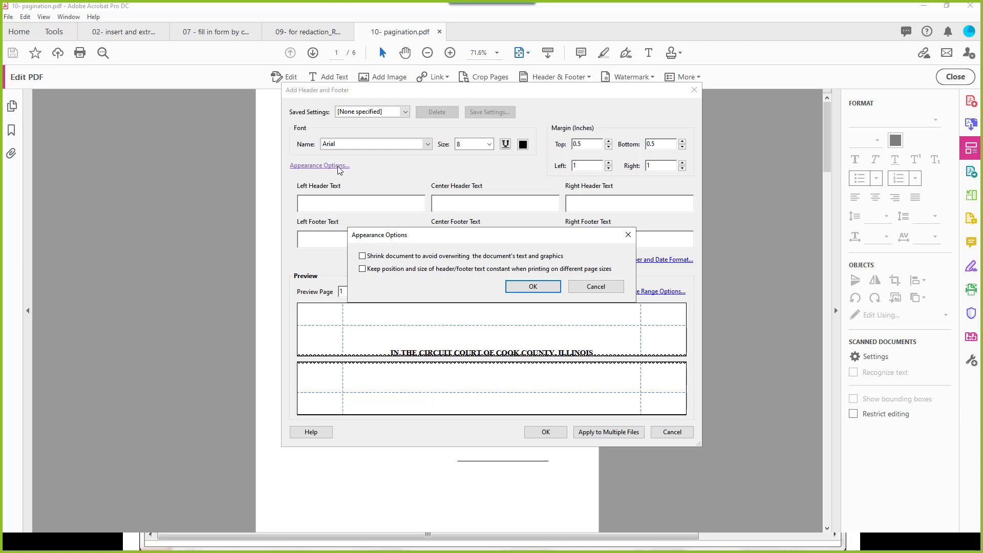
{"action": "left_click", "coordinate": [363, 256]}
{"action": "left_click", "coordinate": [363, 270]}
{"action": "left_click", "coordinate": [537, 289]}
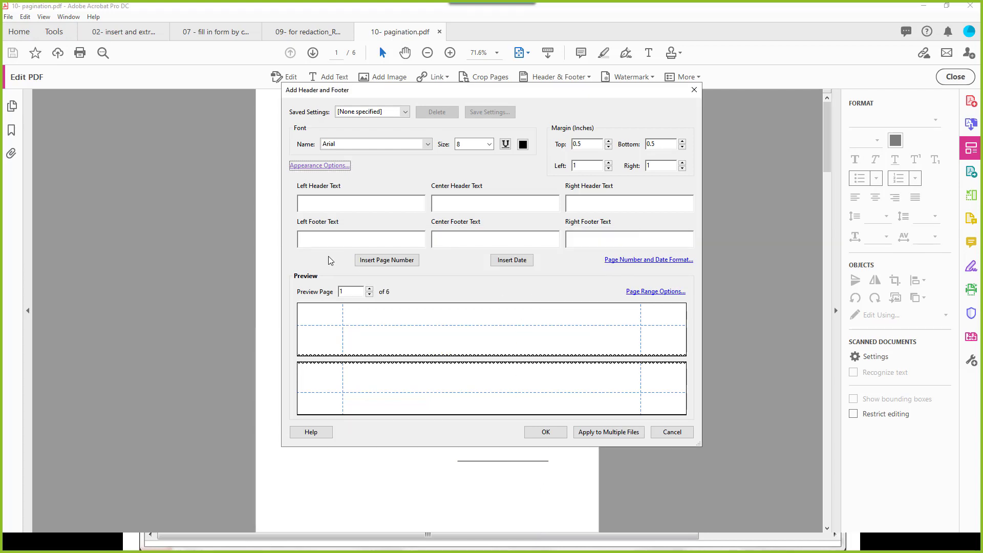
{"action": "left_click", "coordinate": [623, 239]}
Step: Add 'Page 1 of n' numbering to the right footer and the date to the left footer, then apply
{"action": "left_click", "coordinate": [636, 261]}
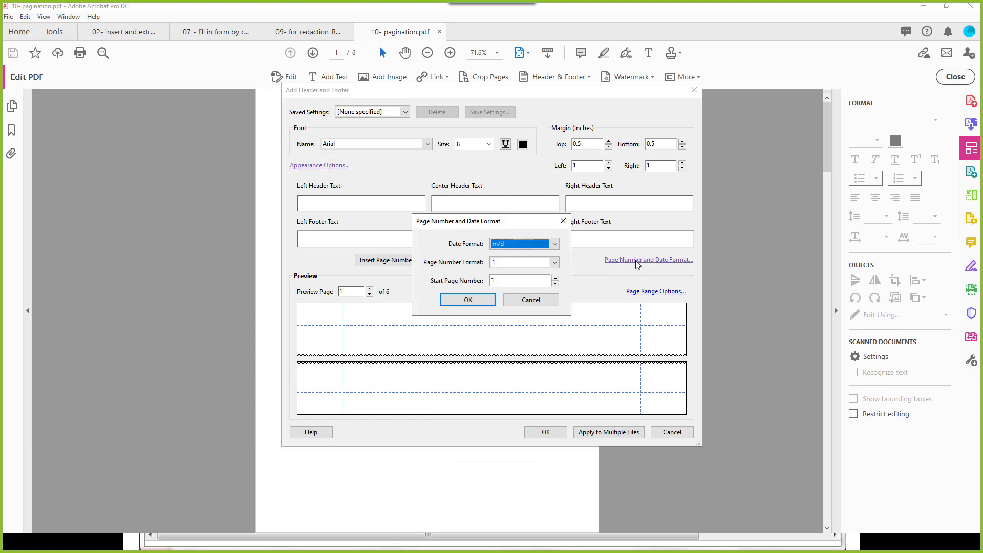
{"action": "left_click", "coordinate": [554, 264]}
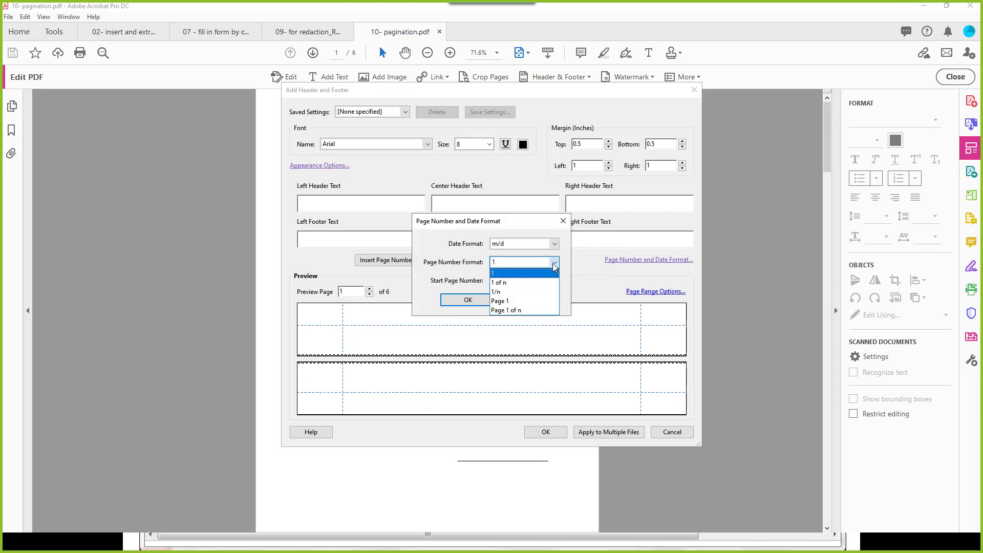
{"action": "left_click", "coordinate": [507, 310]}
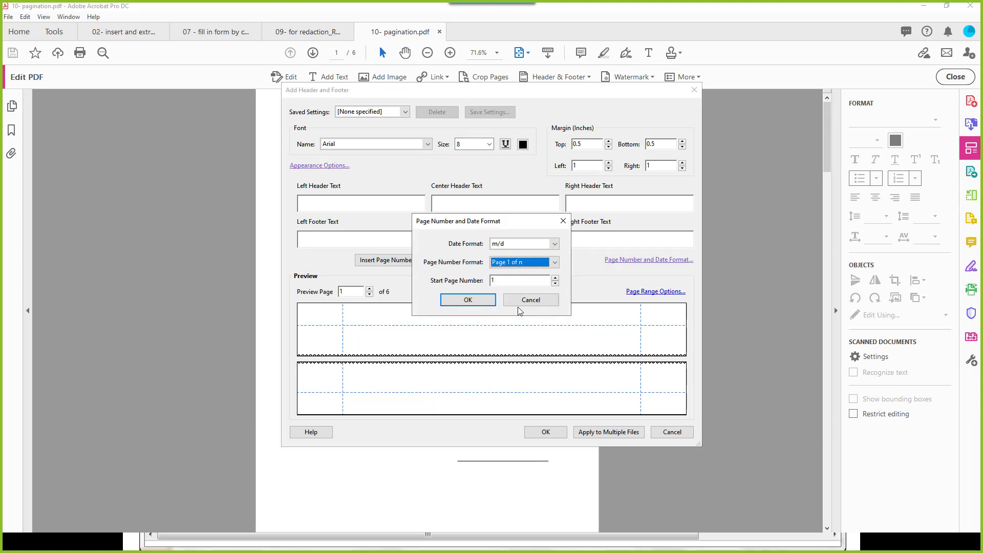
{"action": "left_click", "coordinate": [470, 300]}
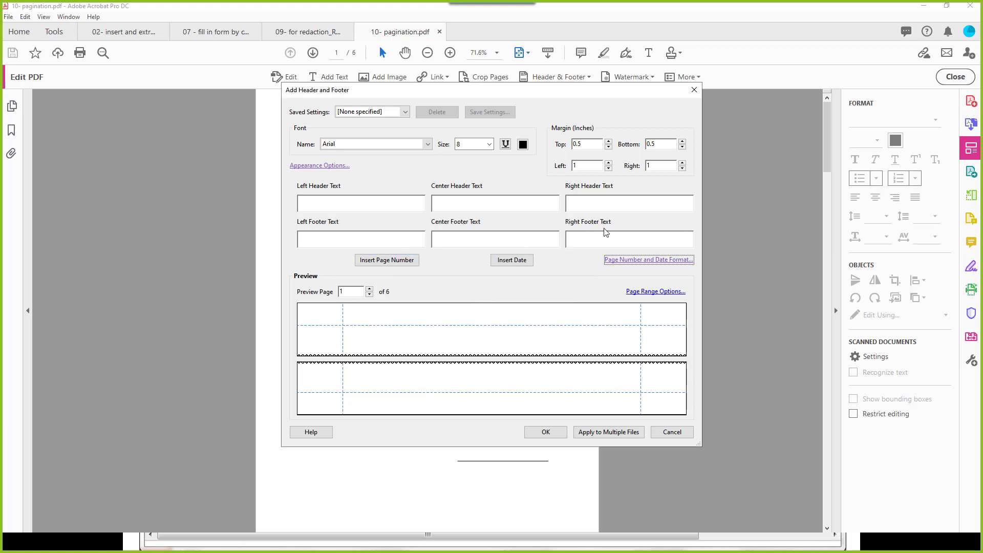
{"action": "left_click", "coordinate": [399, 267]}
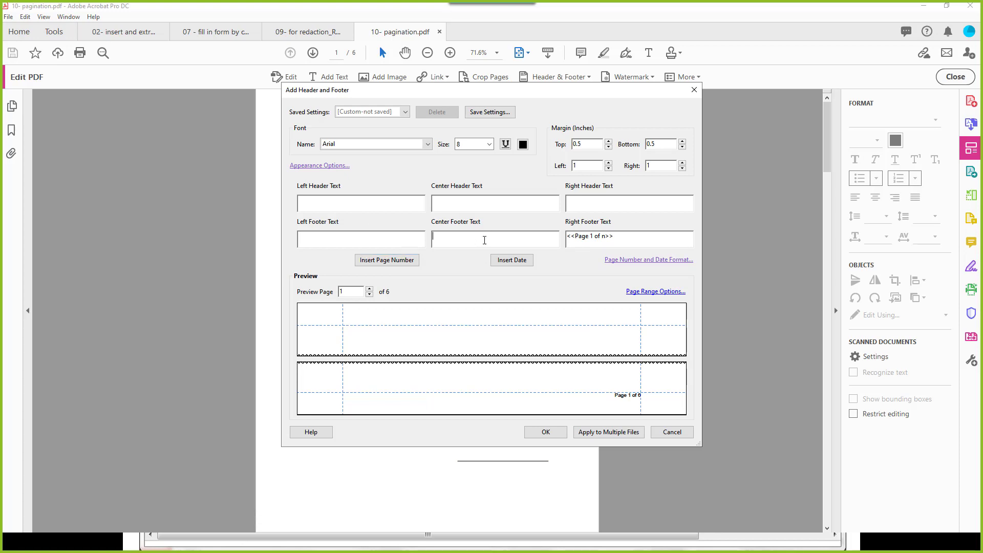
{"action": "left_click", "coordinate": [327, 236]}
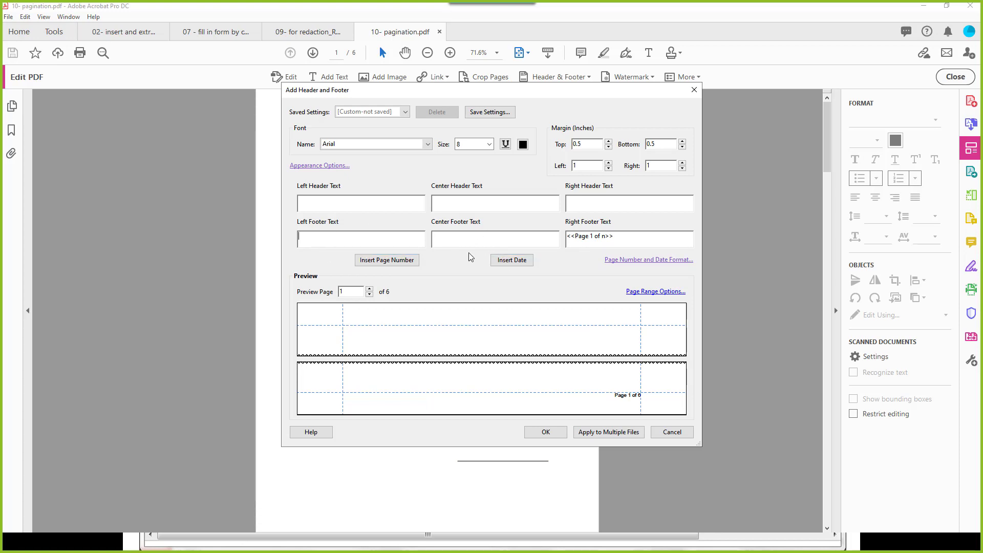
{"action": "left_click", "coordinate": [511, 259]}
{"action": "left_click", "coordinate": [546, 432]}
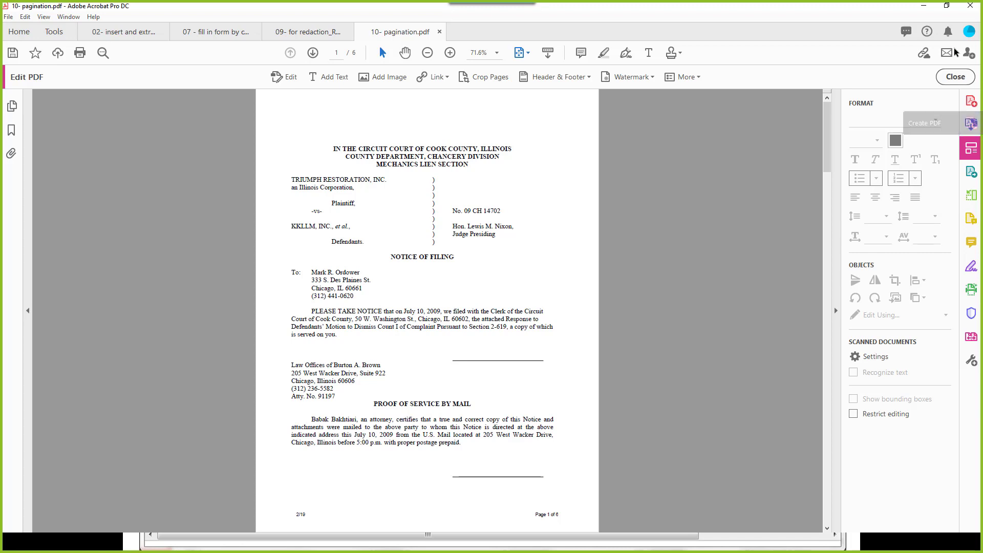
{"action": "left_click", "coordinate": [955, 76]}
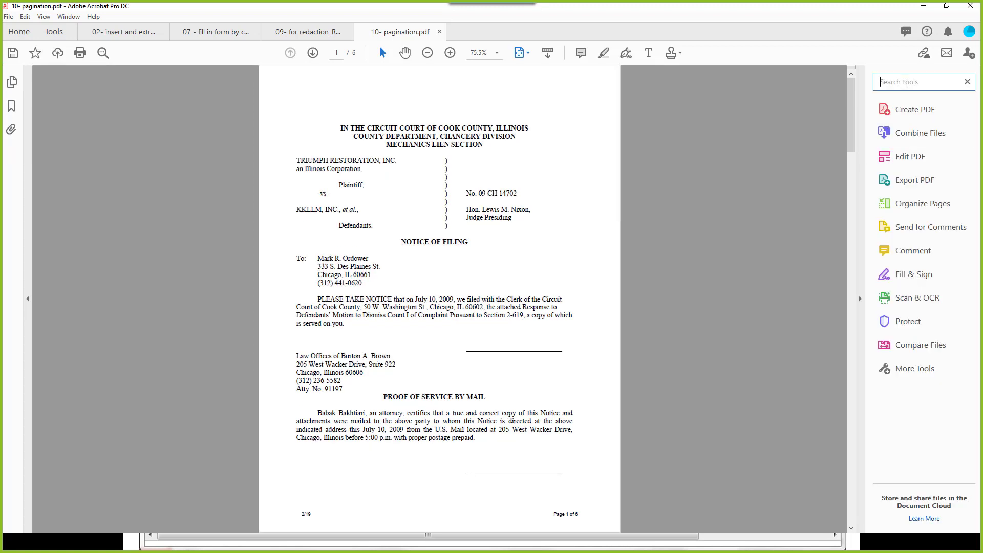
Step: Start Bates Numbering > Add and add the Combine to a Single PDF file to the list
{"action": "left_click", "coordinate": [906, 83]}
{"action": "type", "text": "bates"}
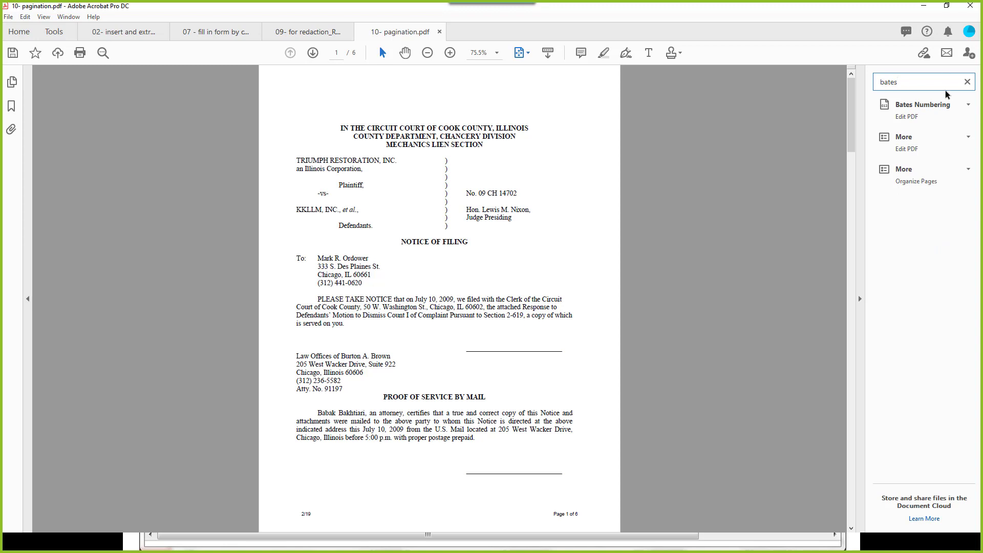
{"action": "left_click", "coordinate": [940, 107]}
{"action": "left_click", "coordinate": [916, 123]}
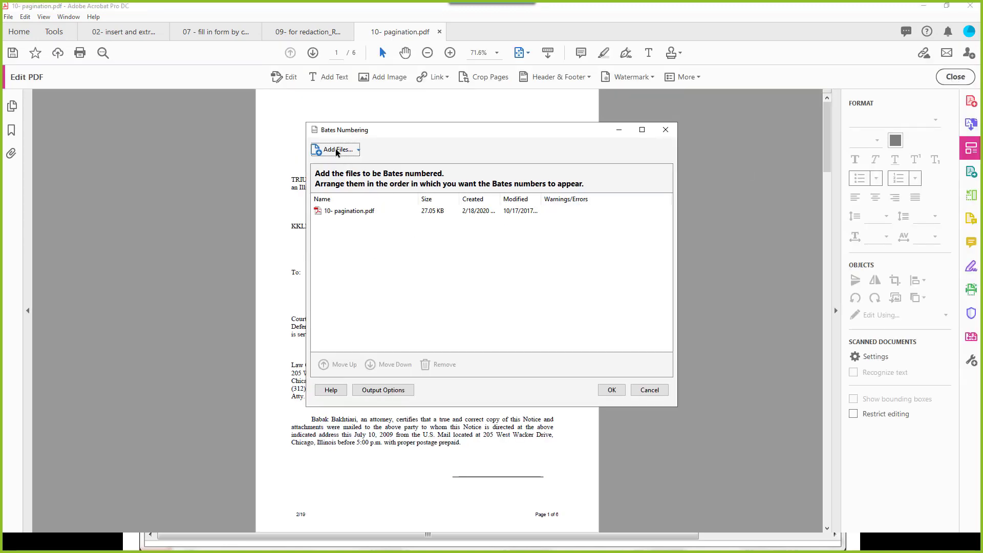
{"action": "left_click", "coordinate": [336, 152]}
{"action": "left_click", "coordinate": [354, 167]}
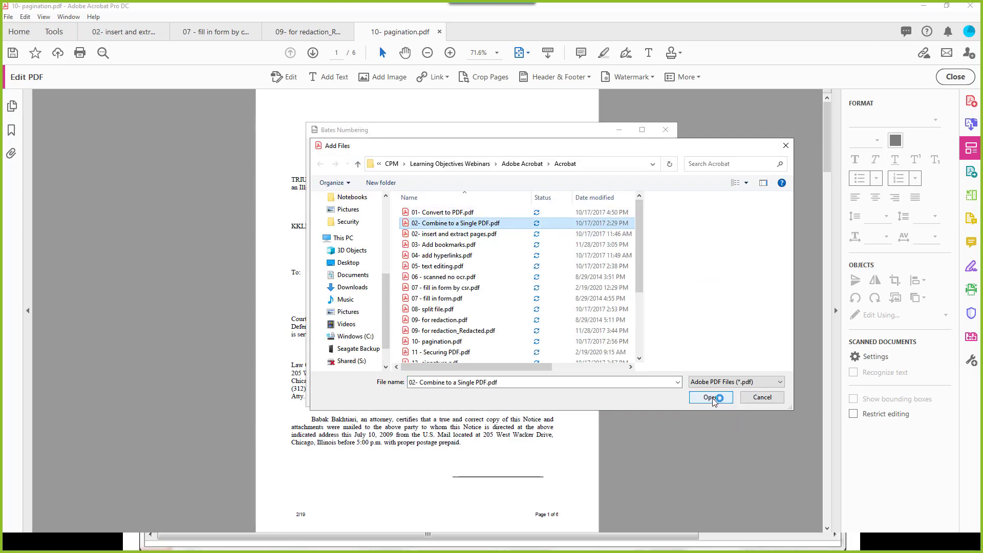
{"action": "left_click", "coordinate": [710, 397]}
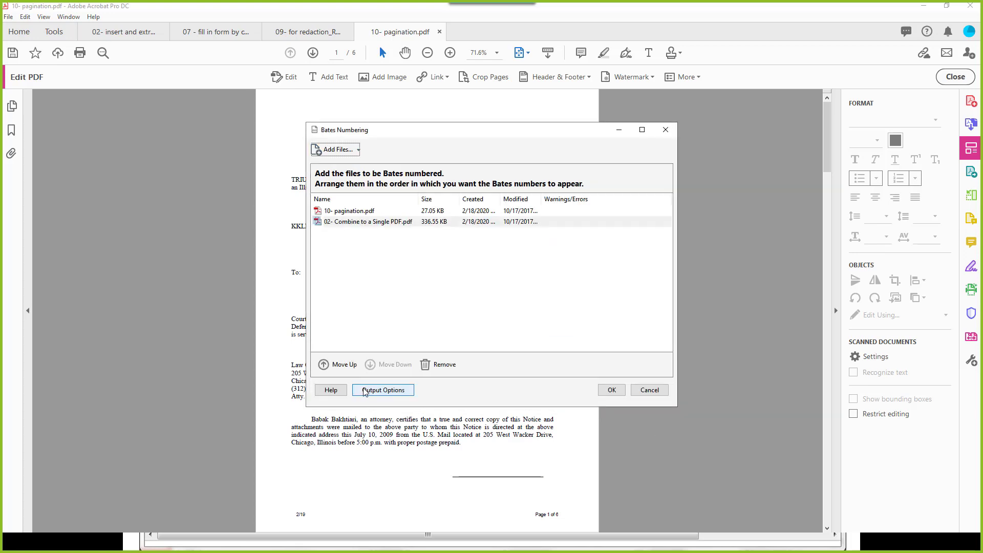
Step: Prefix the output file names with 'filing12345' and confirm the two files for numbering
{"action": "left_click", "coordinate": [364, 390]}
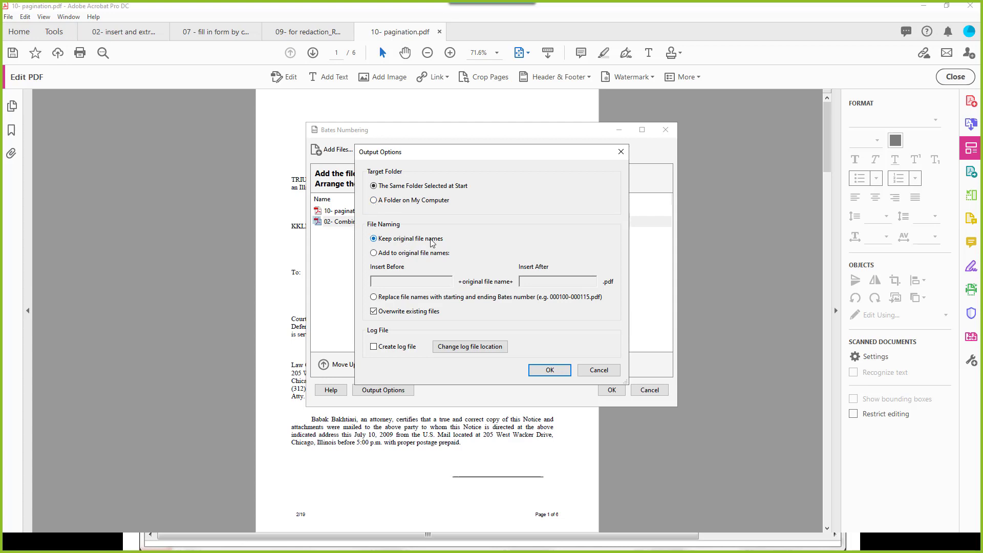
{"action": "left_click", "coordinate": [374, 253]}
{"action": "left_click", "coordinate": [387, 283]}
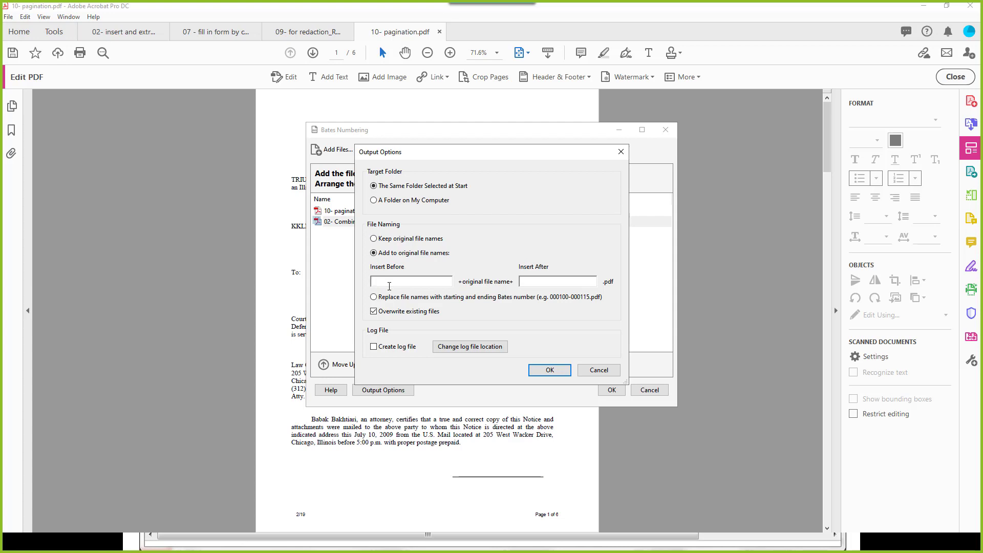
{"action": "type", "text": "filing12345"}
{"action": "left_click", "coordinate": [527, 368]}
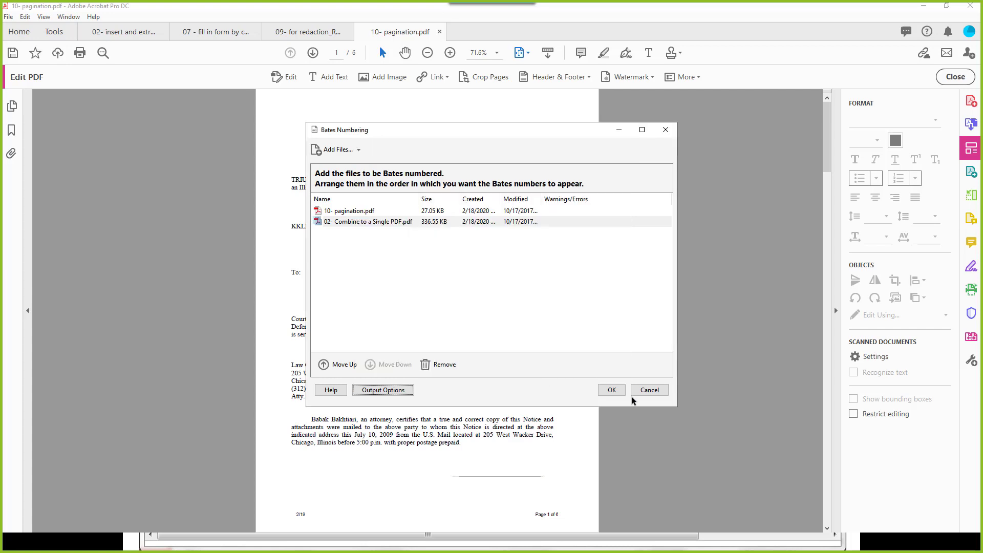
{"action": "left_click", "coordinate": [613, 389]}
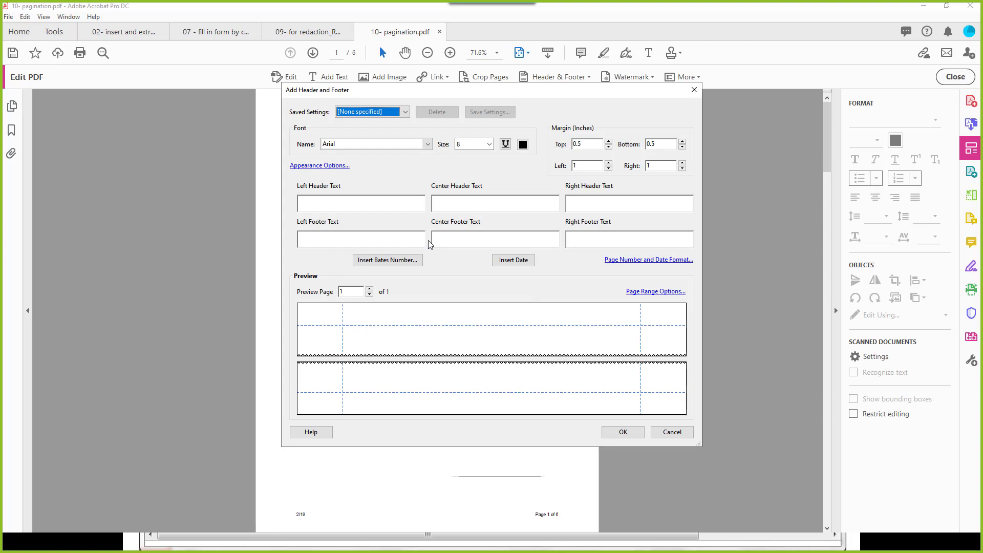
Step: Insert a six-digit Bates number starting at 000001 in the left header and apply it
{"action": "left_click", "coordinate": [600, 243]}
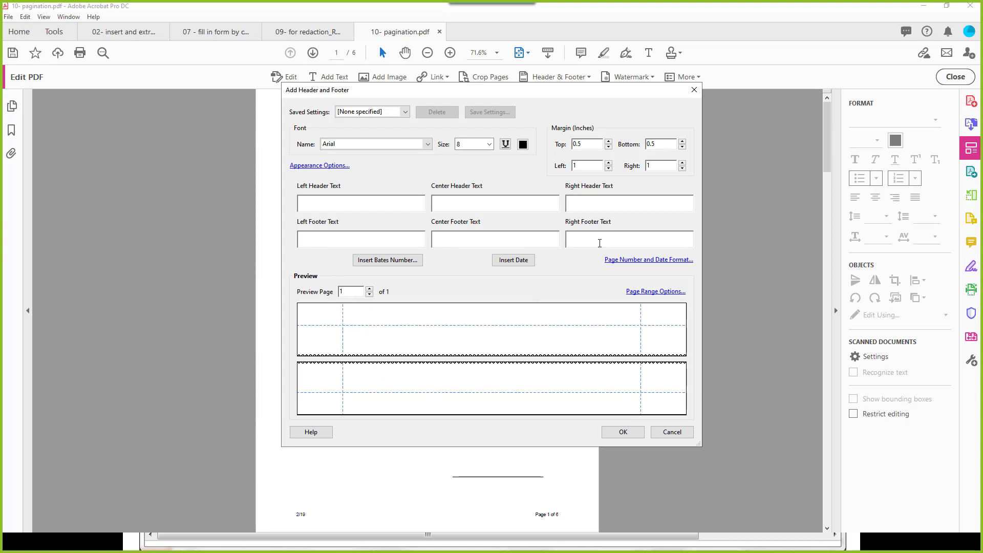
{"action": "left_click", "coordinate": [363, 203]}
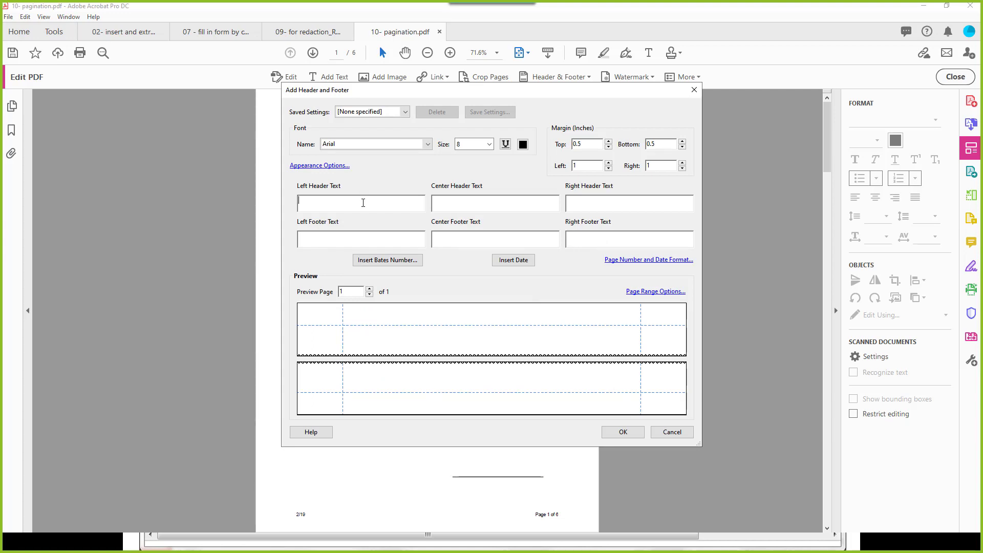
{"action": "left_click", "coordinate": [402, 260]}
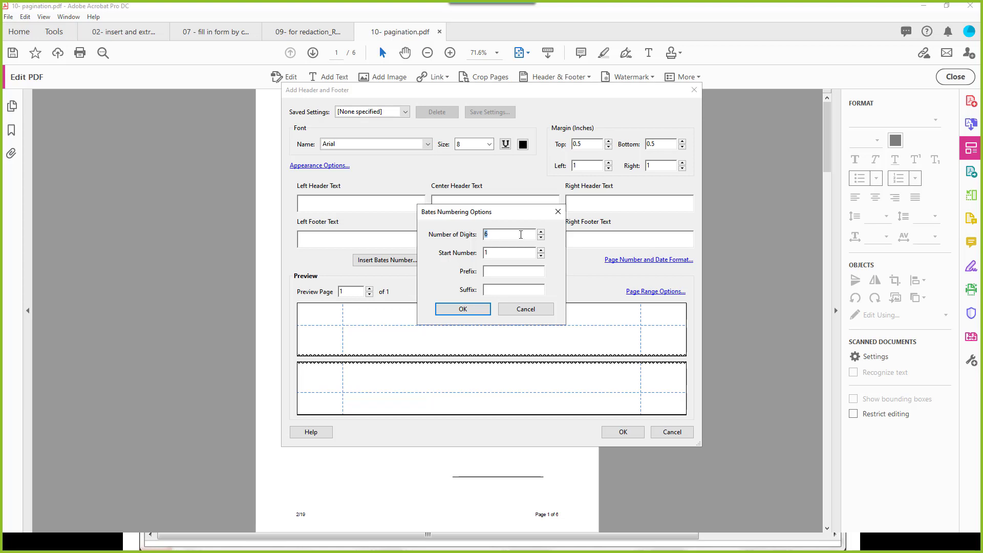
{"action": "left_click", "coordinate": [475, 311]}
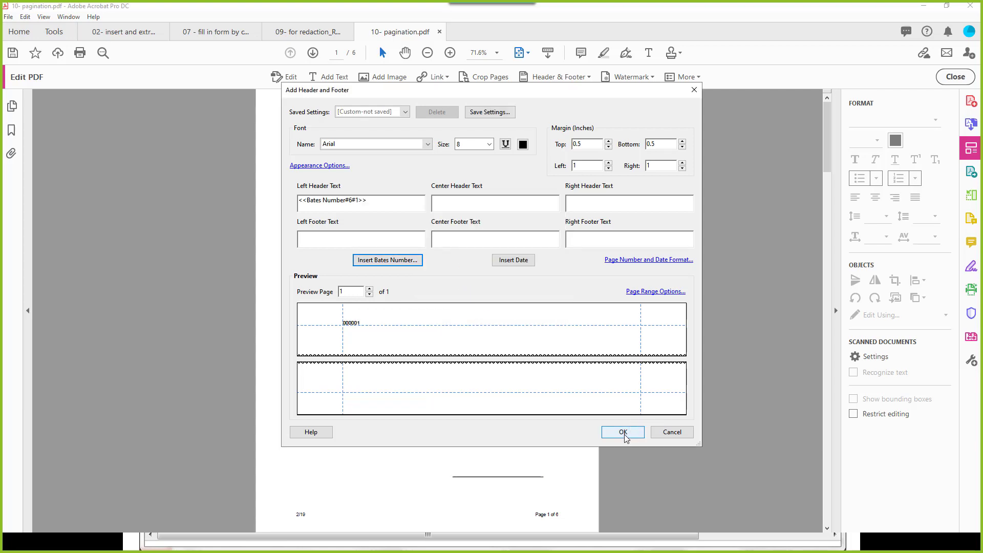
{"action": "left_click", "coordinate": [625, 433]}
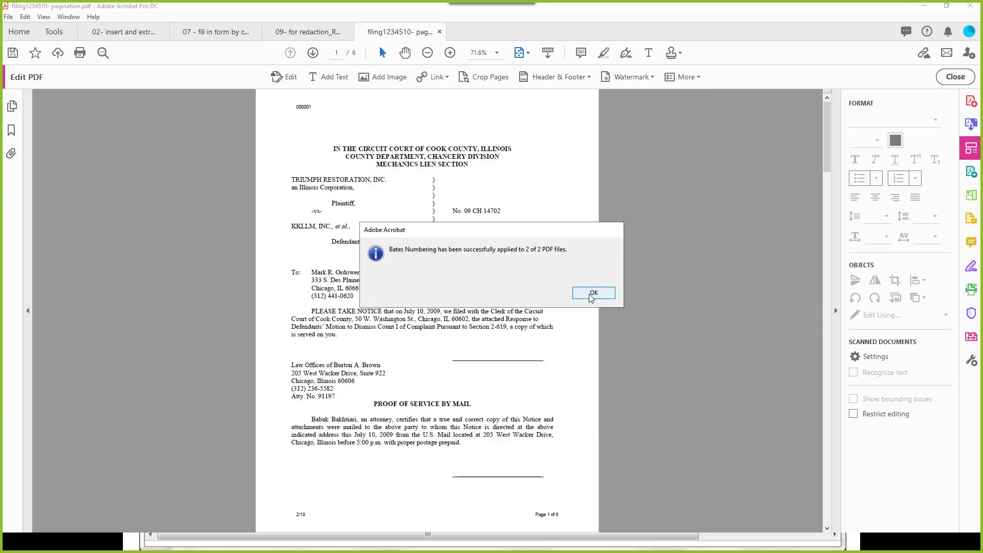
{"action": "left_click", "coordinate": [593, 293]}
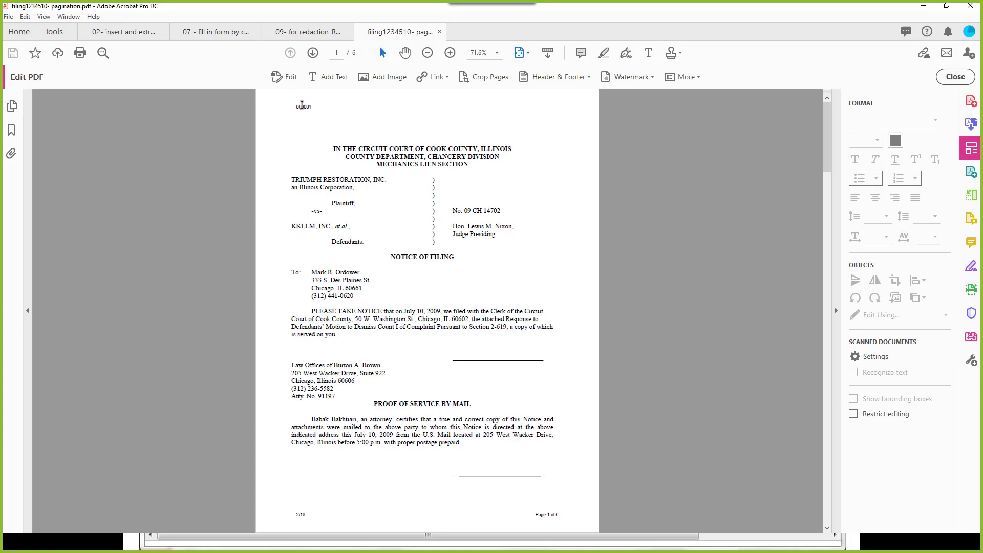
{"action": "left_click", "coordinate": [951, 77]}
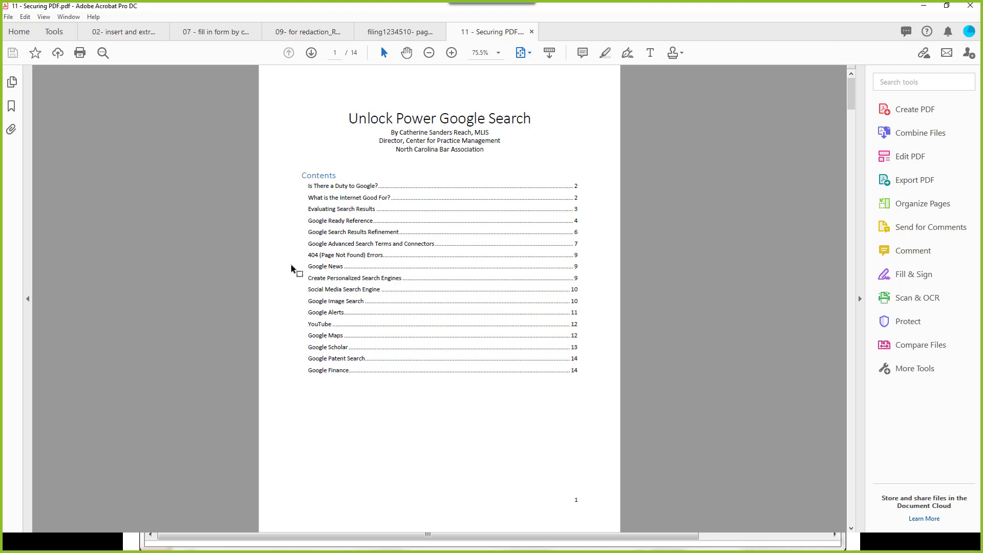
Step: Open the Encrypt with Password security settings and confirm changing the document's security
{"action": "left_click", "coordinate": [907, 321]}
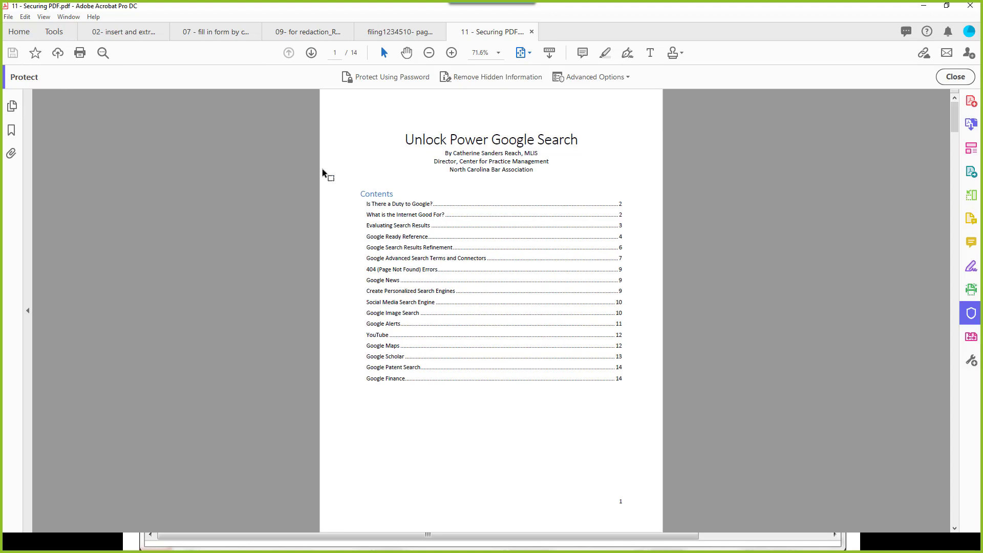
{"action": "left_click", "coordinate": [392, 77]}
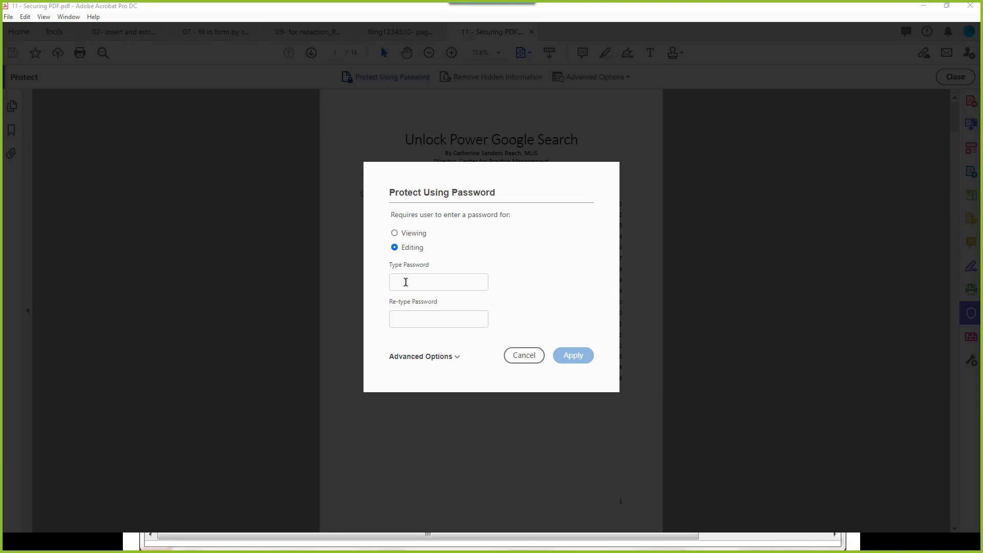
{"action": "left_click", "coordinate": [406, 282]}
{"action": "left_click", "coordinate": [394, 233]}
{"action": "left_click", "coordinate": [437, 357]}
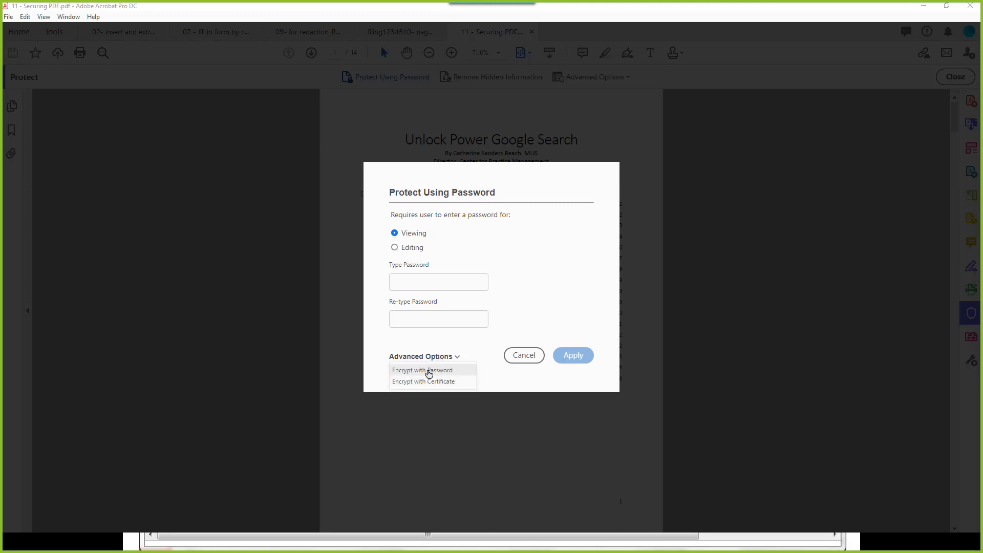
{"action": "left_click", "coordinate": [420, 370]}
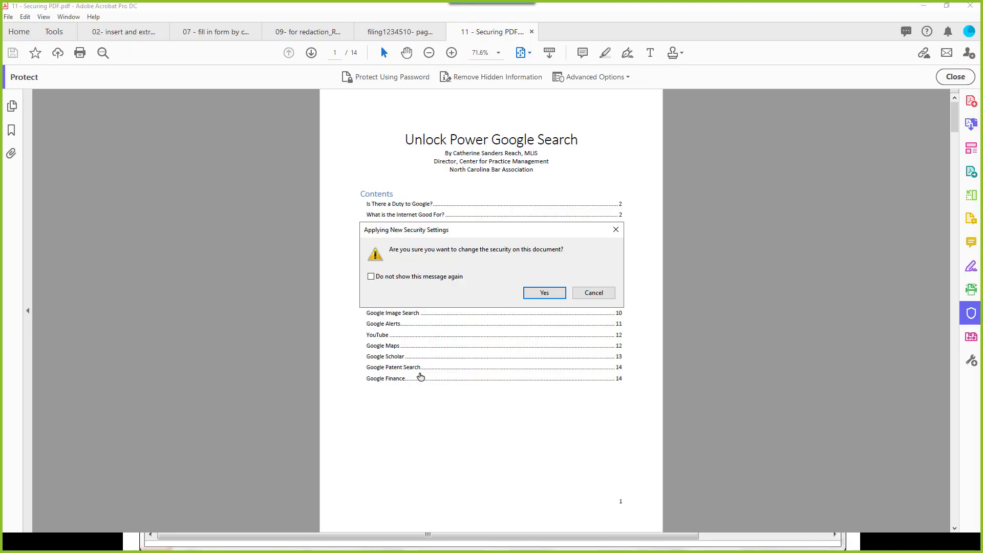
{"action": "left_click", "coordinate": [544, 293]}
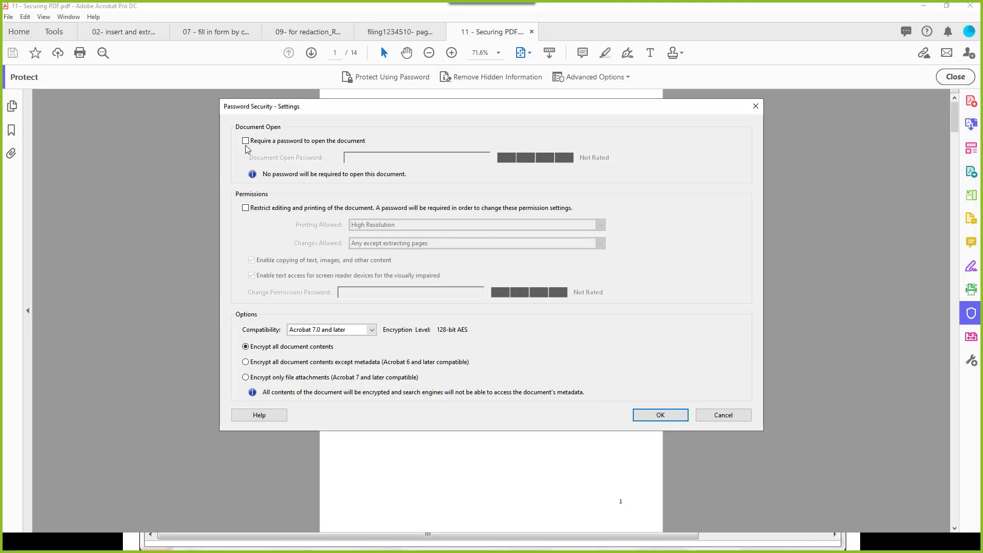
Step: Restrict editing and printing, allowing only form filling and signing, with copying left off
{"action": "left_click", "coordinate": [245, 142]}
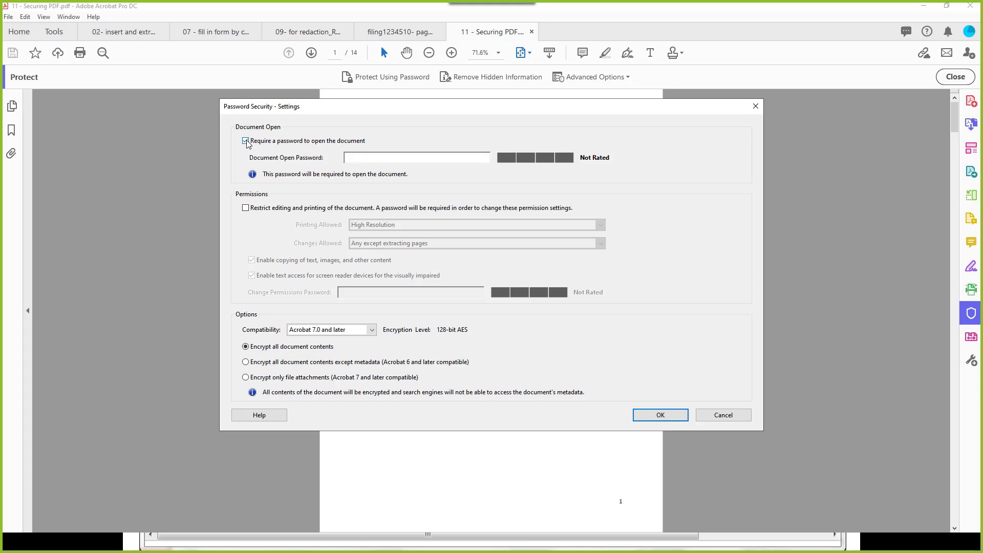
{"action": "left_click", "coordinate": [377, 162]}
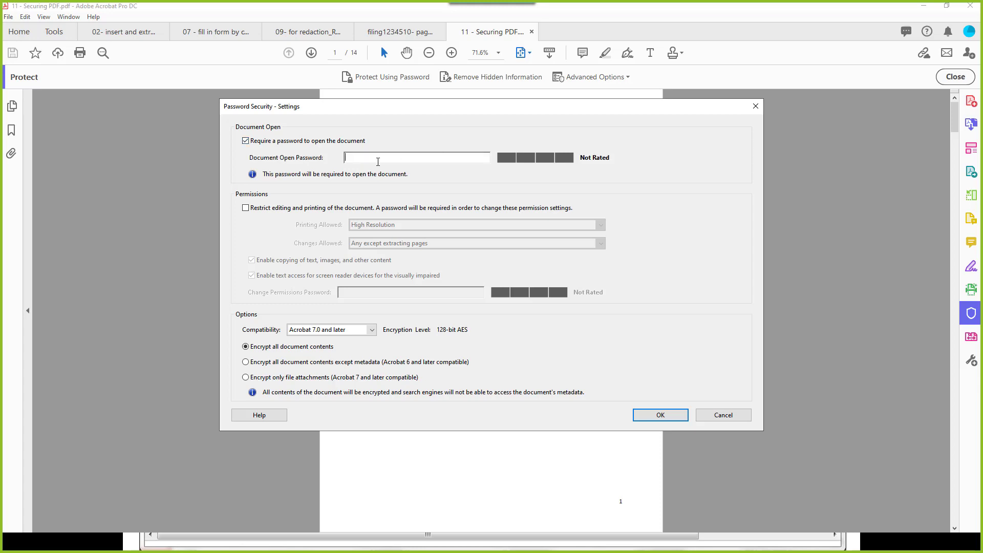
{"action": "left_click", "coordinate": [245, 208]}
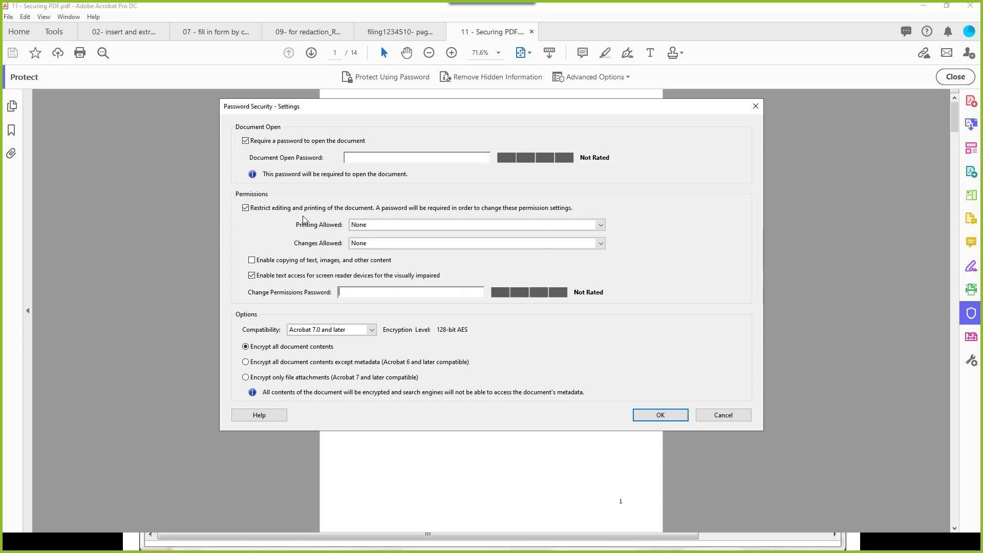
{"action": "left_click", "coordinate": [382, 244]}
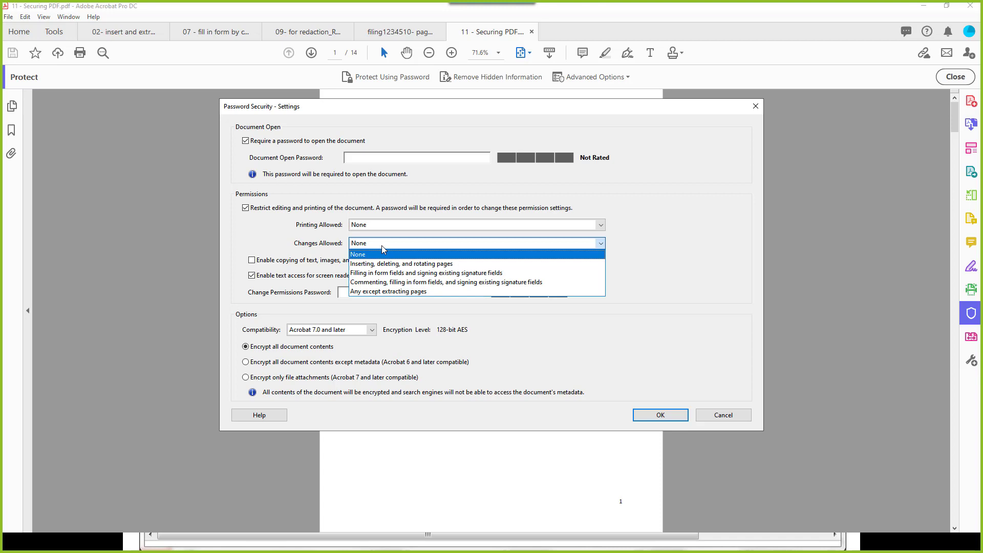
{"action": "left_click", "coordinate": [402, 273]}
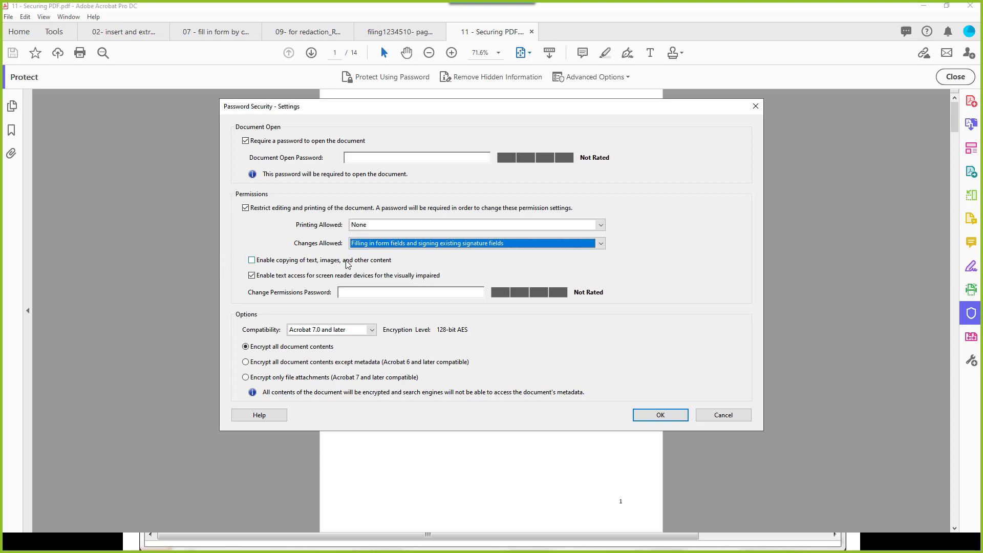
{"action": "left_click", "coordinate": [251, 261]}
{"action": "left_click", "coordinate": [251, 261]}
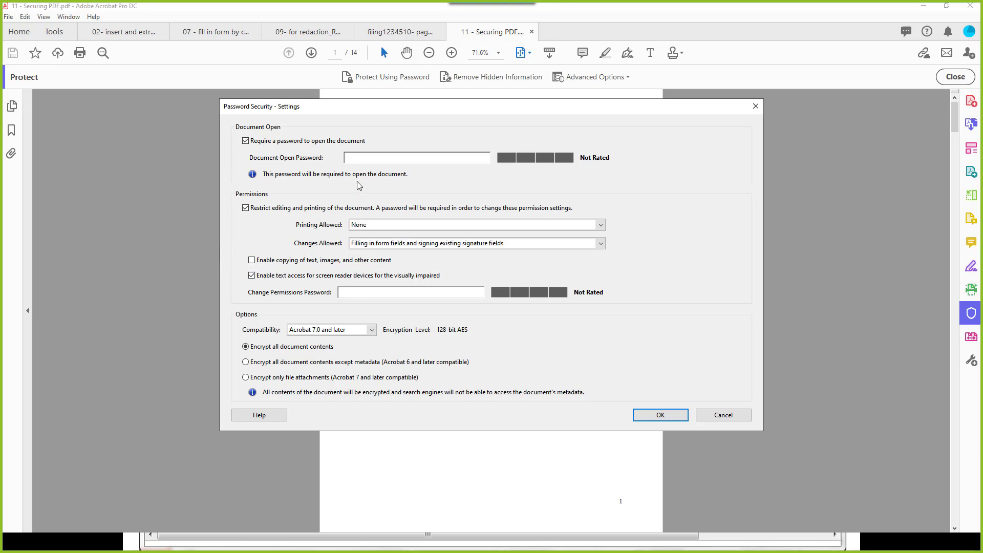
Step: Enter a permissions password, drop the open-password requirement, and confirm the permissions password
{"action": "left_click", "coordinate": [366, 155]}
{"action": "type", "text": "********"}
{"action": "left_click", "coordinate": [660, 415]}
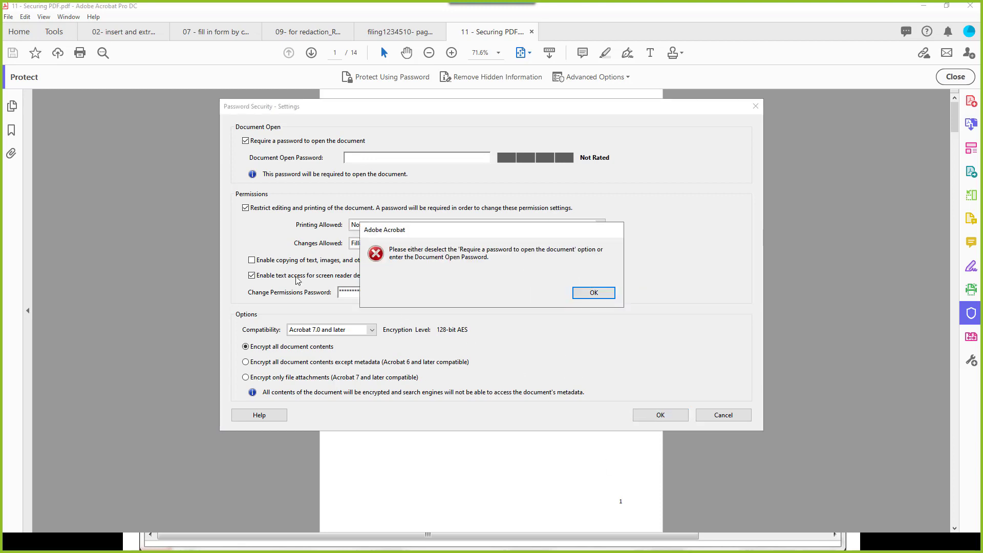
{"action": "left_click", "coordinate": [593, 292]}
{"action": "left_click", "coordinate": [246, 141]}
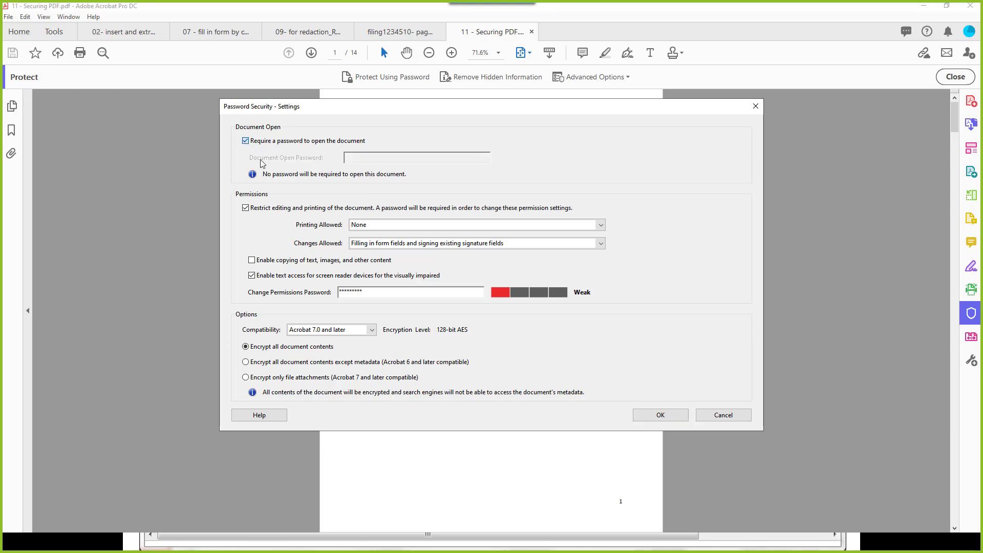
{"action": "left_click", "coordinate": [660, 415]}
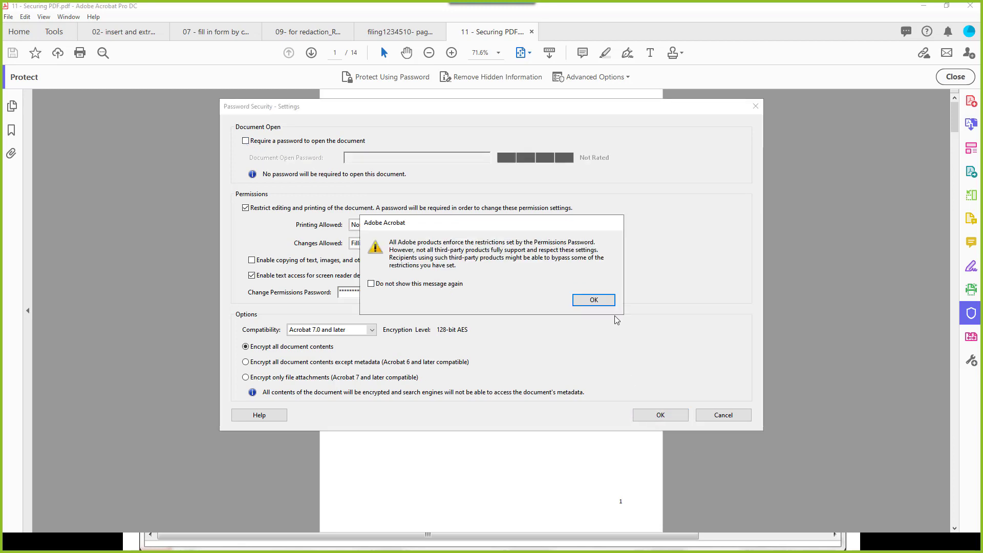
{"action": "left_click", "coordinate": [593, 301]}
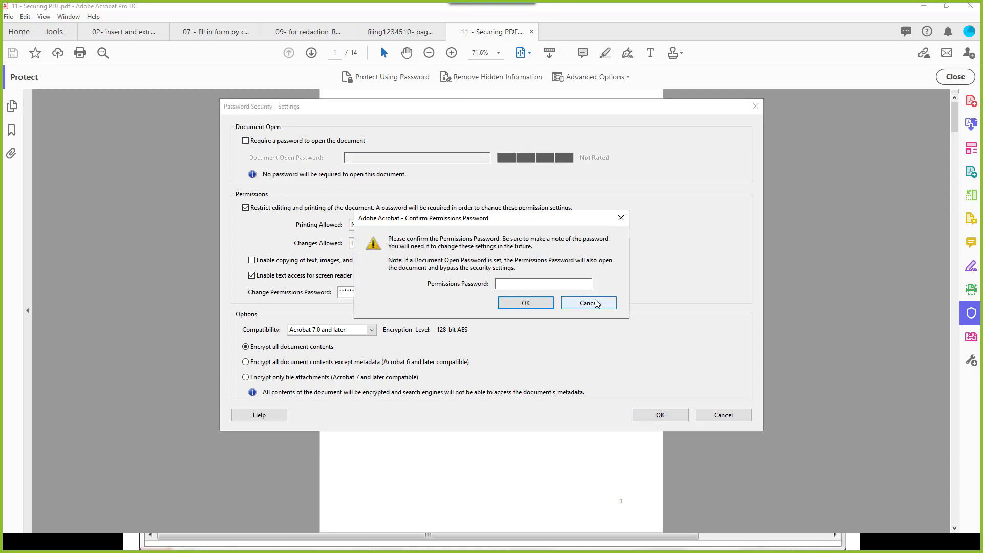
{"action": "type", "text": "*********"}
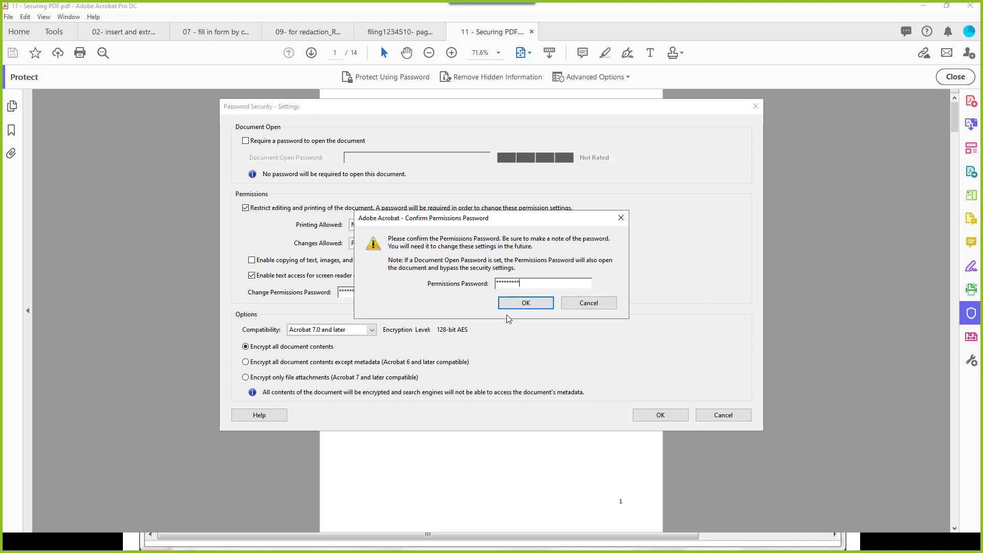
{"action": "left_click", "coordinate": [526, 302]}
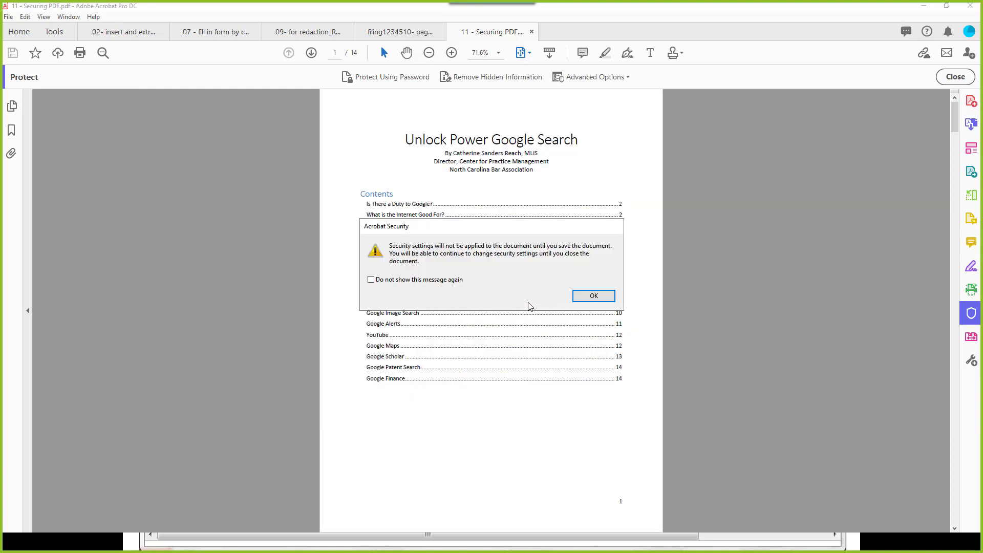
Step: Acknowledge the save reminder, then open Encrypt with Password settings and cancel without changes
{"action": "left_click", "coordinate": [586, 297]}
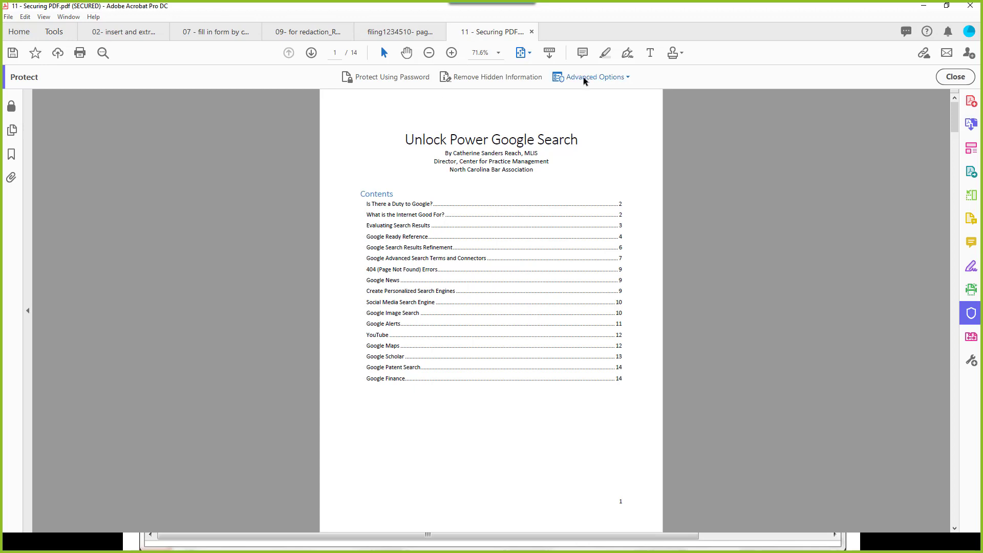
{"action": "left_click", "coordinate": [604, 79]}
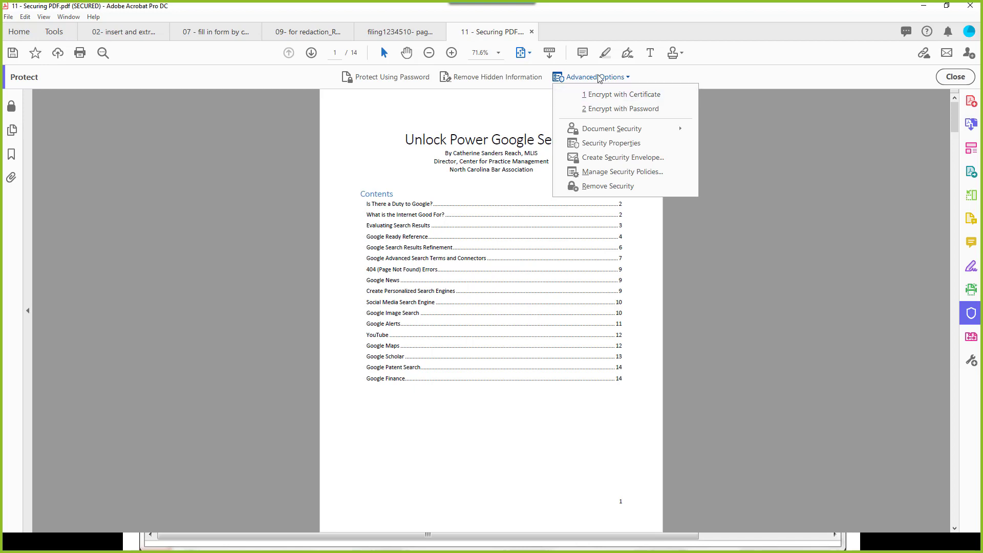
{"action": "left_click", "coordinate": [609, 108]}
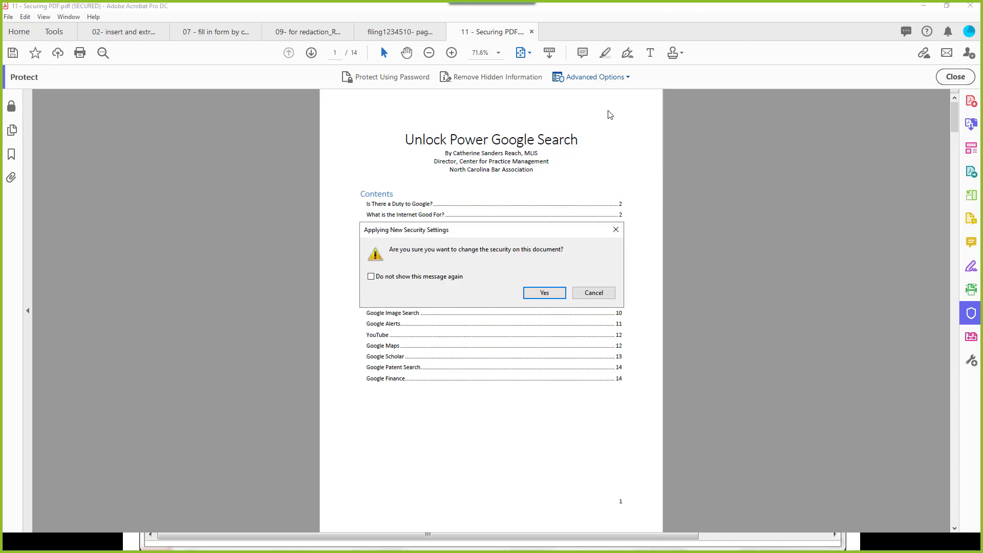
{"action": "left_click", "coordinate": [548, 295]}
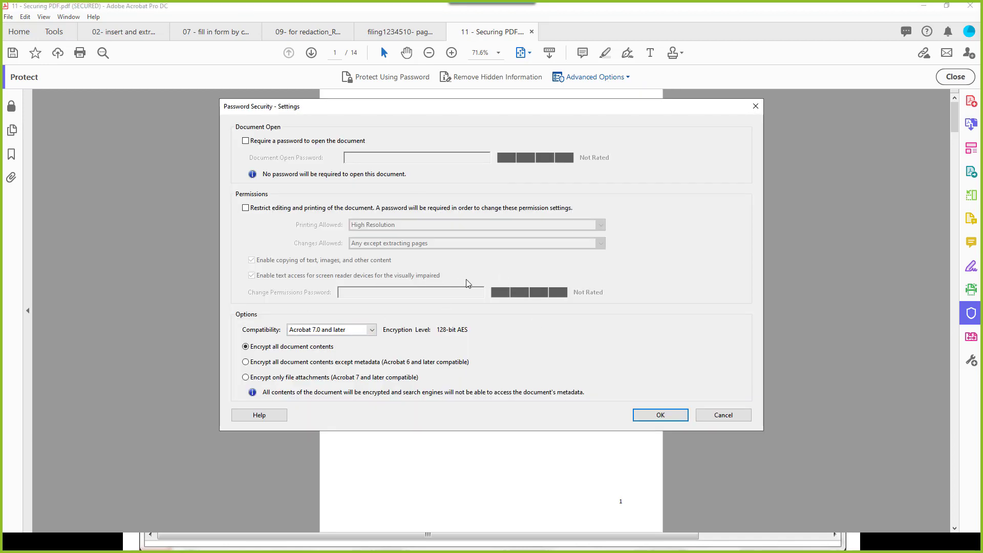
{"action": "left_click", "coordinate": [729, 420]}
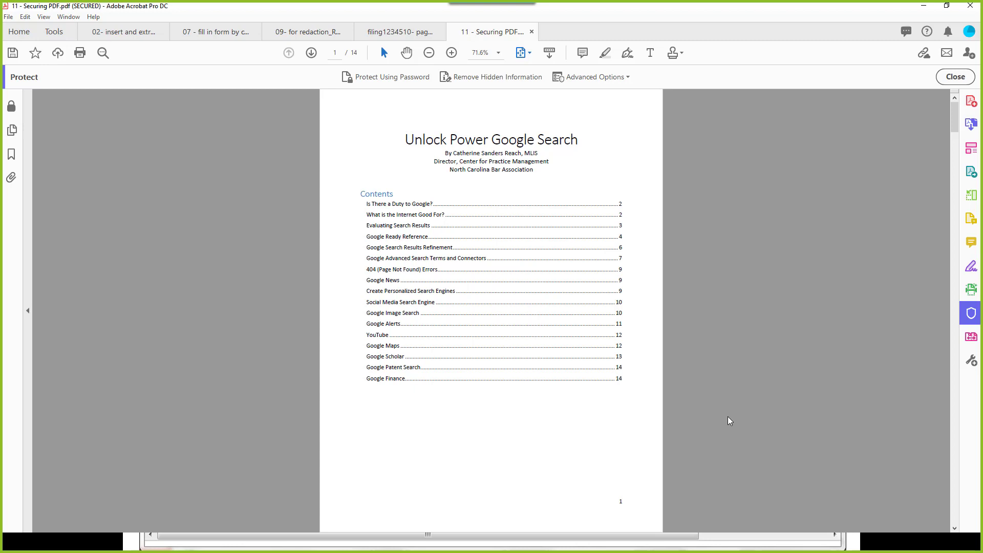
Step: Examine the PDF for hidden information and expand the metadata, bookmarks and comments results
{"action": "left_click", "coordinate": [472, 77]}
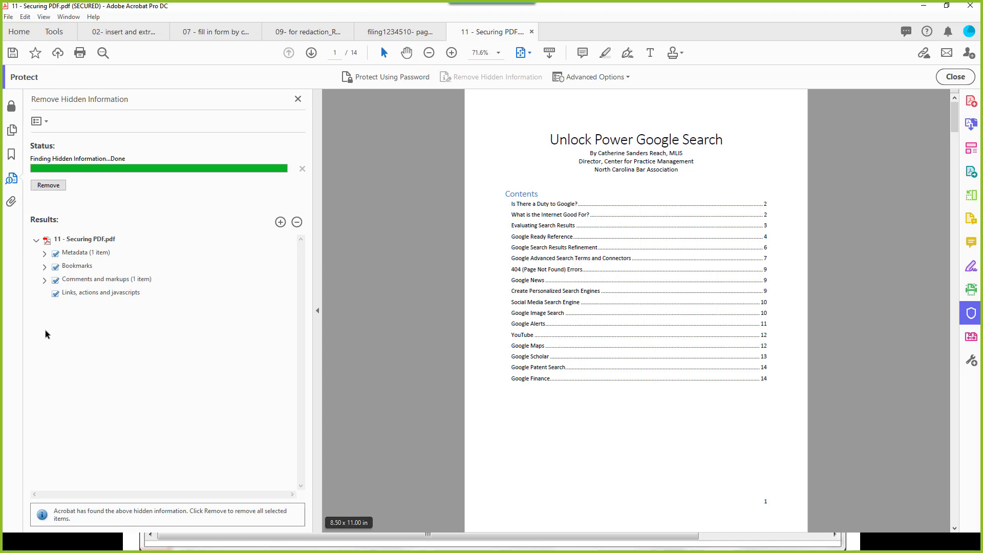
{"action": "left_click", "coordinate": [45, 254]}
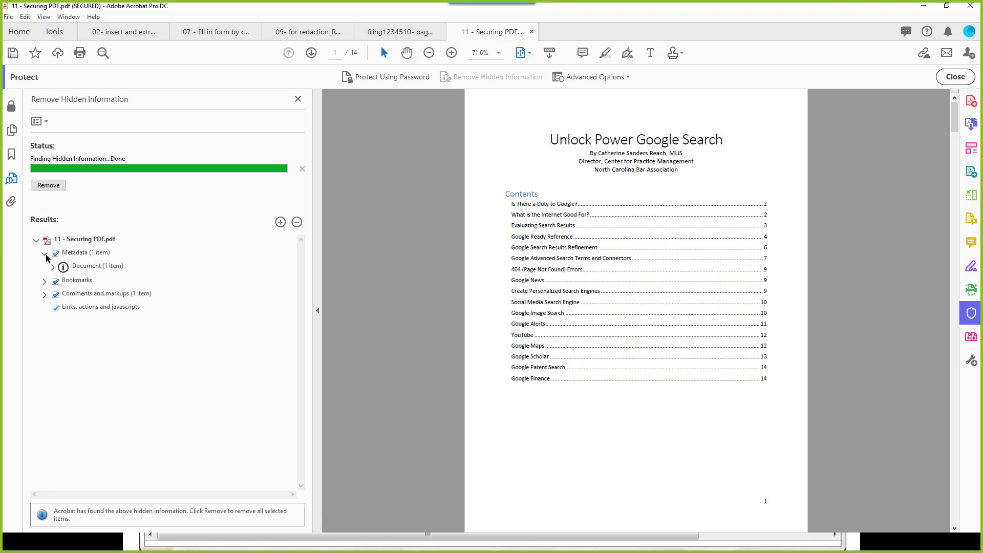
{"action": "left_click", "coordinate": [44, 281]}
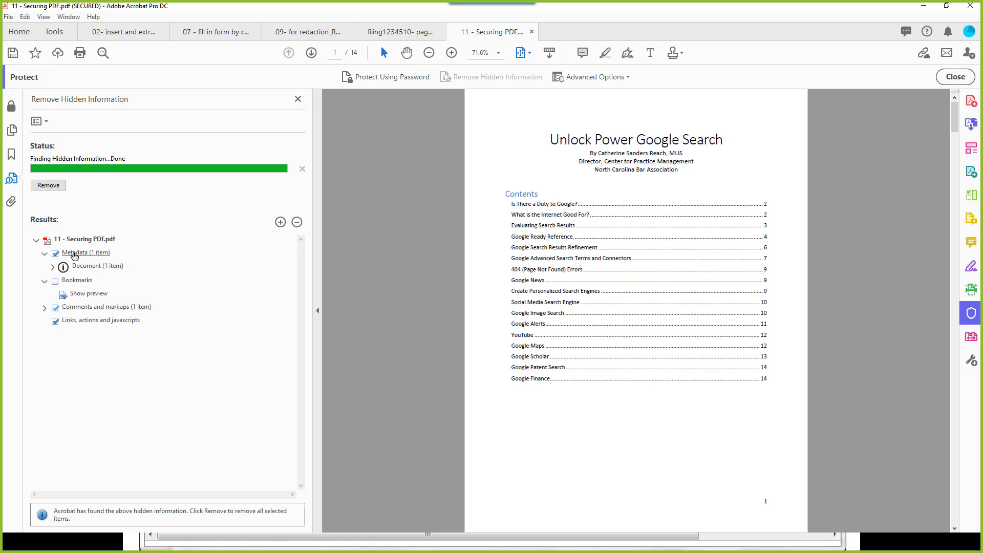
{"action": "left_click", "coordinate": [44, 308]}
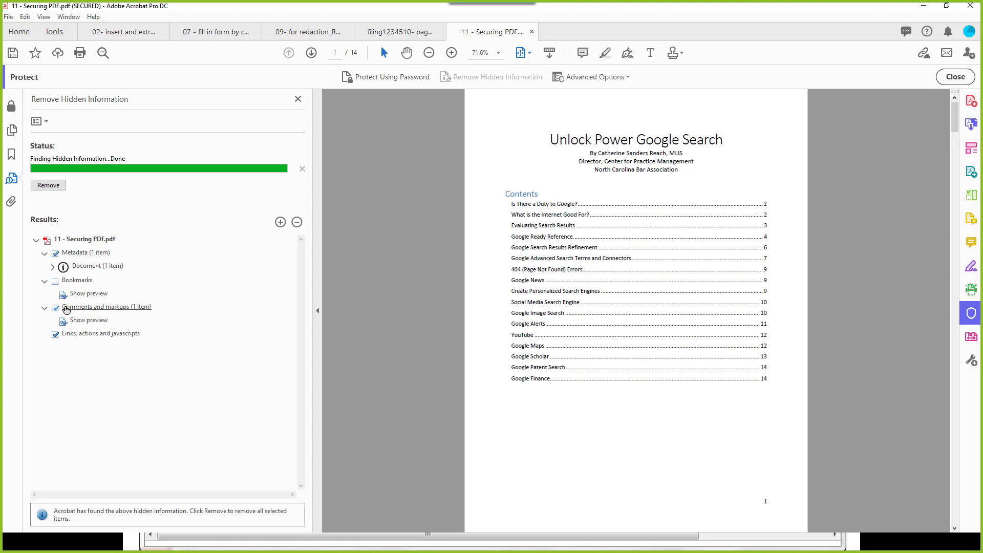
{"action": "left_click", "coordinate": [569, 305]}
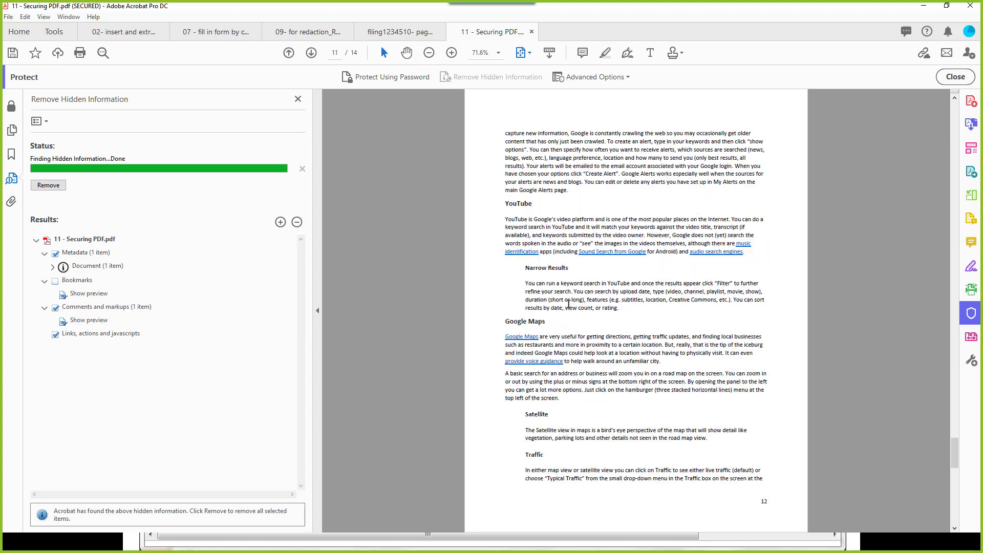
{"action": "scroll", "coordinate": [568, 304], "scroll_direction": "up", "scroll_amount": 20}
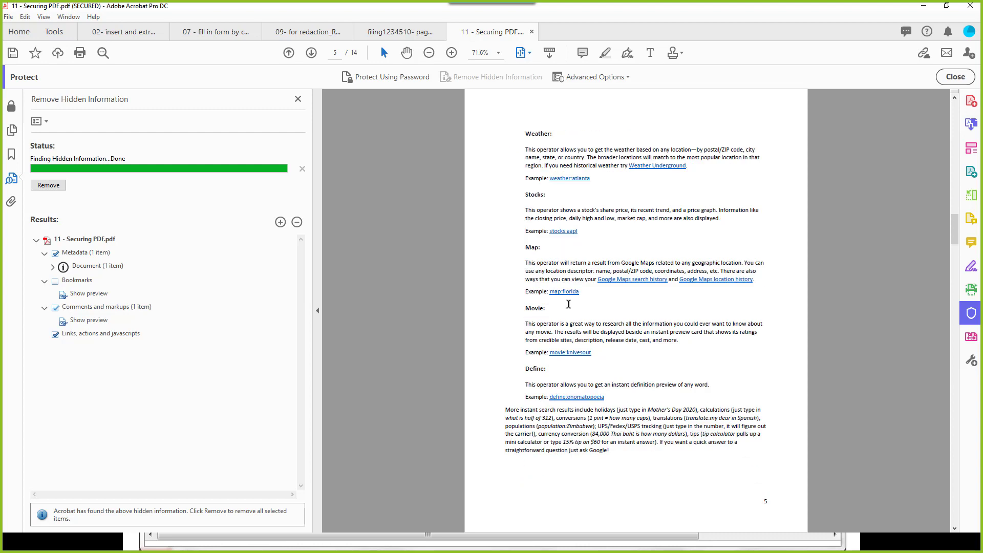
{"action": "scroll", "coordinate": [568, 304], "scroll_direction": "up", "scroll_amount": 15}
{"action": "mouse_move", "coordinate": [629, 214]}
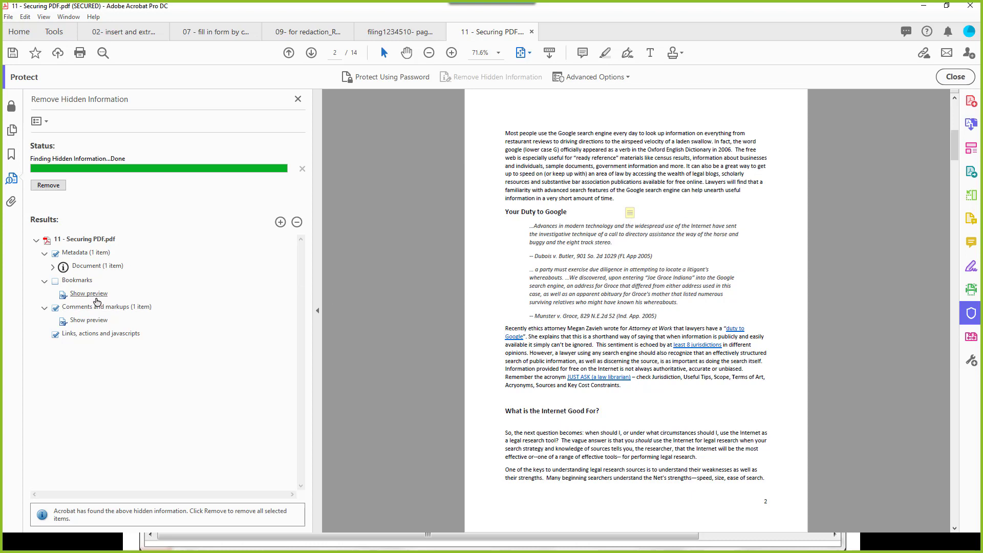
Step: Keep links, actions and javascripts, and remove the metadata and comments and markups
{"action": "left_click", "coordinate": [55, 335]}
{"action": "left_click", "coordinate": [50, 186]}
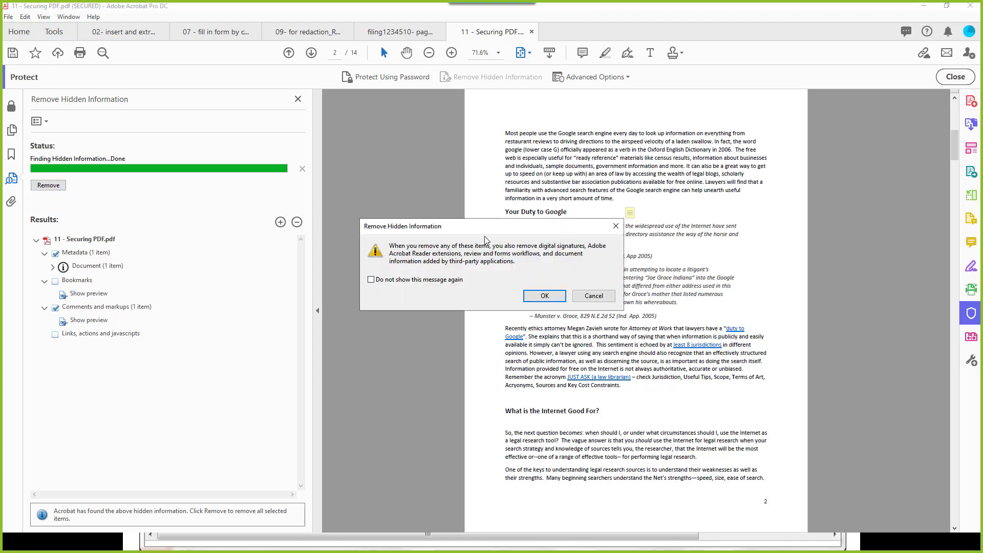
{"action": "left_click", "coordinate": [545, 297]}
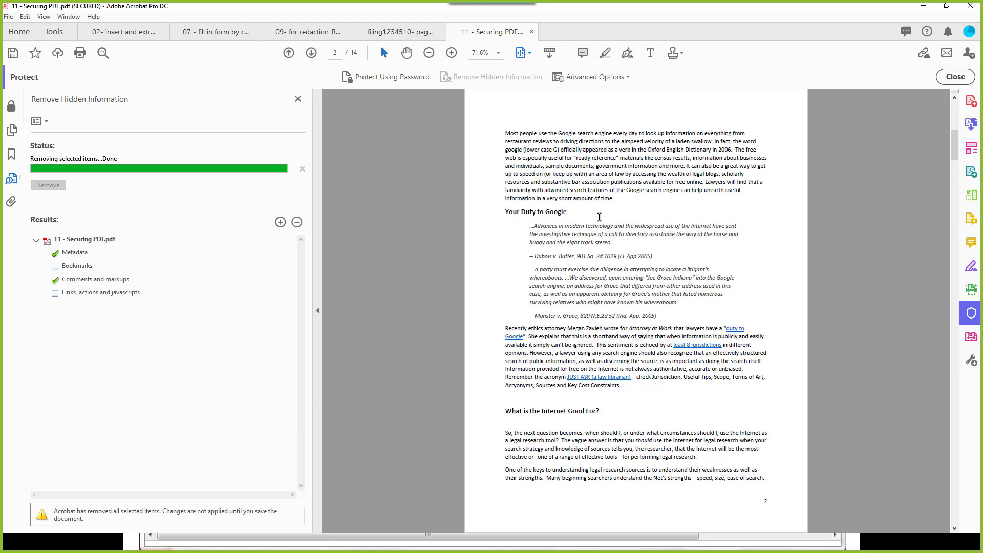
{"action": "left_click", "coordinate": [8, 17]}
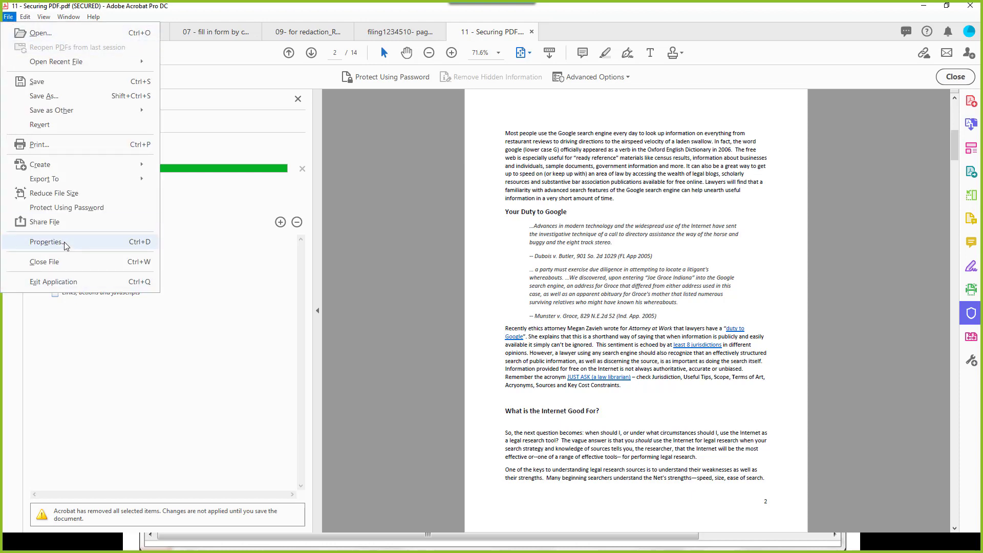
Step: Check that the Description metadata in Document Properties is blank, then close the hidden-information panel
{"action": "left_click", "coordinate": [46, 242]}
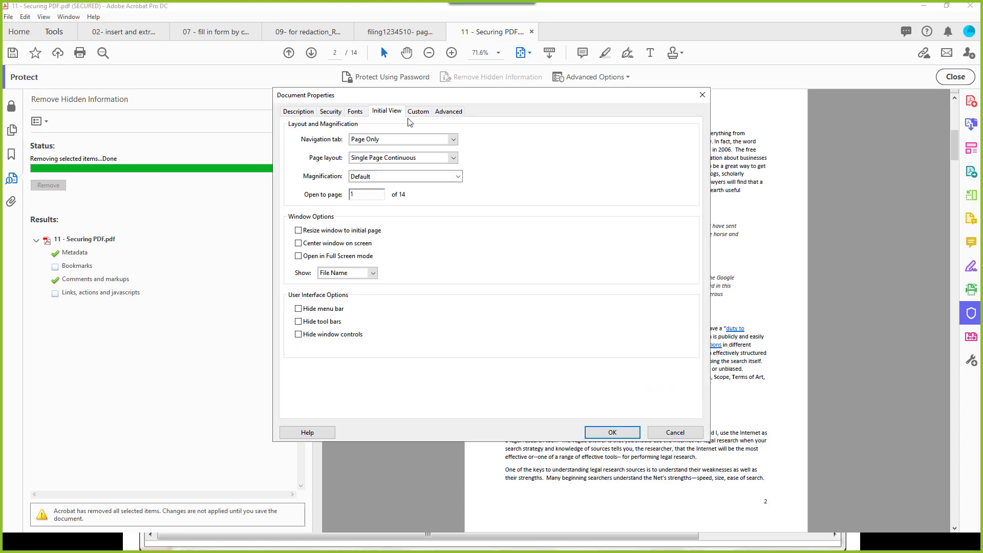
{"action": "left_click", "coordinate": [299, 112]}
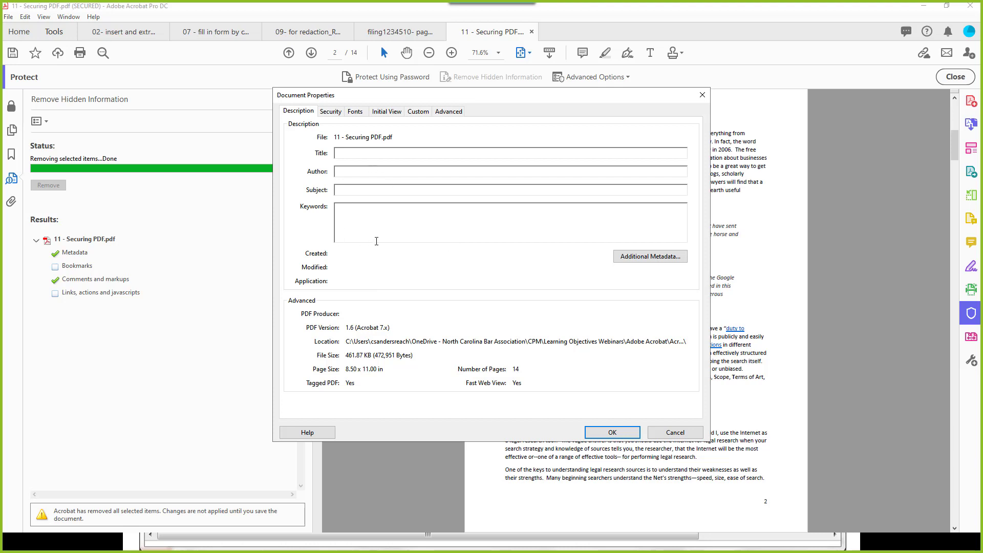
{"action": "left_click", "coordinate": [599, 437]}
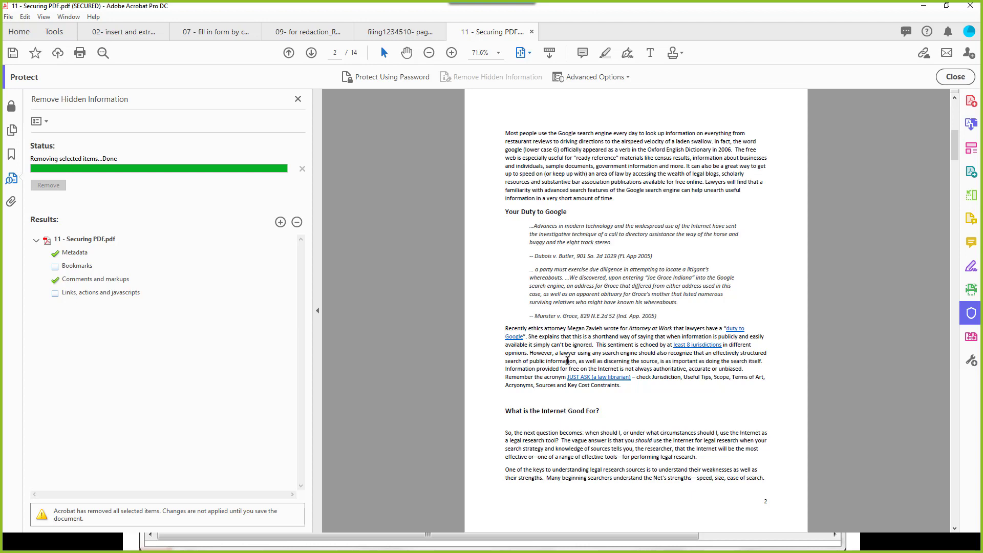
{"action": "left_click", "coordinate": [298, 99]}
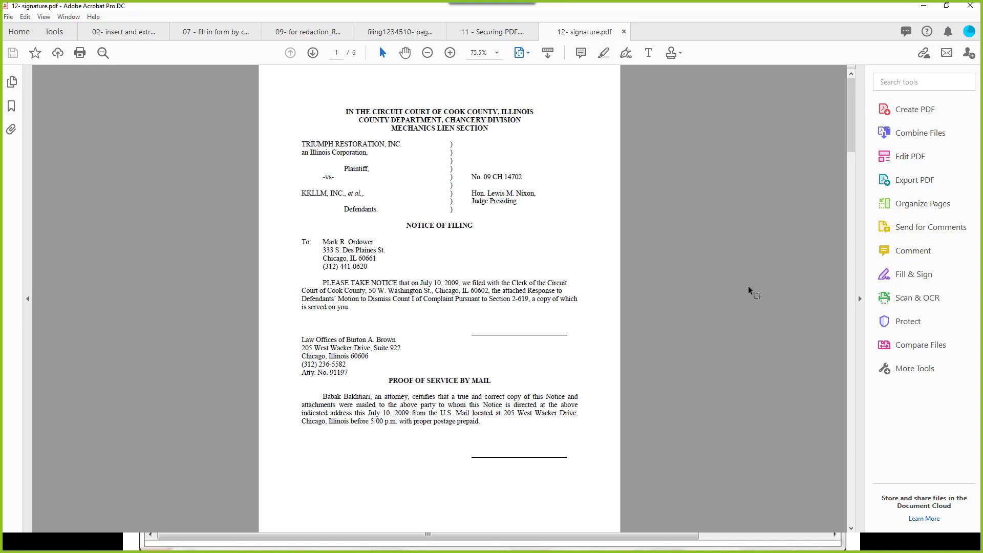
Step: Start Digitally Sign via the 'dig' tool search and draw the signature box above the first signature line
{"action": "left_click", "coordinate": [881, 81]}
{"action": "type", "text": "dig"}
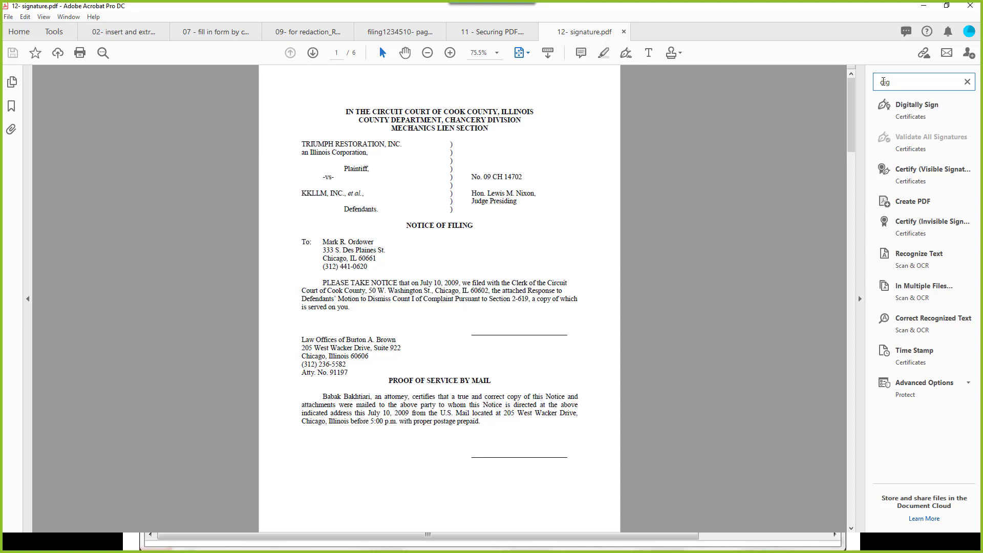
{"action": "left_click", "coordinate": [920, 106]}
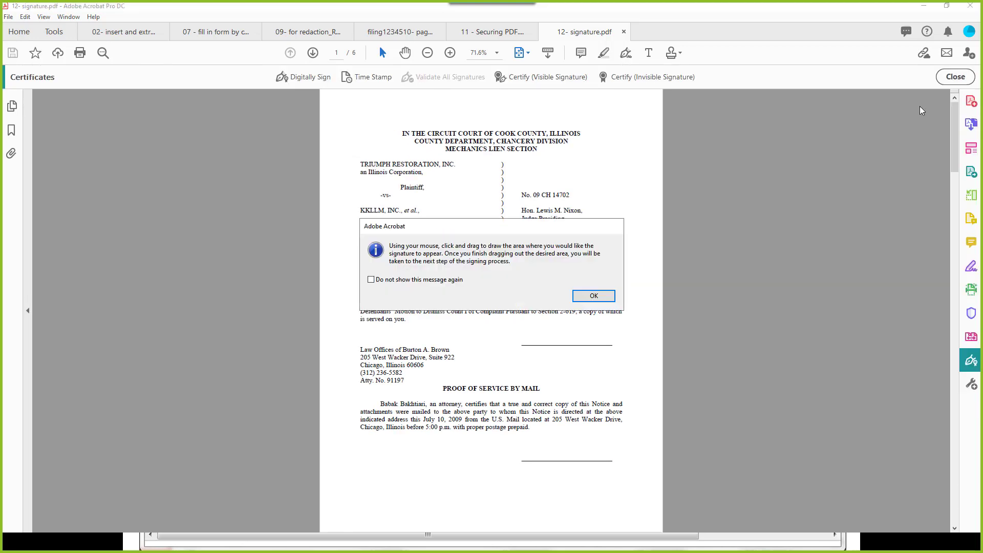
{"action": "left_click", "coordinate": [584, 298]}
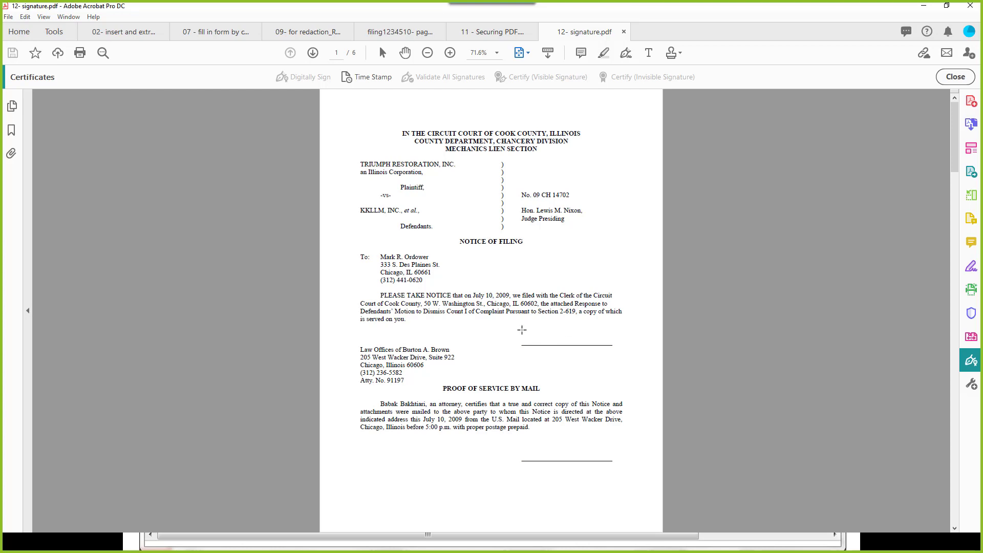
{"action": "left_click_drag", "start_coordinate": [522, 330], "coordinate": [617, 344]}
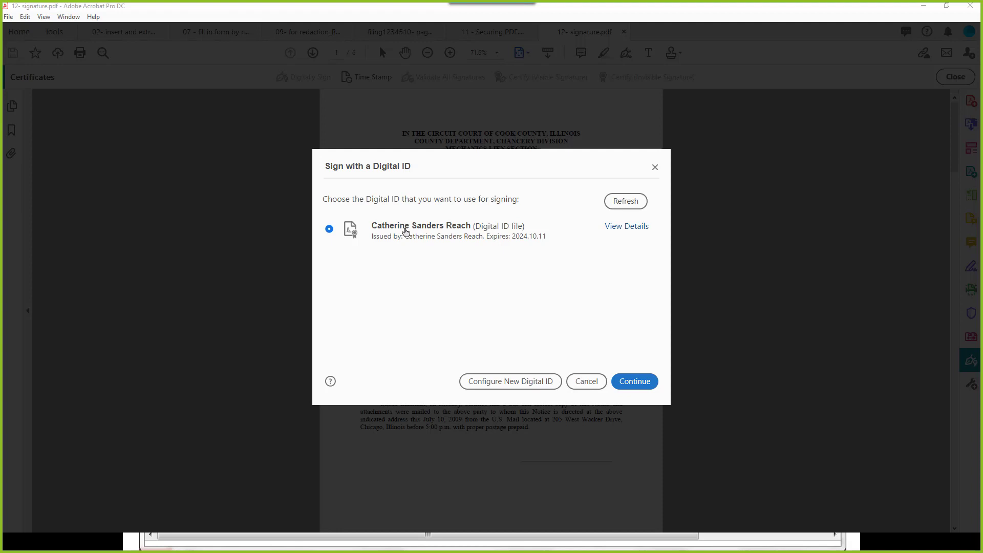
Step: Explore creating a new self-signed digital ID, then back out and cancel it
{"action": "left_click", "coordinate": [490, 383]}
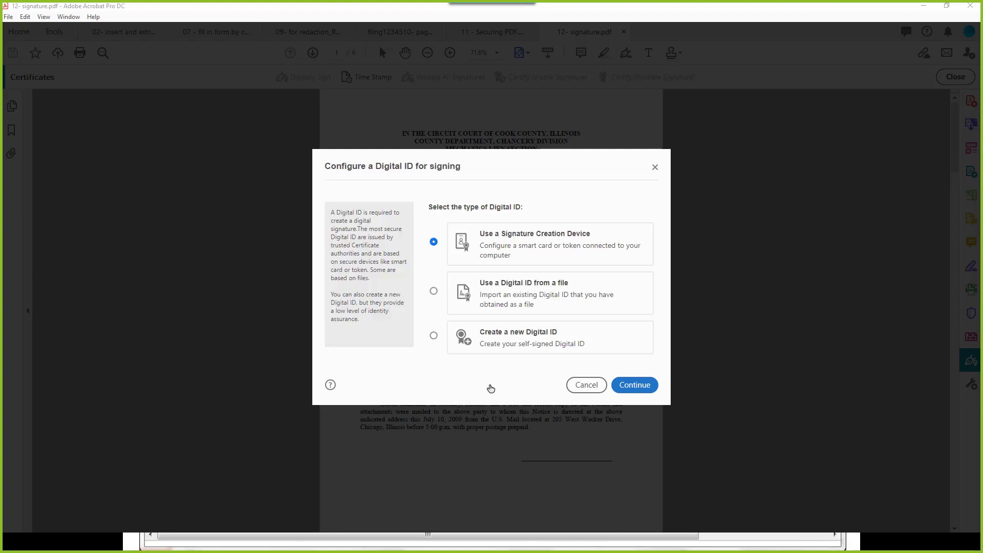
{"action": "left_click", "coordinate": [433, 336]}
{"action": "left_click", "coordinate": [625, 387]}
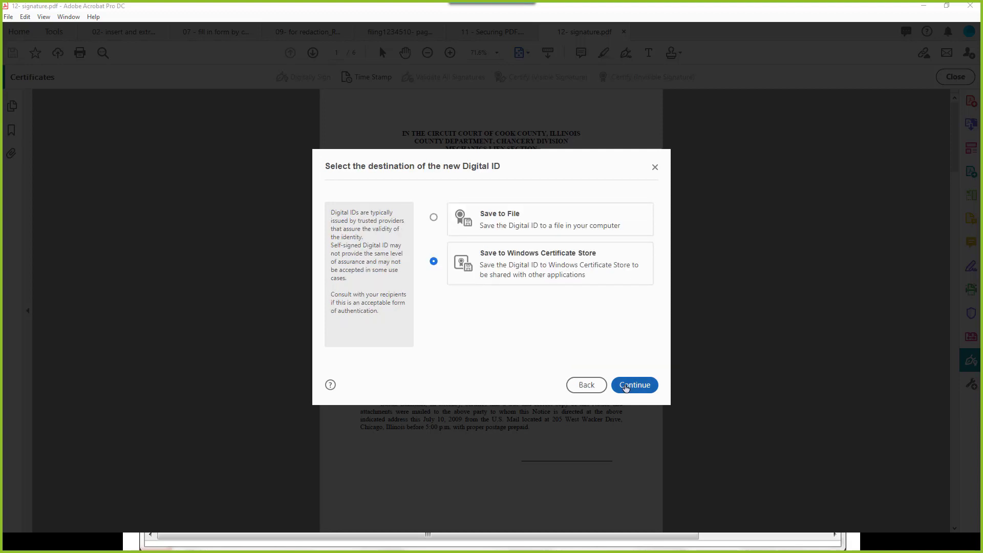
{"action": "left_click", "coordinate": [636, 387]}
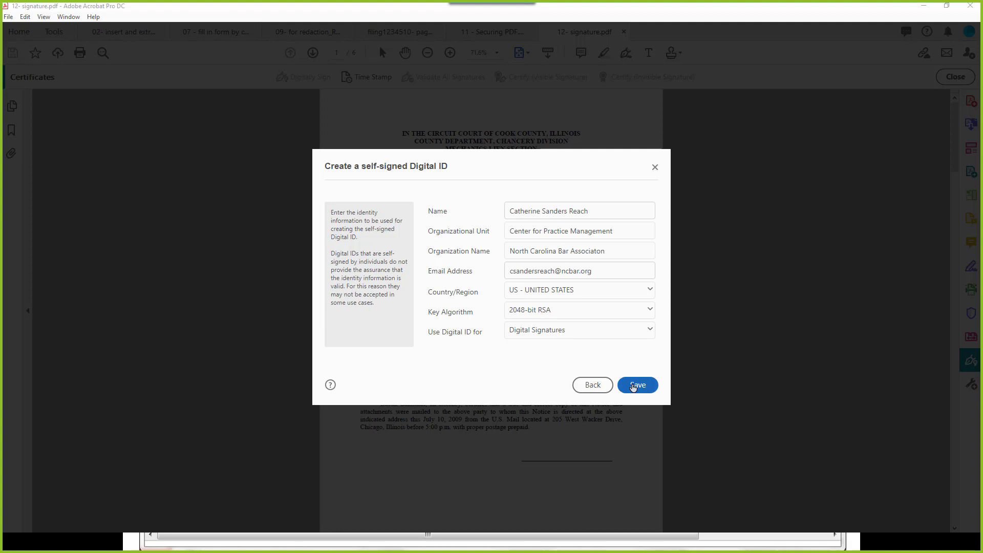
{"action": "left_click", "coordinate": [605, 388]}
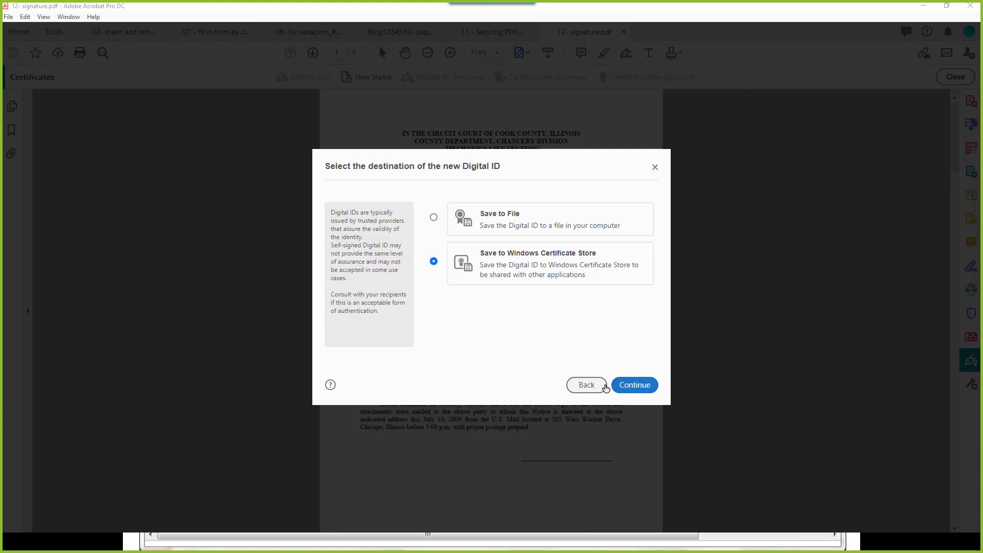
{"action": "left_click", "coordinate": [586, 385]}
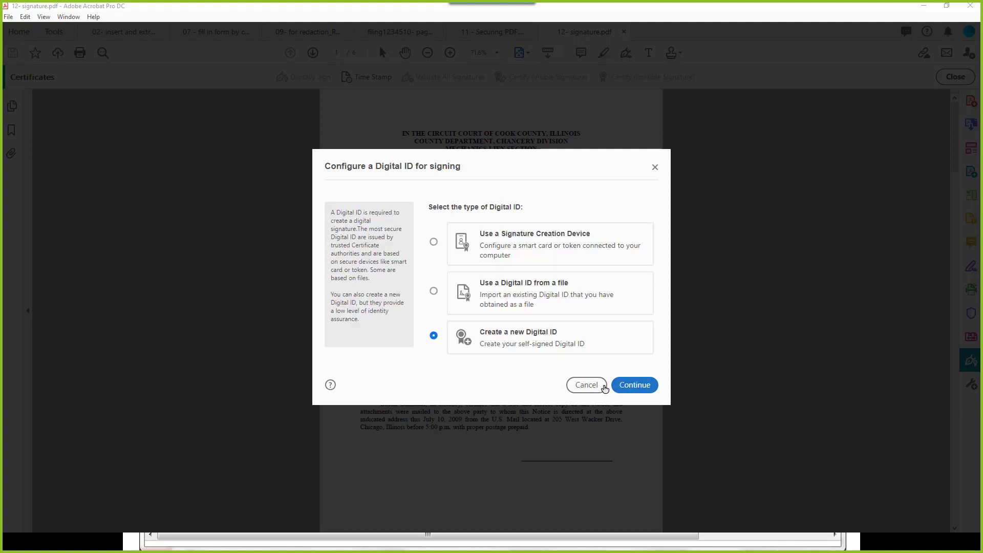
{"action": "left_click", "coordinate": [604, 388]}
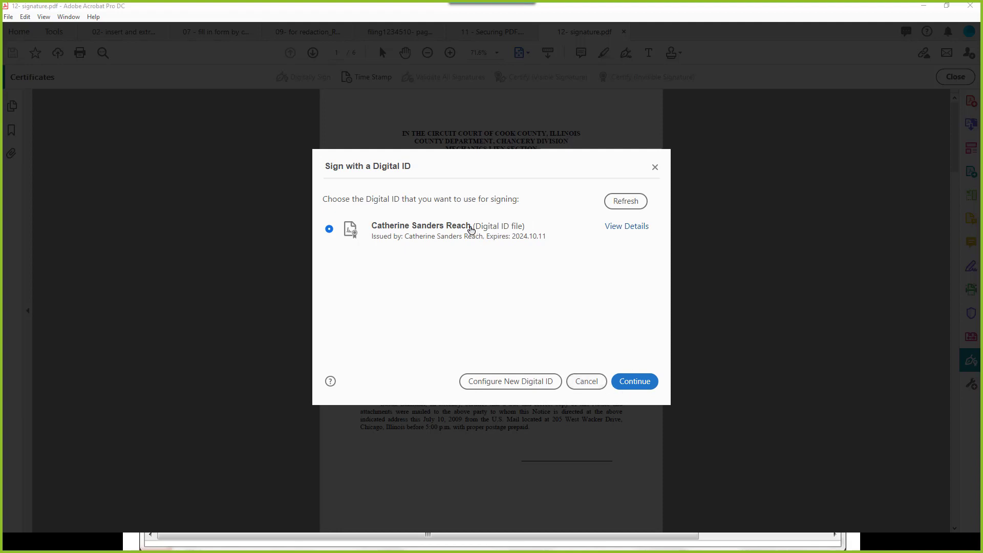
Step: Review the existing digital ID's certificate details and revocation status, then continue with it
{"action": "left_click", "coordinate": [626, 228]}
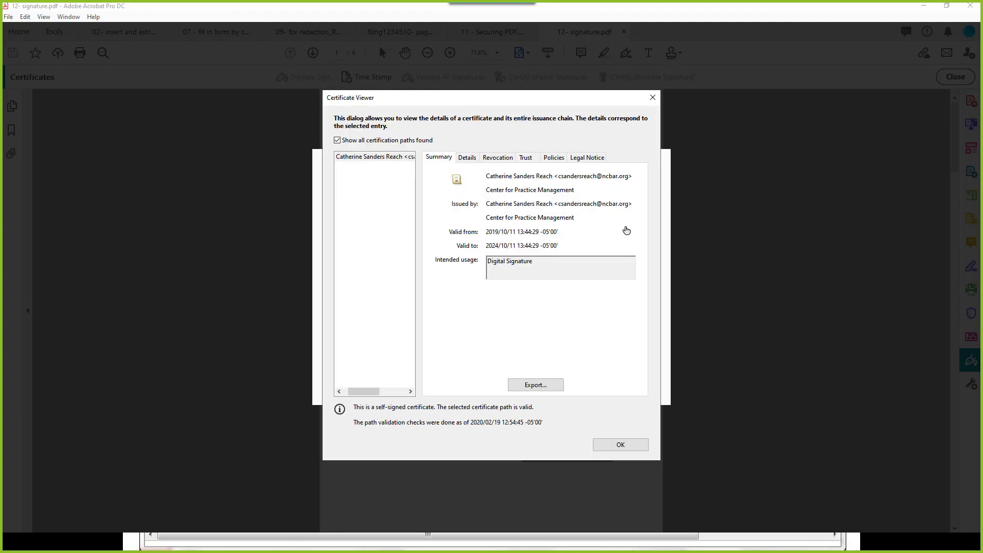
{"action": "left_click", "coordinate": [466, 157]}
{"action": "left_click", "coordinate": [504, 158]}
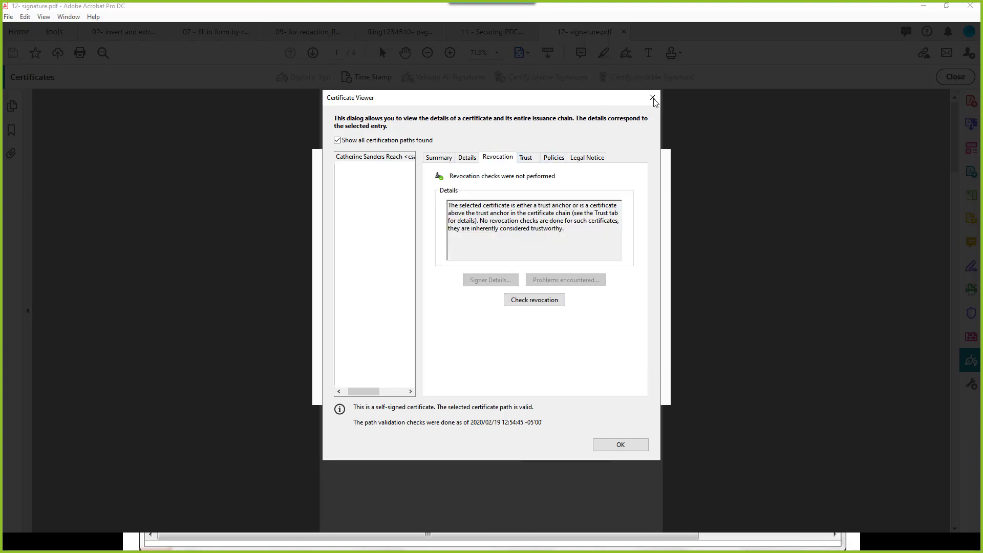
{"action": "left_click", "coordinate": [615, 448]}
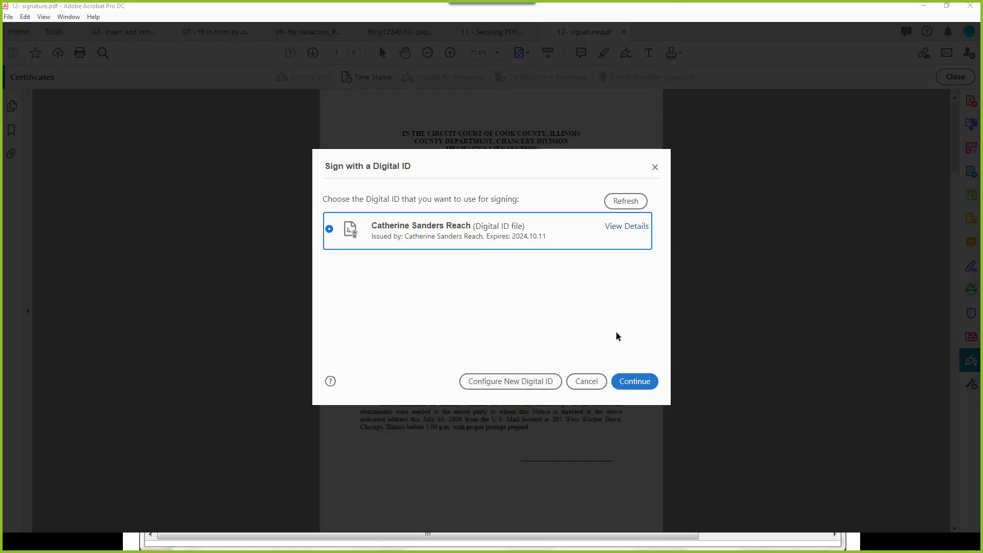
{"action": "left_click", "coordinate": [631, 383]}
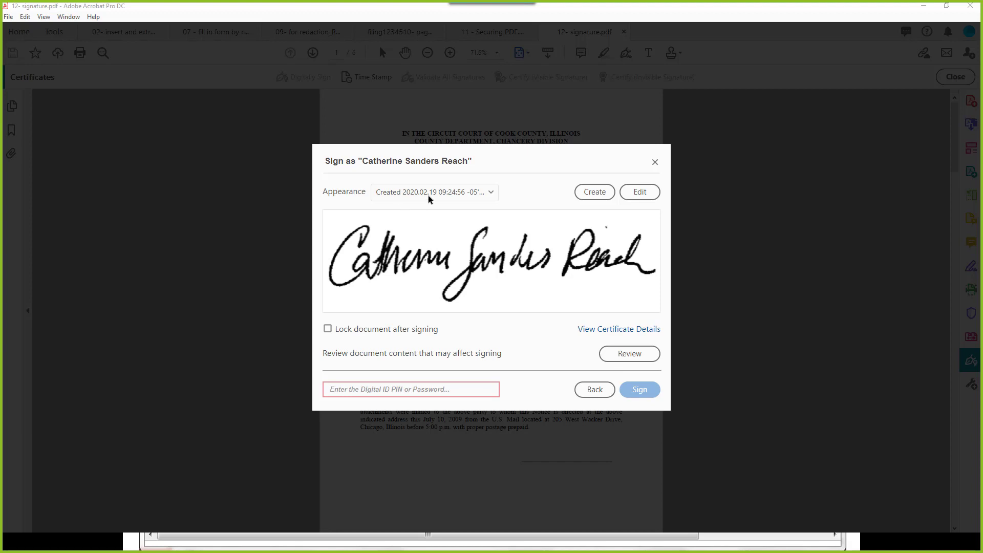
{"action": "left_click", "coordinate": [608, 329]}
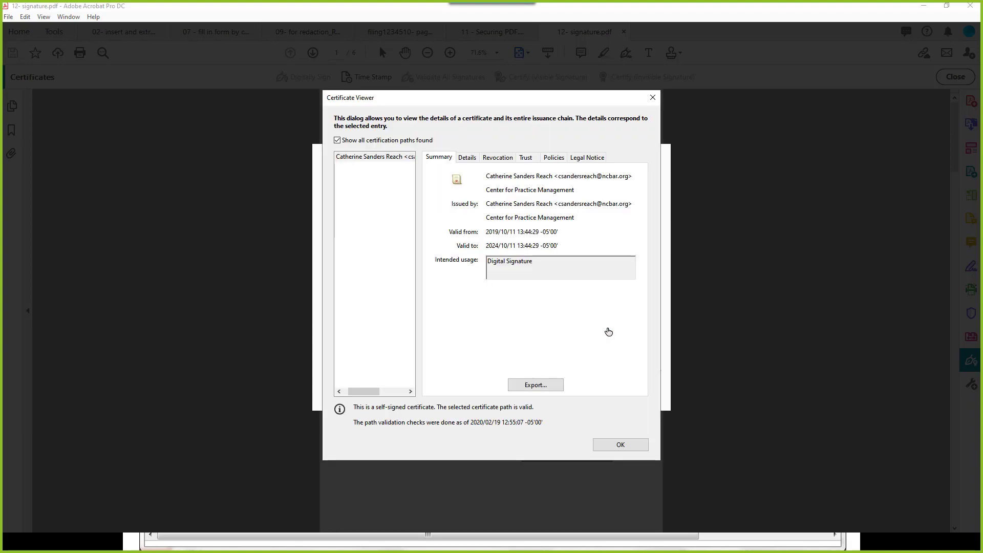
{"action": "left_click", "coordinate": [621, 444]}
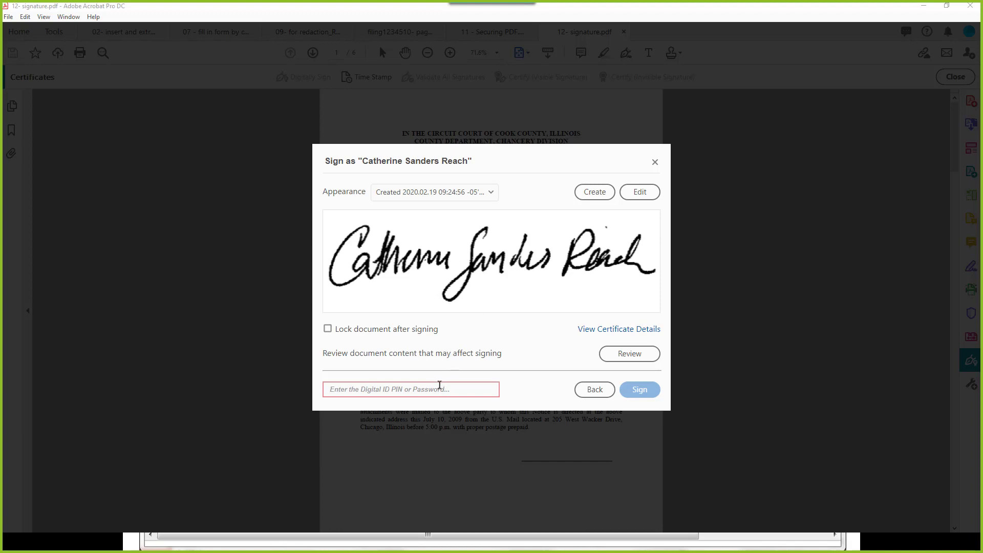
Step: Enter the digital ID PIN, sign, and save as '12- signature signed.pdf'
{"action": "type", "text": "12345678"}
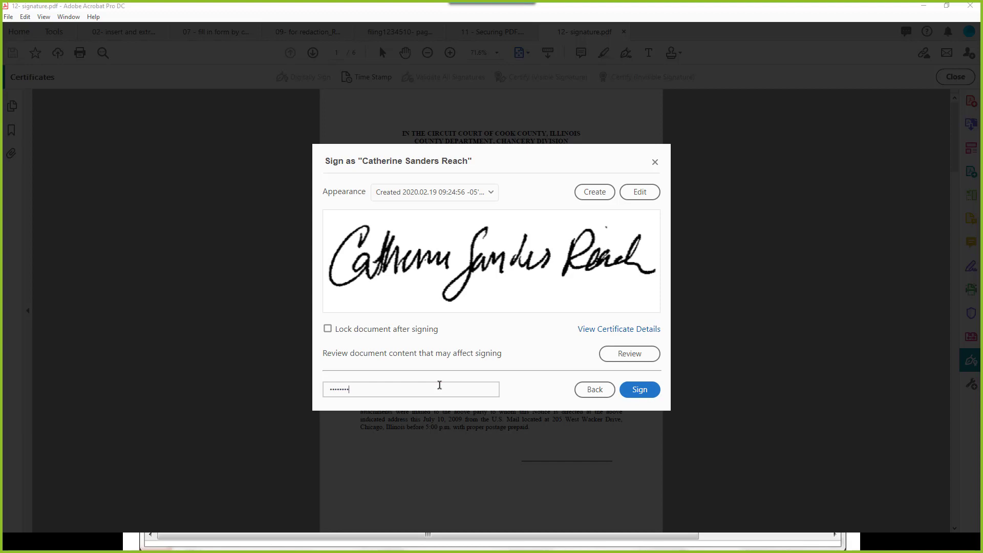
{"action": "left_click", "coordinate": [645, 390]}
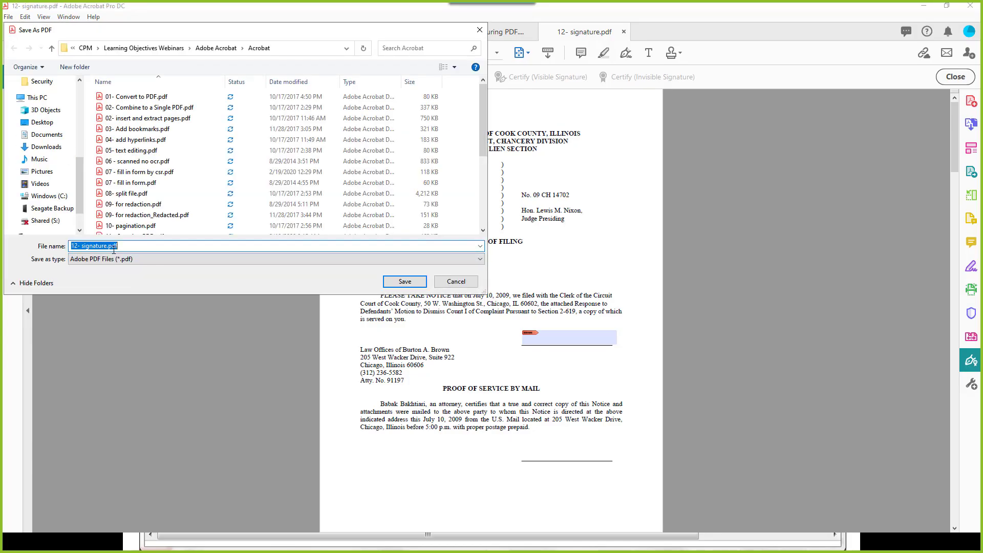
{"action": "left_click", "coordinate": [109, 246]}
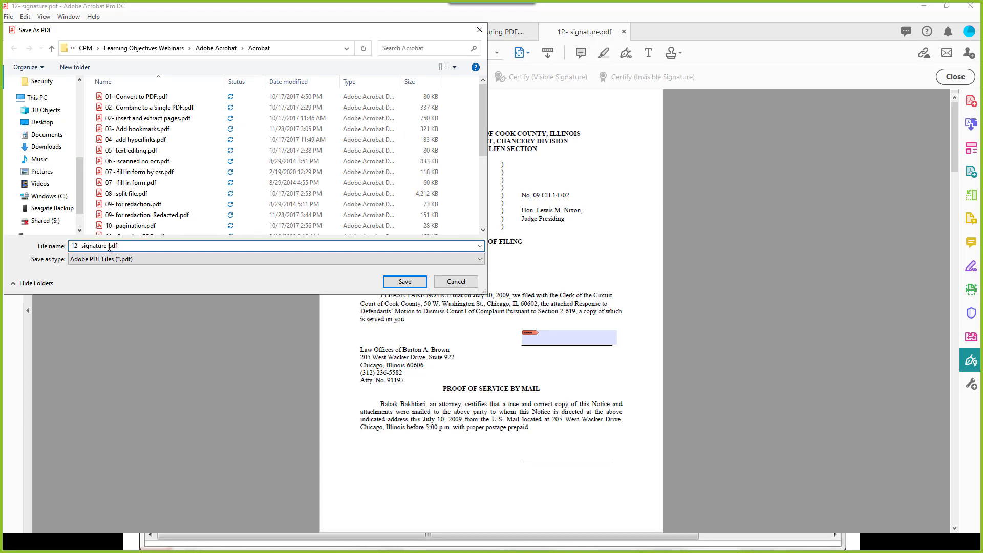
{"action": "type", "text": "signed"}
{"action": "left_click", "coordinate": [404, 282]}
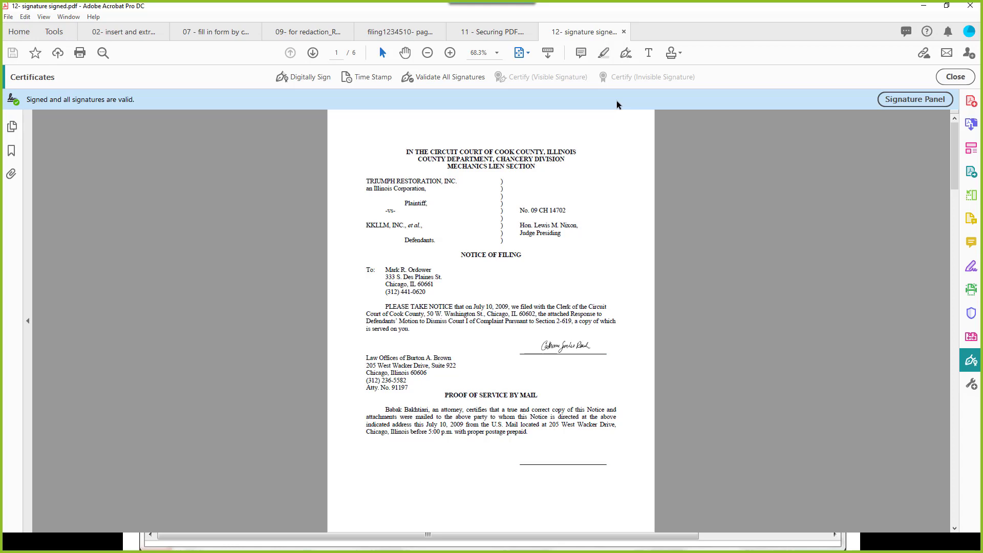
{"action": "left_click", "coordinate": [890, 100]}
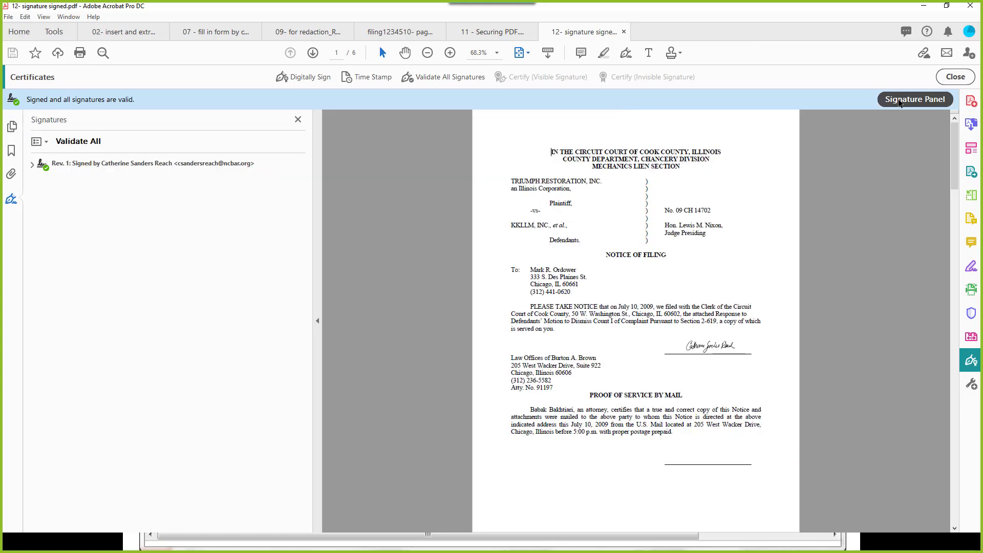
{"action": "left_click", "coordinate": [129, 165]}
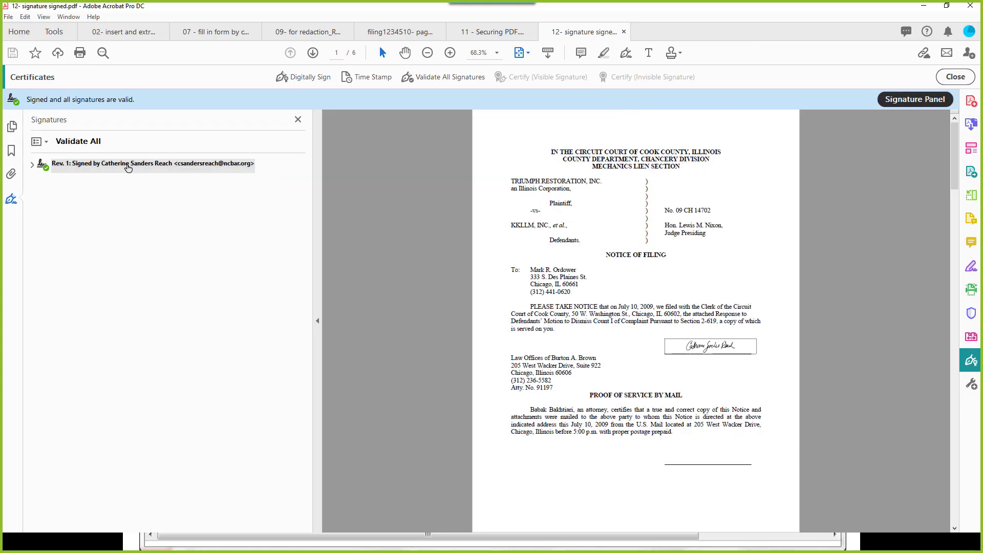
{"action": "left_click", "coordinate": [33, 165]}
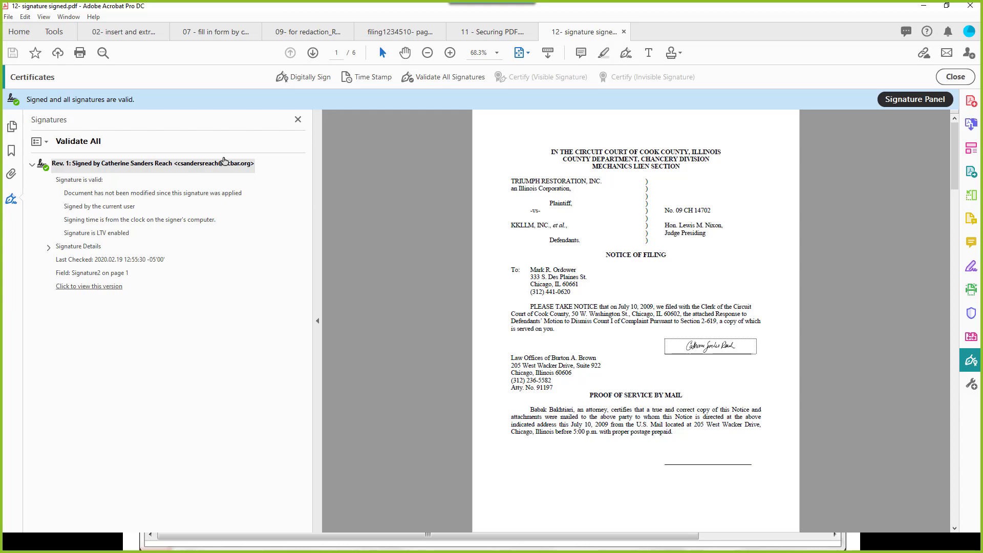
{"action": "left_click", "coordinate": [298, 120]}
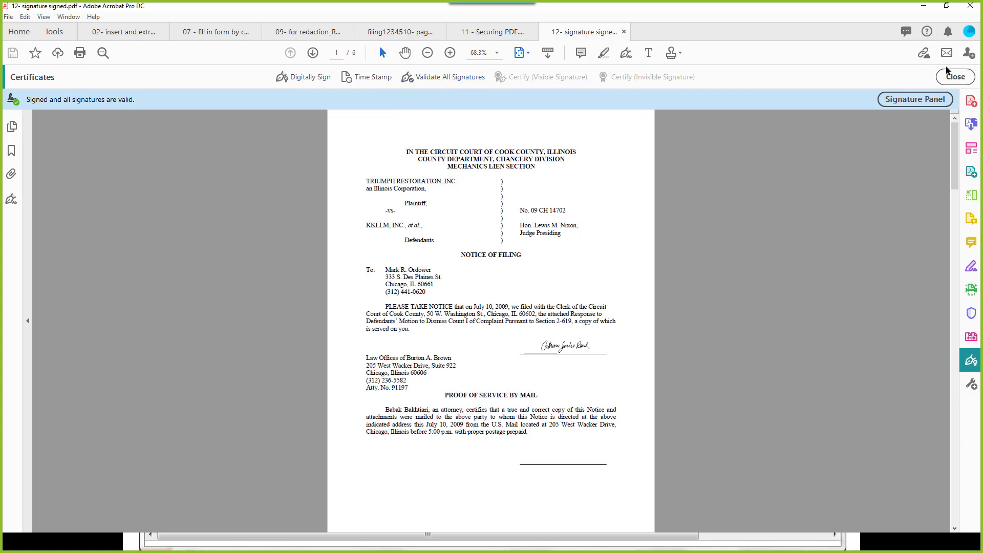
Step: Reopen the Digitally Sign tool on the current document via the 'di' tool search
{"action": "left_click", "coordinate": [953, 77]}
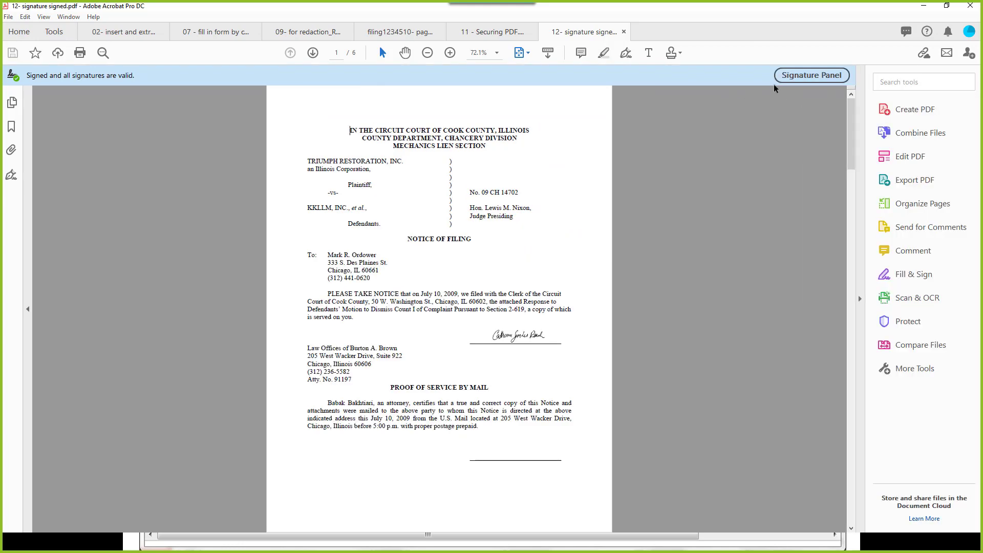
{"action": "left_click", "coordinate": [894, 83]}
{"action": "type", "text": "di"}
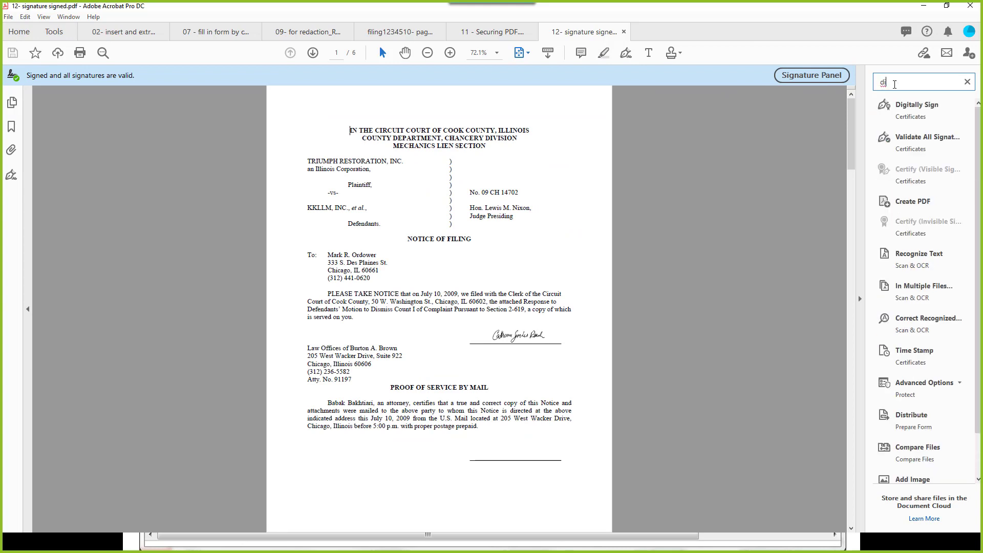
{"action": "left_click", "coordinate": [909, 106]}
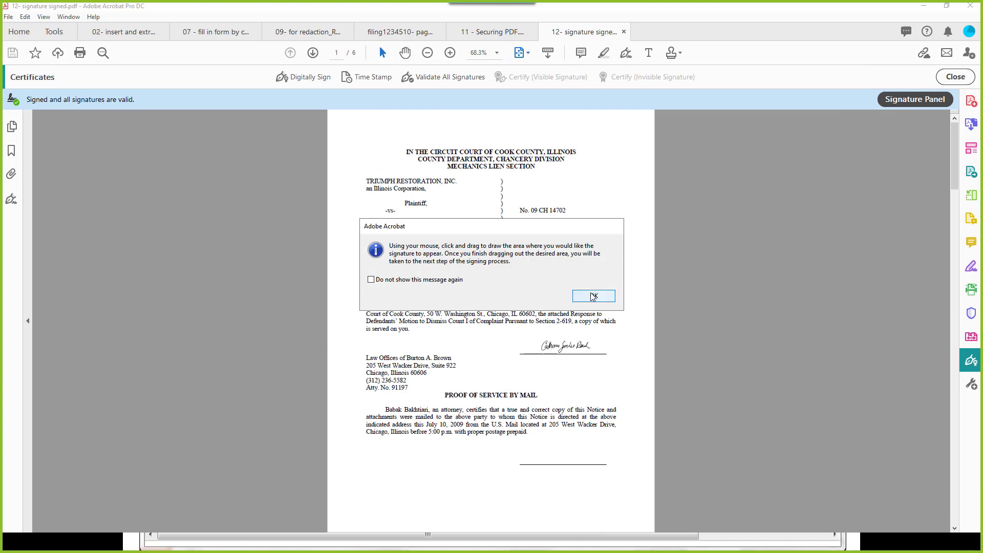
{"action": "left_click", "coordinate": [593, 295]}
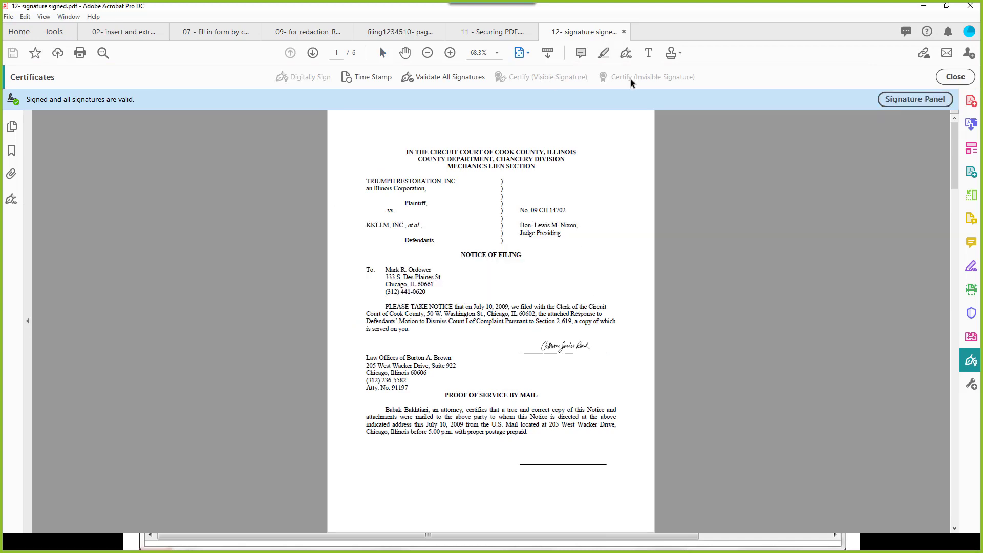
Step: Switch to 11 - Securing PDF and start Digitally Sign there via the 'dig' search
{"action": "left_click", "coordinate": [503, 31]}
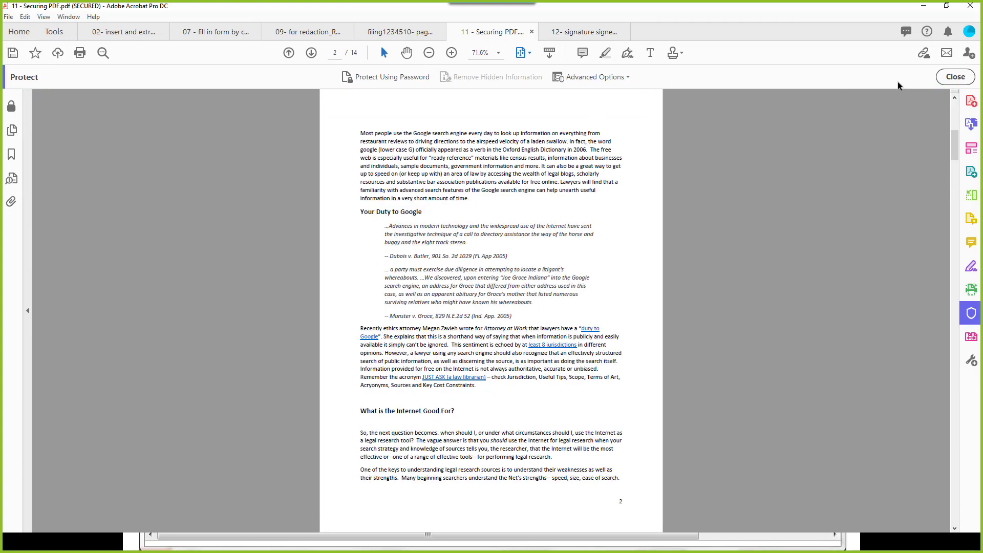
{"action": "left_click", "coordinate": [955, 77]}
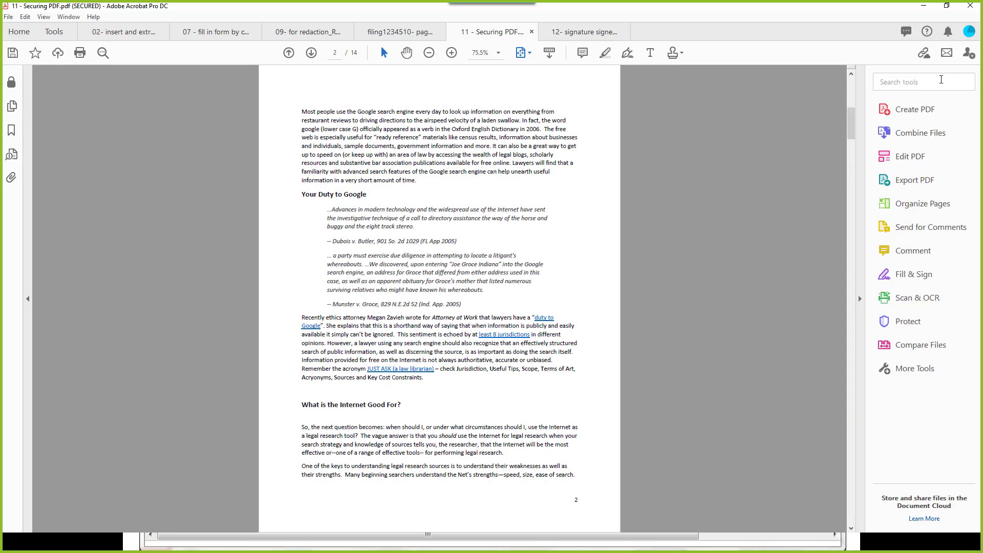
{"action": "left_click", "coordinate": [941, 81]}
{"action": "type", "text": "dig"}
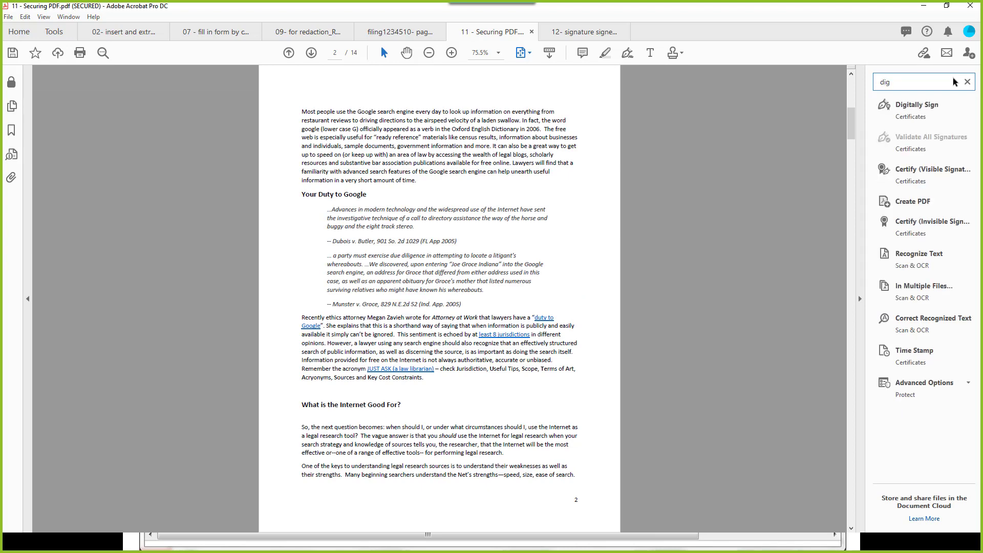
{"action": "left_click", "coordinate": [927, 105]}
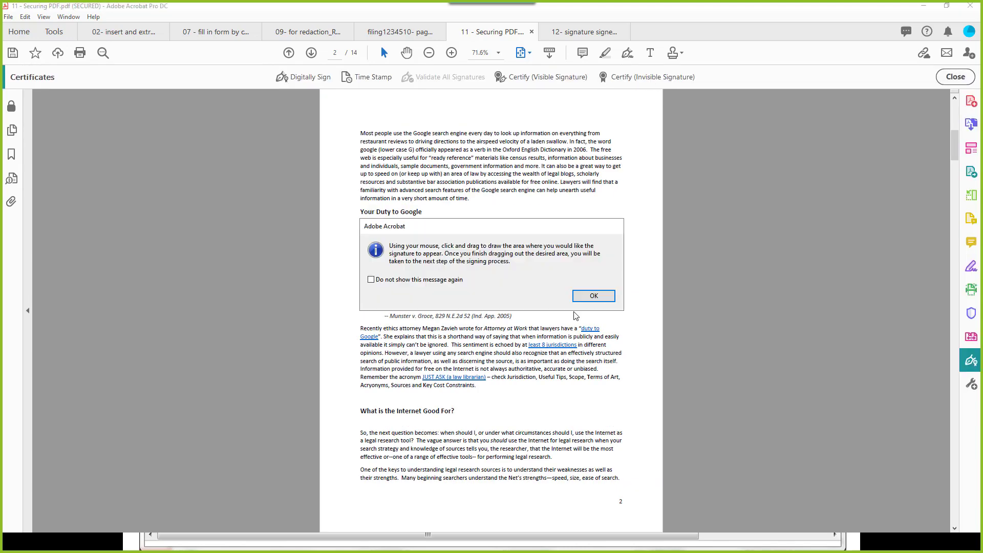
{"action": "left_click", "coordinate": [590, 296]}
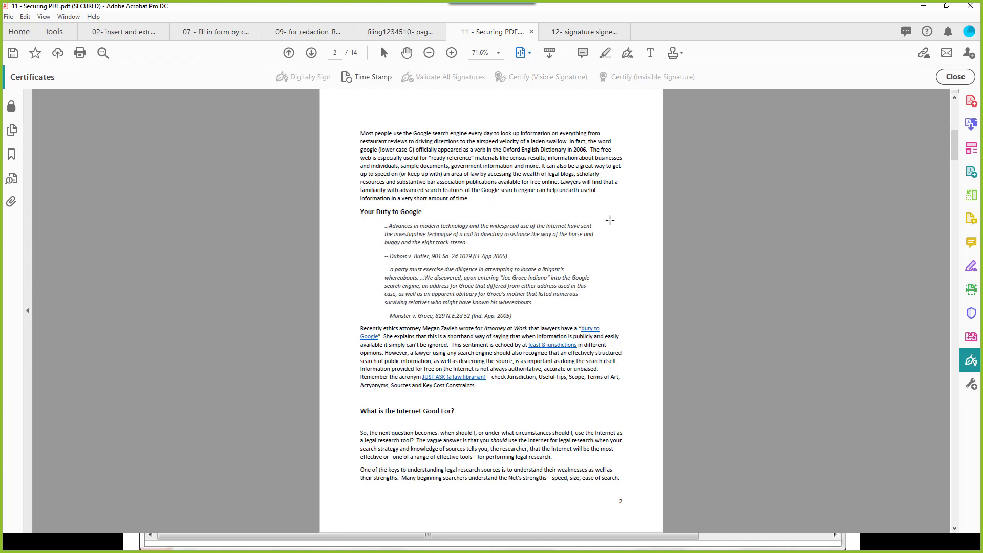
Step: Abandon drawing a signature area on page 2 and choose Certify (Invisible Signature)
{"action": "left_click", "coordinate": [611, 221]}
{"action": "left_click", "coordinate": [608, 293]}
{"action": "left_click_drag", "start_coordinate": [588, 213], "coordinate": [616, 220]}
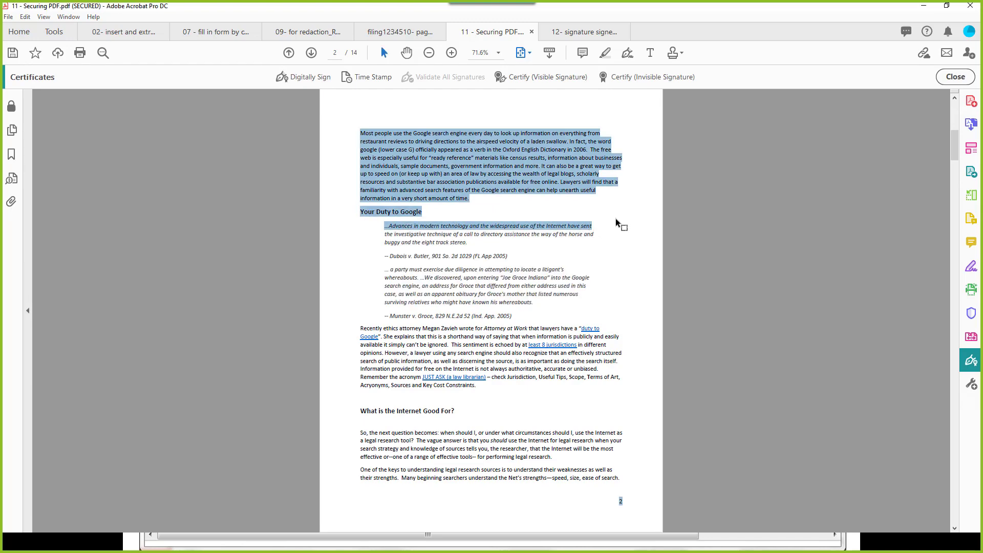
{"action": "left_click", "coordinate": [632, 221]}
{"action": "left_click", "coordinate": [628, 80]}
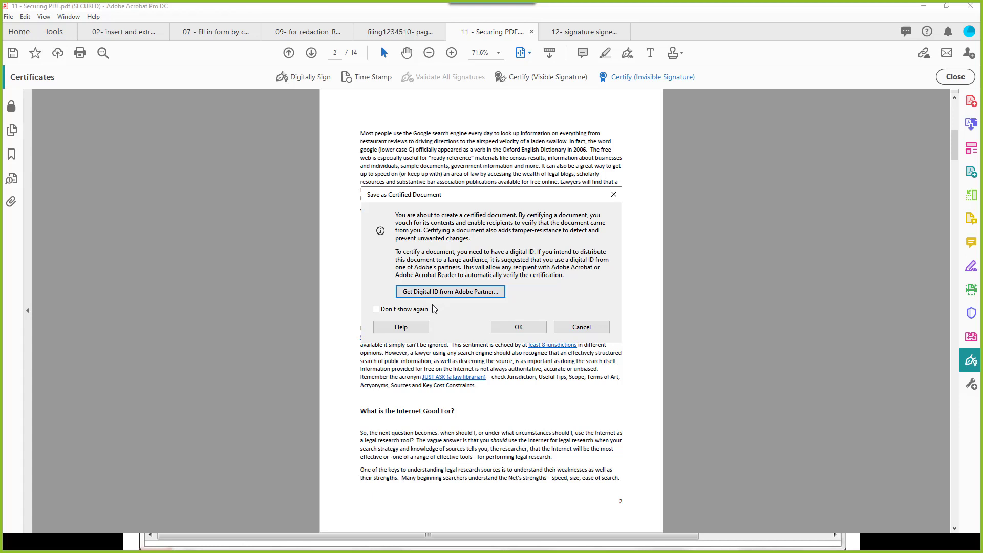
Step: Acknowledge the certified-document notice, enter the digital ID password, and certify-sign the document
{"action": "left_click", "coordinate": [510, 330]}
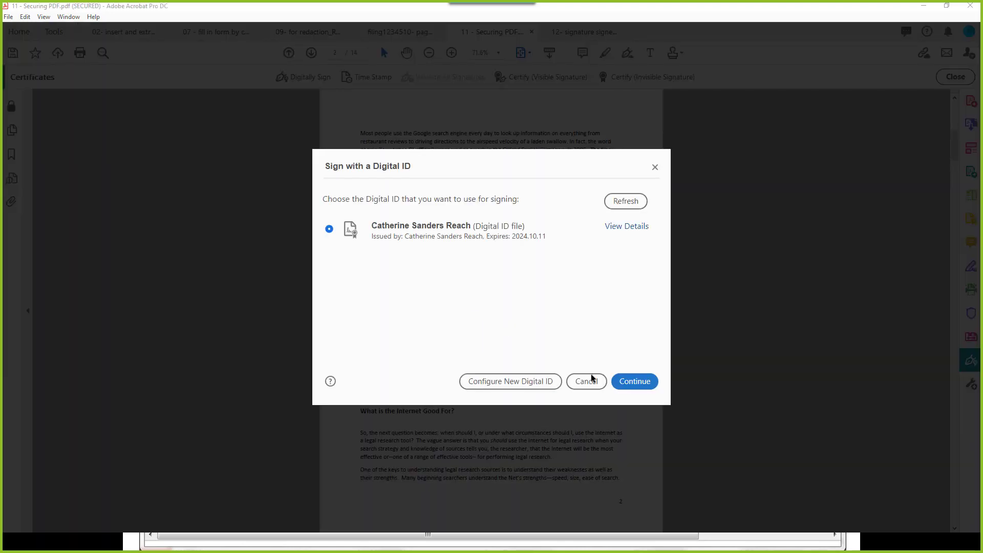
{"action": "left_click", "coordinate": [625, 381]}
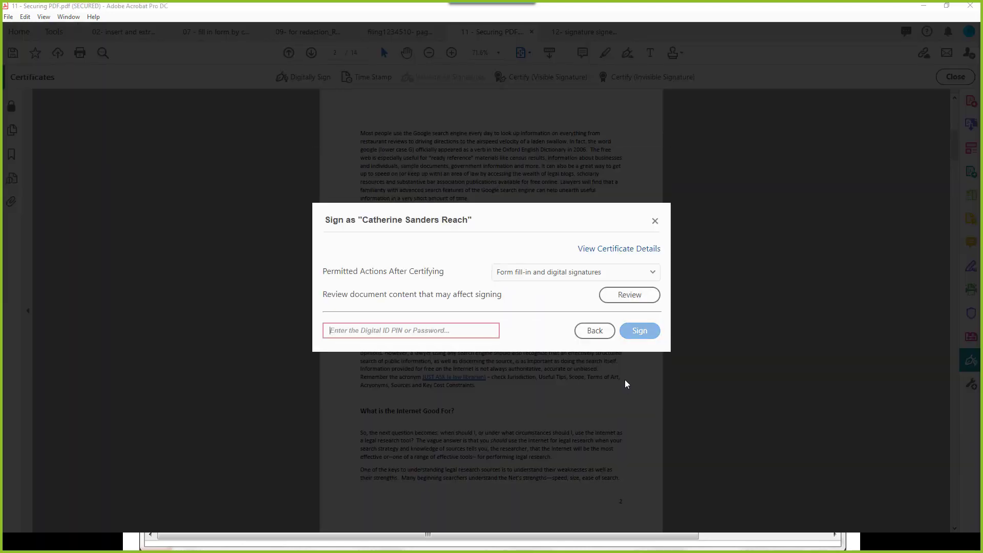
{"action": "left_click", "coordinate": [385, 324]}
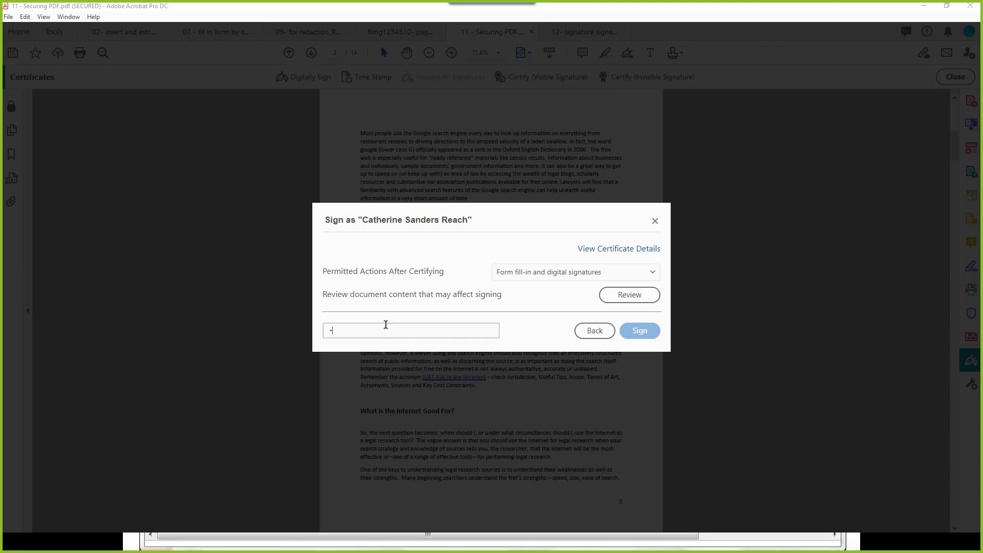
{"action": "type", "text": "****"}
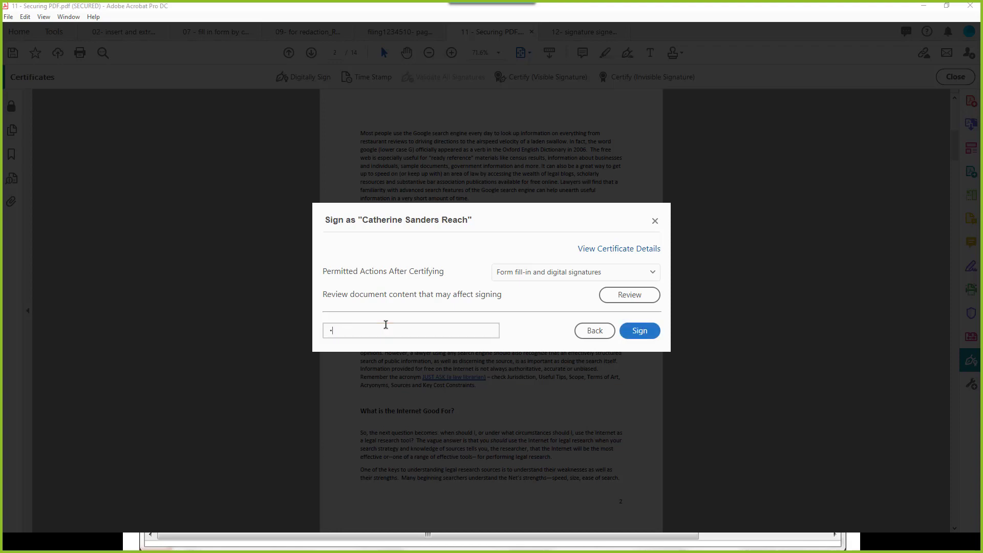
{"action": "key", "text": "BackSpace"}
{"action": "type", "text": "*********"}
{"action": "left_click", "coordinate": [640, 330]}
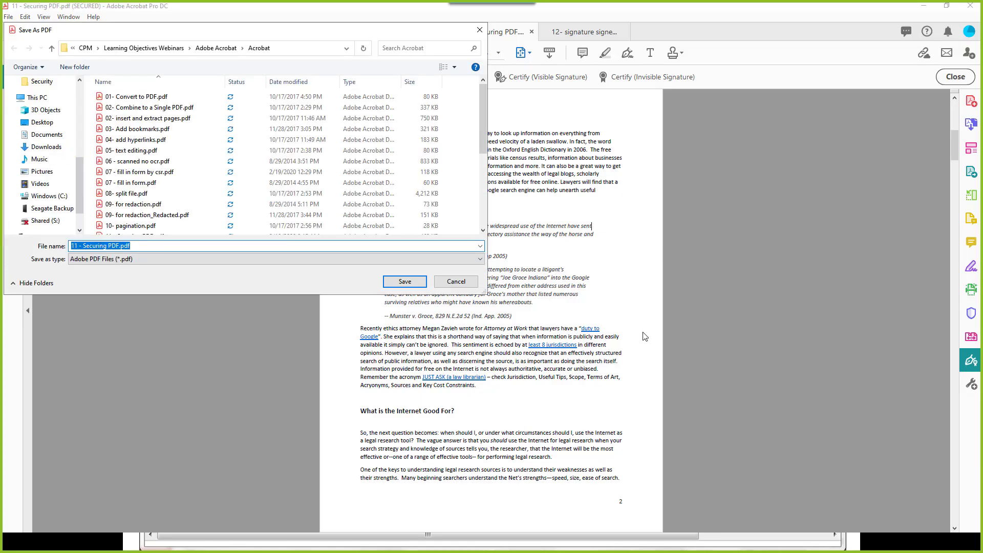
Step: Save the certified copy as '11 - Securing PDF signed.pdf'
{"action": "left_click", "coordinate": [118, 246]}
{"action": "type", "text": "signed"}
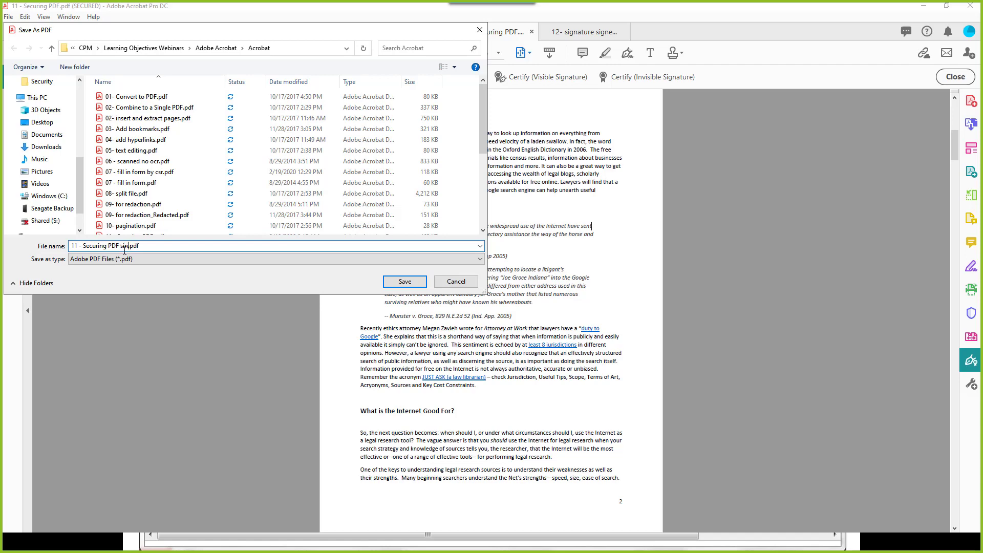
{"action": "left_click", "coordinate": [412, 282]}
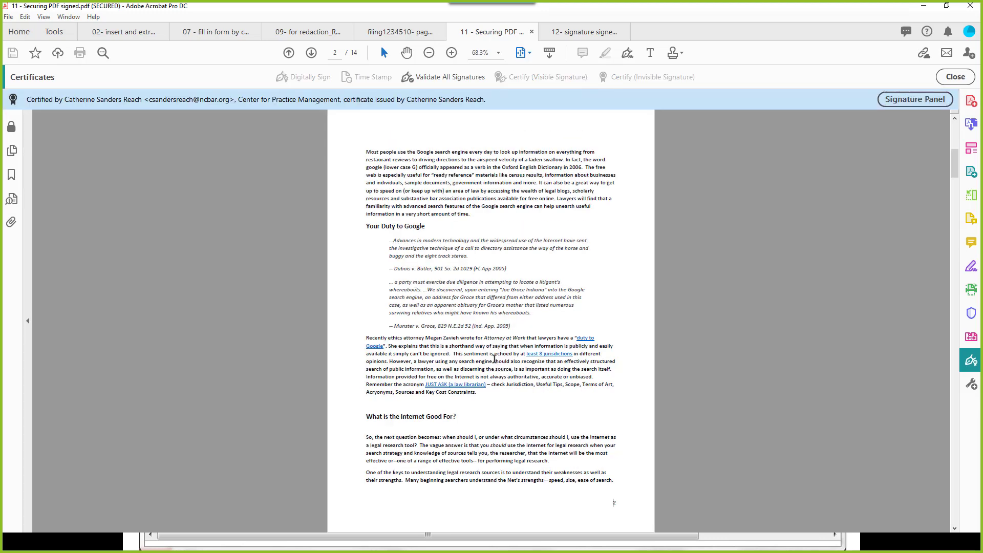
Step: Inspect the certificate signature's validity details in the Signature Panel, then close the Certificates bar
{"action": "left_click", "coordinate": [923, 101]}
{"action": "left_click", "coordinate": [32, 165]}
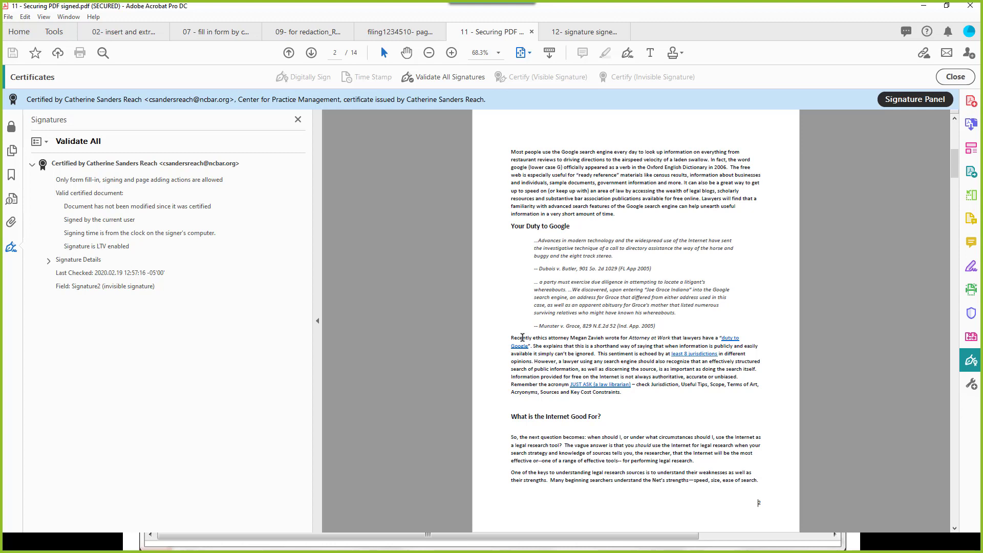
{"action": "left_click", "coordinate": [954, 78]}
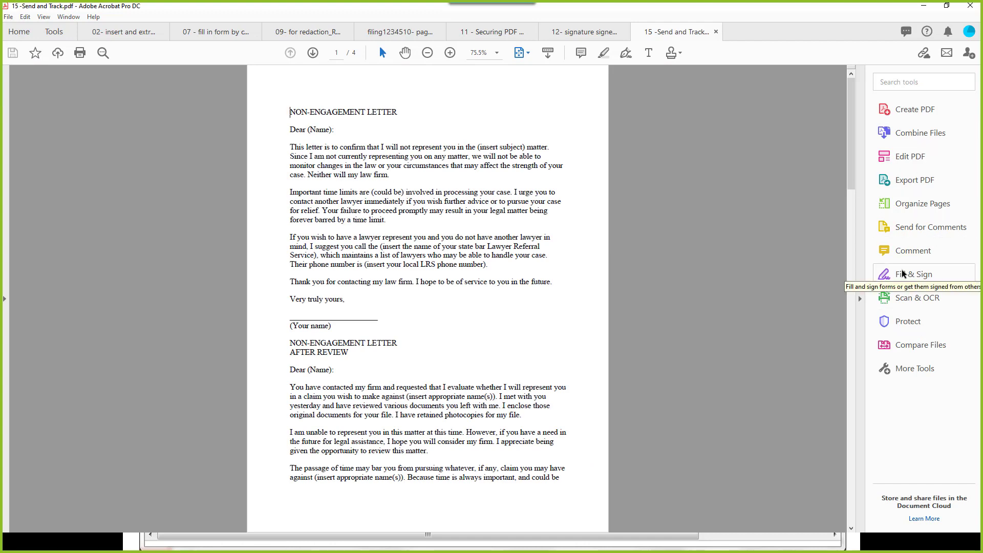
Step: Share the letter for comments with the suggested contact, using the message 'Make Comments'
{"action": "left_click", "coordinate": [903, 229]}
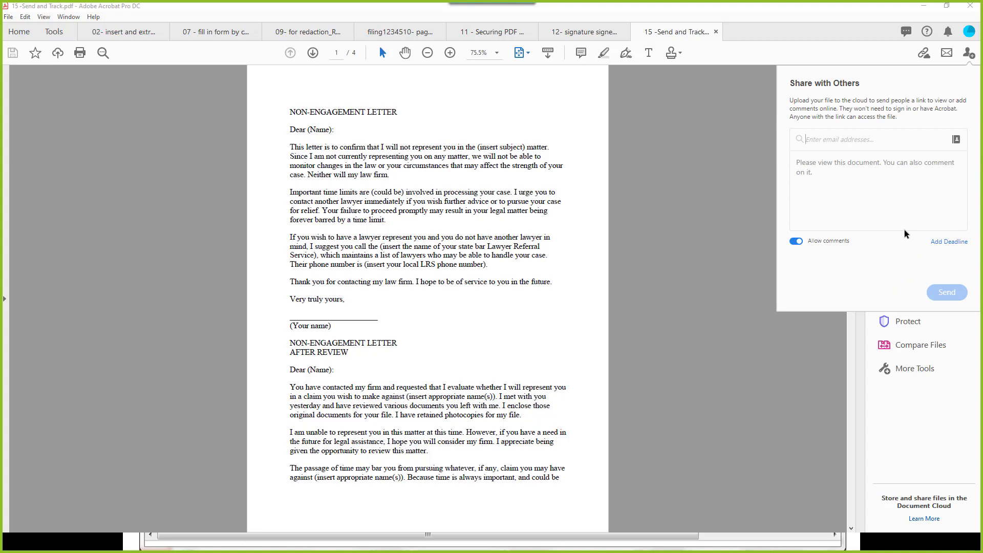
{"action": "type", "text": "cather"}
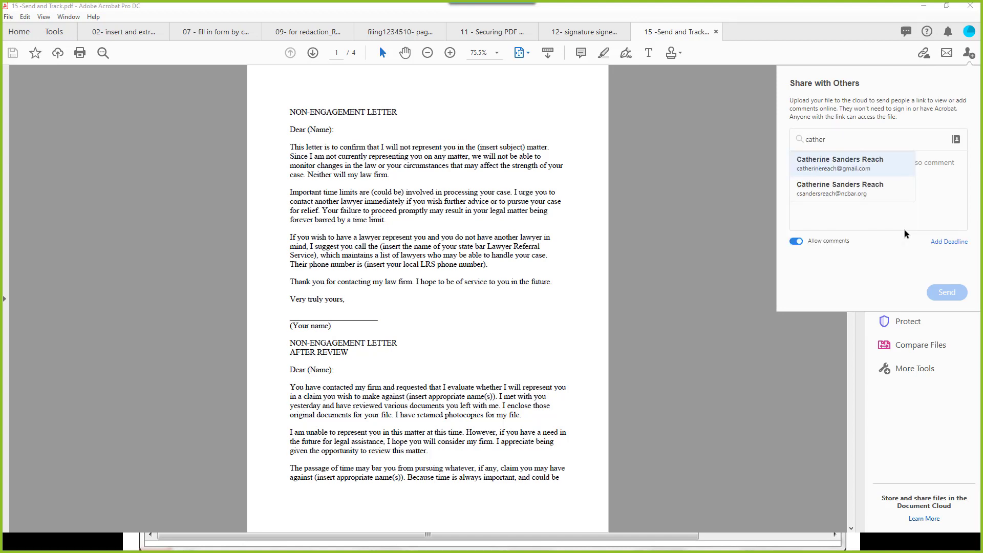
{"action": "left_click", "coordinate": [861, 168]}
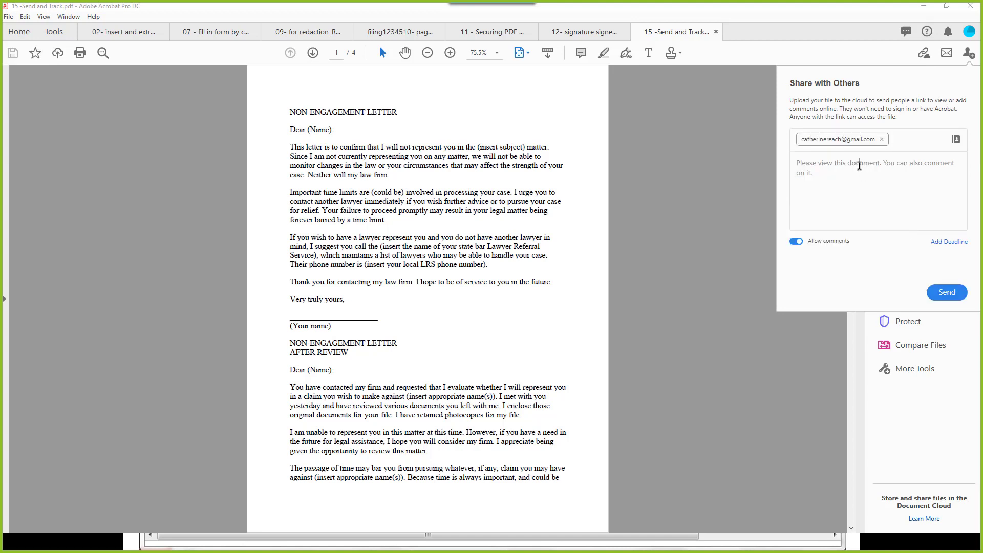
{"action": "left_click", "coordinate": [860, 165]}
{"action": "type", "text": "Make COm"}
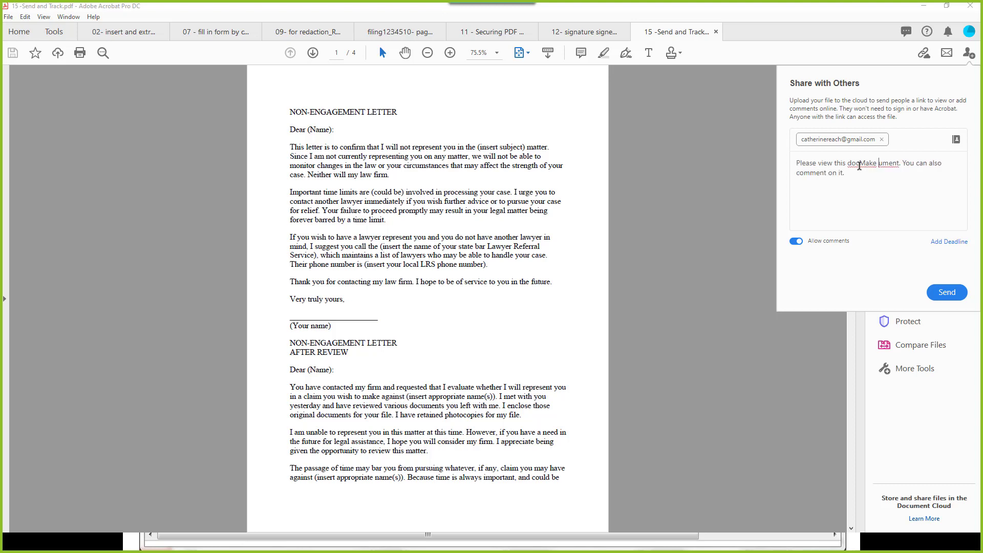
{"action": "key", "text": "BackSpace"}
{"action": "key", "text": "BackSpace"}
{"action": "type", "text": "omments"}
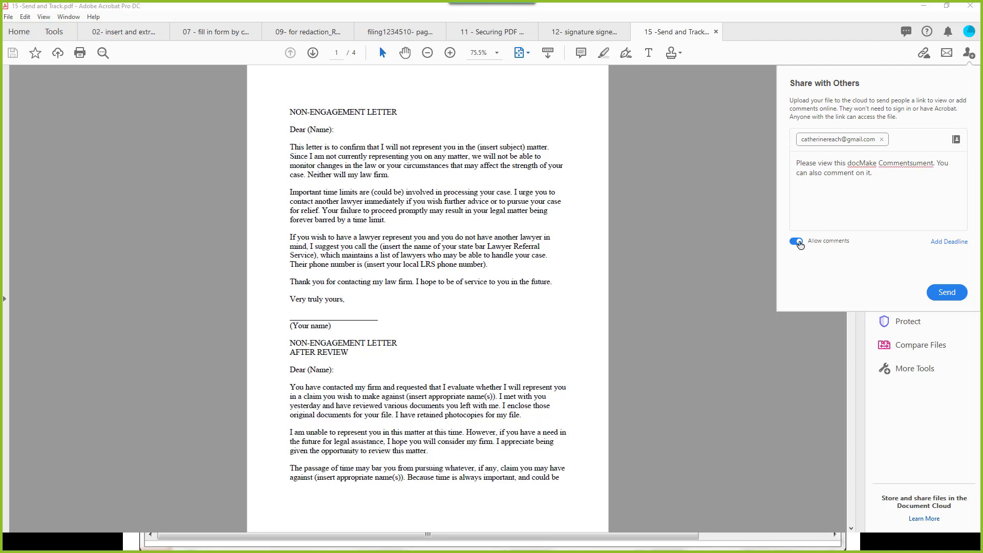
Step: Keep commenting allowed, set a 21 February deadline, and send the letter for comments
{"action": "left_click", "coordinate": [798, 241]}
{"action": "left_click", "coordinate": [798, 241]}
{"action": "left_click", "coordinate": [942, 243]}
{"action": "left_click", "coordinate": [913, 216]}
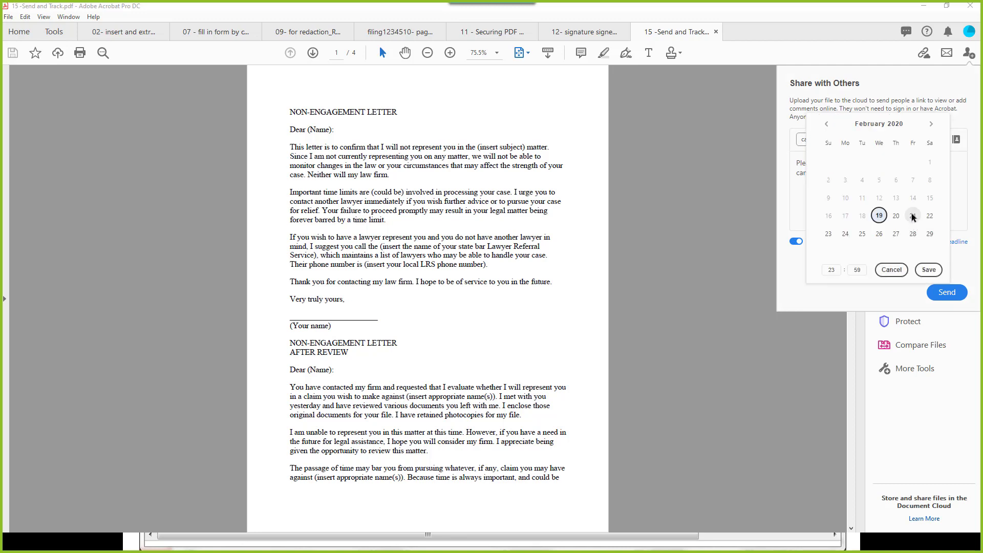
{"action": "left_click", "coordinate": [929, 270]}
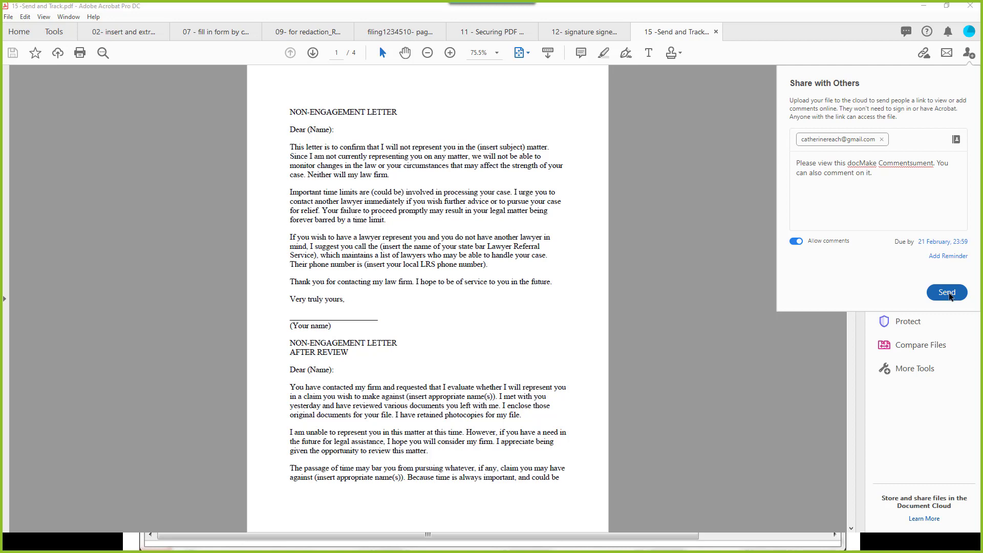
{"action": "left_click", "coordinate": [947, 292]}
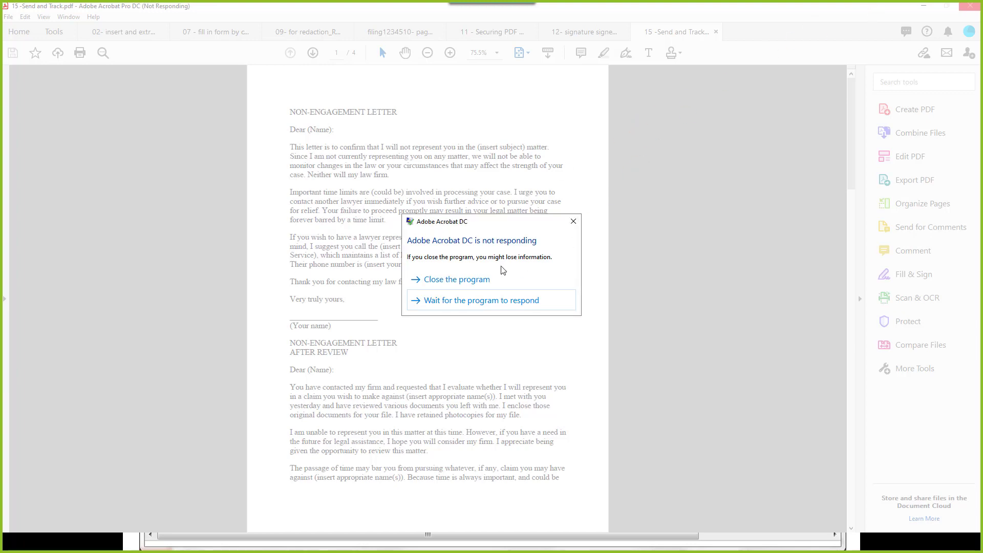
Step: Close the frozen Acrobat program and cancel the Windows problem report
{"action": "left_click", "coordinate": [470, 286]}
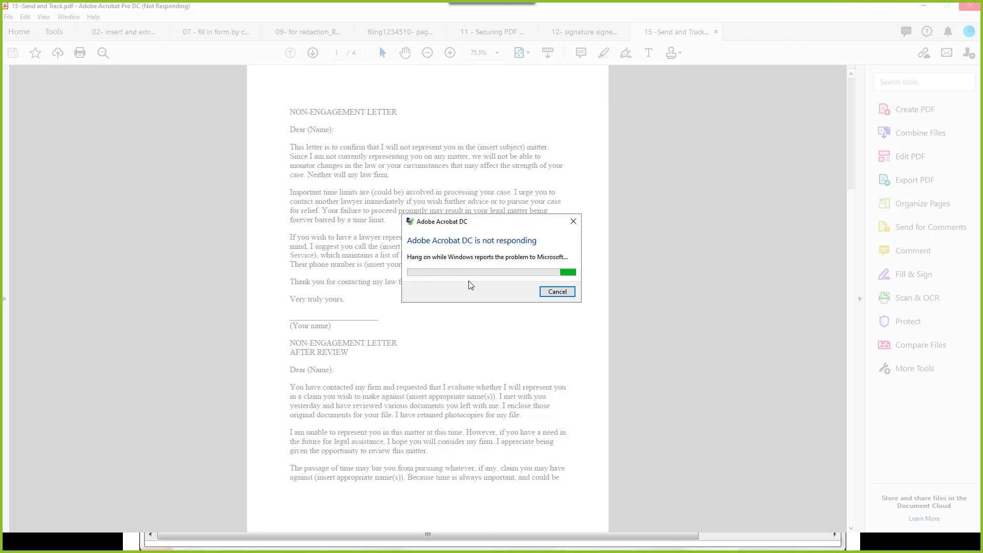
{"action": "left_click", "coordinate": [559, 291]}
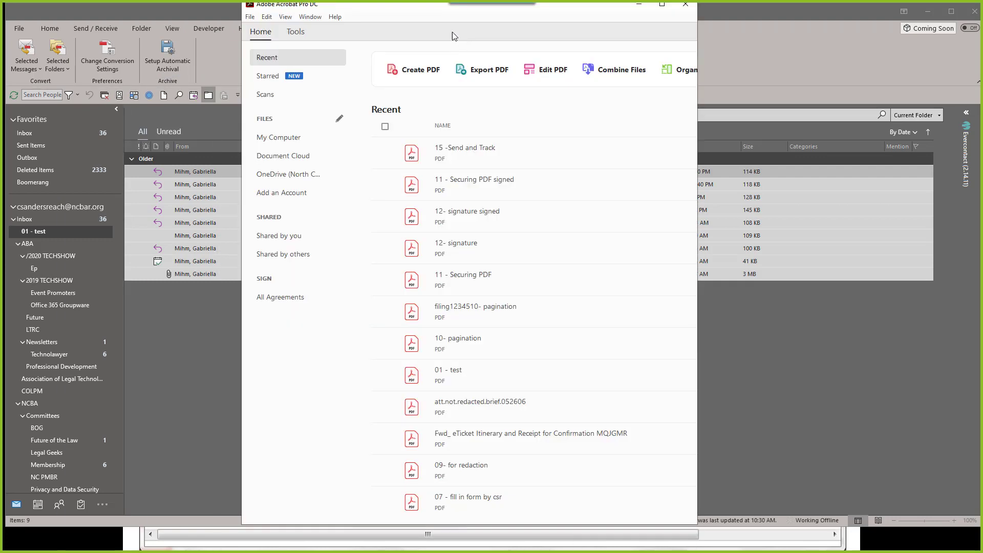
Step: Maximize Acrobat, list files Shared by you, and view Forecast Analytics' sharing details
{"action": "left_click", "coordinate": [663, 6]}
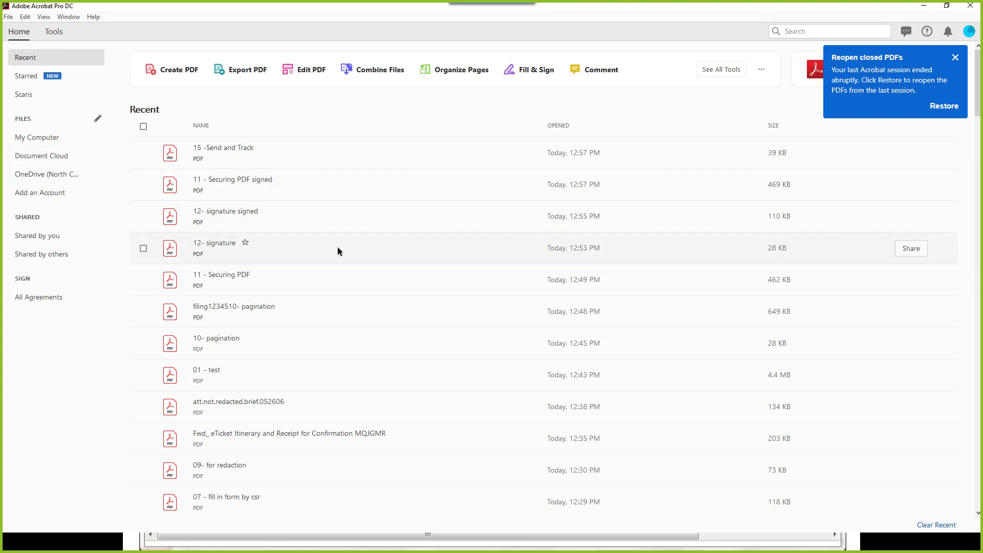
{"action": "left_click", "coordinate": [27, 238]}
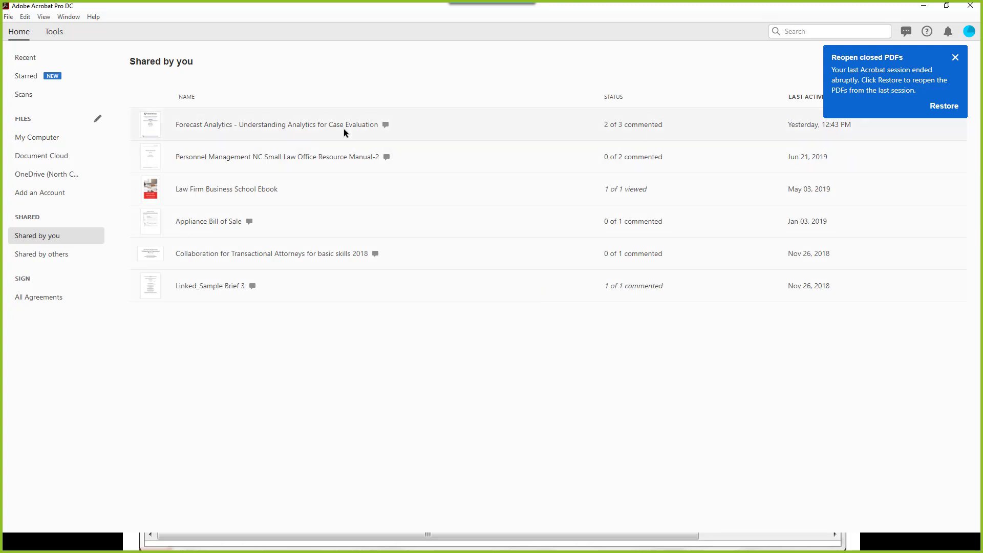
{"action": "left_click", "coordinate": [954, 58]}
{"action": "left_click", "coordinate": [646, 128]}
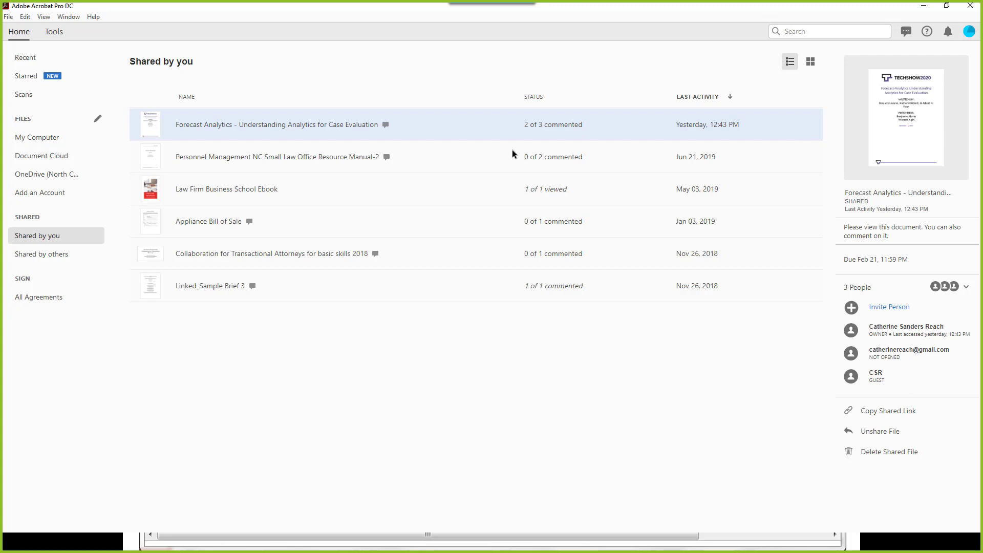
Step: Open 16 - Fill and Sign.pdf and choose Request signatures under Fill & Sign
{"action": "double_click", "coordinate": [346, 126]}
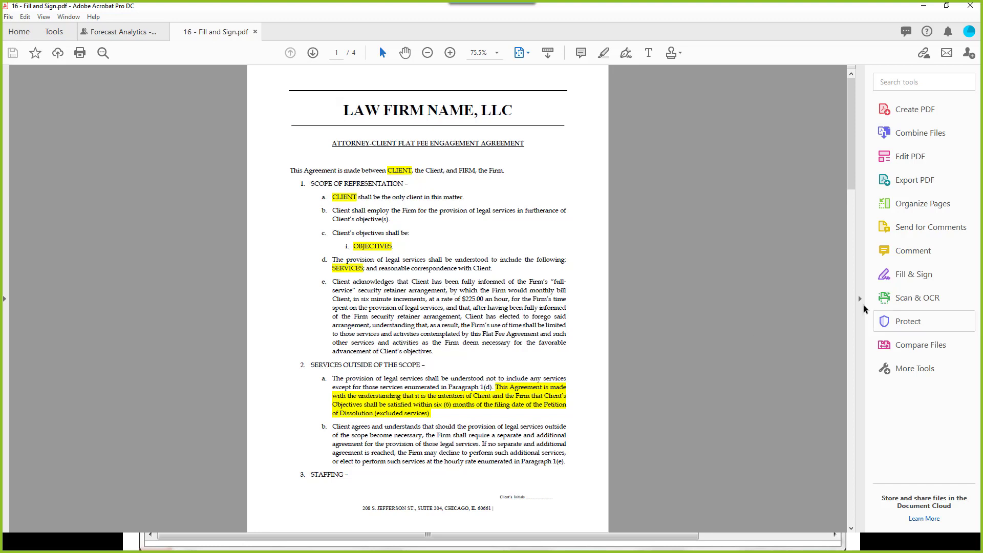
{"action": "left_click", "coordinate": [904, 278]}
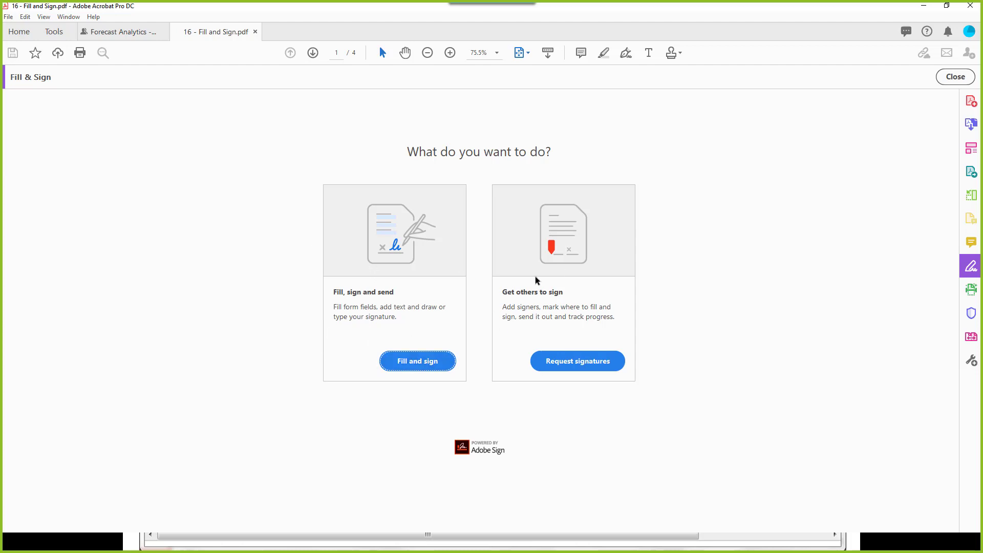
{"action": "left_click", "coordinate": [565, 362]}
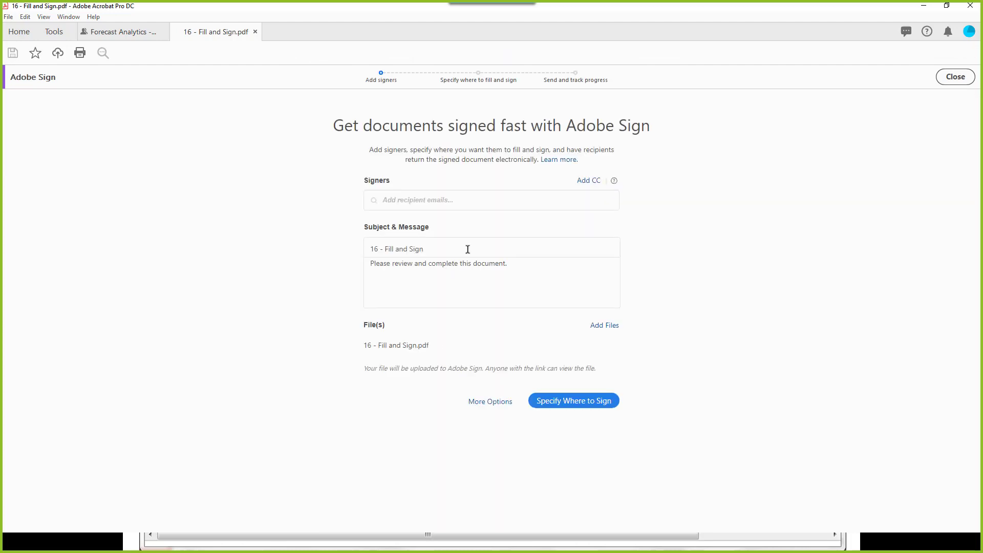
Step: Add the client's suggested e-mail address as the first signer in the full request options
{"action": "left_click", "coordinate": [475, 402]}
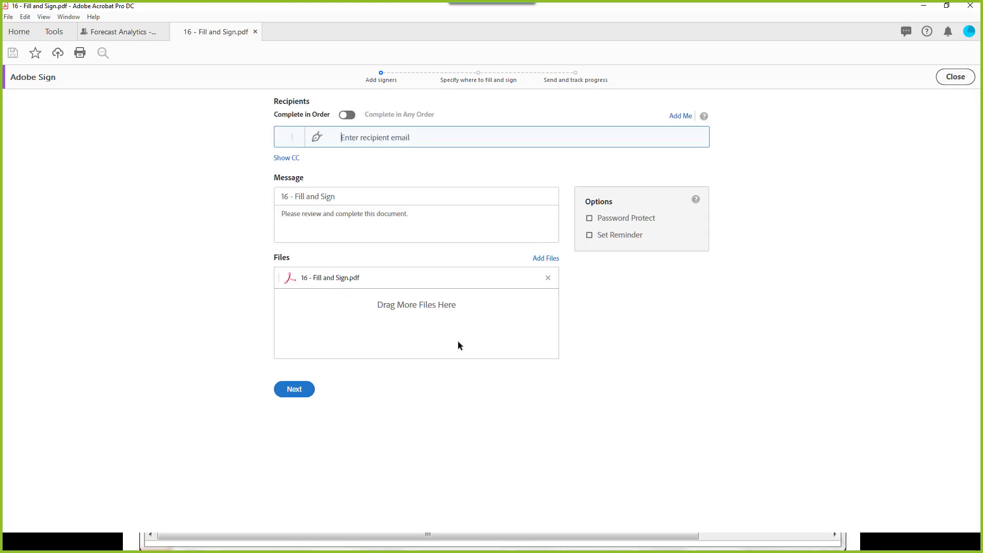
{"action": "type", "text": "cather"}
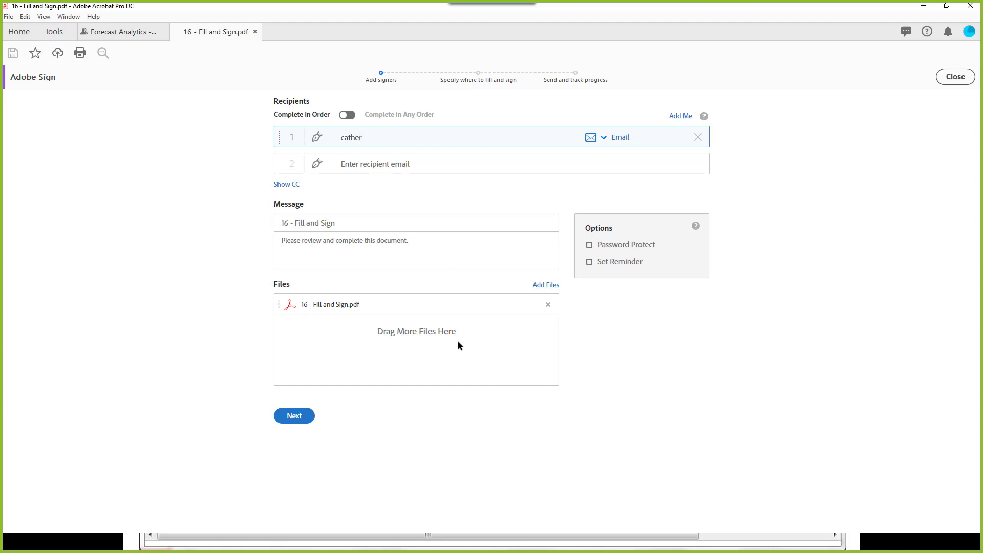
{"action": "left_click", "coordinate": [353, 154]}
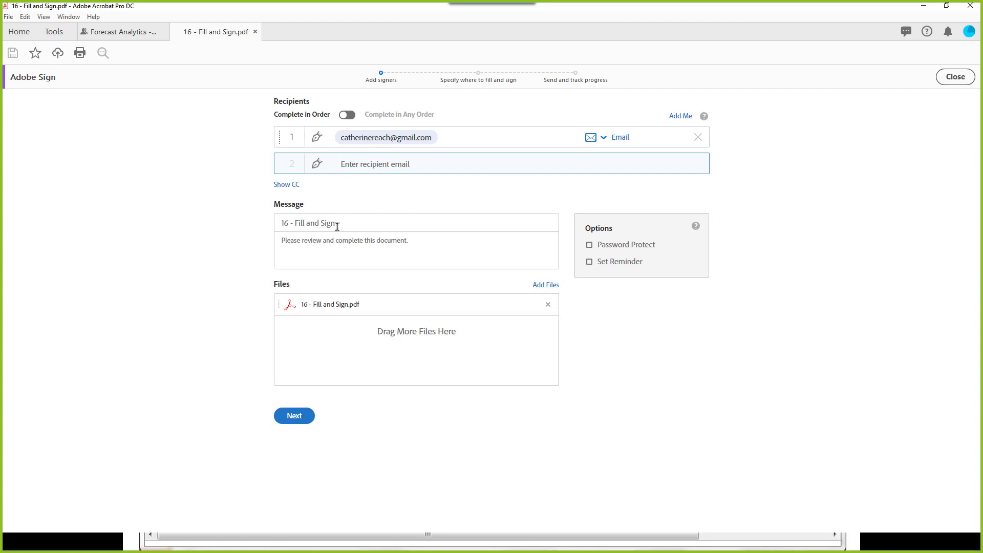
{"action": "left_click", "coordinate": [300, 228]}
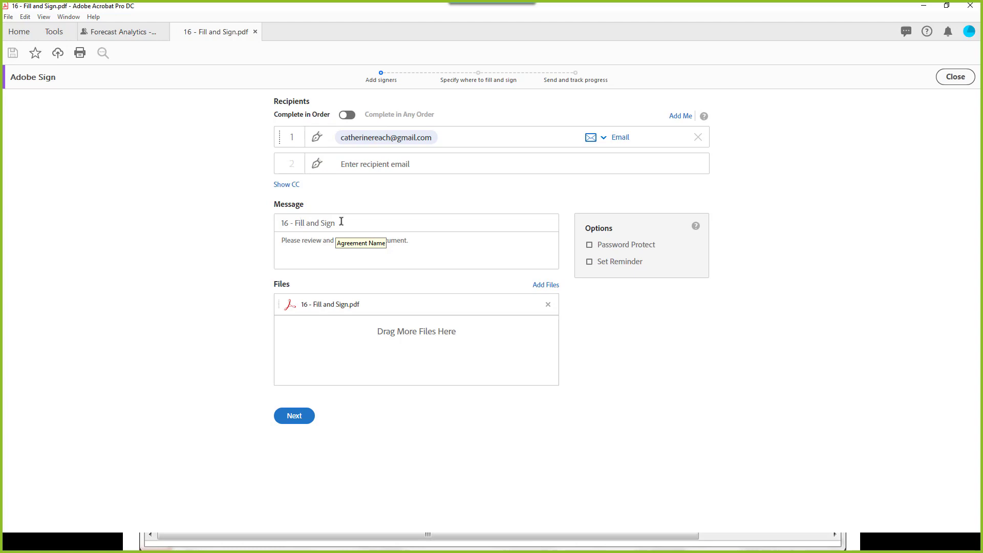
{"action": "left_click_drag", "start_coordinate": [342, 222], "coordinate": [275, 234]}
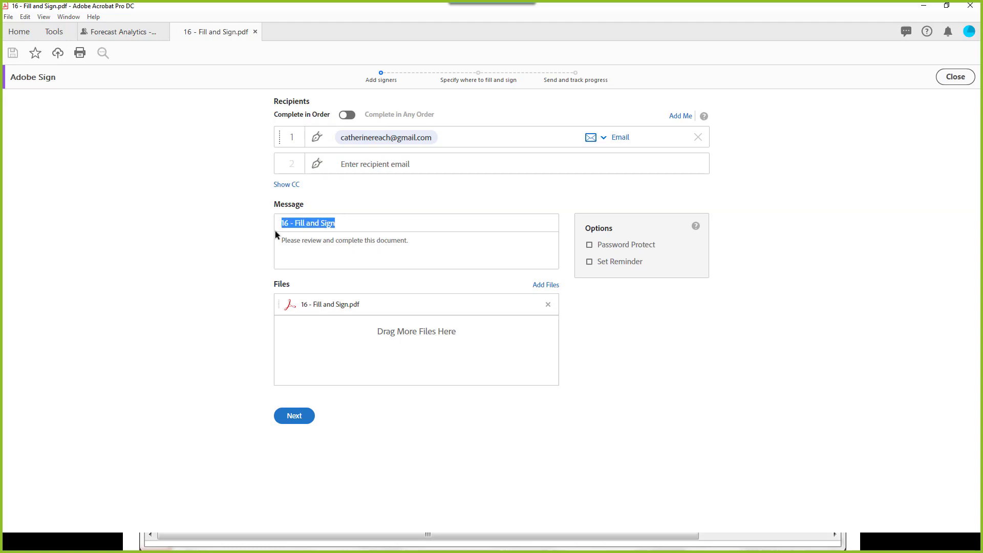
{"action": "left_click", "coordinate": [310, 242]}
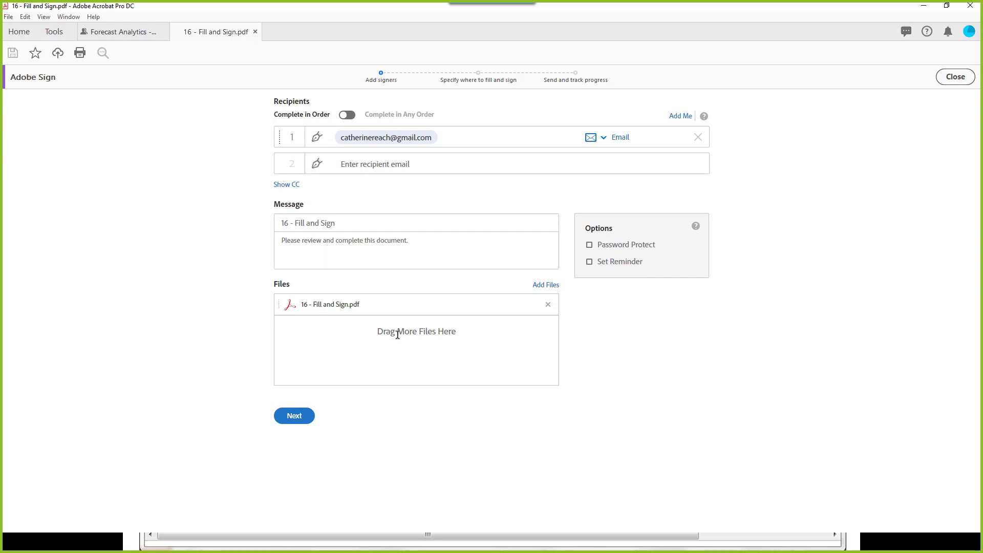
Step: Leave password protection off and set an Every day signer reminder
{"action": "left_click", "coordinate": [593, 246]}
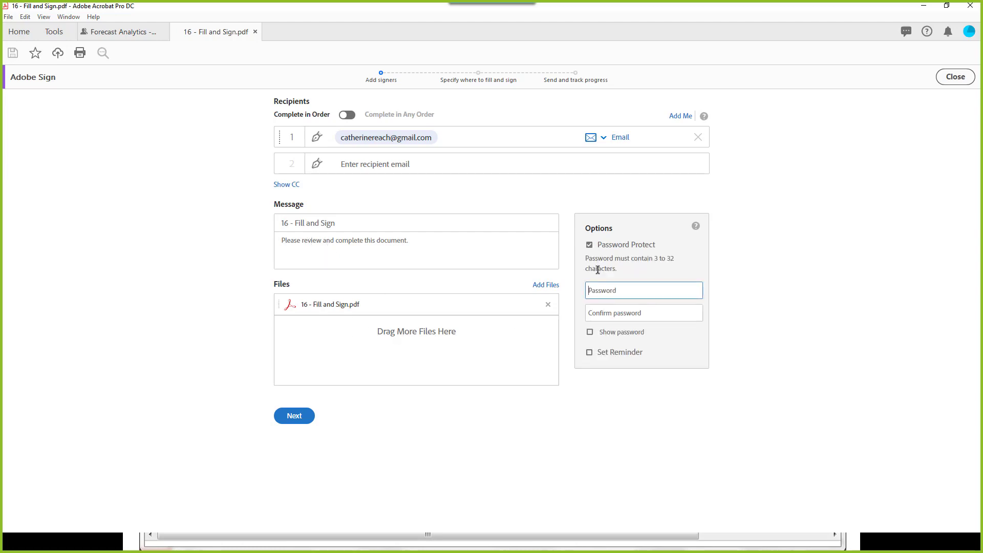
{"action": "left_click", "coordinate": [589, 245]}
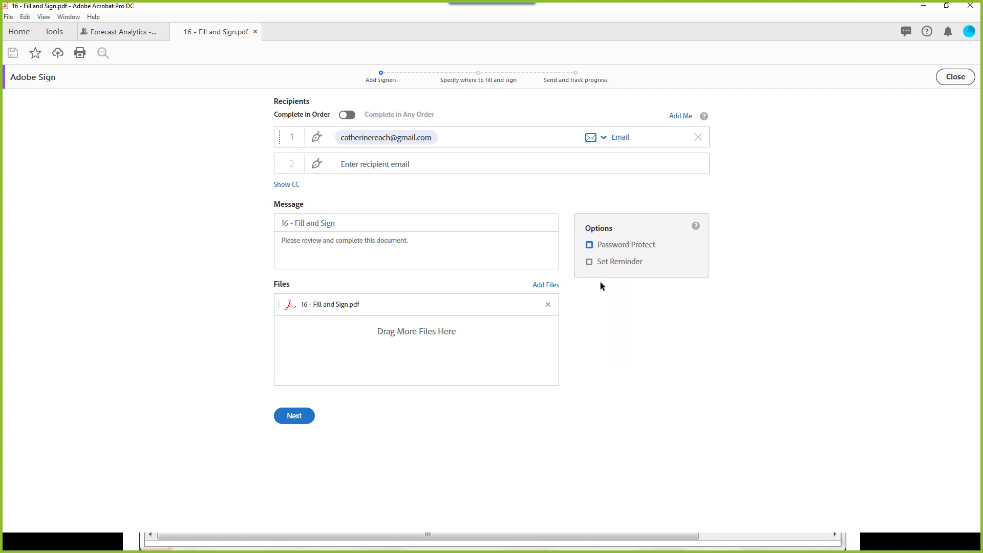
{"action": "left_click", "coordinate": [589, 263]}
{"action": "left_click", "coordinate": [613, 278]}
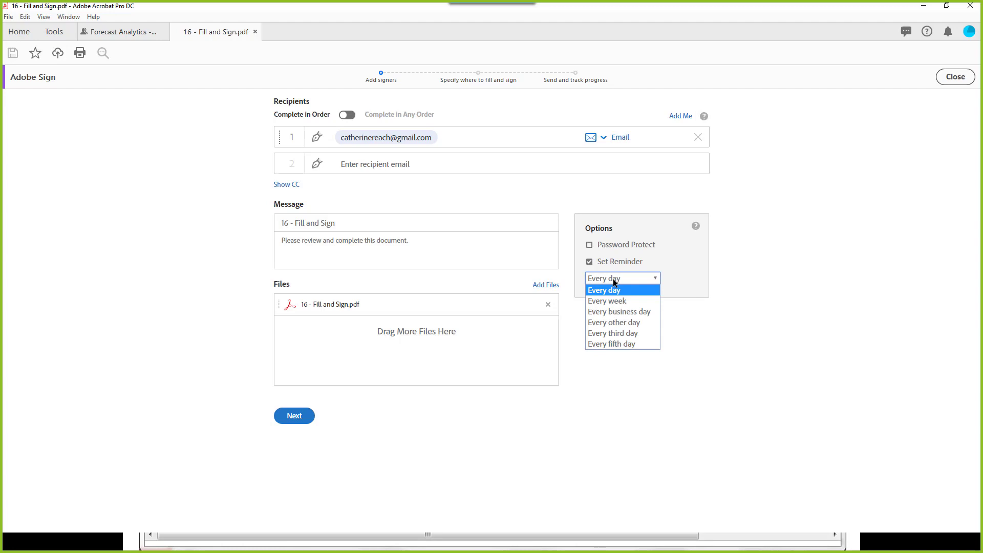
{"action": "left_click", "coordinate": [614, 281]}
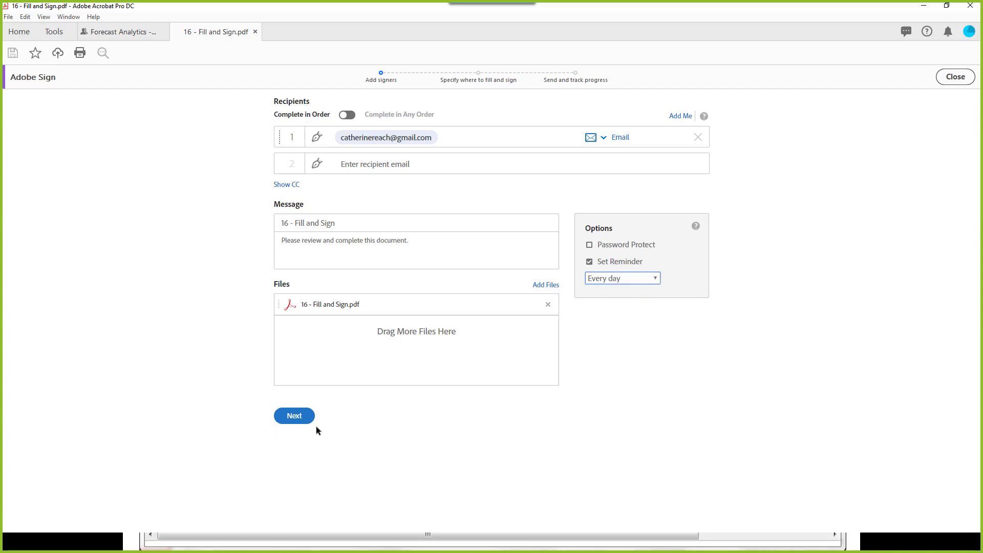
Step: Place fill-in fields on each Client's Initials line and one above page 4's CLIENT, Client line
{"action": "left_click", "coordinate": [296, 417]}
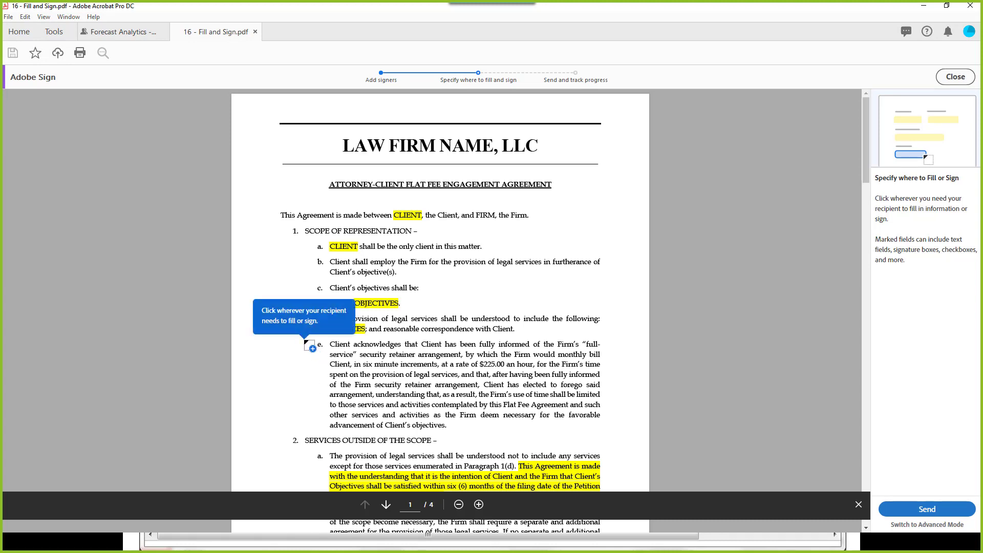
{"action": "scroll", "coordinate": [306, 342], "scroll_direction": "down", "scroll_amount": 5}
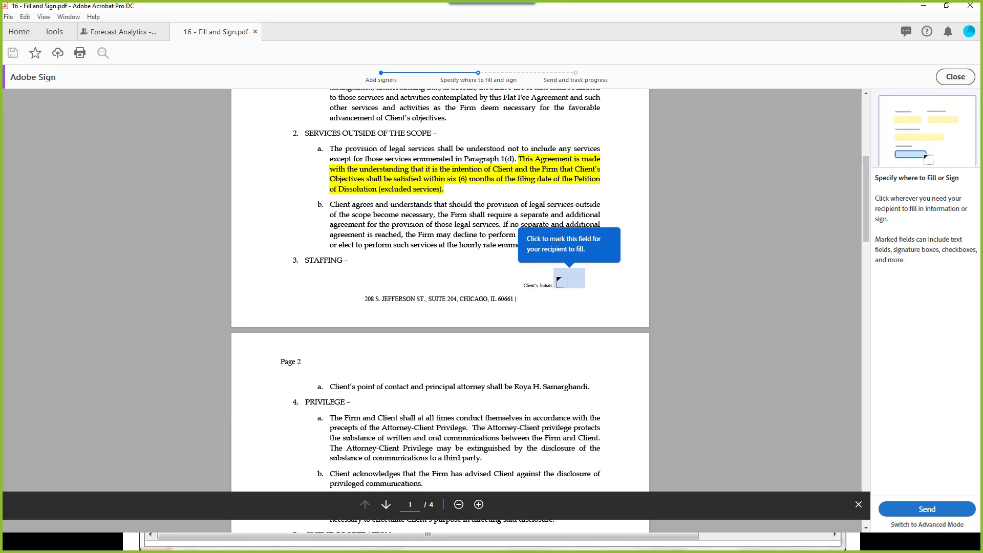
{"action": "left_click", "coordinate": [559, 281]}
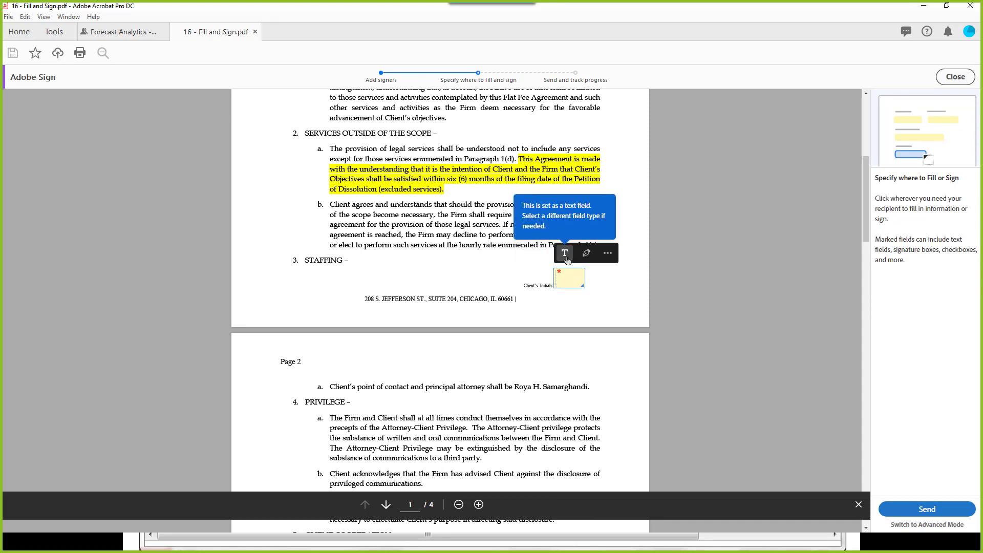
{"action": "scroll", "coordinate": [491, 315], "scroll_direction": "down", "scroll_amount": 14}
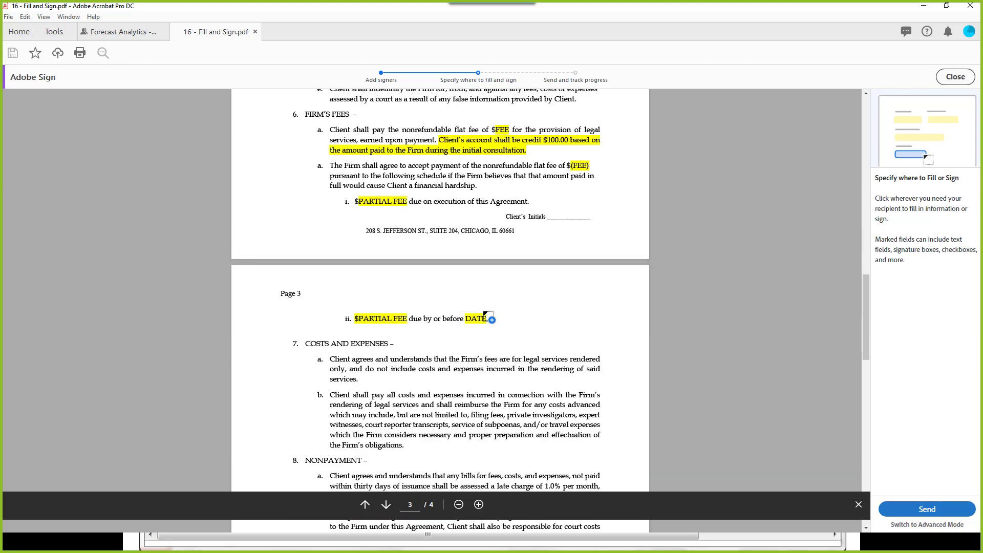
{"action": "left_click", "coordinate": [549, 214]}
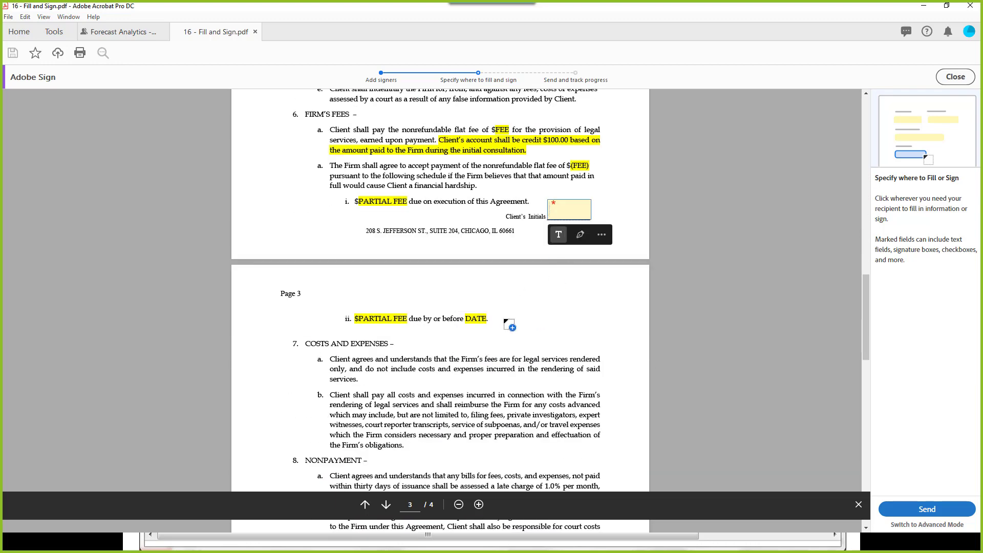
{"action": "scroll", "coordinate": [508, 323], "scroll_direction": "down", "scroll_amount": 10}
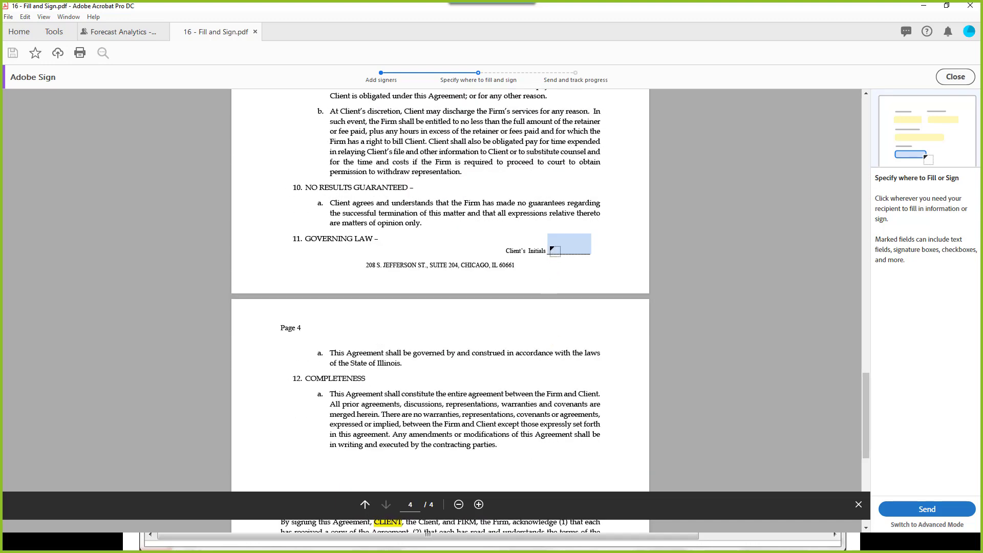
{"action": "left_click", "coordinate": [553, 250]}
{"action": "scroll", "coordinate": [527, 343], "scroll_direction": "down", "scroll_amount": 5}
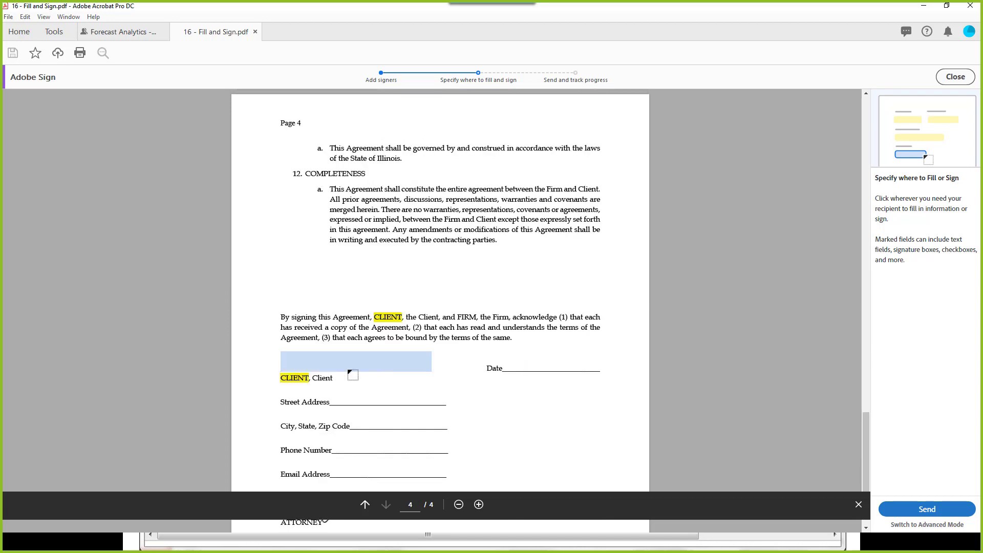
{"action": "left_click", "coordinate": [308, 364]}
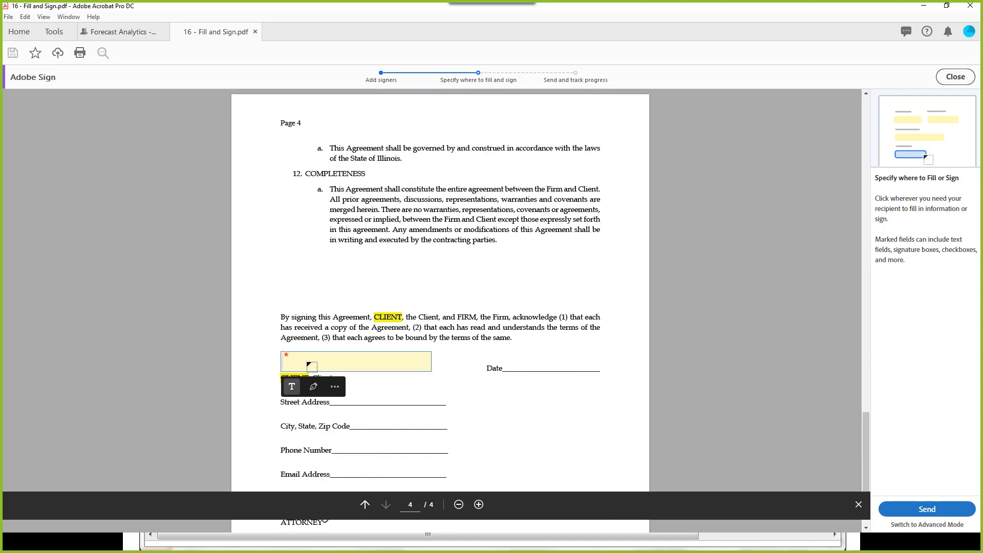
Step: Make the client field a signature and add a signature-date field on the Date line
{"action": "left_click", "coordinate": [313, 391]}
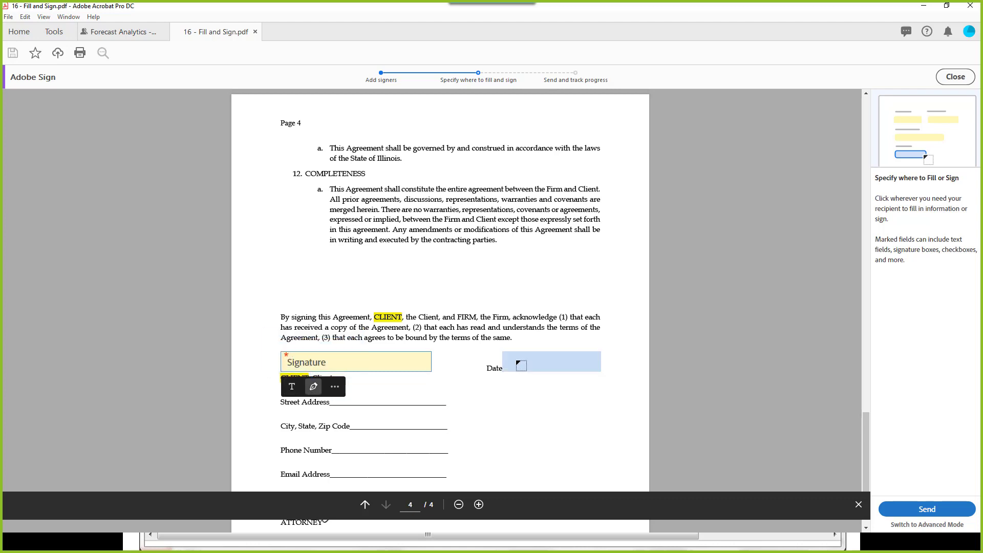
{"action": "left_click", "coordinate": [518, 364]}
{"action": "left_click", "coordinate": [559, 387]}
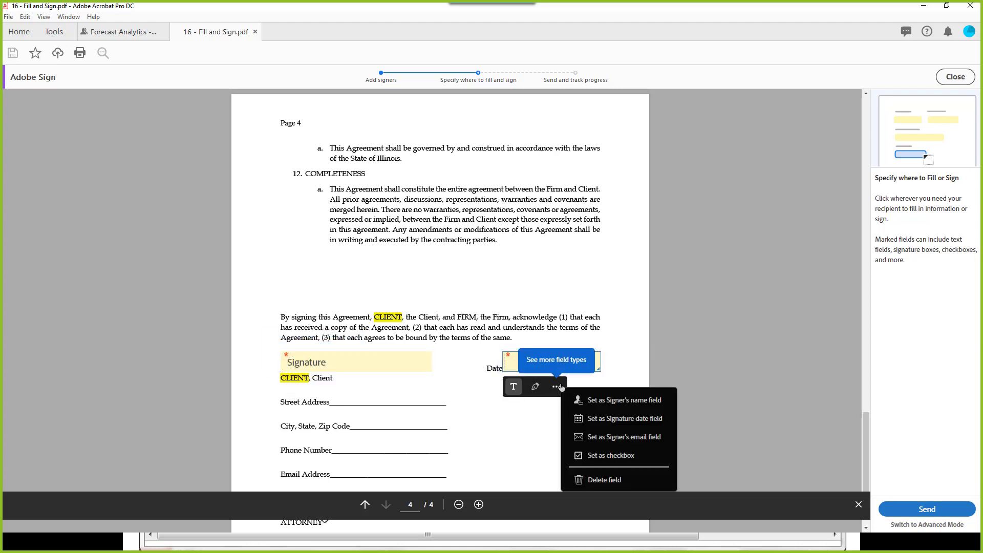
{"action": "left_click", "coordinate": [611, 425]}
Step: Add text fields on the Street Address, City/State/Zip Code and Phone Number lines
{"action": "left_click", "coordinate": [348, 398]}
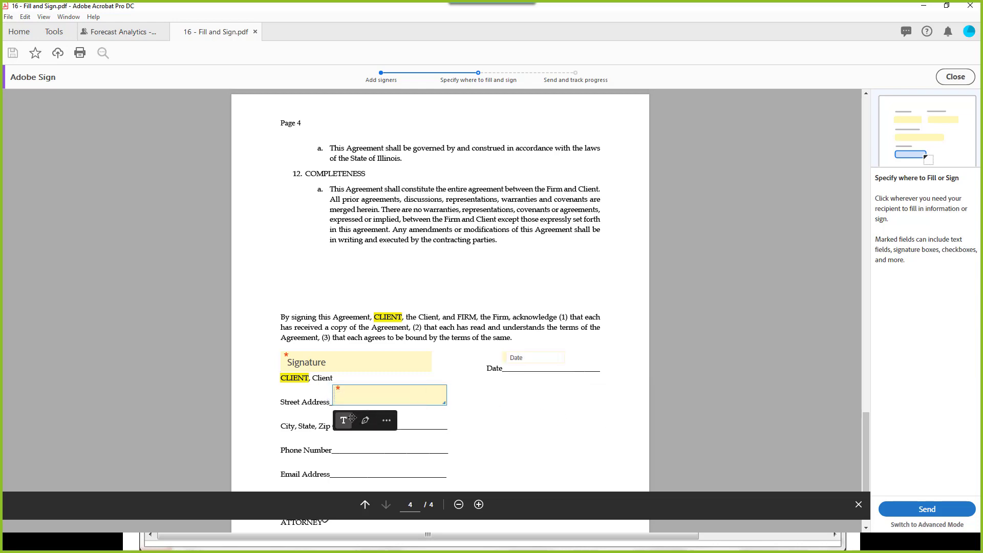
{"action": "left_click", "coordinate": [405, 424]}
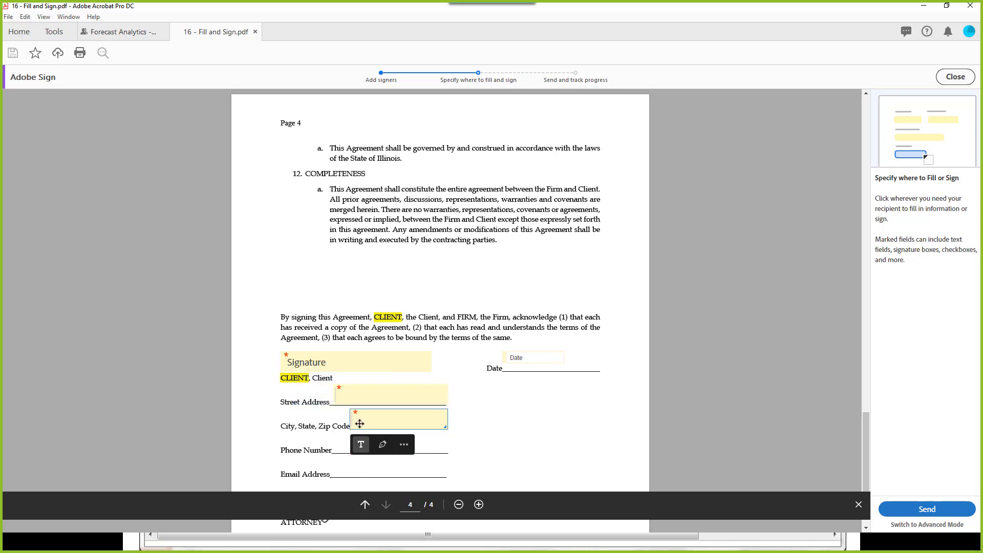
{"action": "left_click", "coordinate": [340, 446]}
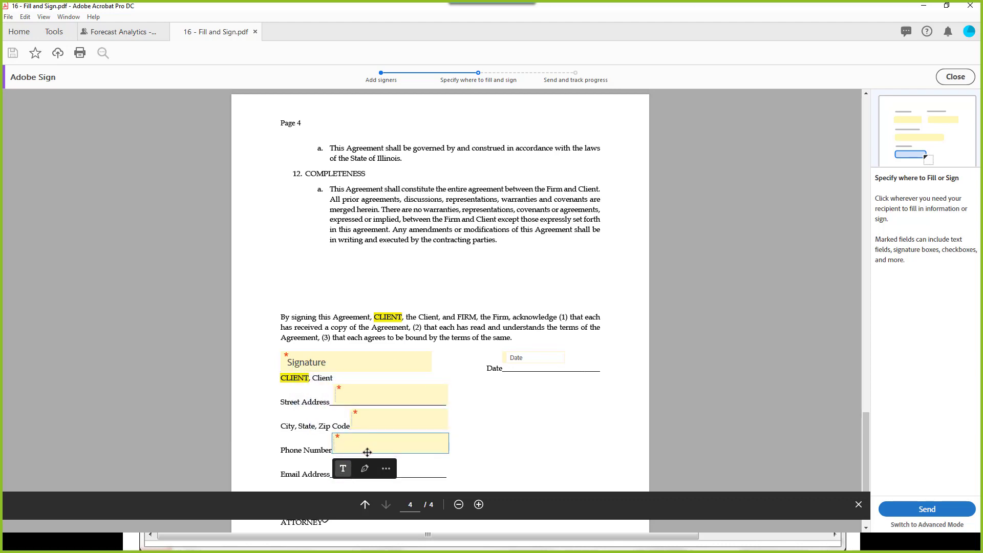
{"action": "left_click", "coordinate": [387, 469]}
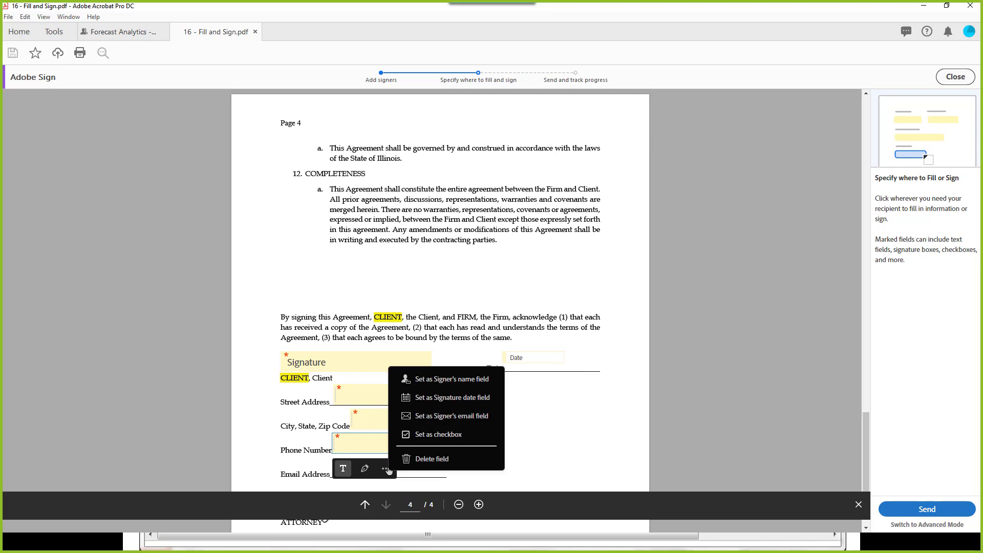
{"action": "left_click", "coordinate": [343, 469]}
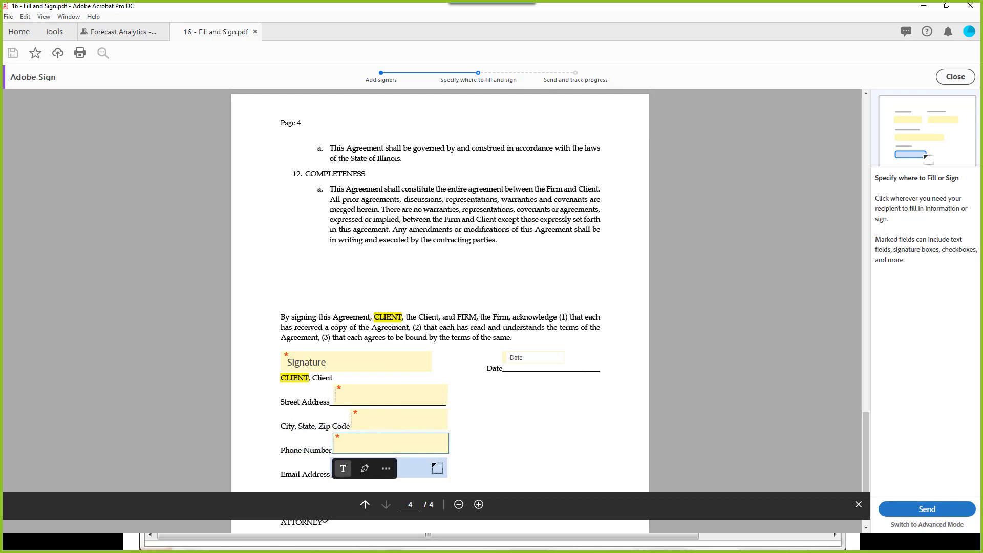
Step: Add a signer-email field and page 4's initials field, then send the agreement for signature
{"action": "left_click", "coordinate": [436, 467]}
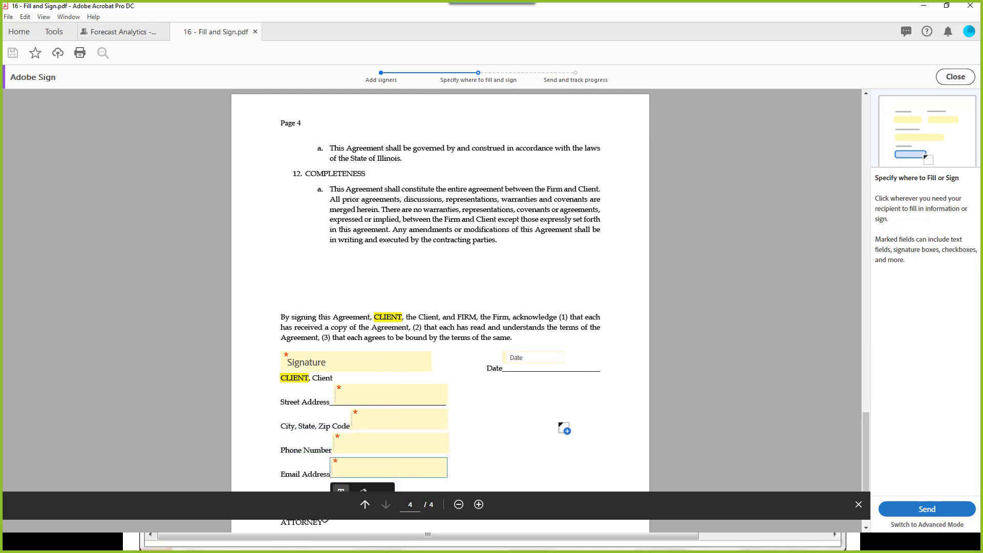
{"action": "scroll", "coordinate": [558, 430], "scroll_direction": "down", "scroll_amount": 3}
{"action": "left_click", "coordinate": [388, 360]}
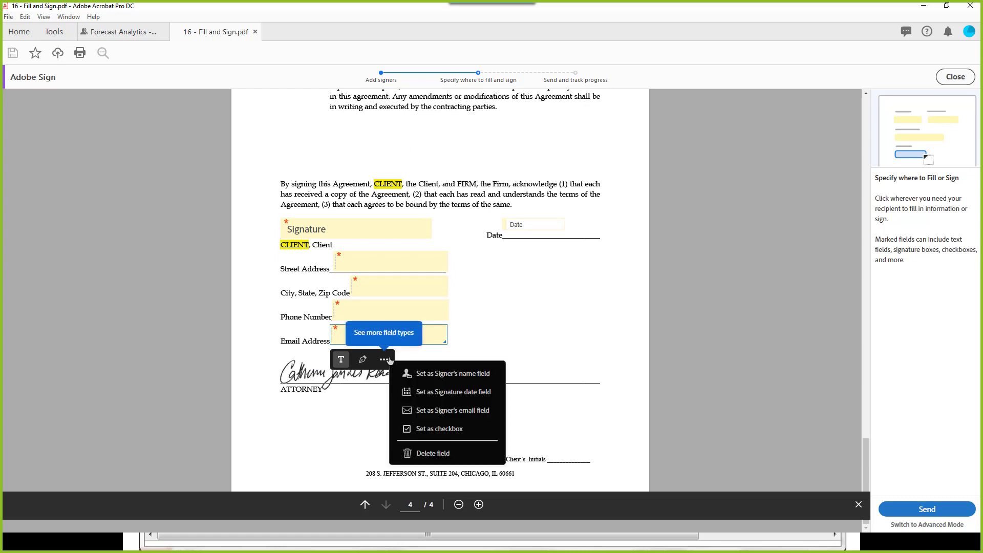
{"action": "left_click", "coordinate": [453, 410]}
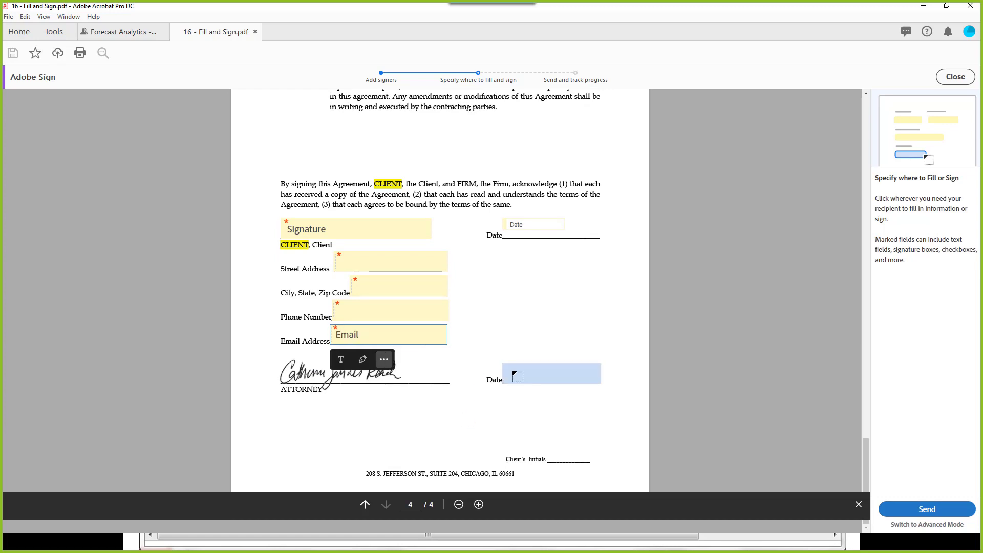
{"action": "left_click", "coordinate": [558, 450]}
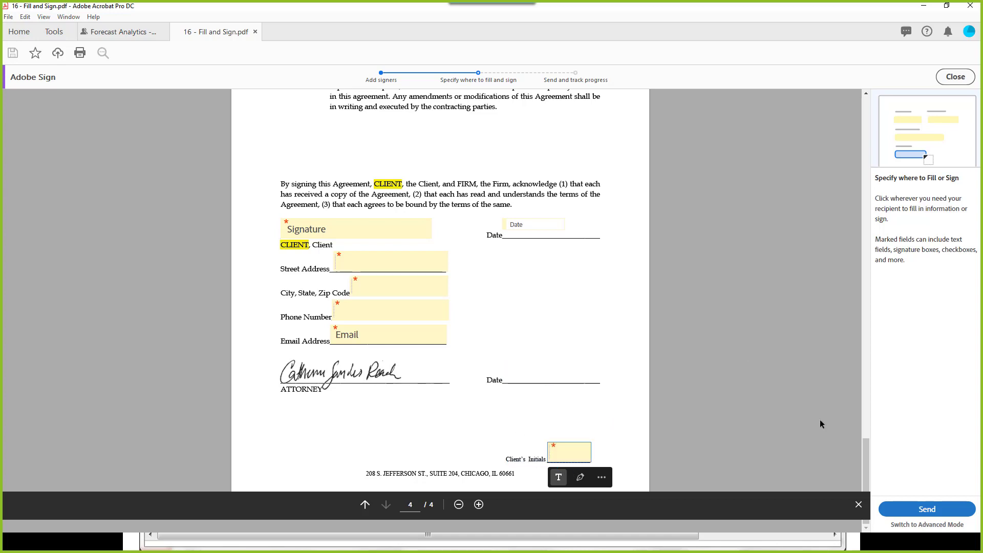
{"action": "left_click", "coordinate": [909, 509]}
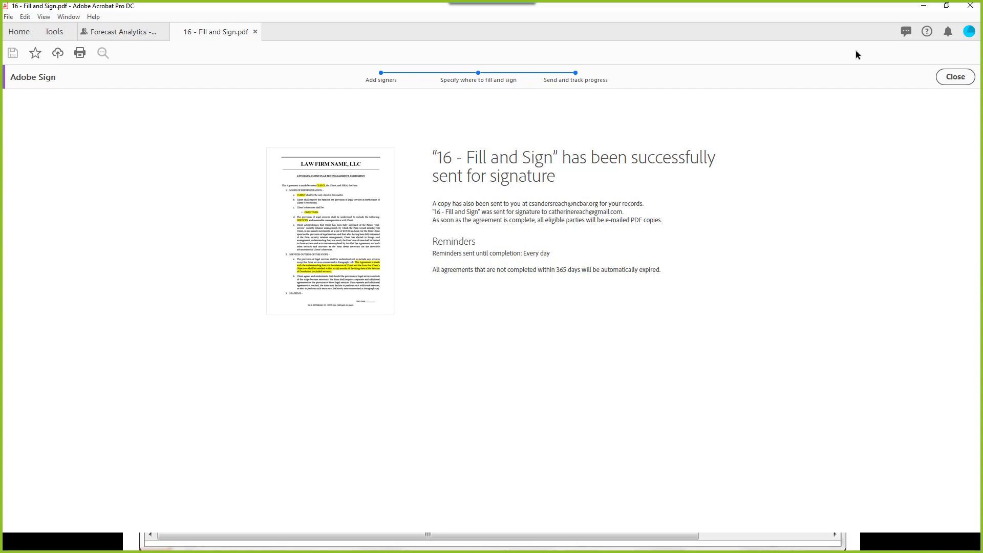
Step: Return to Home and open All Agreements under SIGN
{"action": "left_click", "coordinate": [23, 32]}
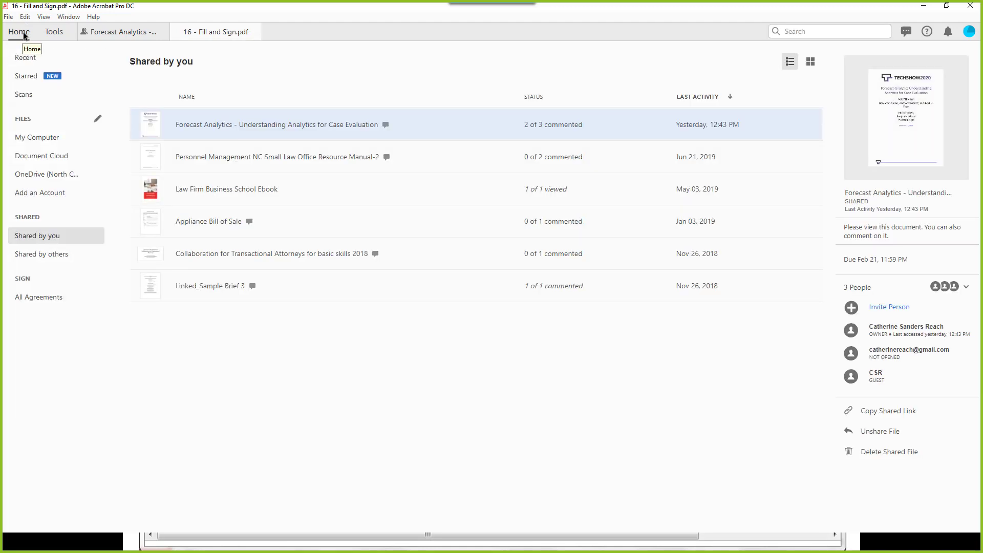
{"action": "left_click", "coordinate": [29, 300]}
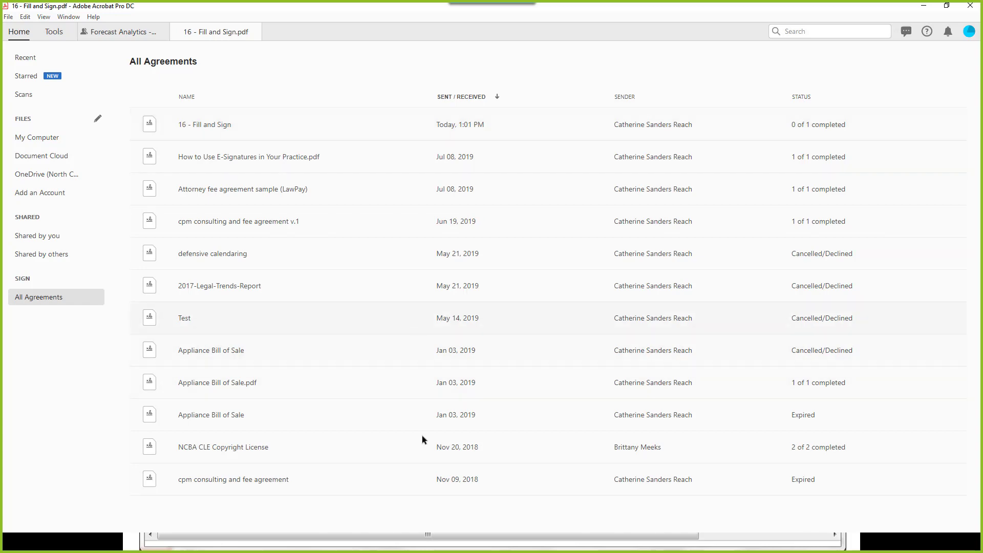
{"action": "left_click", "coordinate": [275, 450]}
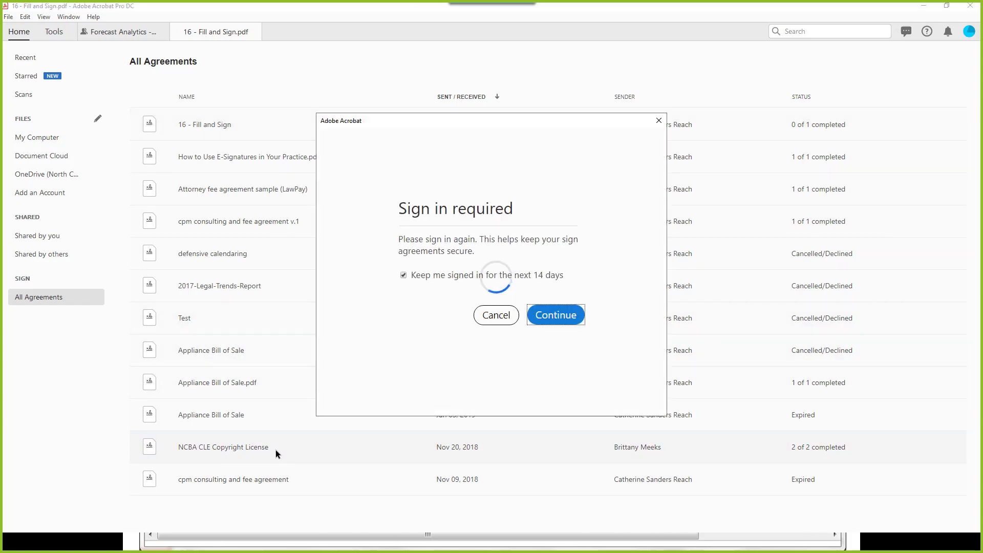
{"action": "left_click", "coordinate": [496, 316]}
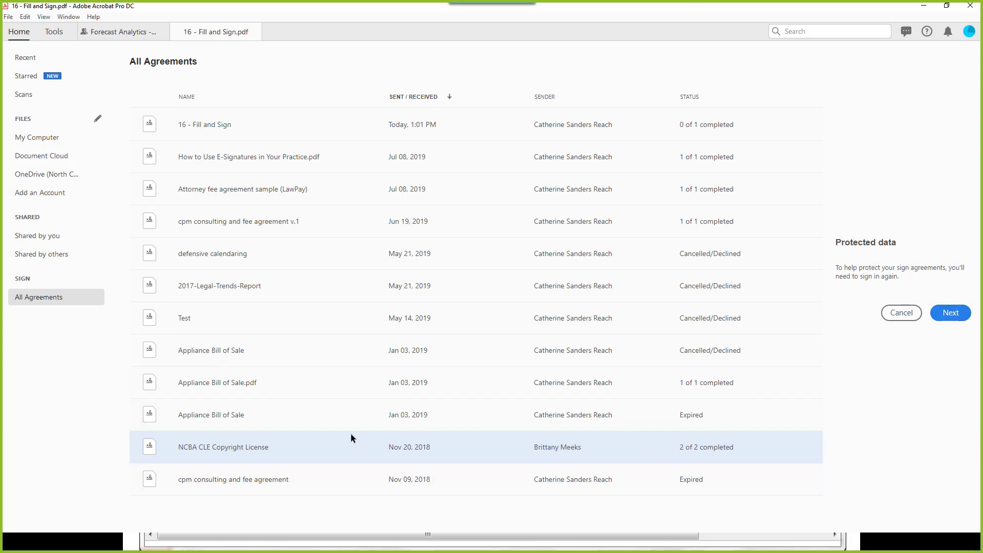
{"action": "left_click", "coordinate": [284, 481]}
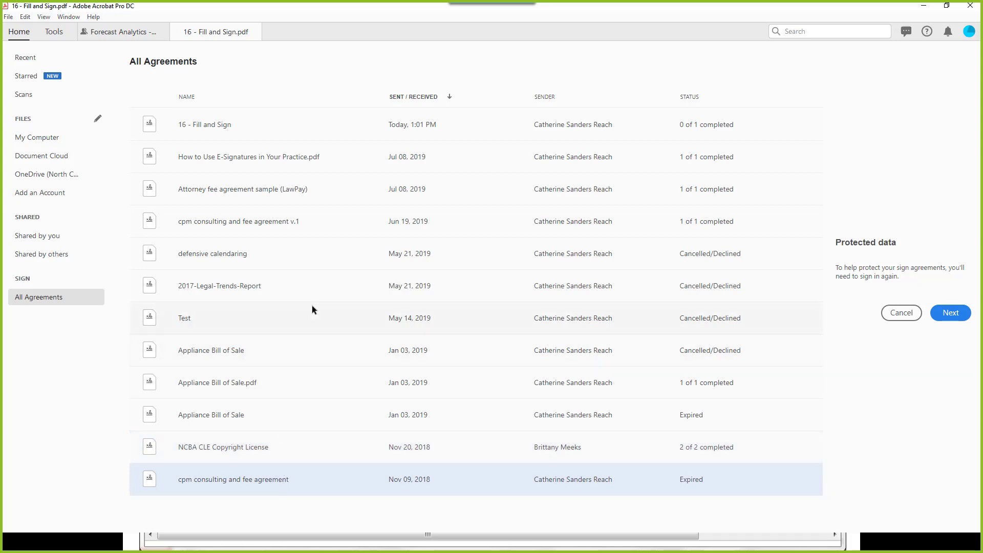
{"action": "left_click", "coordinate": [255, 222]}
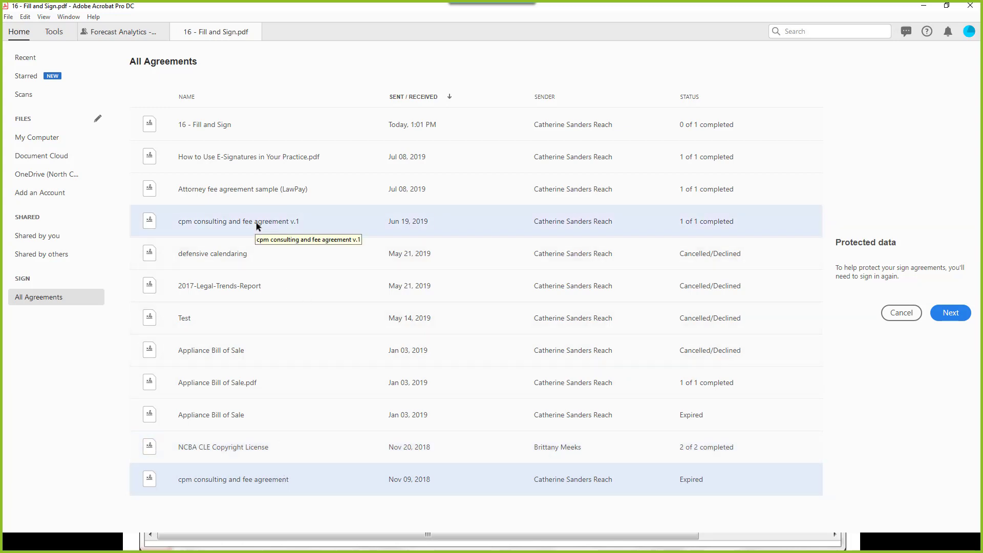
{"action": "double_click", "coordinate": [594, 222]}
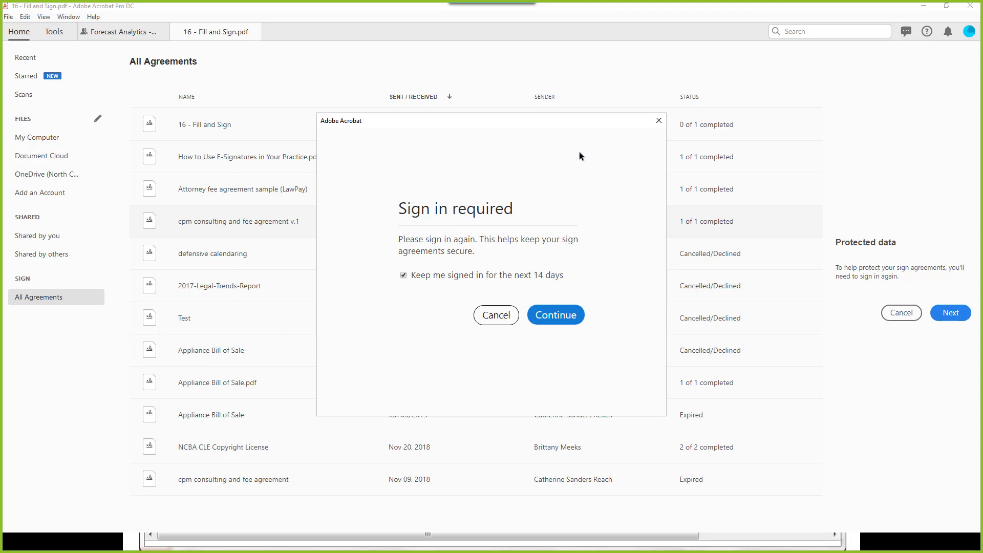
{"action": "left_click", "coordinate": [659, 121]}
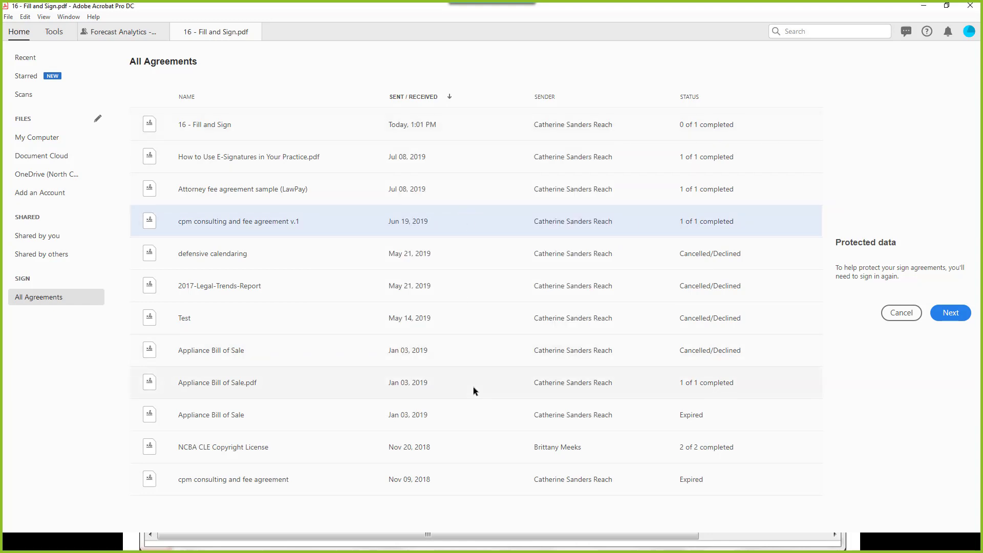